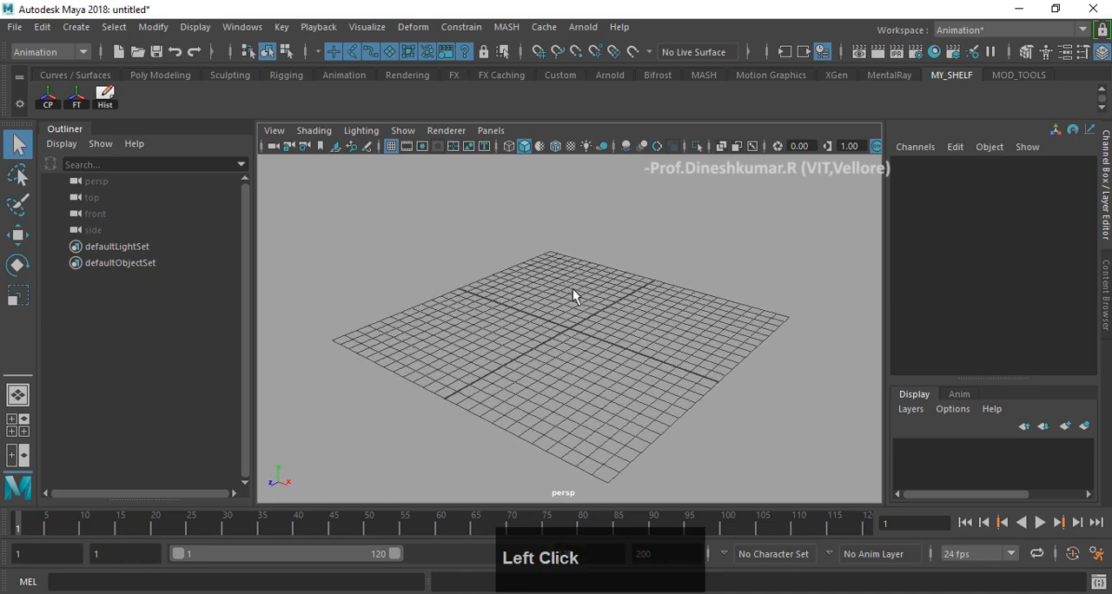
- Create a polygon cube at the origin and scale it uniformly to about 10.67
left_click(164, 75)
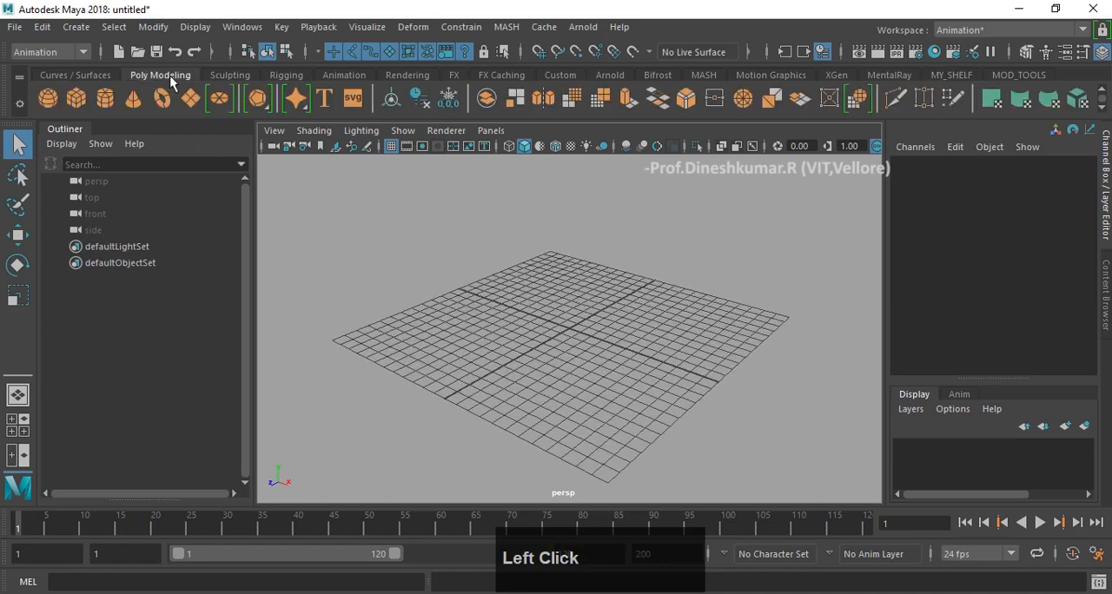
left_click_drag(423, 286, 431, 286, "alt")
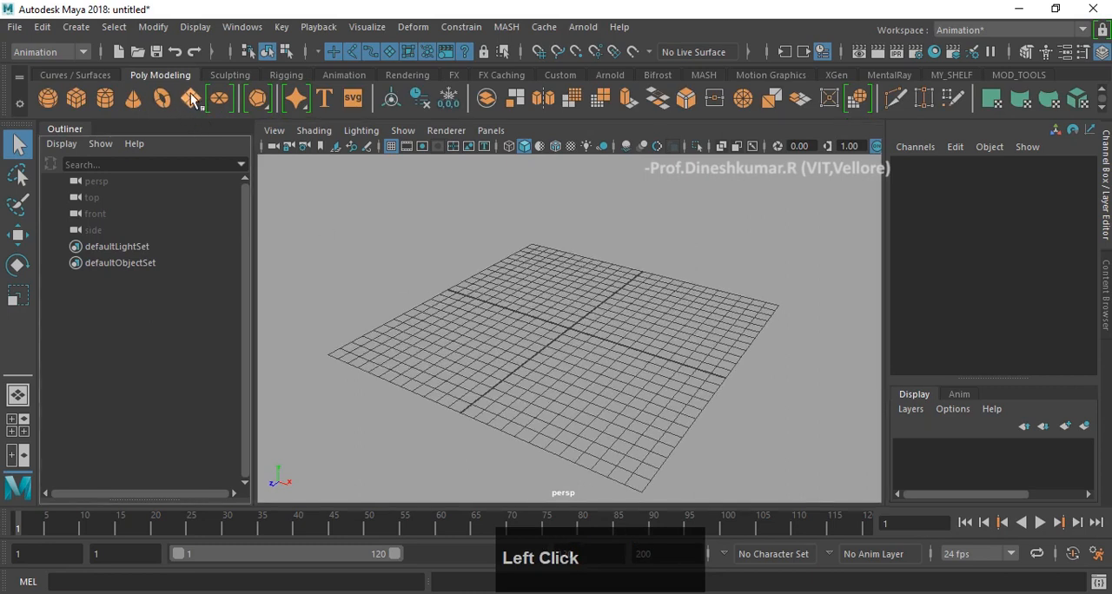
left_click(84, 100)
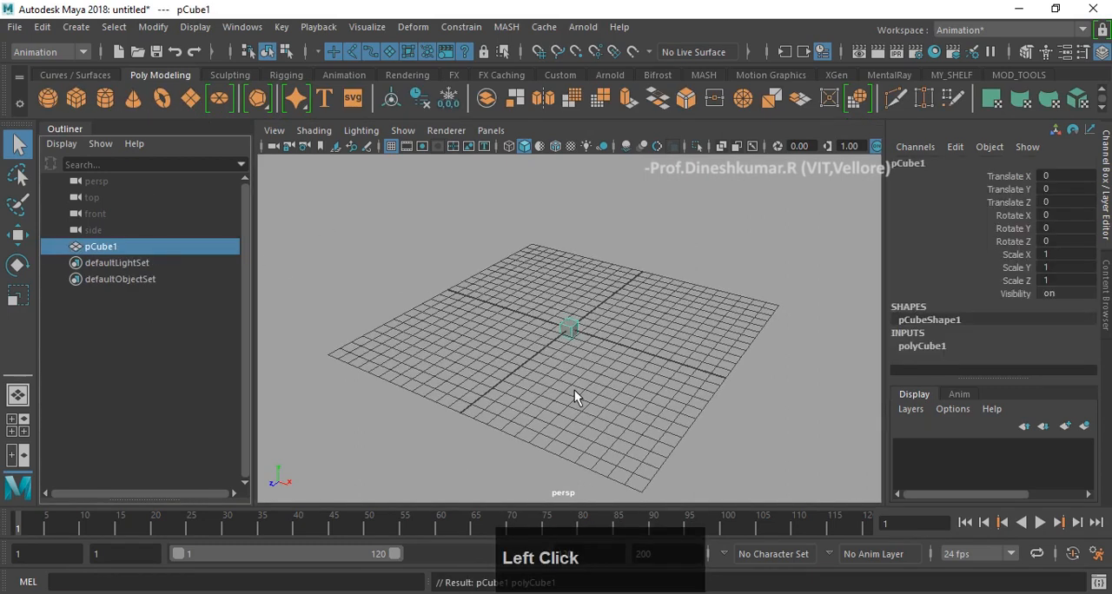
key("r")
left_click_drag(570, 331, 679, 340)
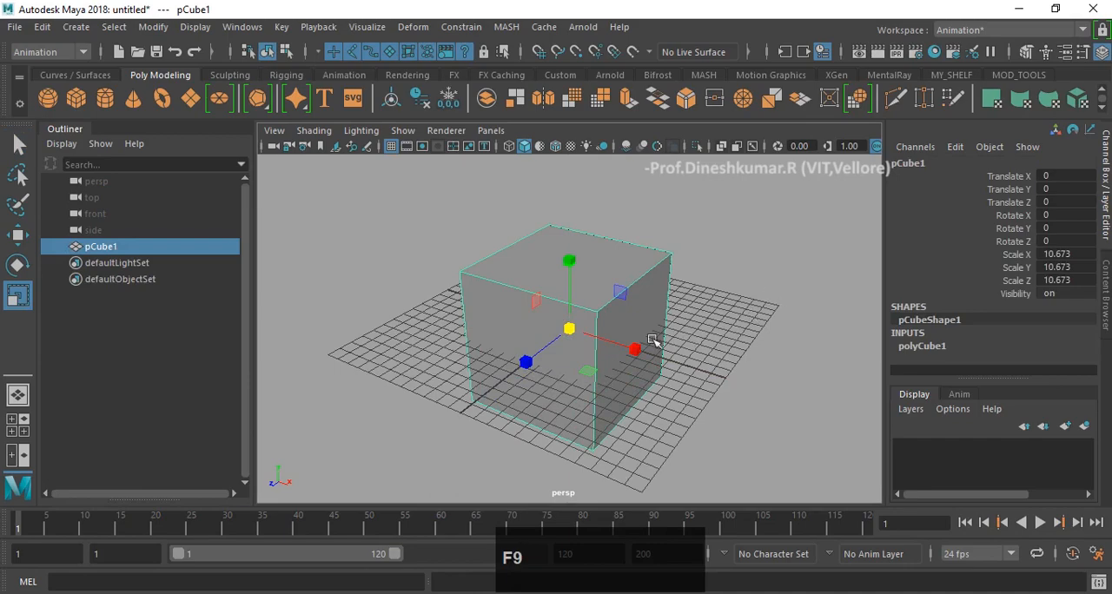
- Examine the enlarged cube from several angles
left_click_drag(492, 278, 523, 288, "alt")
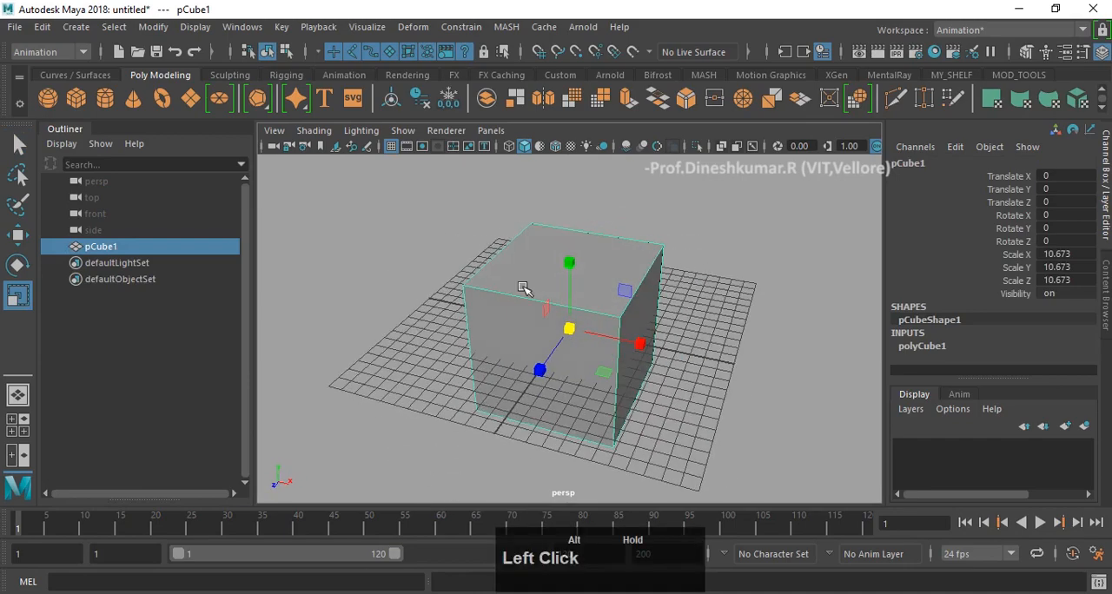
key("w")
key("f")
left_click_drag(613, 318, 569, 314, "alt")
middle_click_drag(569, 314, 602, 243, "alt")
left_click_drag(603, 244, 538, 257, "alt")
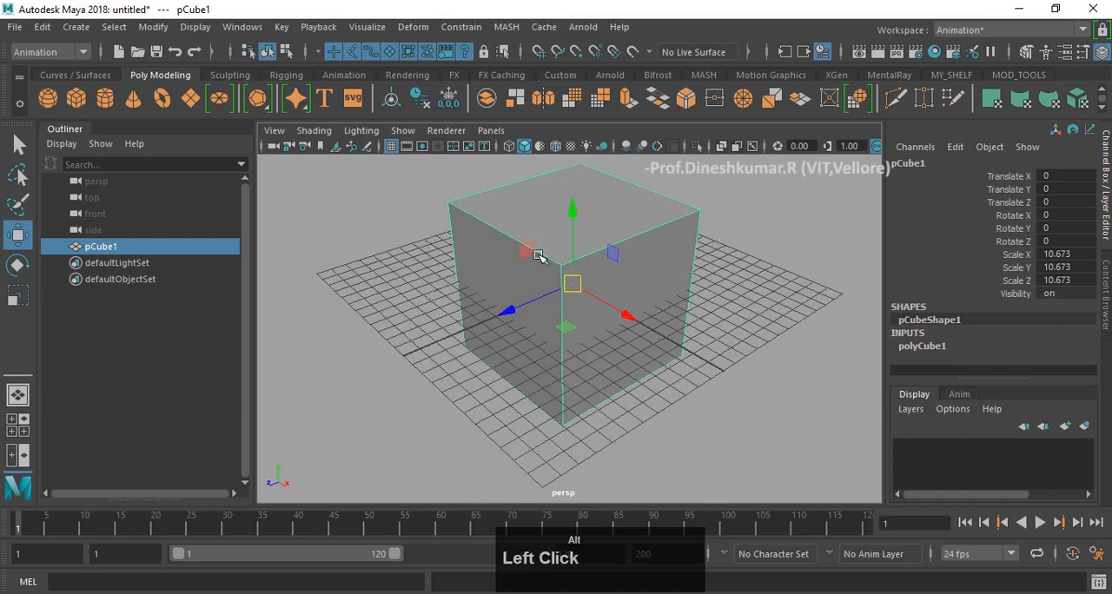
scroll(502, 310, "down", 1)
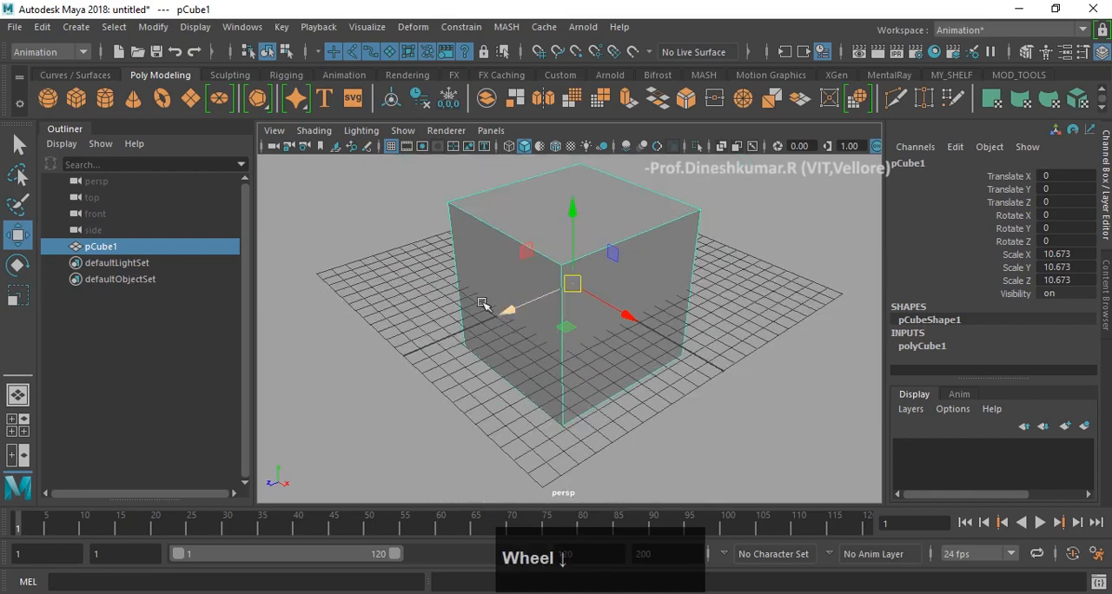
left_click_drag(483, 304, 422, 240, "alt")
middle_click_drag(422, 240, 397, 303, "alt")
left_click_drag(397, 303, 368, 315, "alt")
scroll(423, 292, "down", 2)
left_click_drag(712, 298, 691, 290, "alt")
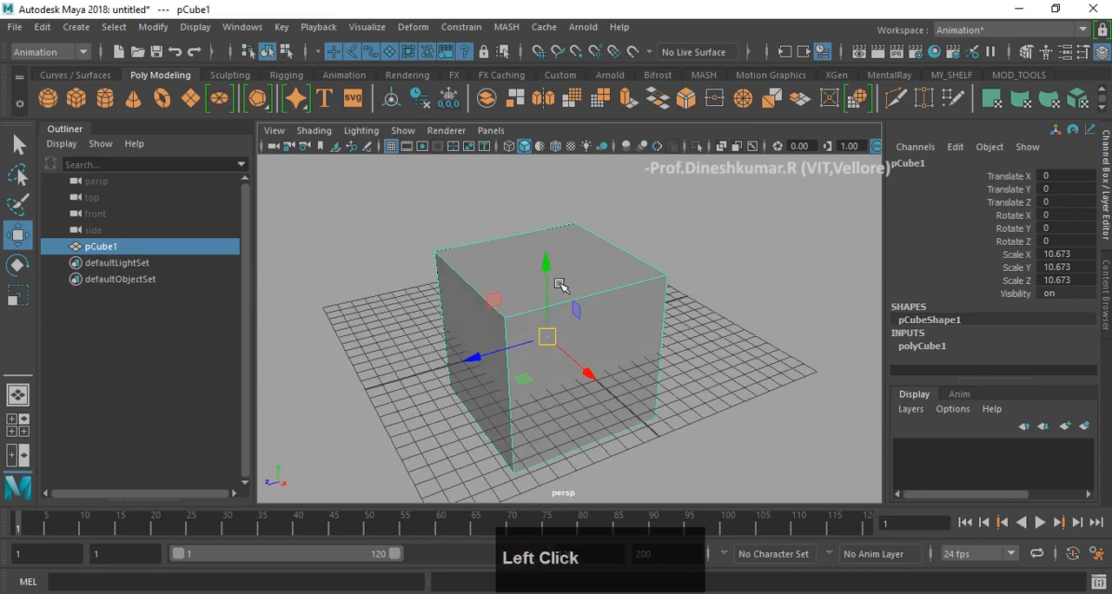
- Switch to the Modeling menu set and detach the Mesh commands as a floating window beside the cube
left_click(54, 52)
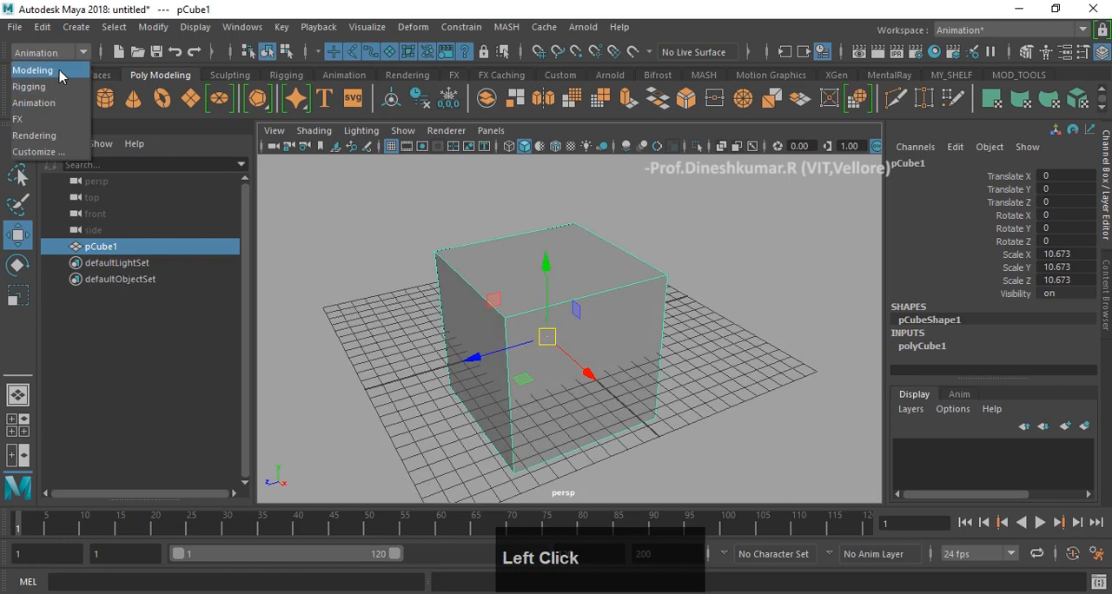
left_click(52, 71)
left_click(287, 27)
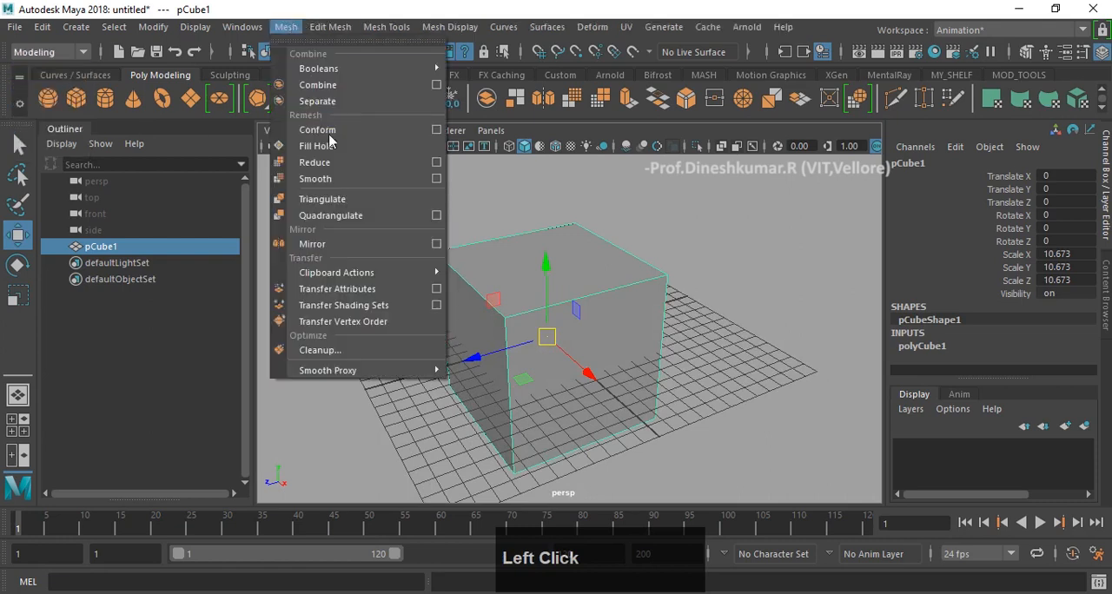
left_click(337, 40)
left_click_drag(393, 19, 839, 139)
- Duplicate the cube and move the copy along Z to about 14.34, clear of the original
left_click_drag(595, 336, 472, 283, "alt")
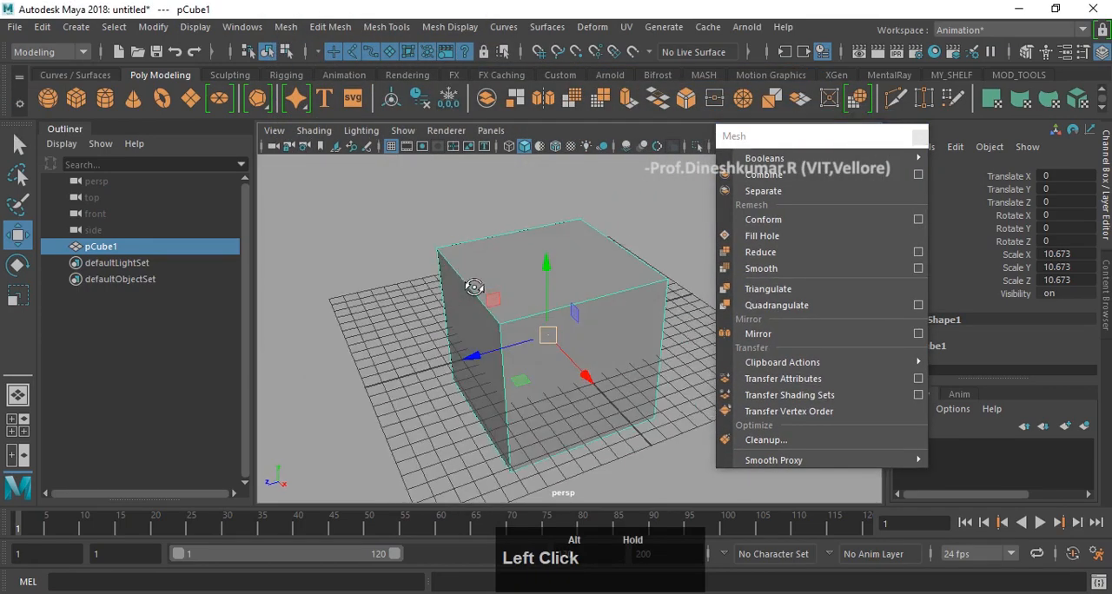
middle_click_drag(472, 284, 330, 301, "alt")
left_click_drag(330, 301, 419, 294, "alt")
key("f")
scroll(487, 306, "down", 3)
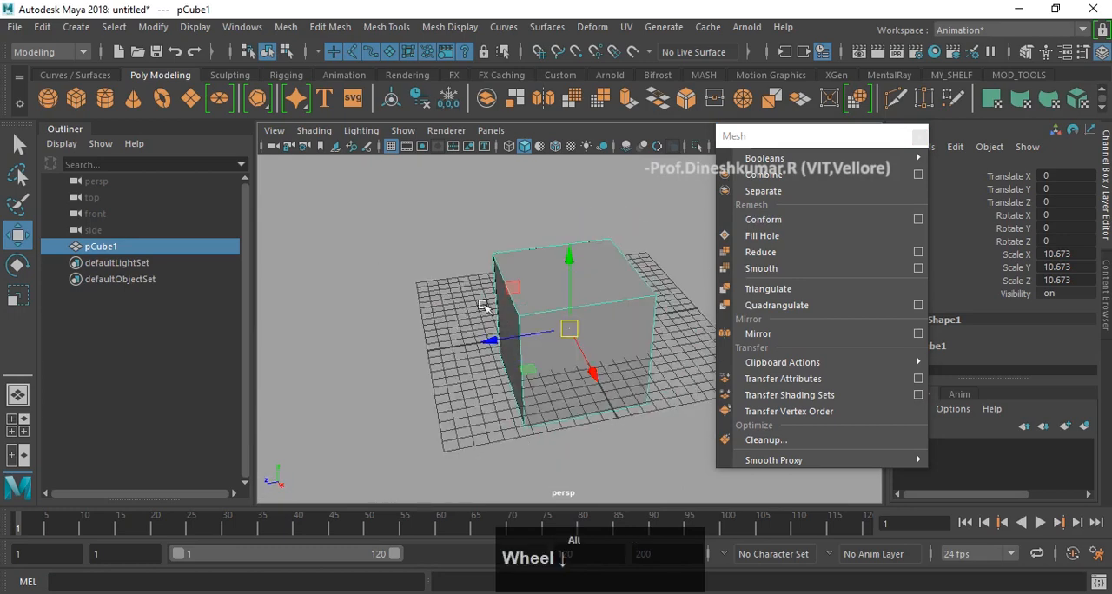
left_click_drag(486, 306, 491, 312, "alt")
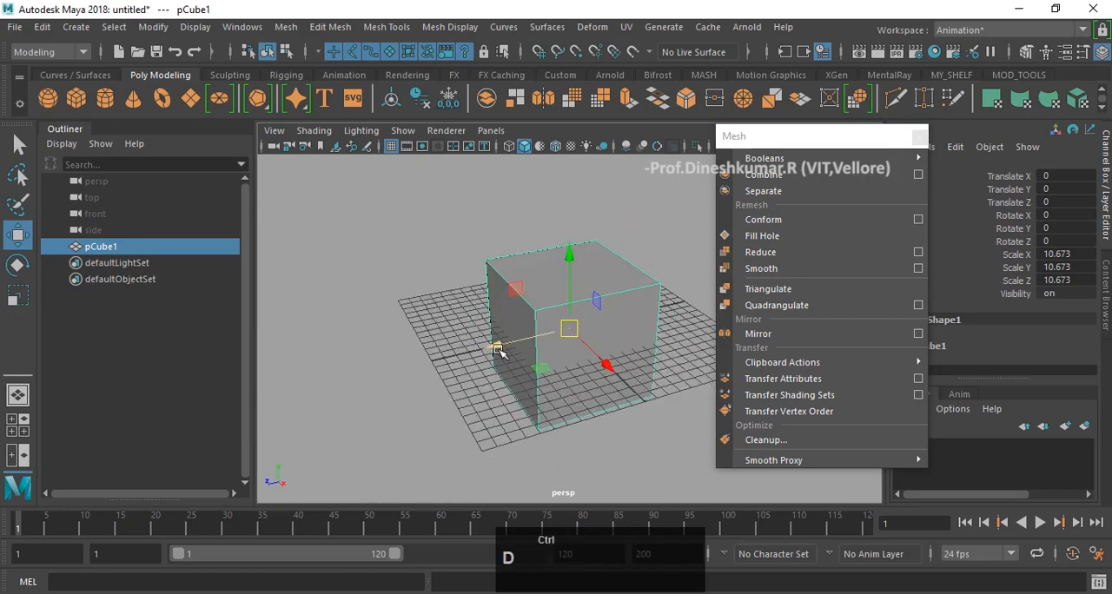
key("ctrl+d")
left_click_drag(497, 349, 310, 401)
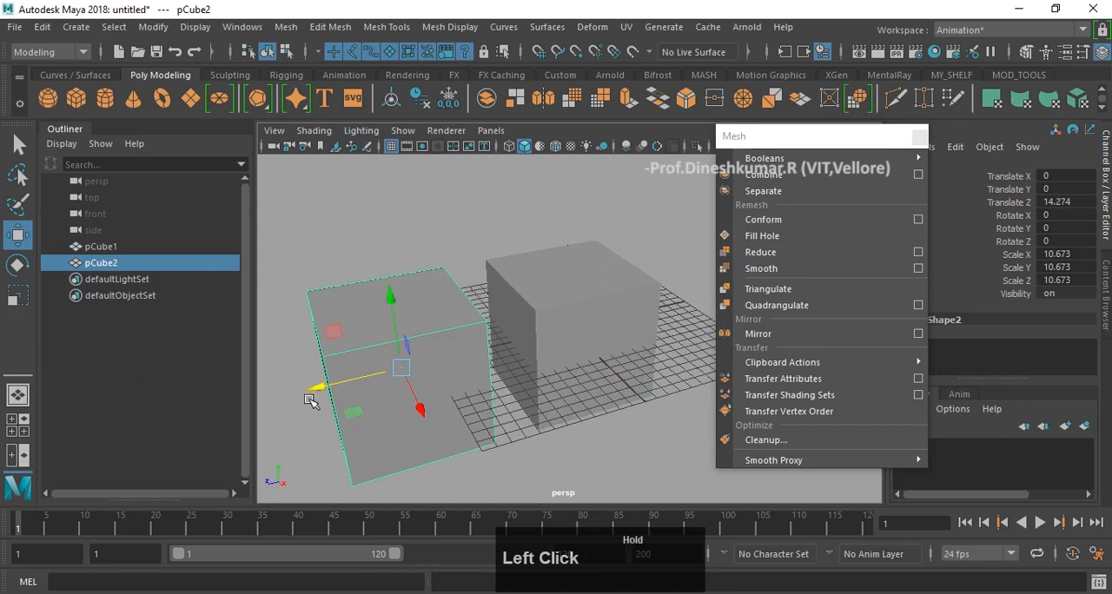
- Show wireframe on shaded objects and scale the duplicate cube uniformly down to about 4.18
left_click(557, 145)
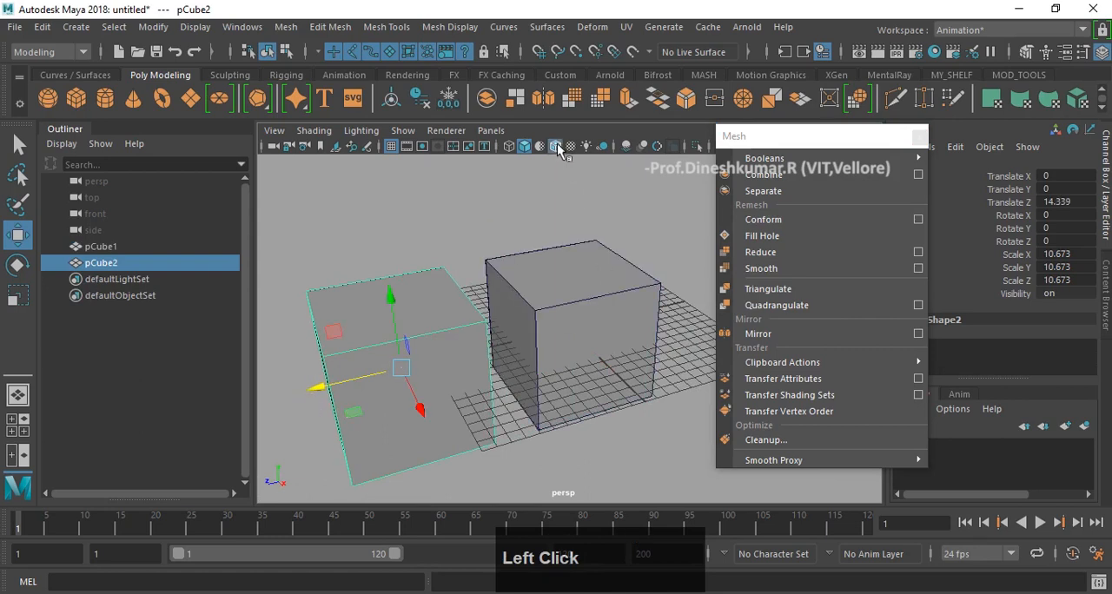
key("r")
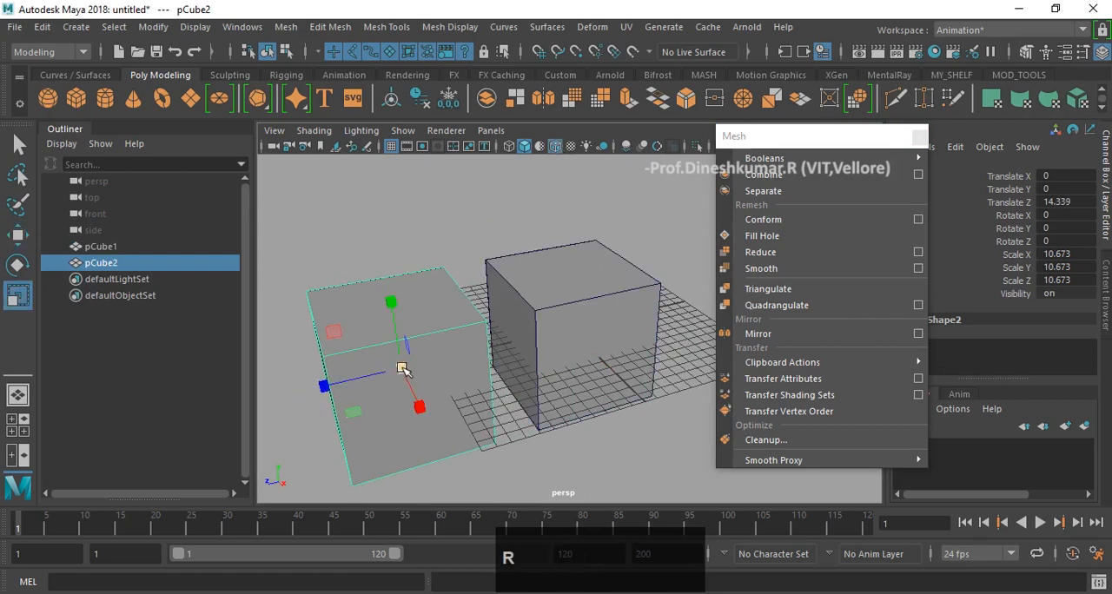
left_click_drag(402, 369, 330, 467)
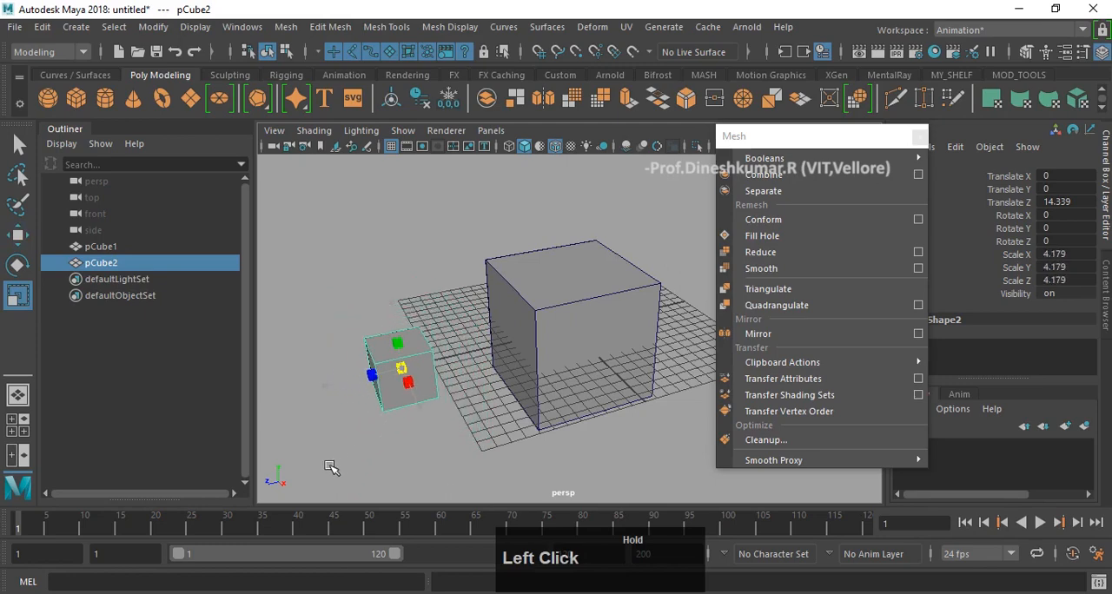
- Stretch the duplicate cube along Z to a scale of about 18.4, forming a long box
left_click_drag(372, 375, 266, 398)
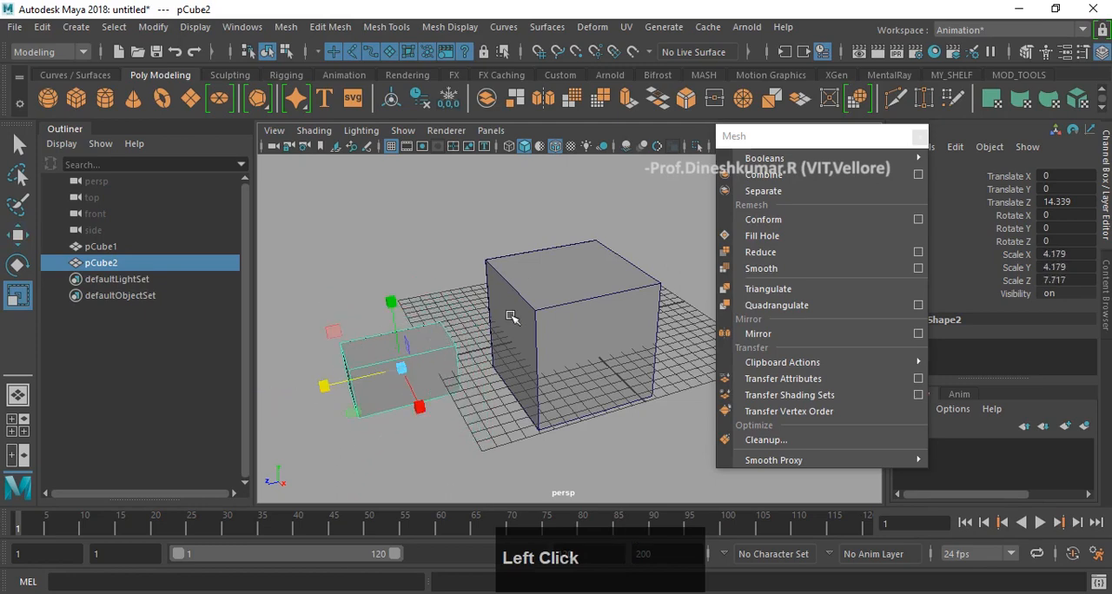
scroll(467, 284, "down", 3, "alt")
left_click_drag(467, 283, 250, 347, "alt")
key("w")
key("r")
- Move the long box along Z to about -0.435 so it passes through the large cube
key("w")
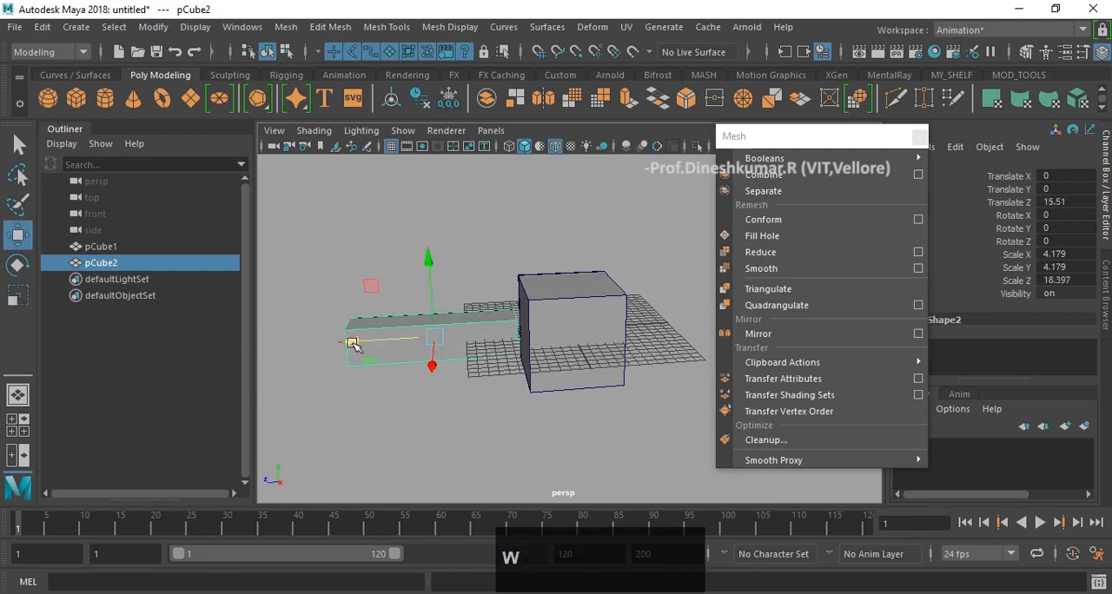
left_click_drag(351, 344, 634, 277)
key("f")
scroll(610, 295, "down", 3)
- Subtract the long box from the large cube with a Boolean Difference
left_click(541, 275)
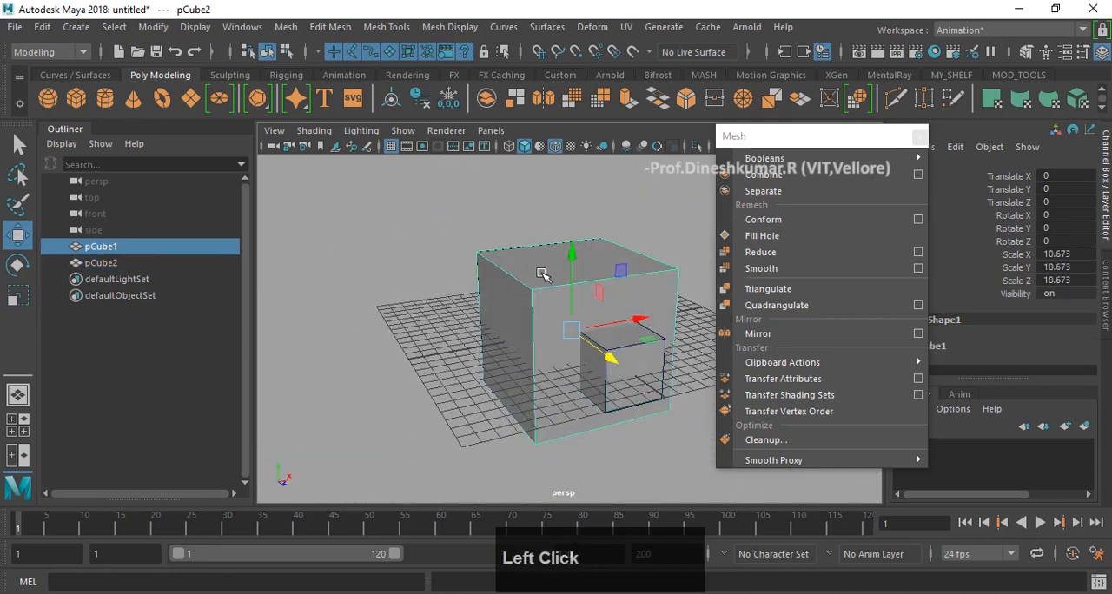
left_click_drag(555, 209, 374, 193, "alt")
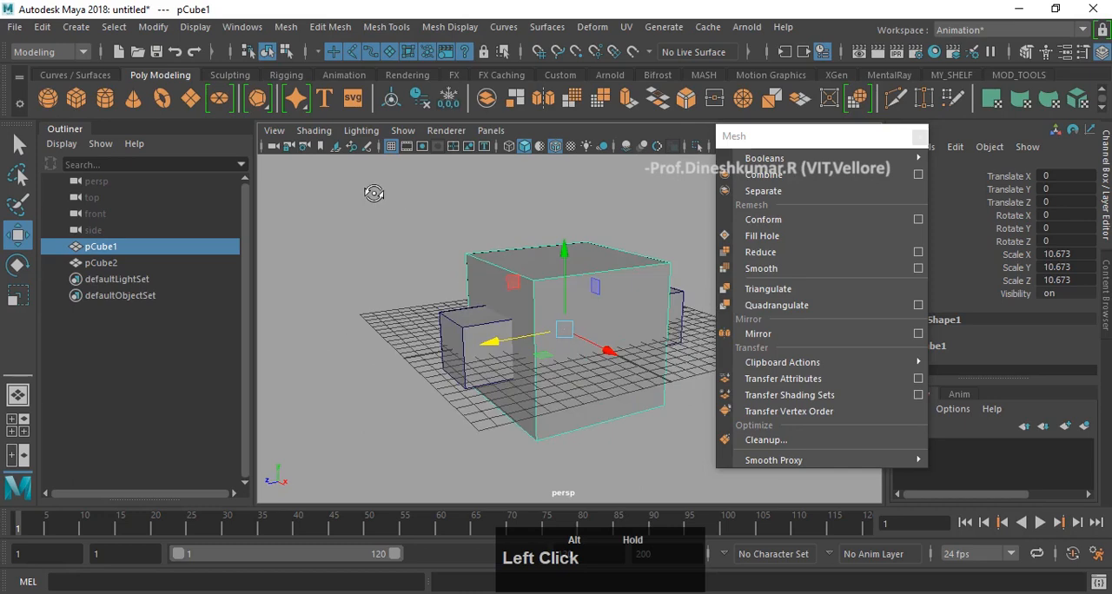
left_click(478, 323, "shift")
left_click(487, 214)
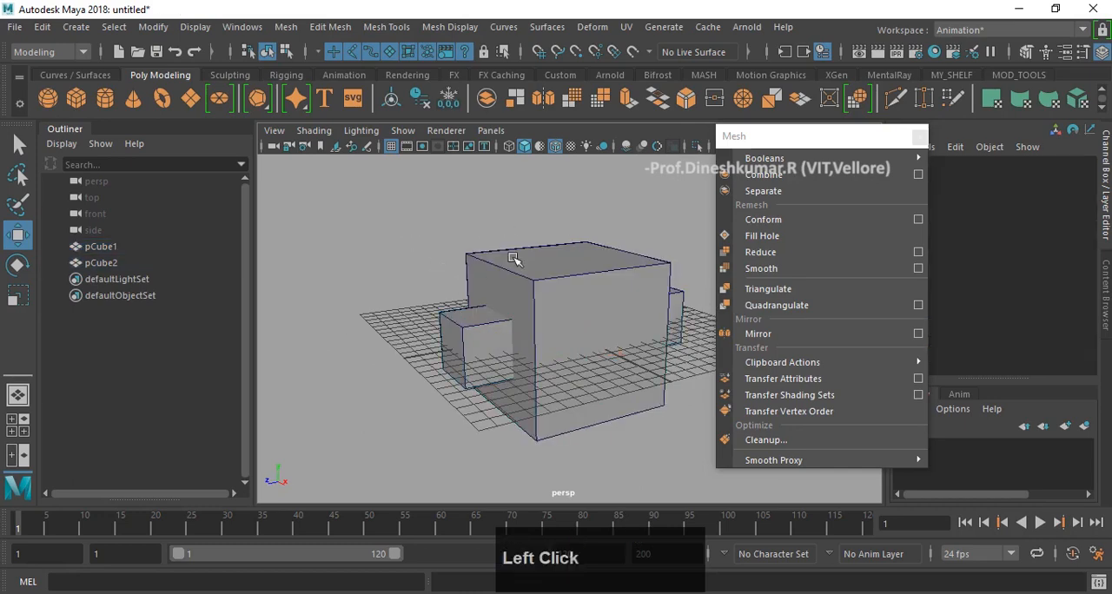
left_click(517, 260)
left_click(458, 336, "shift")
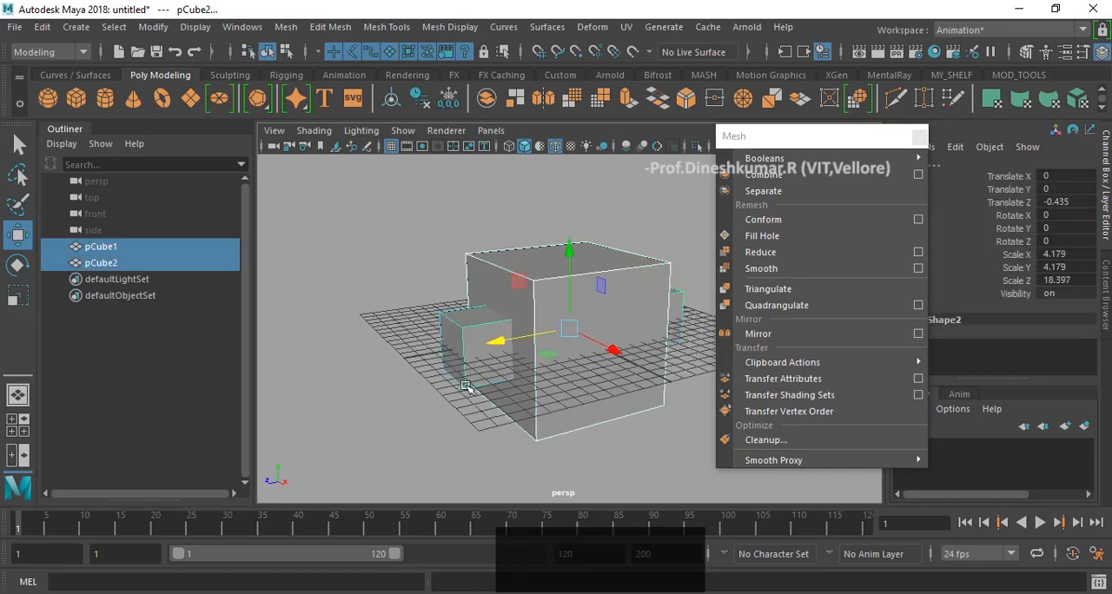
left_click(623, 233)
left_click(595, 263)
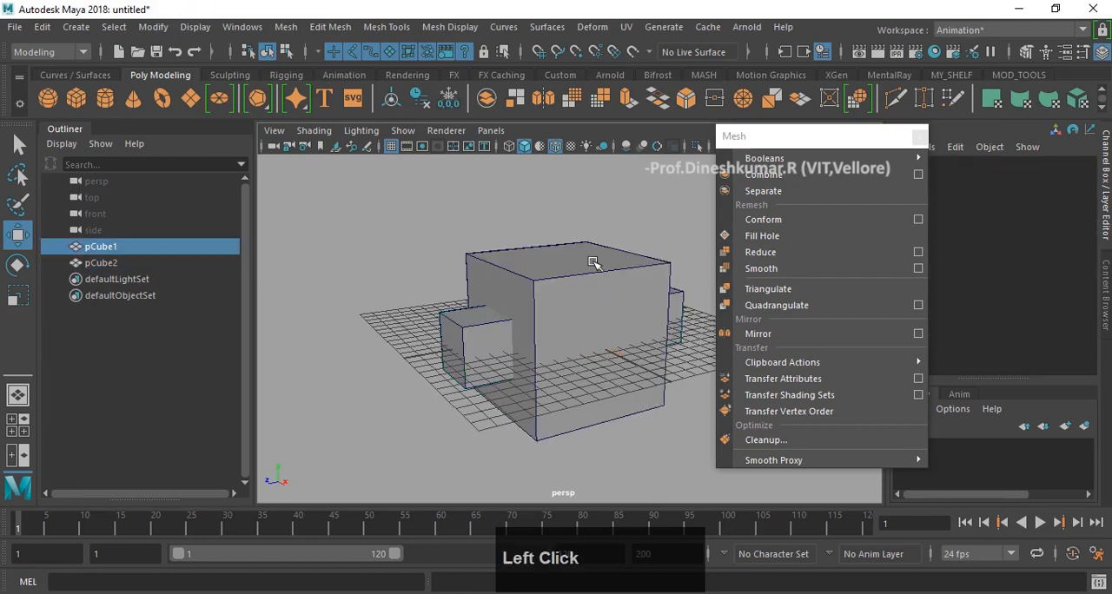
left_click(457, 339, "shift")
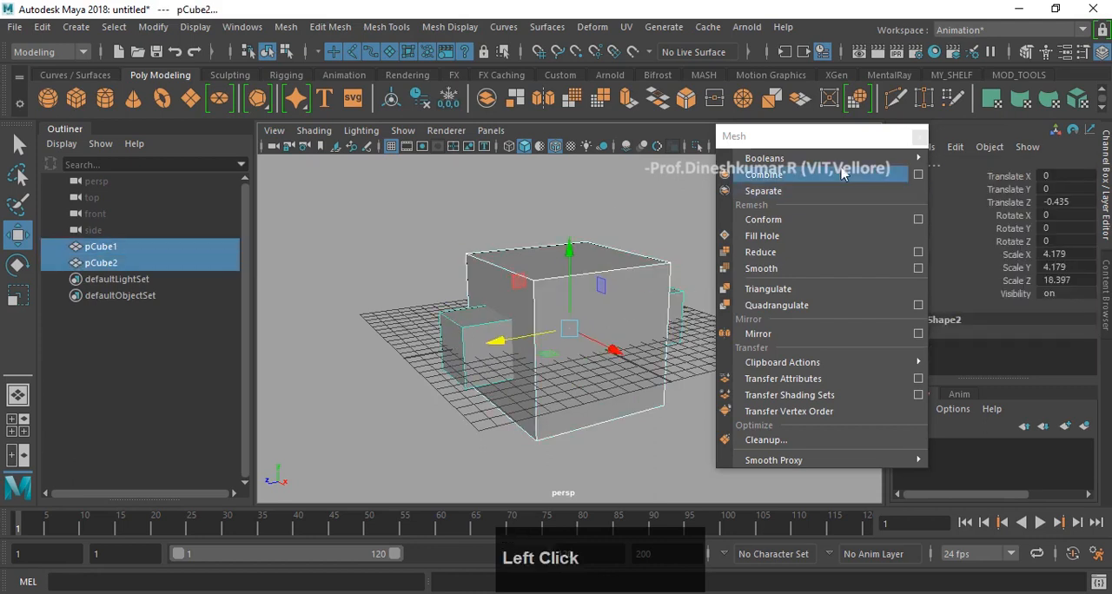
mouse_move(844, 161)
left_click(987, 186)
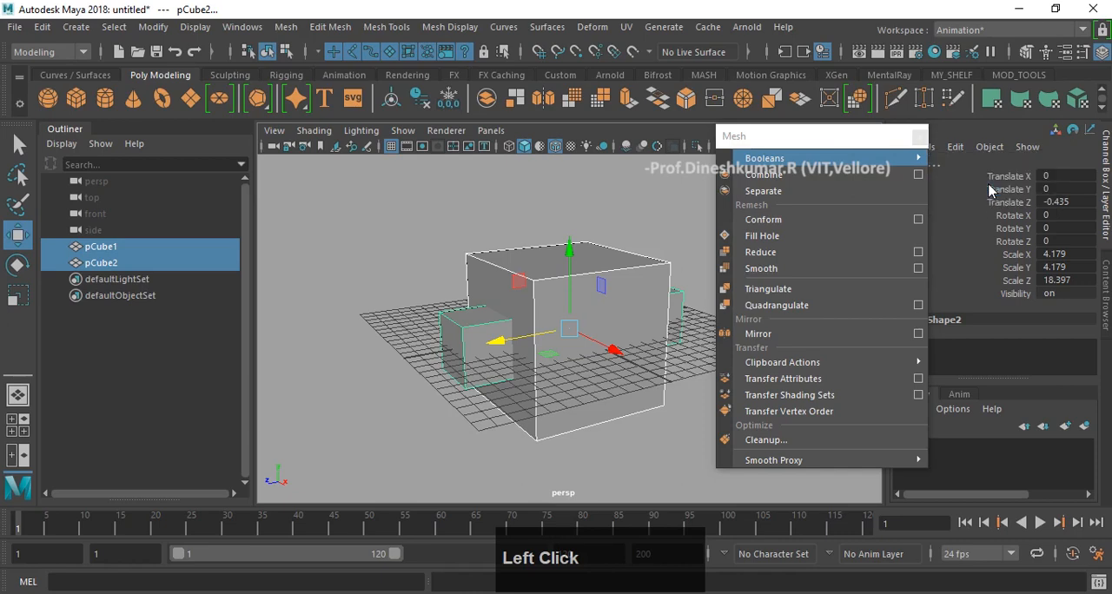
- Undo the Boolean Difference on the two boxes
left_click_drag(598, 281, 535, 290, "alt")
key("ctrl+z")
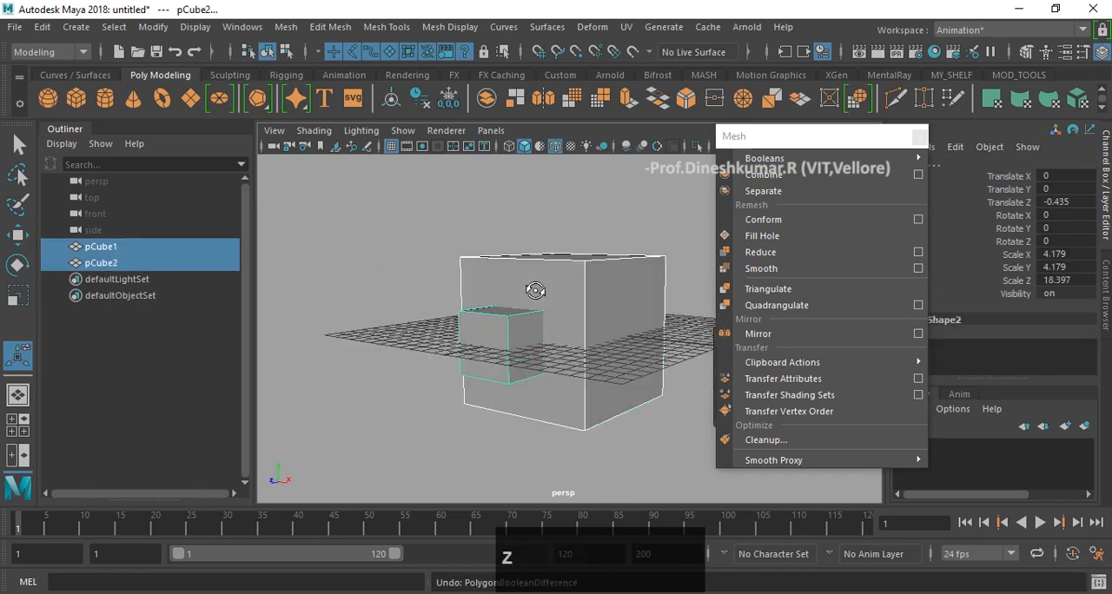
- Reselect the large cube first and add the long box to the selection
mouse_move(624, 276)
left_mouse_down("alt")
mouse_move(568, 283)
mouse_move(643, 283)
left_mouse_up("alt")
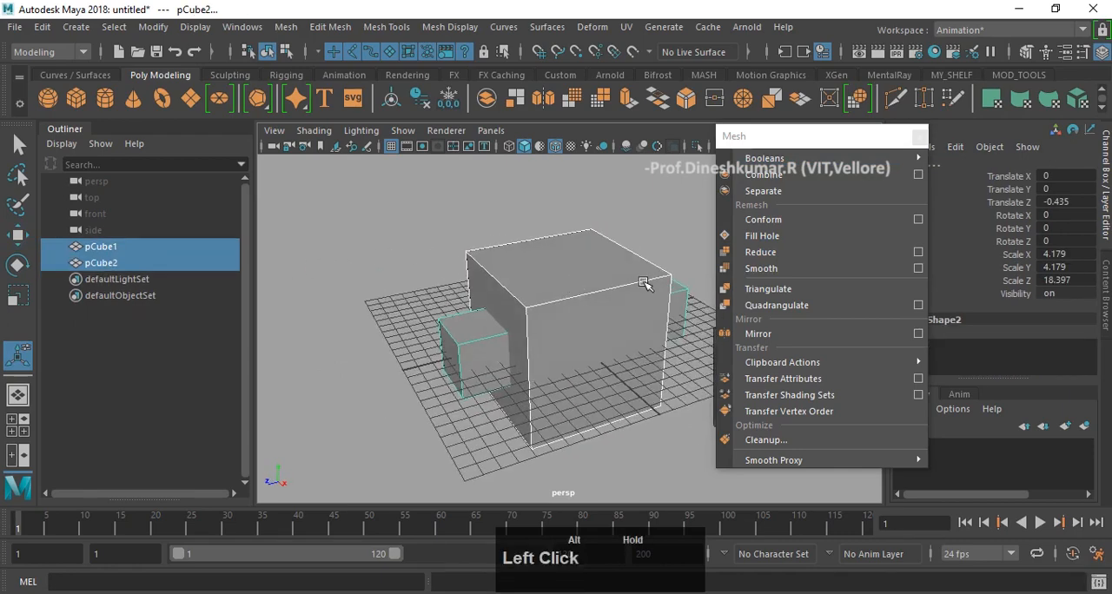
left_click(566, 225)
left_click(525, 275)
left_click(471, 335, "shift")
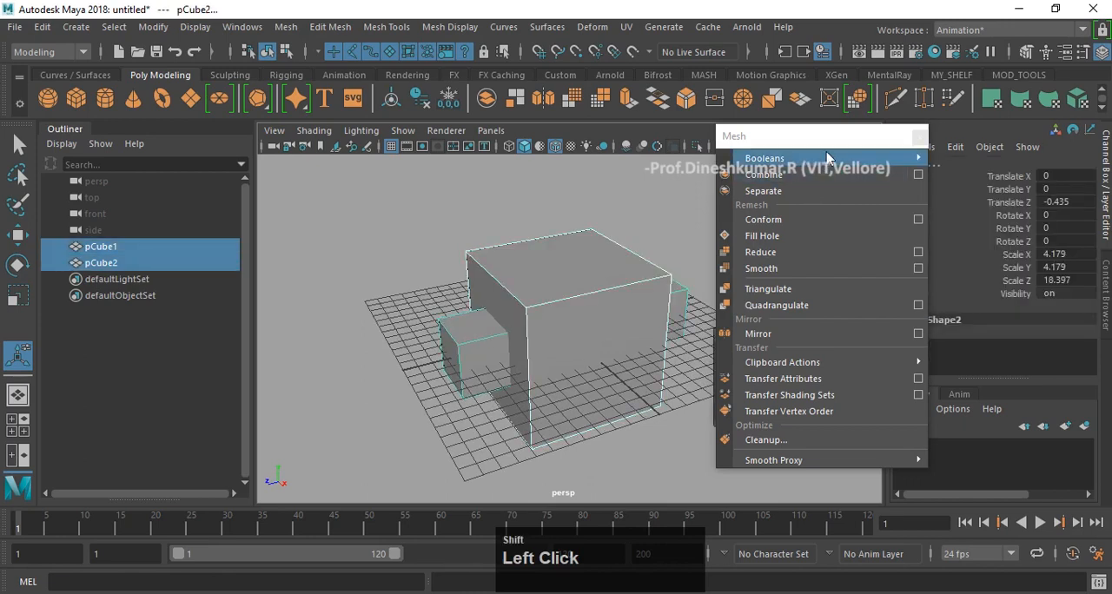
mouse_move(826, 161)
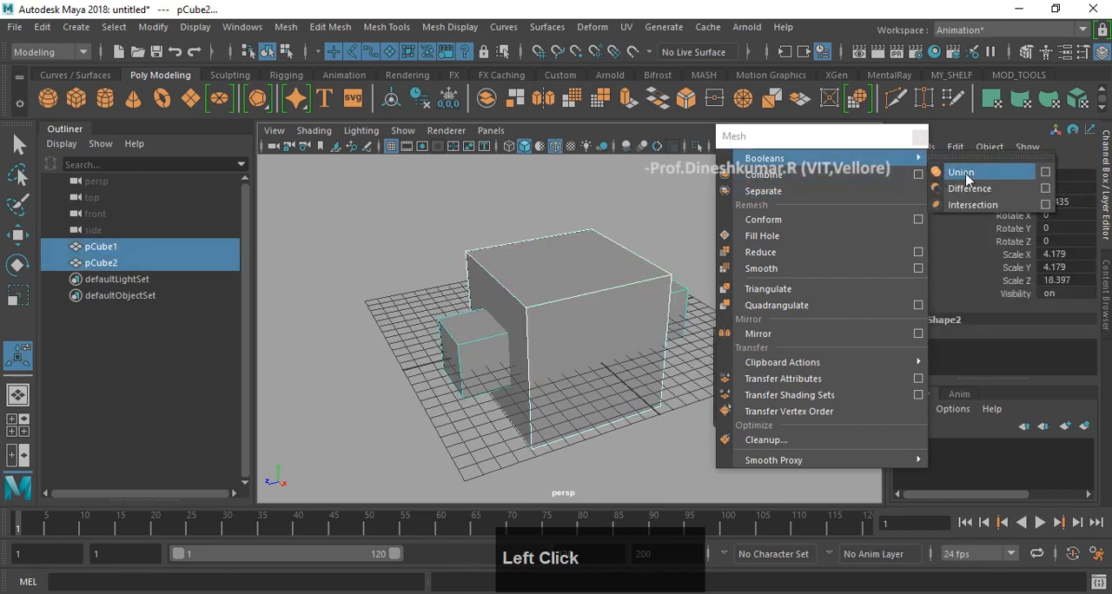
- Switch the perspective view to wireframe display and hide the grid to inspect the overlapping boxes
left_click_drag(577, 227, 591, 224, "alt")
key("4")
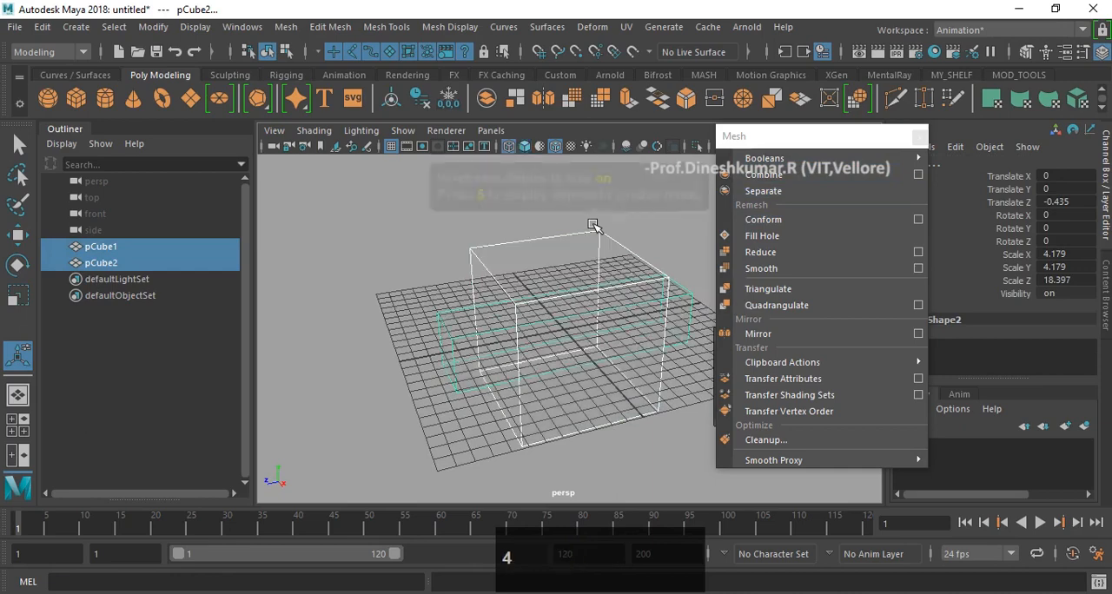
scroll(640, 326, "up", 2)
left_click_drag(631, 261, 622, 259, "alt")
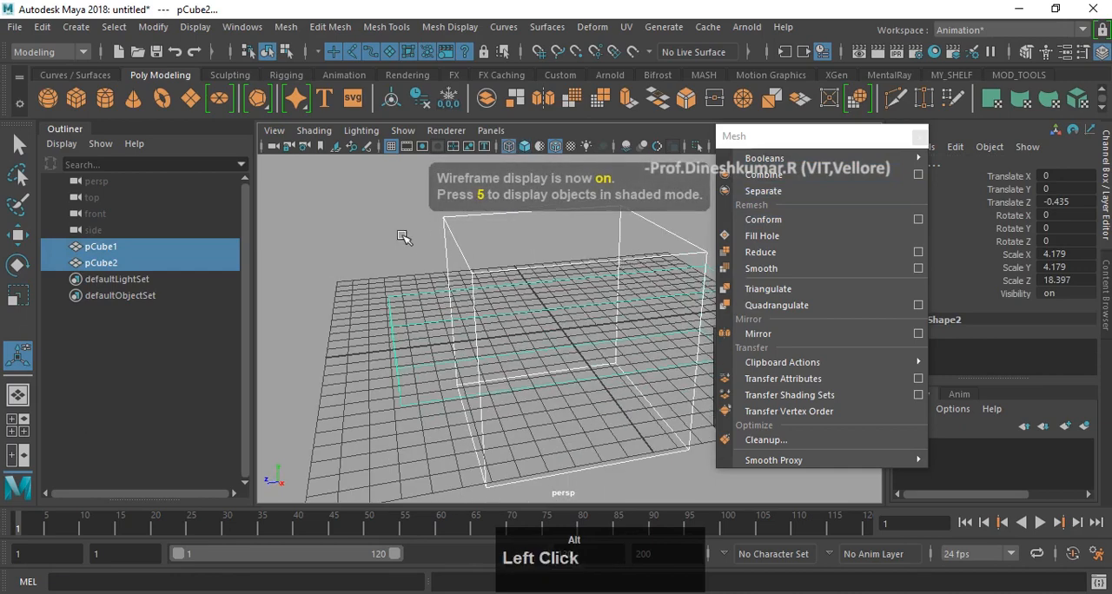
left_click(391, 148)
mouse_move(471, 310)
left_mouse_down("alt")
mouse_move(501, 308)
mouse_move(382, 310)
mouse_move(470, 314)
left_mouse_up("alt")
middle_click_drag(611, 279, 530, 287, "alt")
left_click_drag(567, 300, 546, 286, "alt")
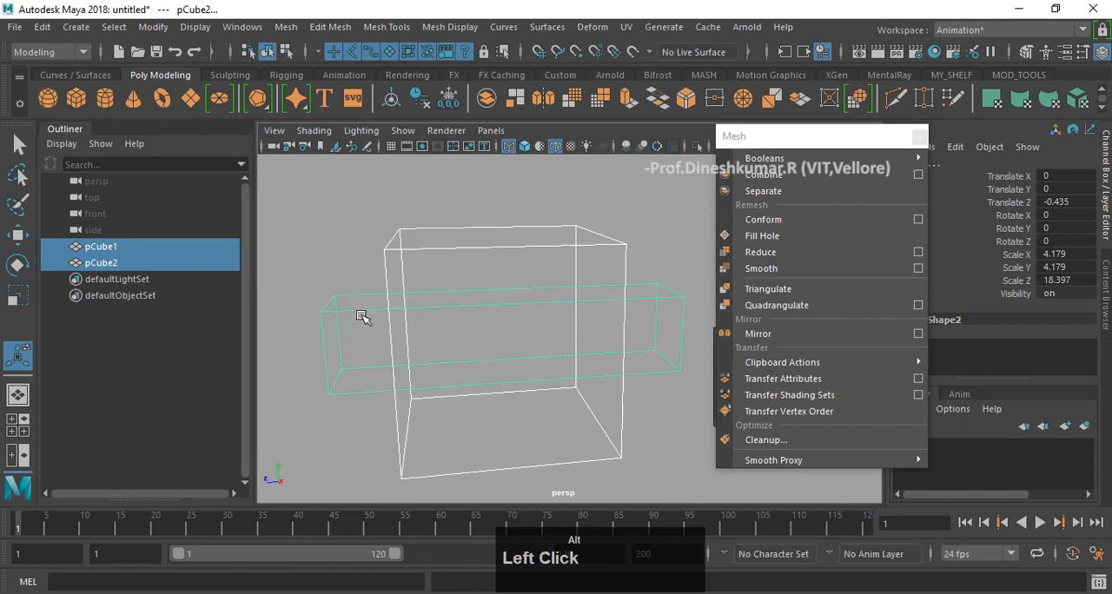
left_click_drag(448, 303, 469, 304, "alt")
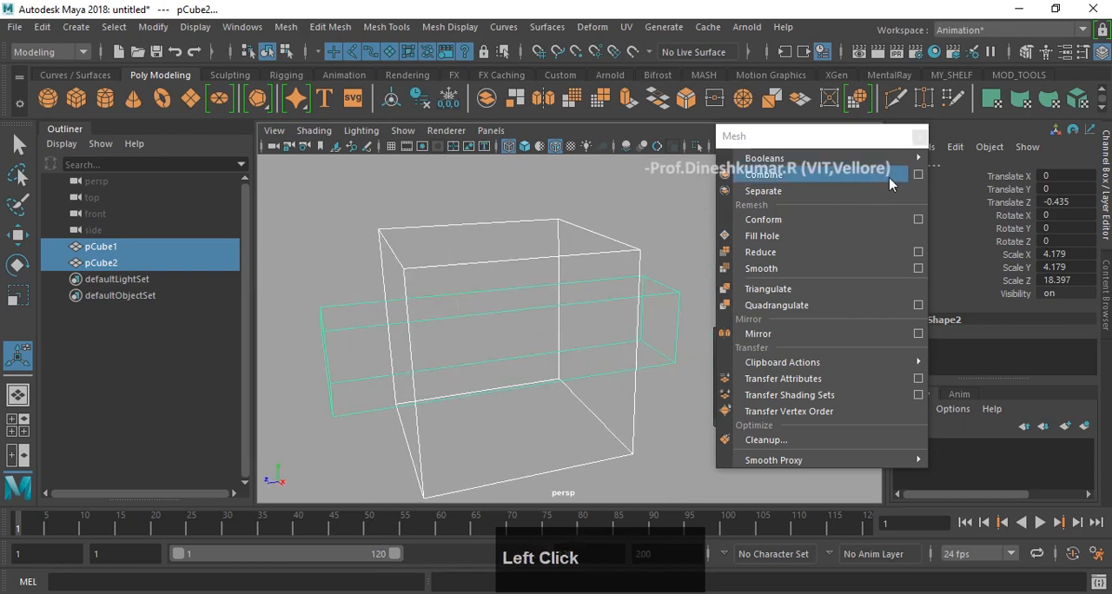
- Merge the large cube and the long box with a Boolean Union
mouse_move(886, 161)
left_click(969, 178)
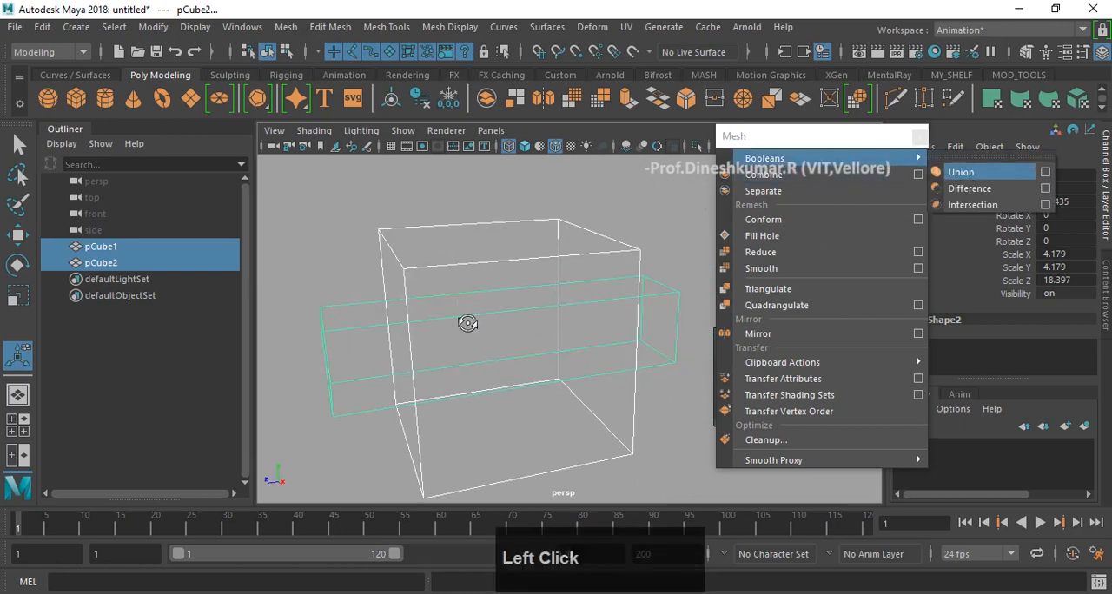
- Examine the united mesh from several angles in both wireframe and shaded display
left_click_drag(454, 321, 491, 311, "alt")
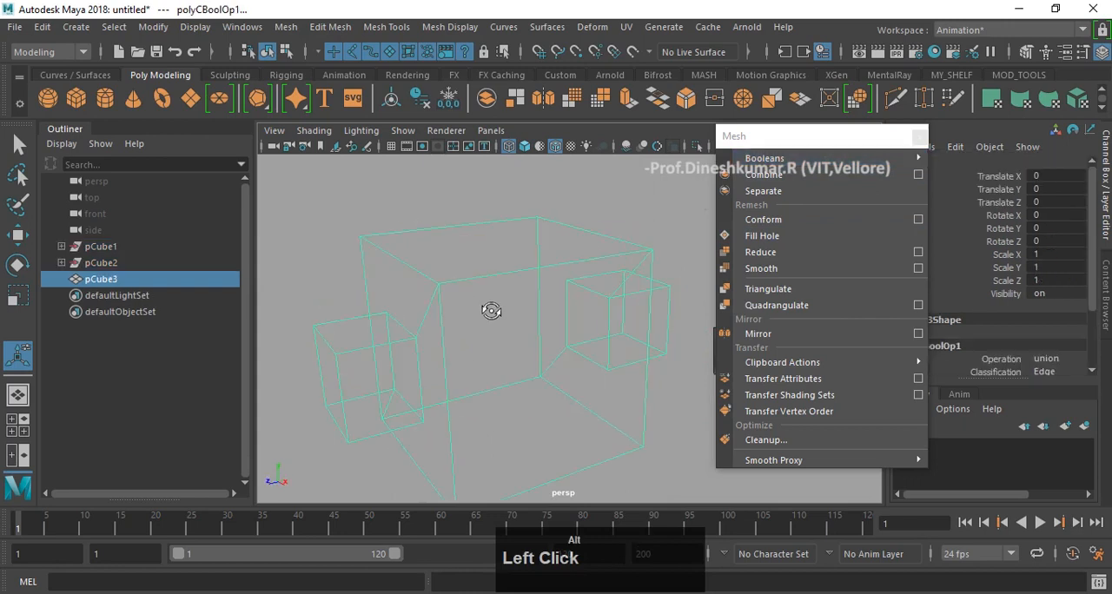
mouse_move(418, 333)
left_mouse_down("alt")
mouse_move(370, 315)
mouse_move(436, 323)
left_mouse_up("alt")
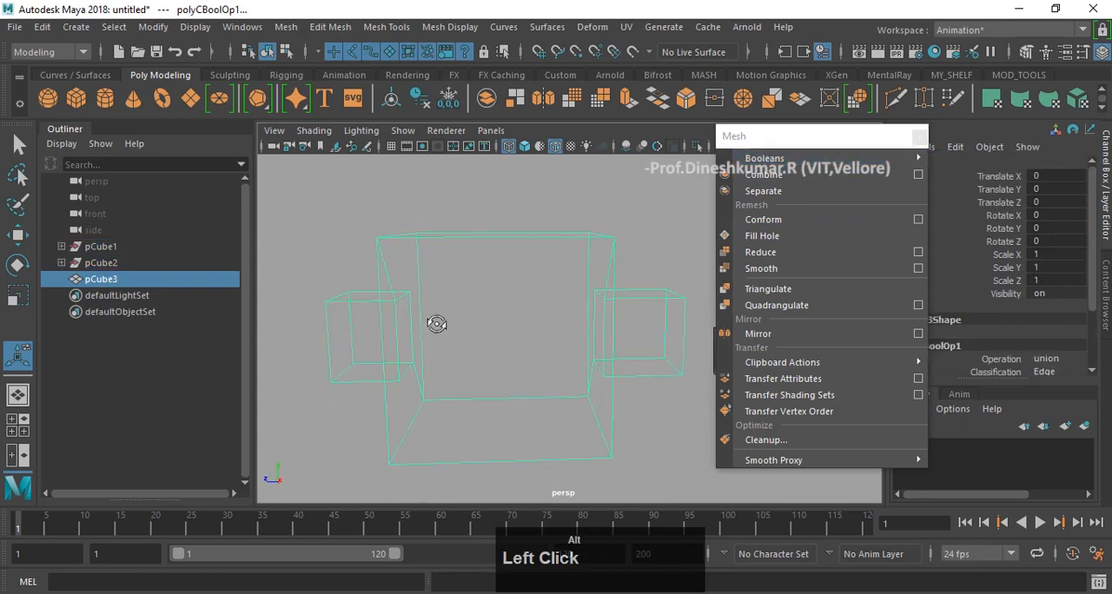
left_click_drag(532, 329, 548, 318, "alt")
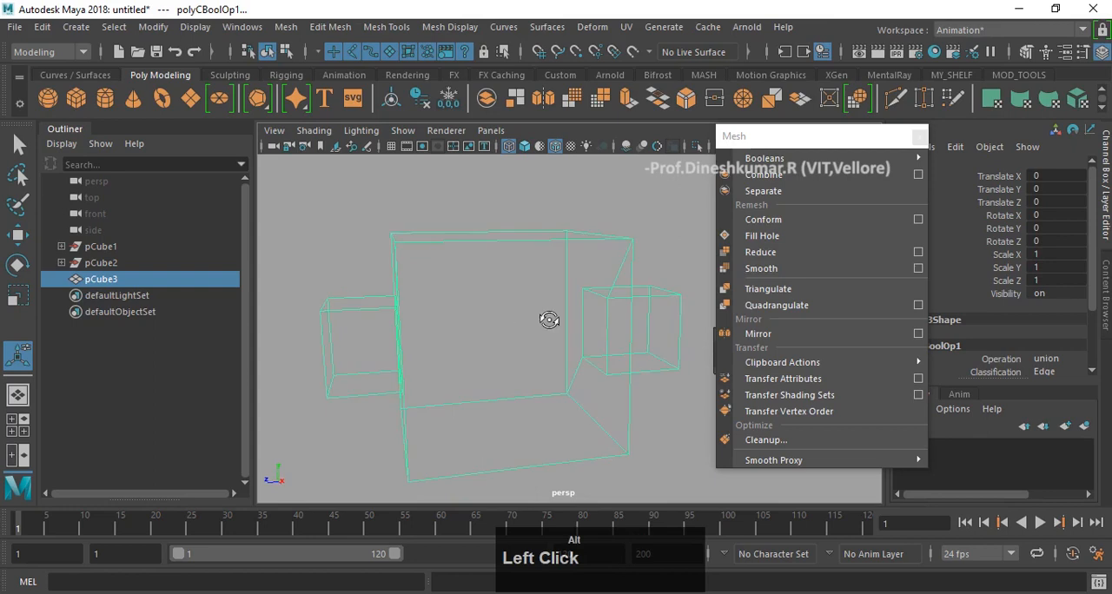
key("5")
mouse_move(460, 300)
left_mouse_down("alt")
mouse_move(597, 297)
mouse_move(501, 304)
left_mouse_up("alt")
left_click(373, 225)
scroll(598, 349, "down", 5)
left_click_drag(600, 350, 583, 317, "alt")
left_click(598, 322)
scroll(551, 342, "up", 1)
scroll(595, 330, "up", 3)
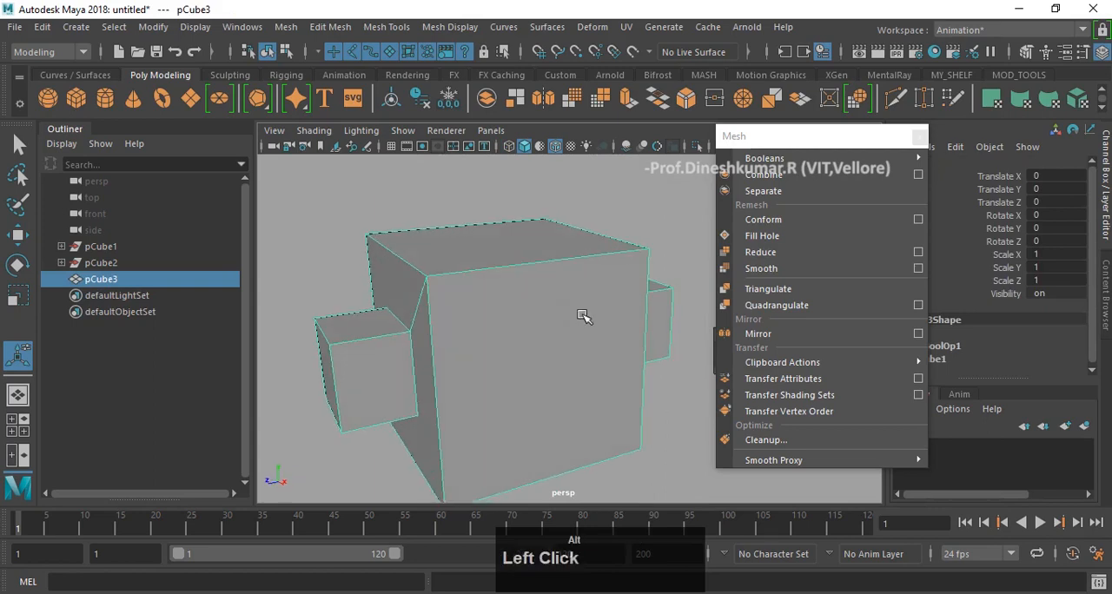
- Return to wireframe display and undo the Boolean Union of the two boxes
key("4")
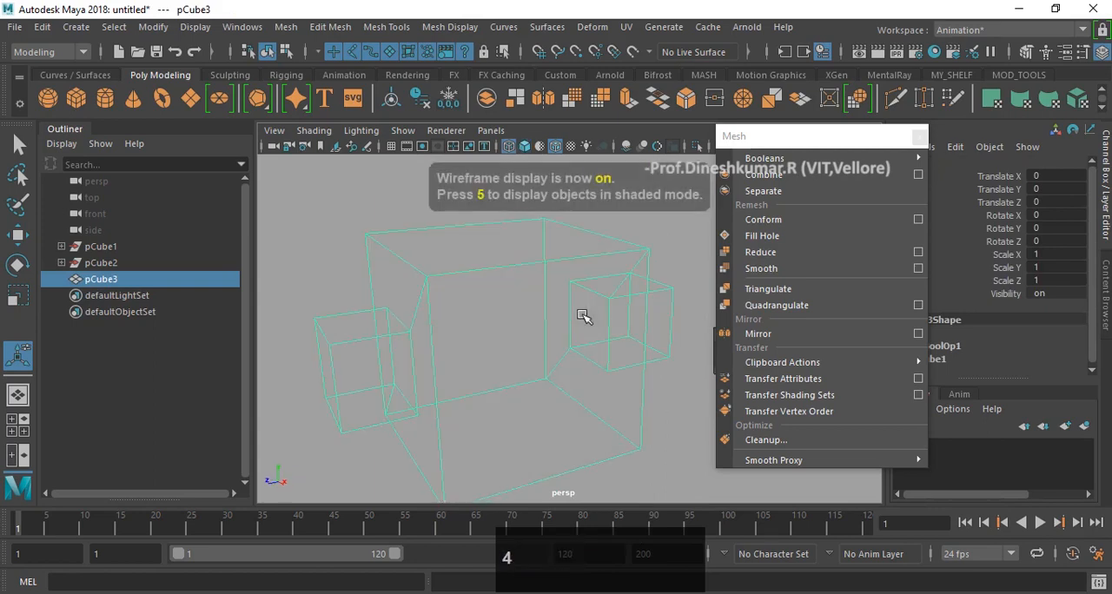
key("z")
key("z")
key("z")
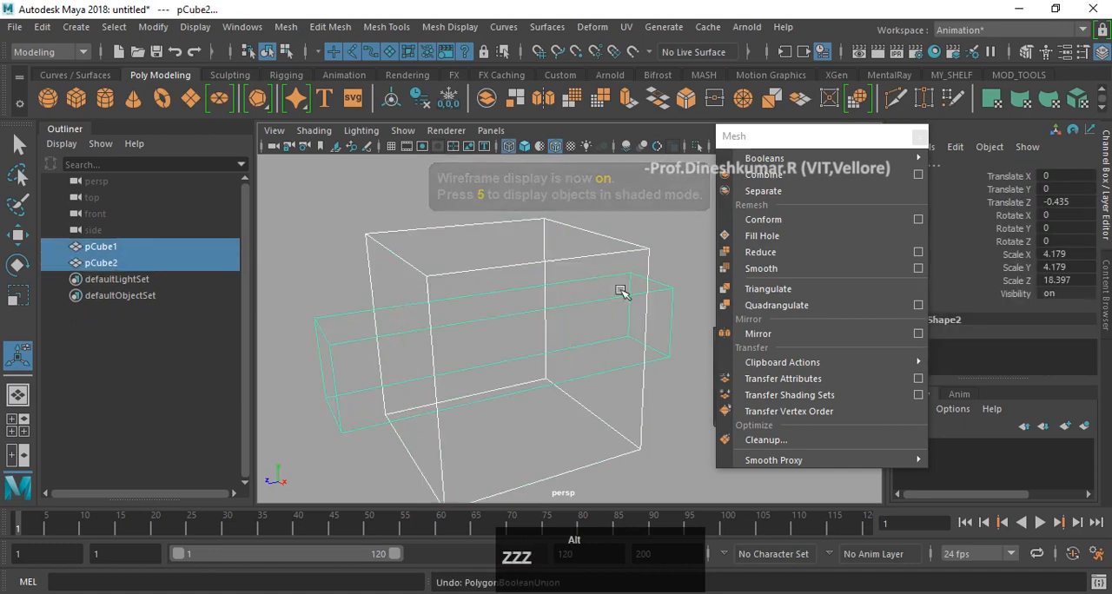
- Reselect the large cube first, add the long box, and apply a Boolean Intersection to them
left_click_drag(620, 291, 552, 271, "alt")
left_click(509, 198)
left_click(550, 313)
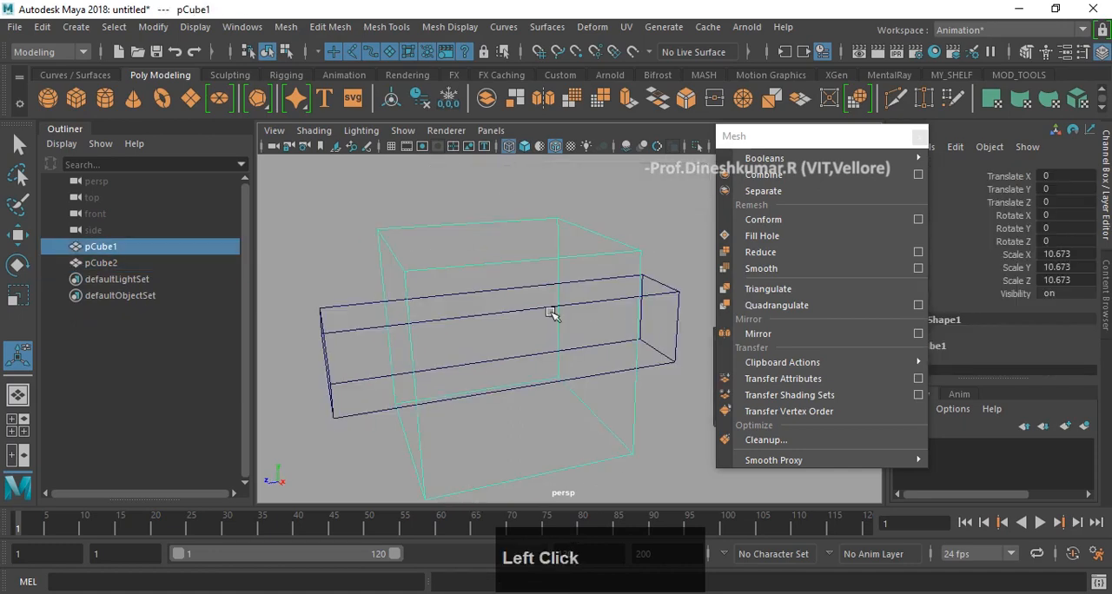
left_click(674, 297, "shift")
mouse_move(912, 158)
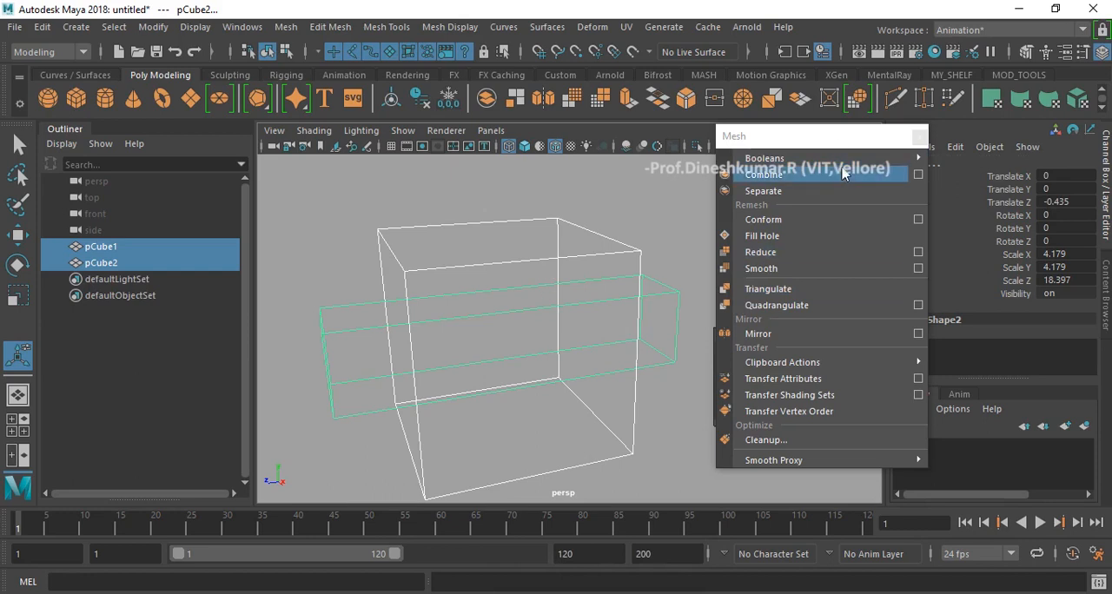
left_click(1005, 208)
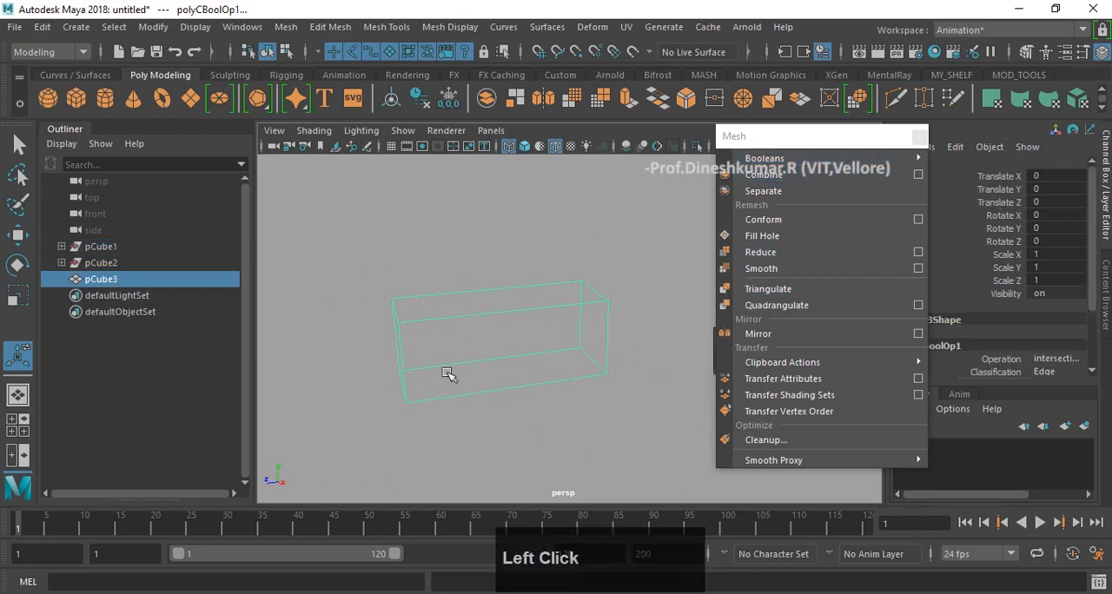
- Check the intersection result in shaded display, then return to wireframe and undo the Boolean Intersection
key("5")
mouse_move(472, 318)
left_mouse_down("alt")
mouse_move(527, 315)
mouse_move(486, 341)
left_mouse_up("alt")
key("4")
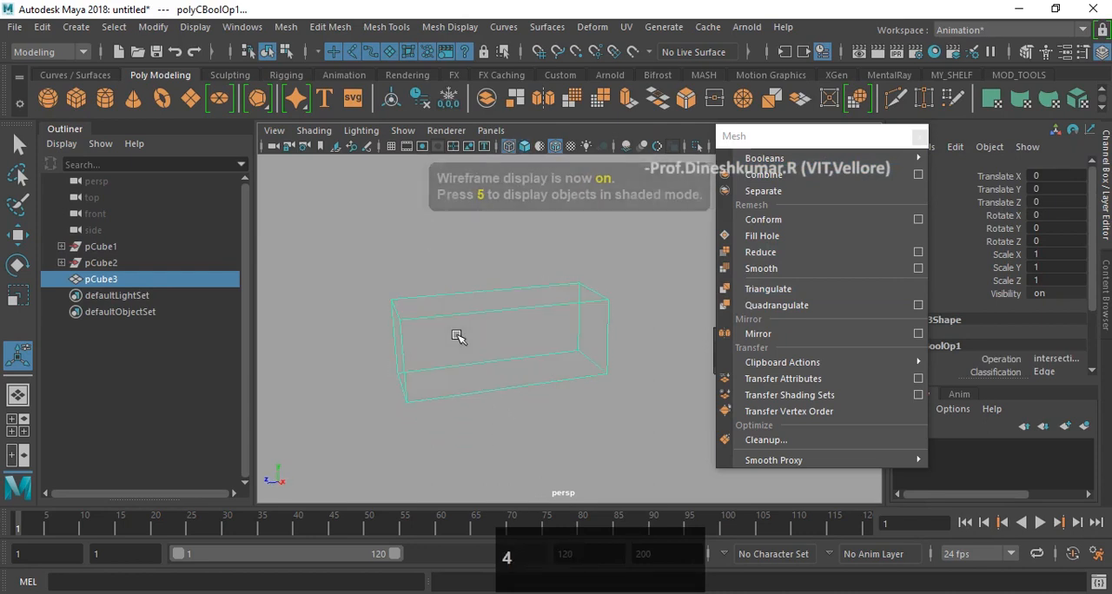
key("ctrl+z")
scroll(553, 295, "down", 2)
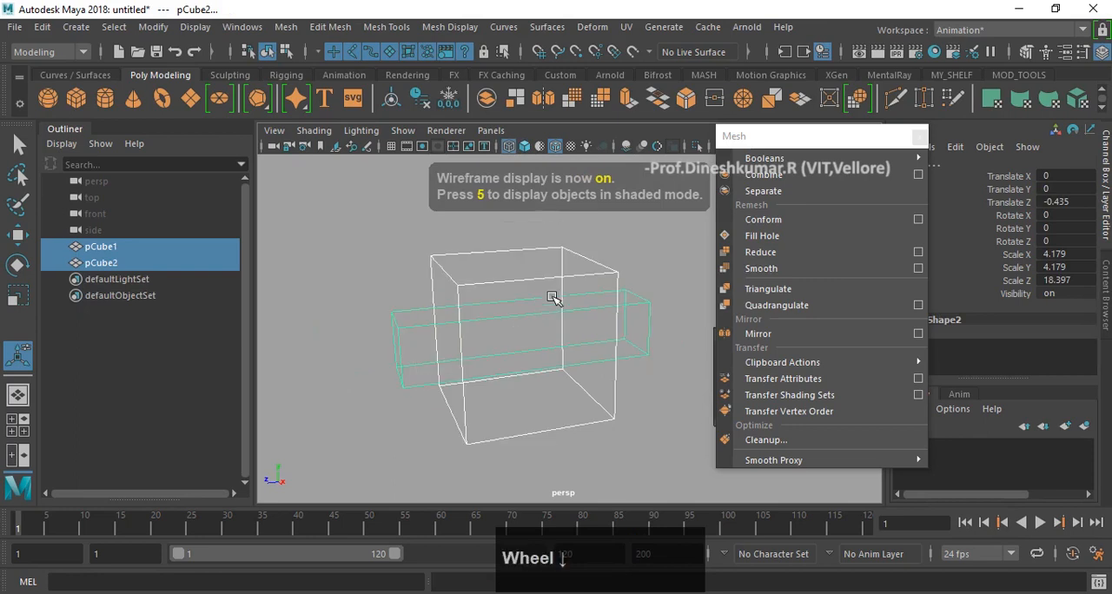
left_click_drag(554, 296, 573, 300, "alt")
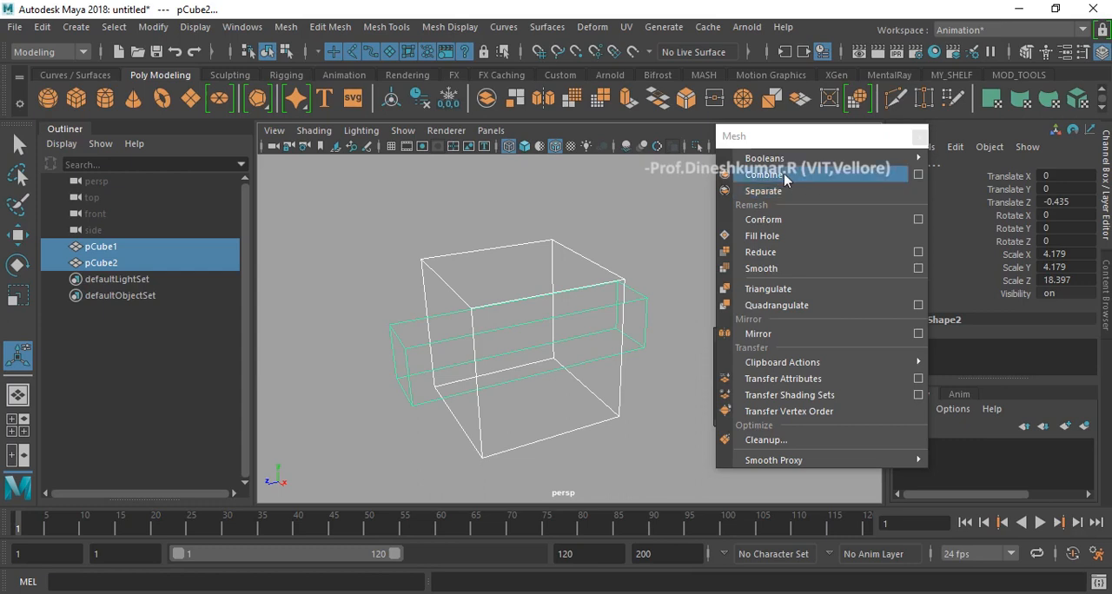
- Select the large cube, add the long box, and merge them into one mesh with Combine
left_click(561, 216)
left_click(467, 253)
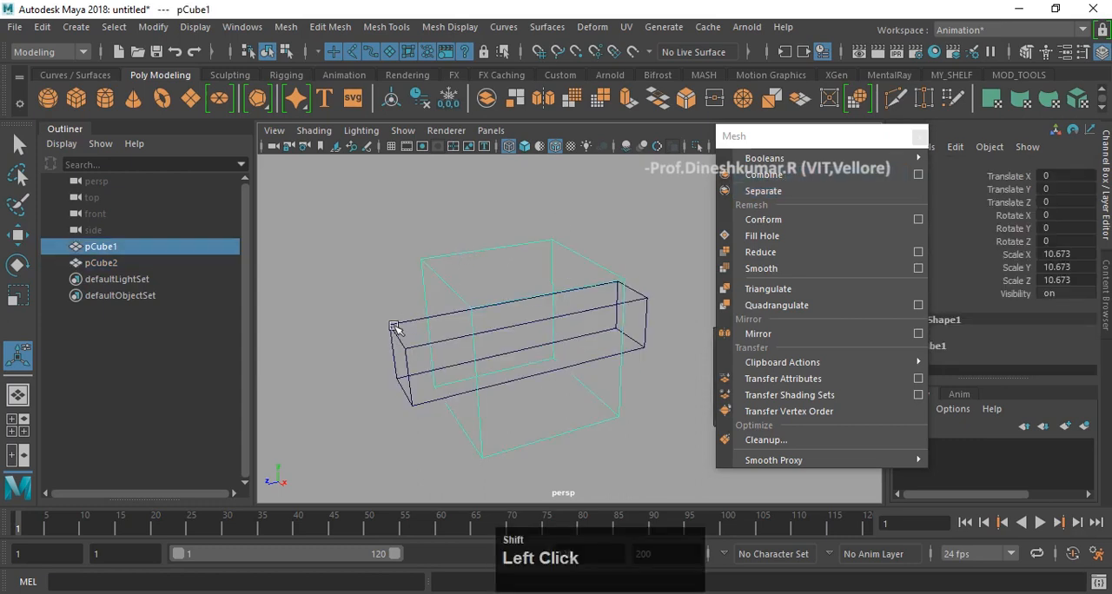
left_click(394, 327, "shift")
left_click(752, 175)
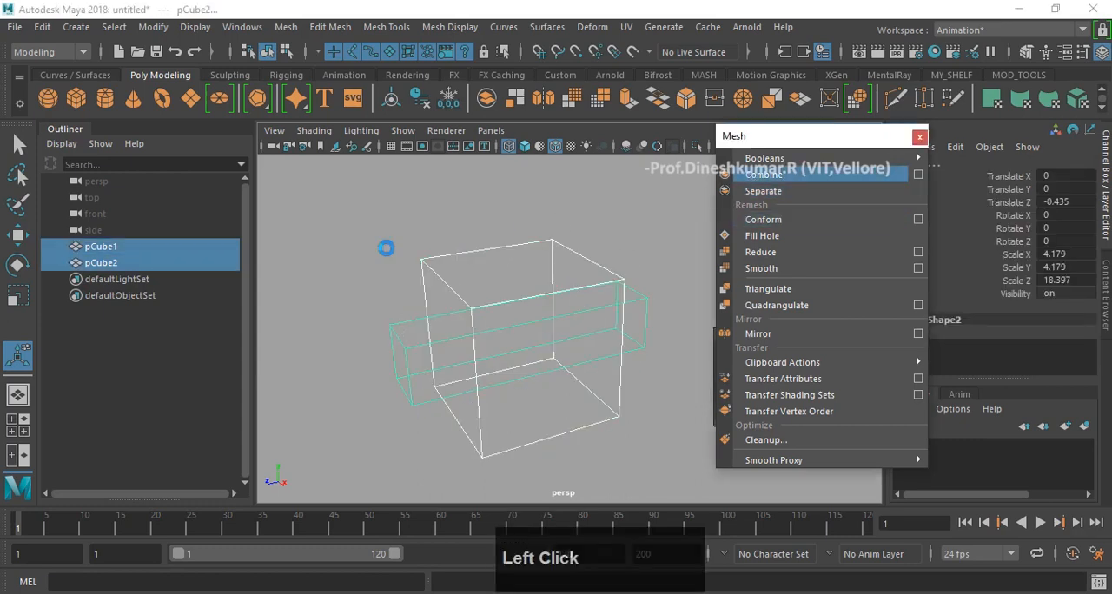
- Select the combined mesh pCube3 and split it back into individual pieces with Separate
left_click(105, 263)
left_click(104, 279)
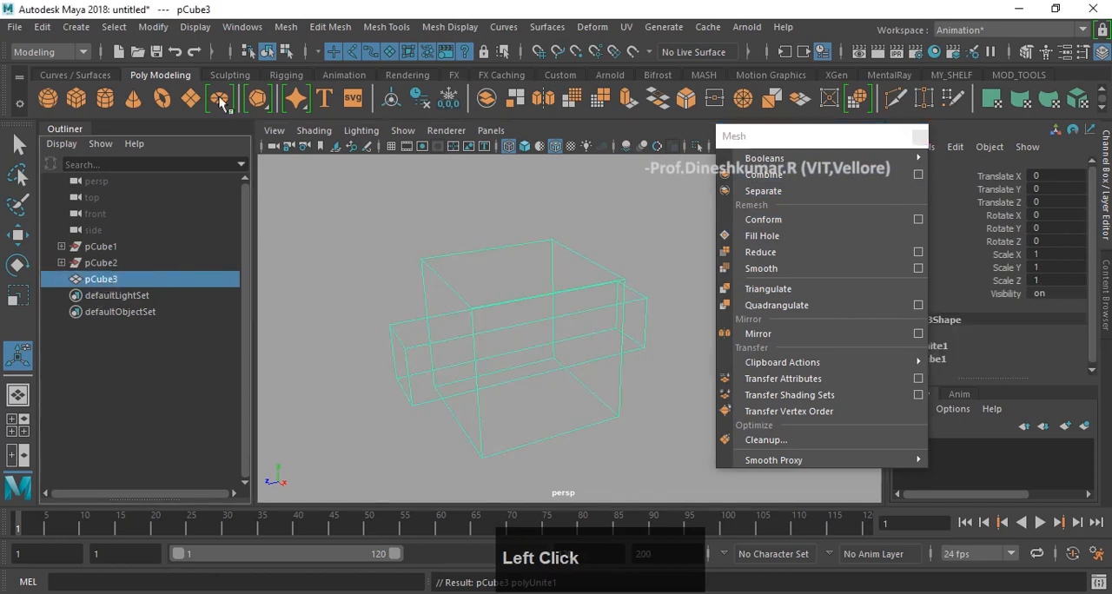
left_click(763, 191)
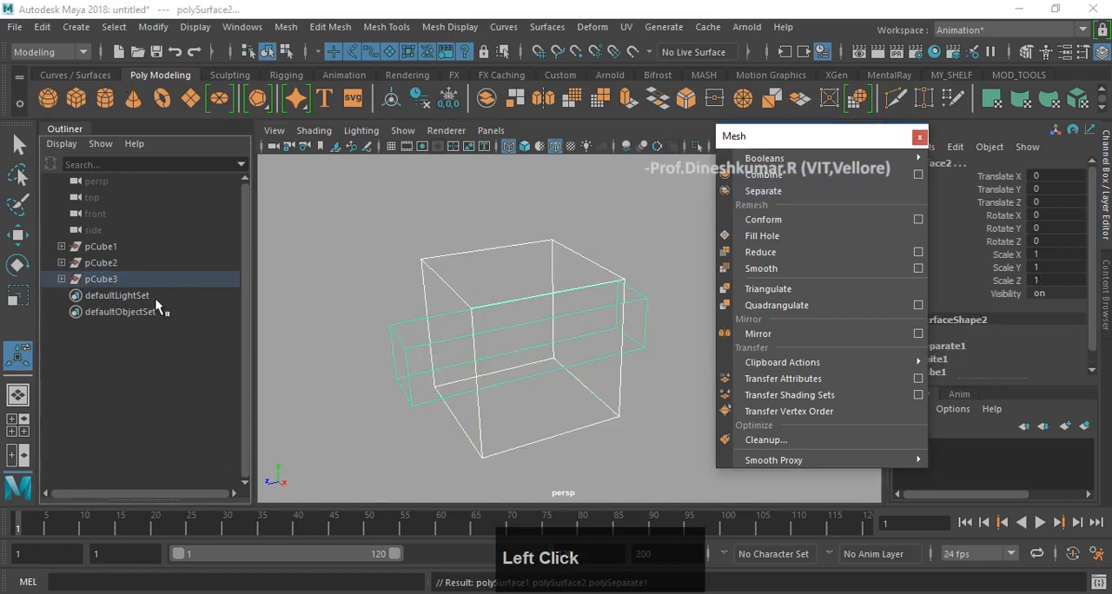
left_click_drag(339, 289, 410, 229, "alt")
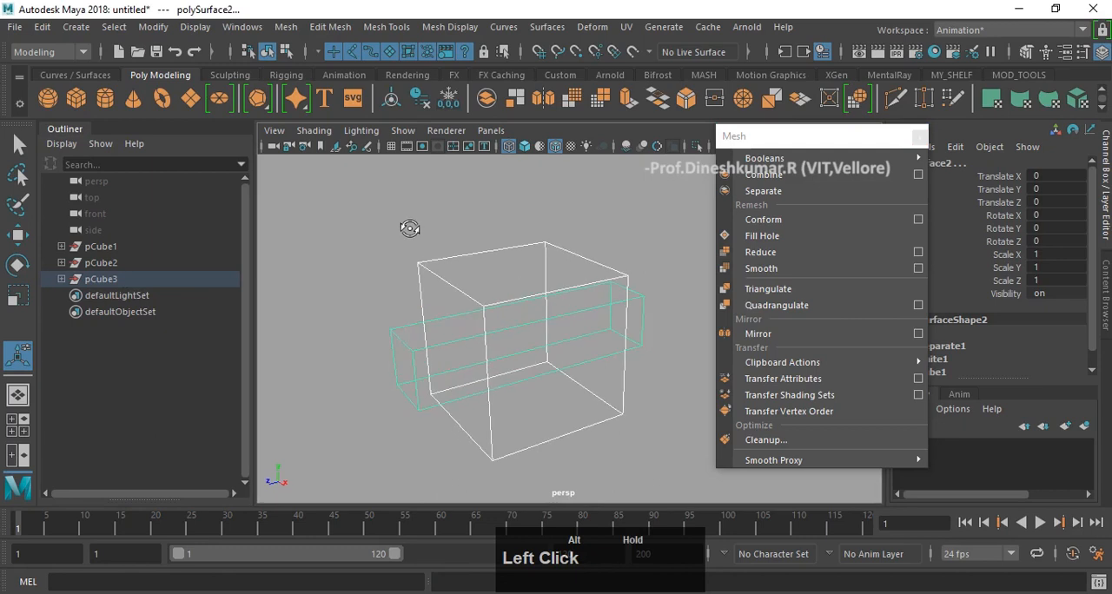
- Undo the Separate and Combine operations back to the two original cubes
key("z")
key("z")
key("z")
key("z")
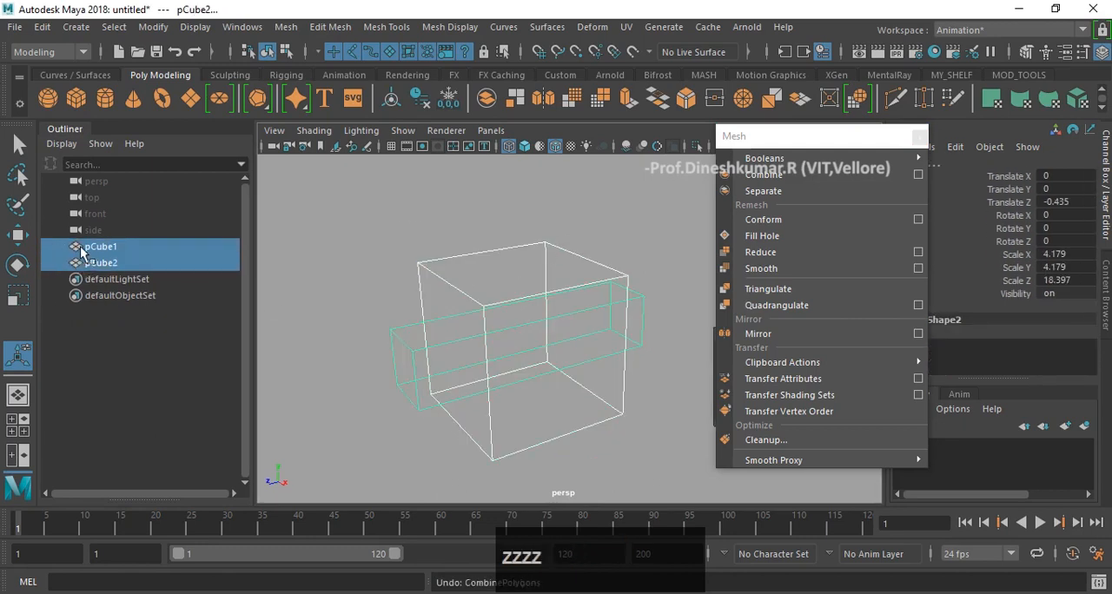
- Select only the long box and move it straight up out of the large cube, to about 14.86 in Y
left_click_drag(556, 246, 543, 261, "alt")
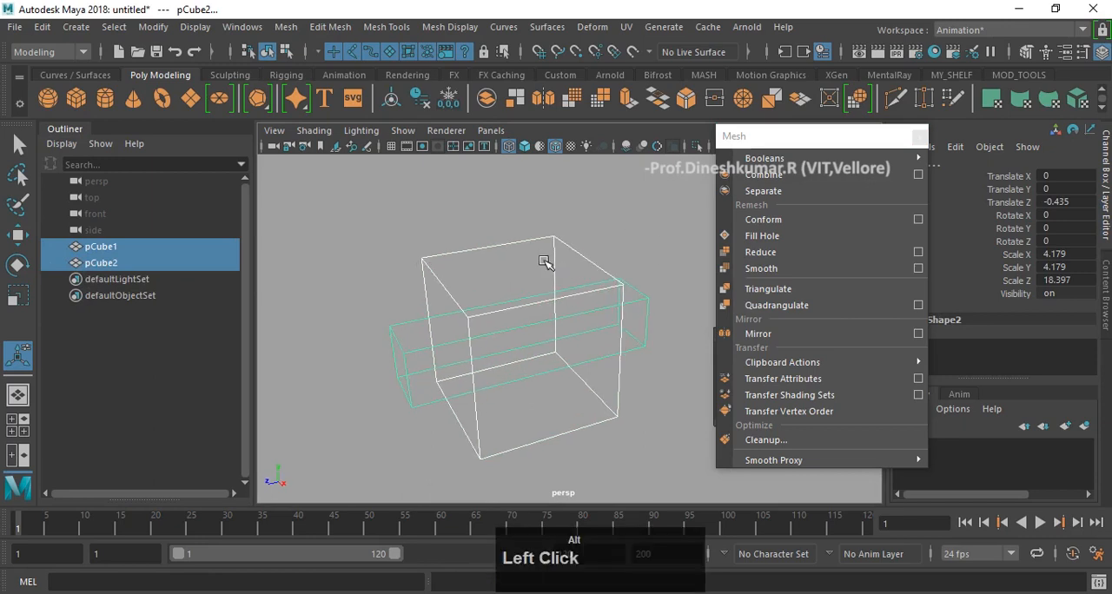
middle_click_drag(543, 260, 504, 249, "alt")
left_click_drag(504, 248, 500, 235, "alt")
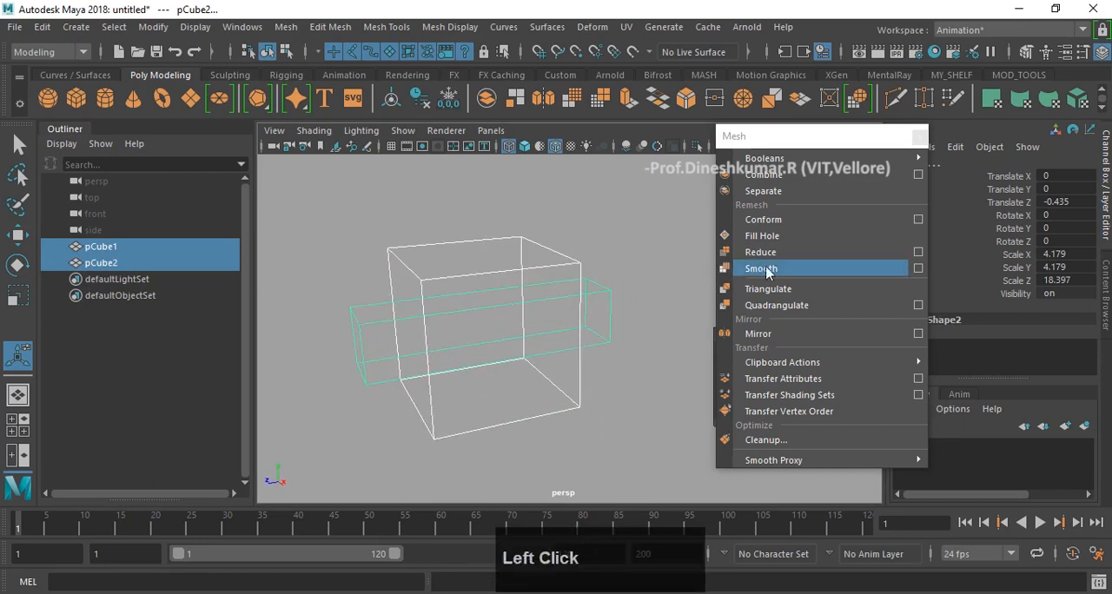
left_click(618, 321)
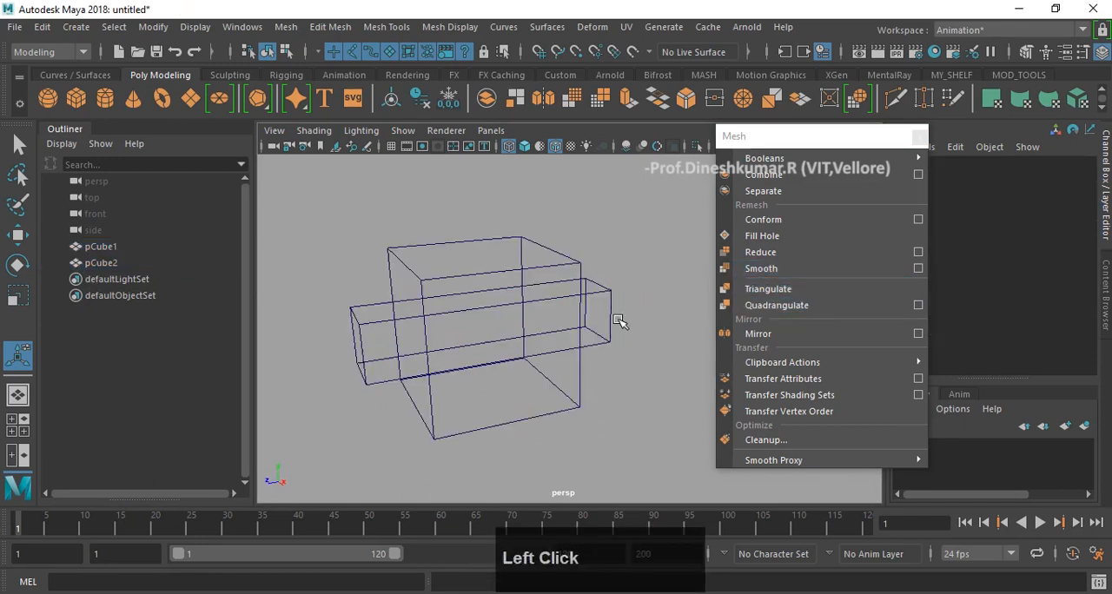
left_click(613, 292)
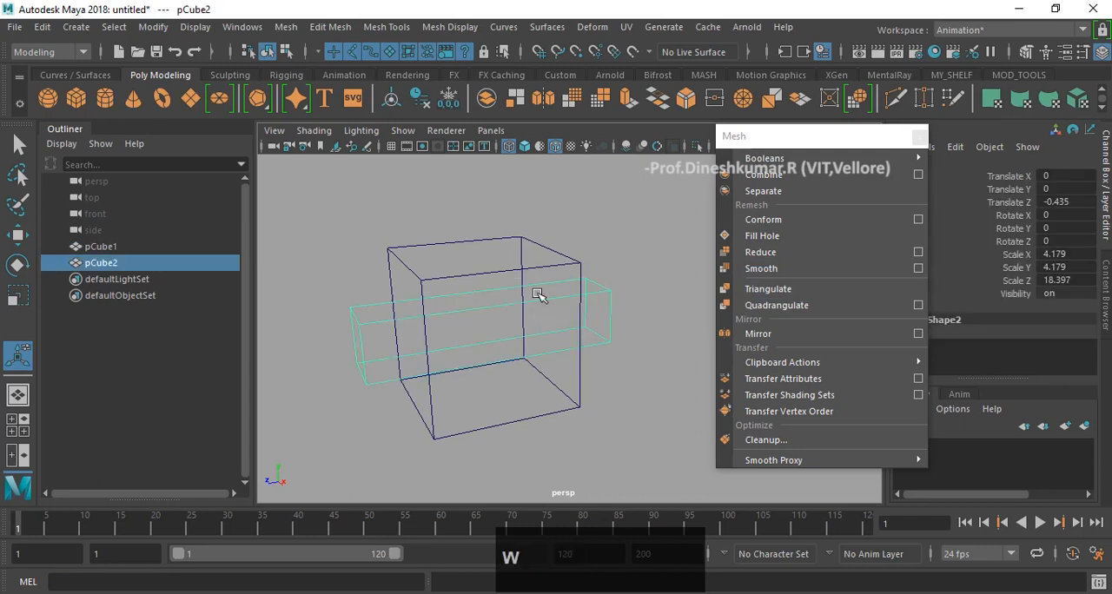
key("w")
left_click_drag(481, 249, 497, 4)
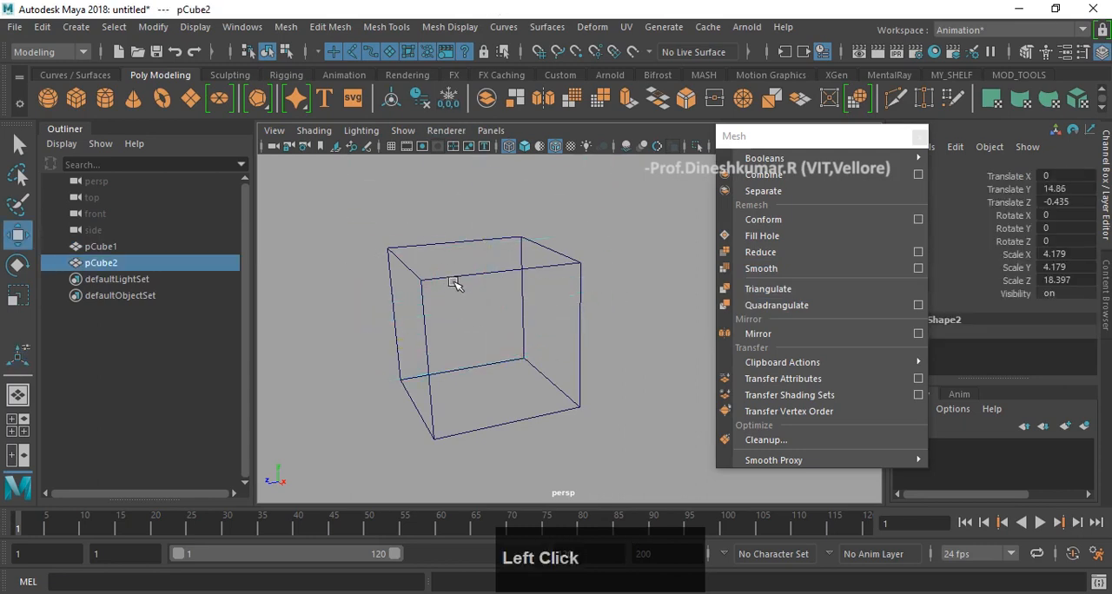
- Select the large cube and switch to shaded display to view it from several angles
left_click(458, 275)
key("5")
scroll(506, 322, "up", 3)
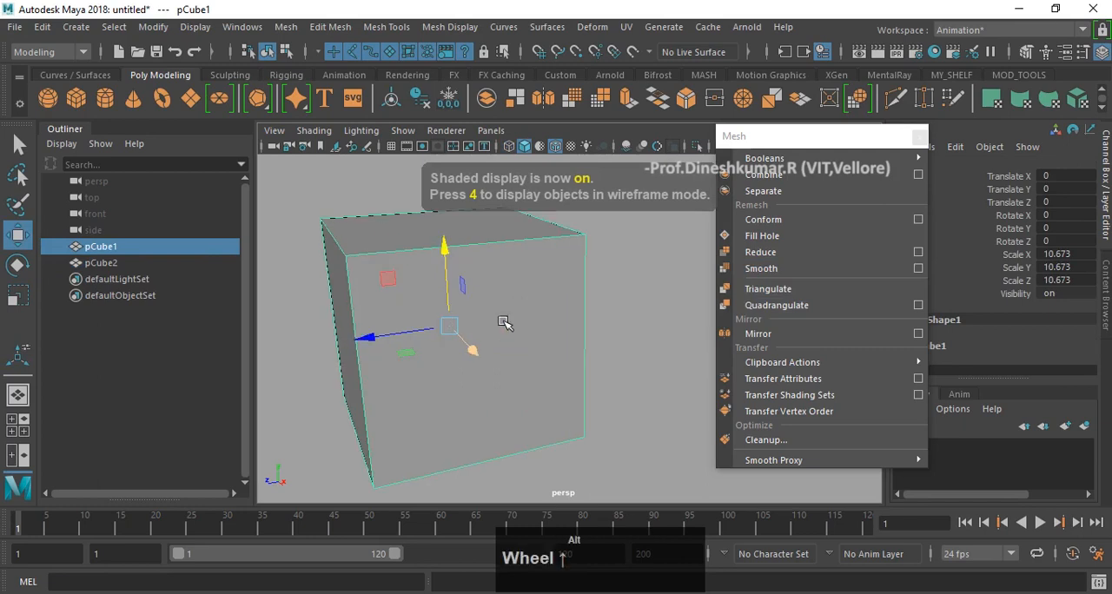
middle_click_drag(576, 299, 620, 298, "alt")
left_click_drag(619, 298, 588, 289, "alt")
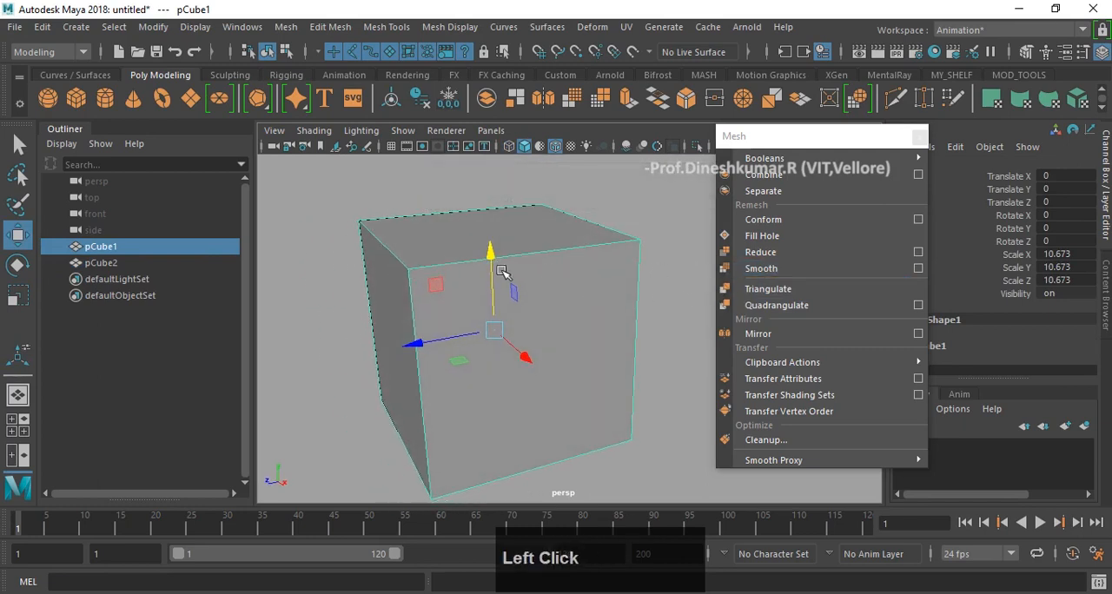
scroll(502, 272, "up", 2)
left_click_drag(568, 259, 534, 267, "alt")
scroll(544, 260, "down", 2)
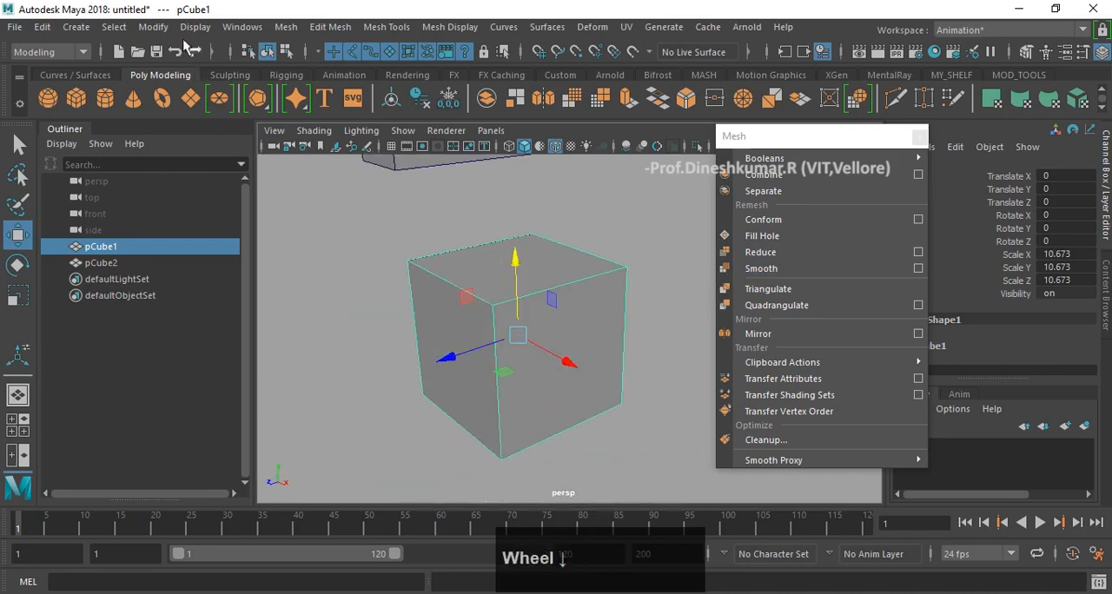
- Turn on the Poly Count heads-up display in the viewport
left_click(126, 30)
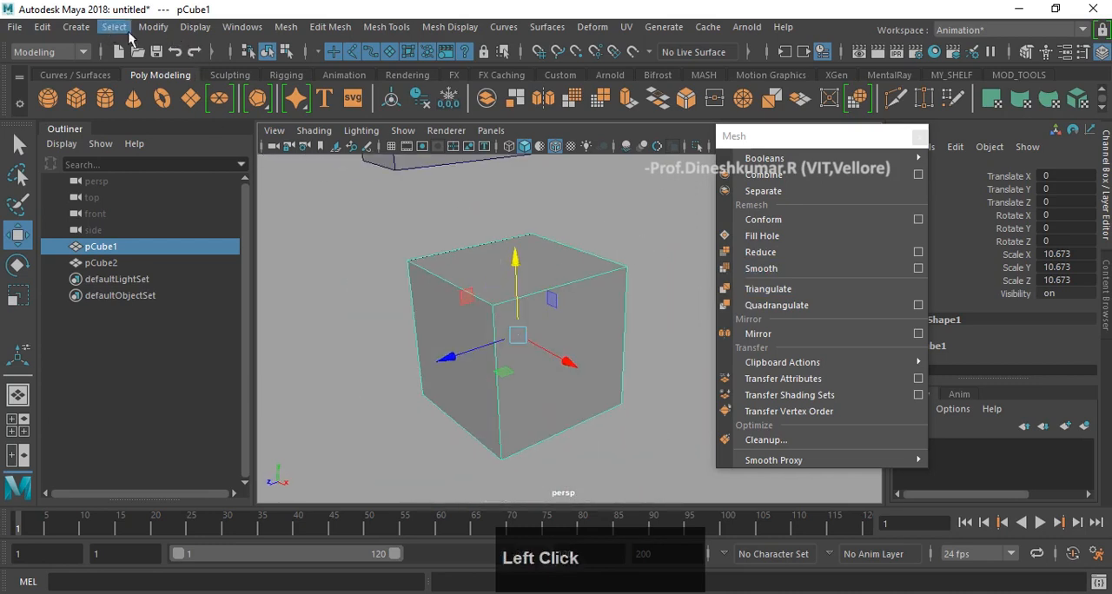
left_click(193, 29)
mouse_move(293, 82)
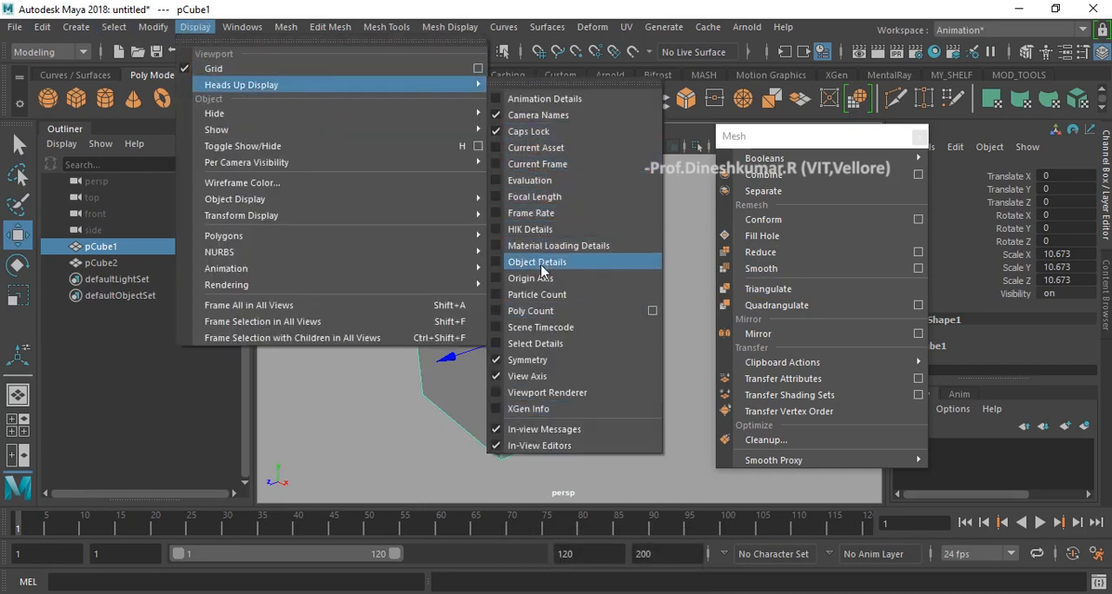
left_click(534, 310)
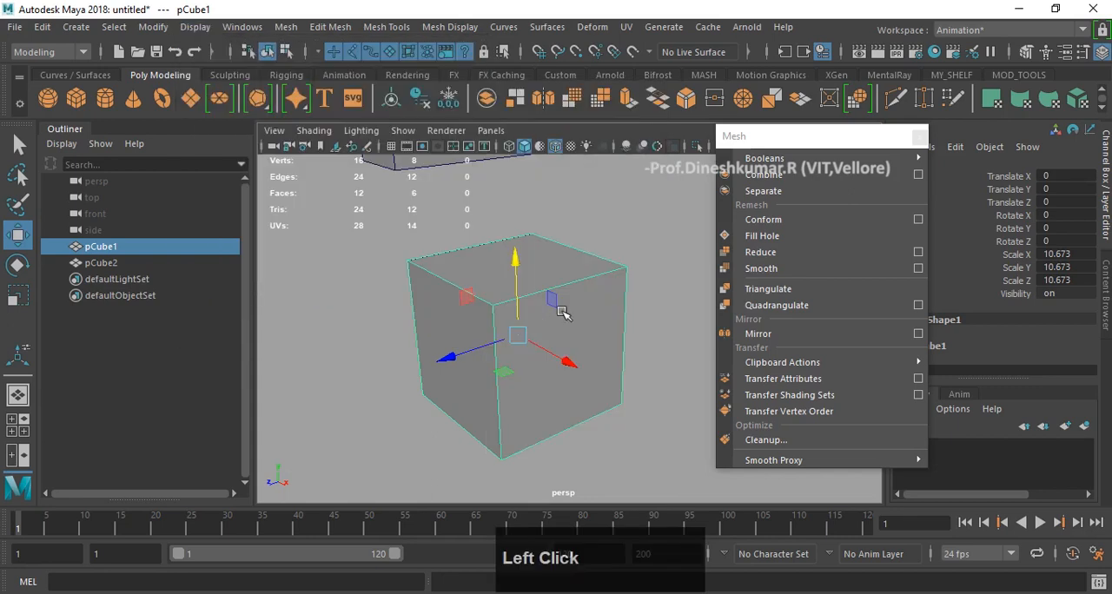
- Move the large cube slightly down, to about -1.277 in Y
left_click_drag(542, 278, 467, 281, "alt")
scroll(384, 271, "down", 3)
left_click_drag(385, 271, 427, 272, "alt")
scroll(389, 261, "up", 3)
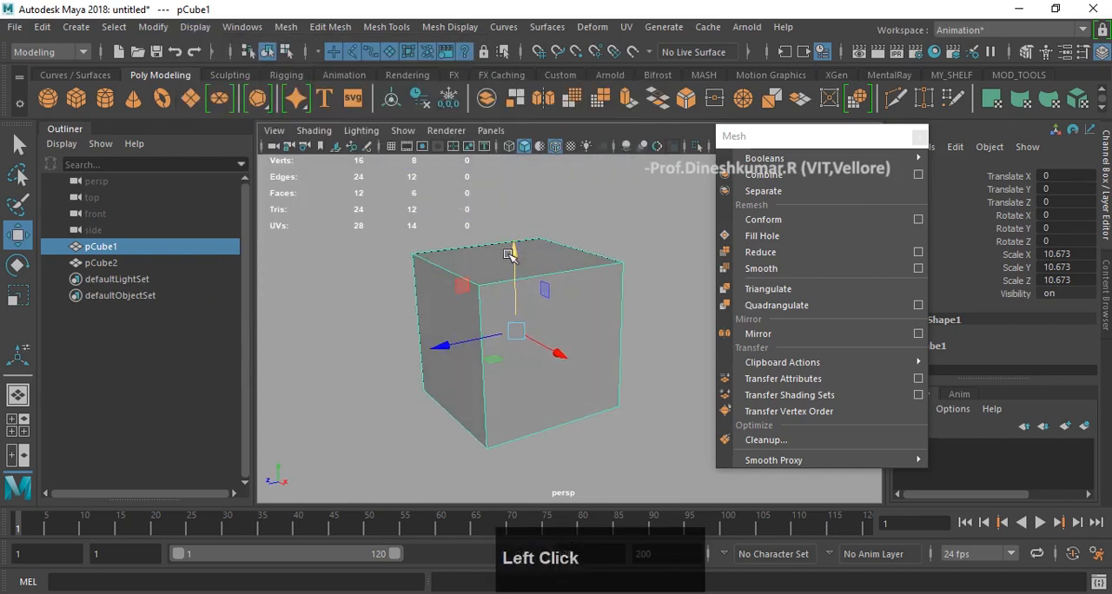
left_click_drag(511, 254, 518, 275)
scroll(408, 222, "down", 3)
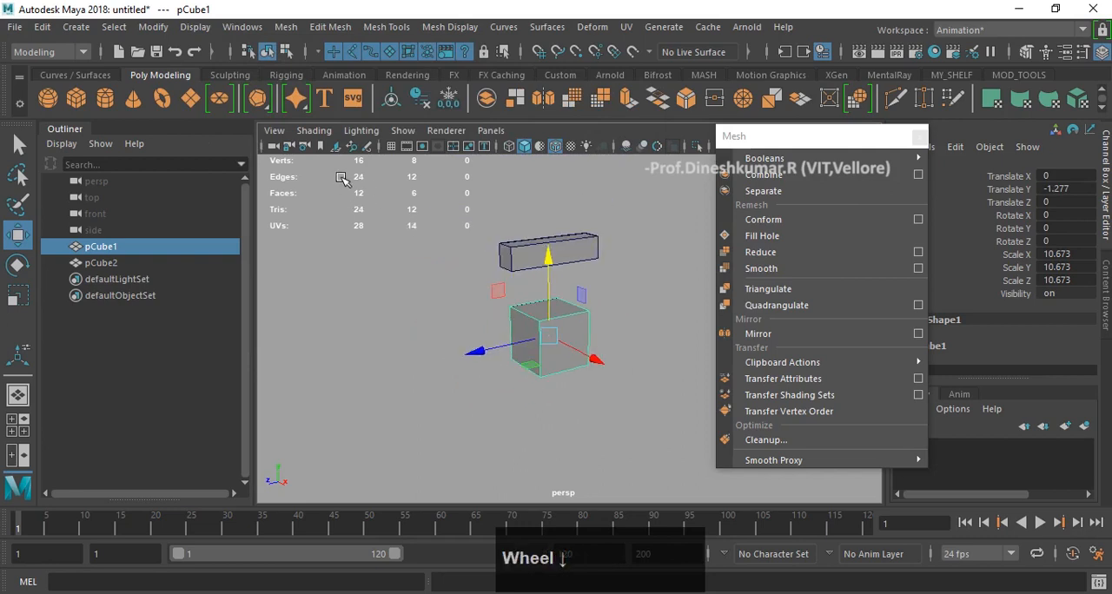
- Select the long box and the large cube in turn to compare their poly counts
left_click(575, 240)
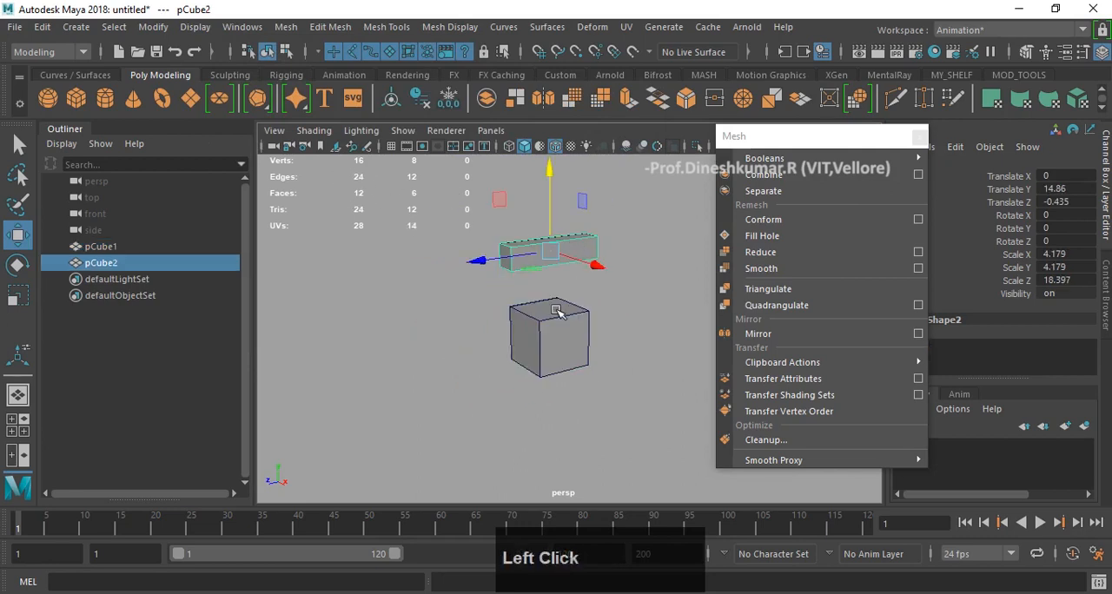
left_click(556, 331)
scroll(568, 335, "up", 3)
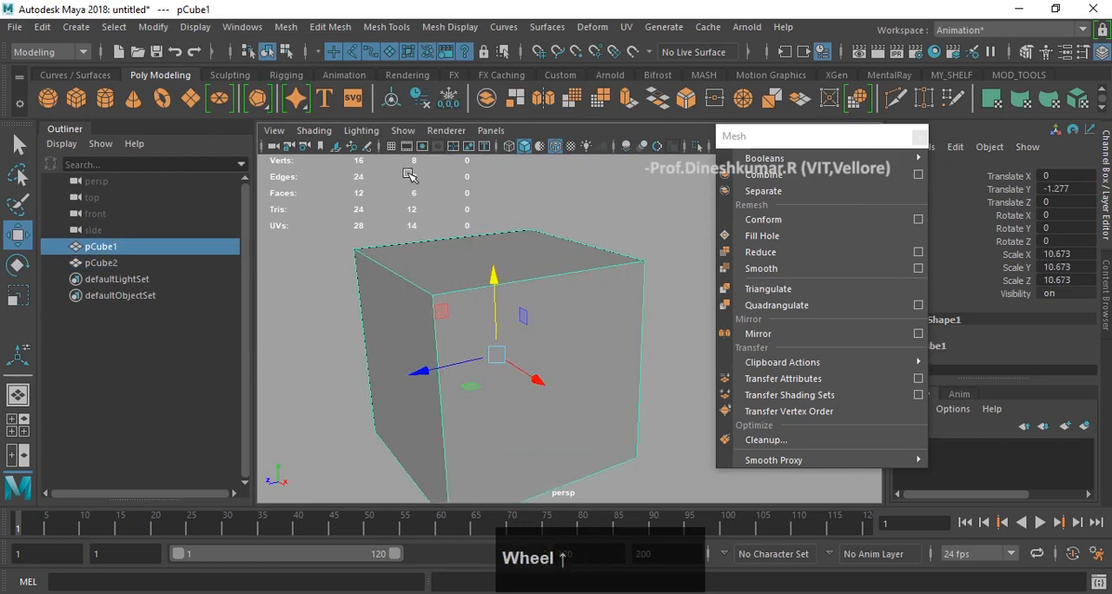
scroll(533, 224, "down", 2)
scroll(533, 223, "down", 2)
- Move the long box farther up, then reselect the large cube and frame it in the perspective view
left_click(580, 201)
left_click_drag(540, 193, 540, 85)
left_click(549, 322)
scroll(566, 350, "up", 2)
key("f")
scroll(576, 300, "down", 2)
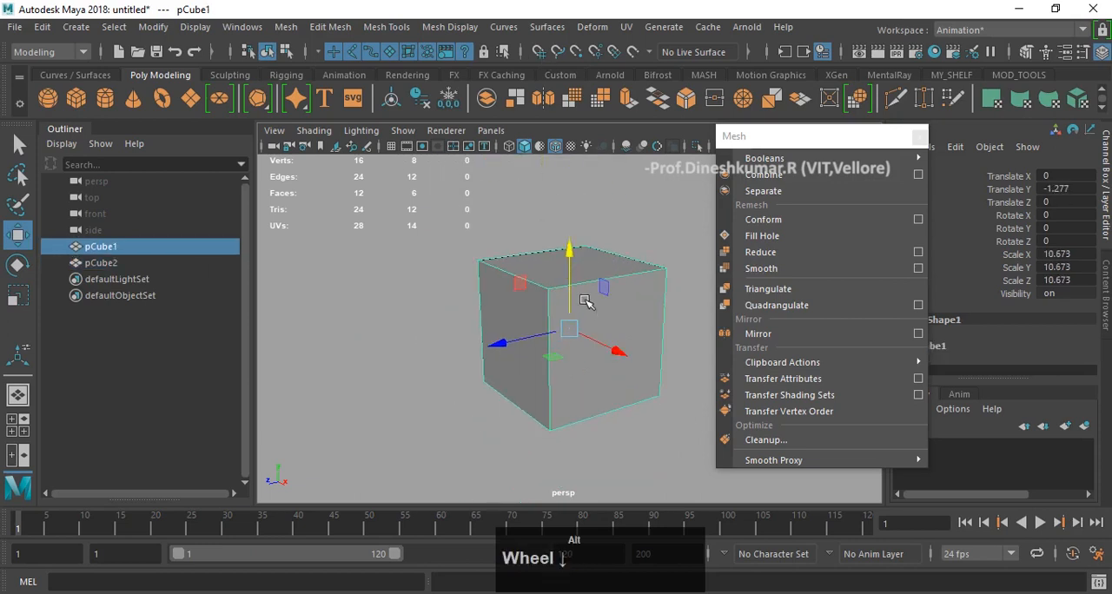
left_click_drag(576, 301, 630, 299, "alt")
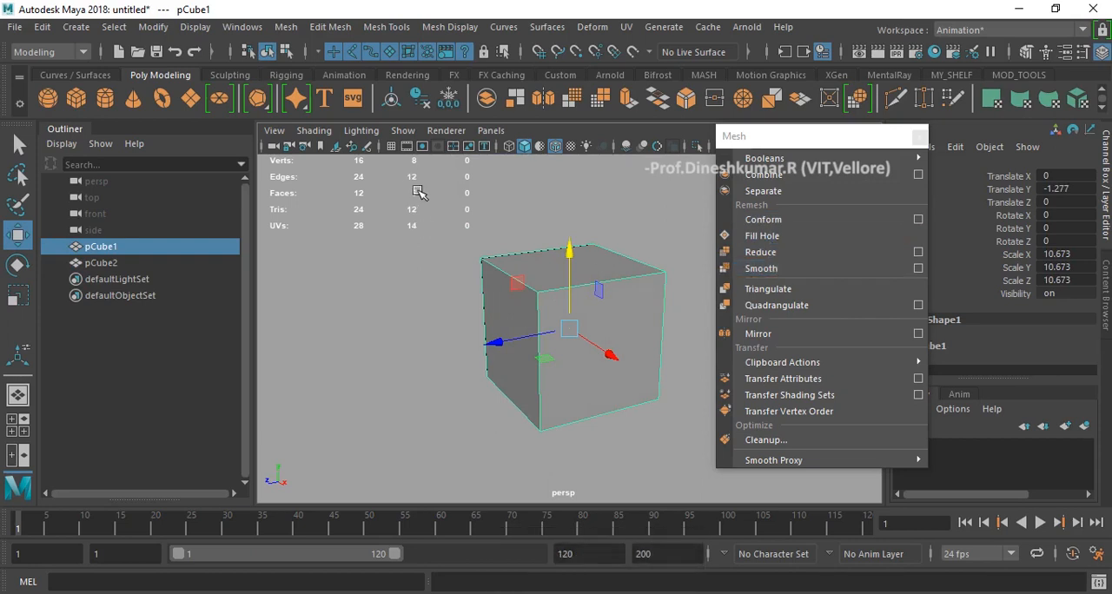
- Smooth the large cube and move the floating Mesh menu window off the object's channel values
left_click(811, 223)
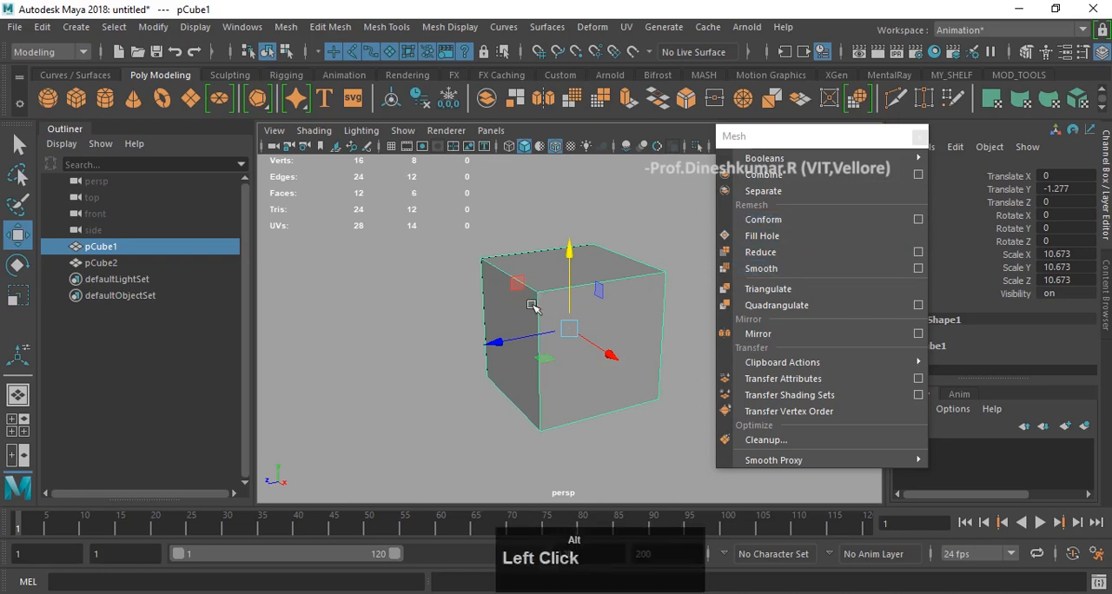
middle_click(532, 310)
left_click(749, 268)
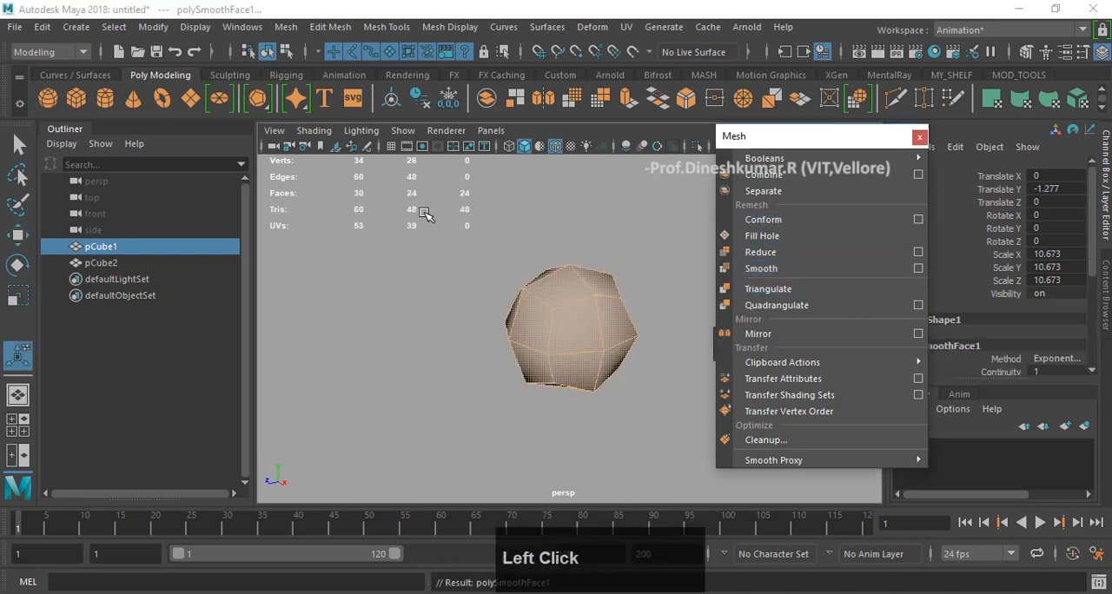
left_click_drag(566, 299, 587, 288, "alt")
left_click_drag(736, 144, 694, 137)
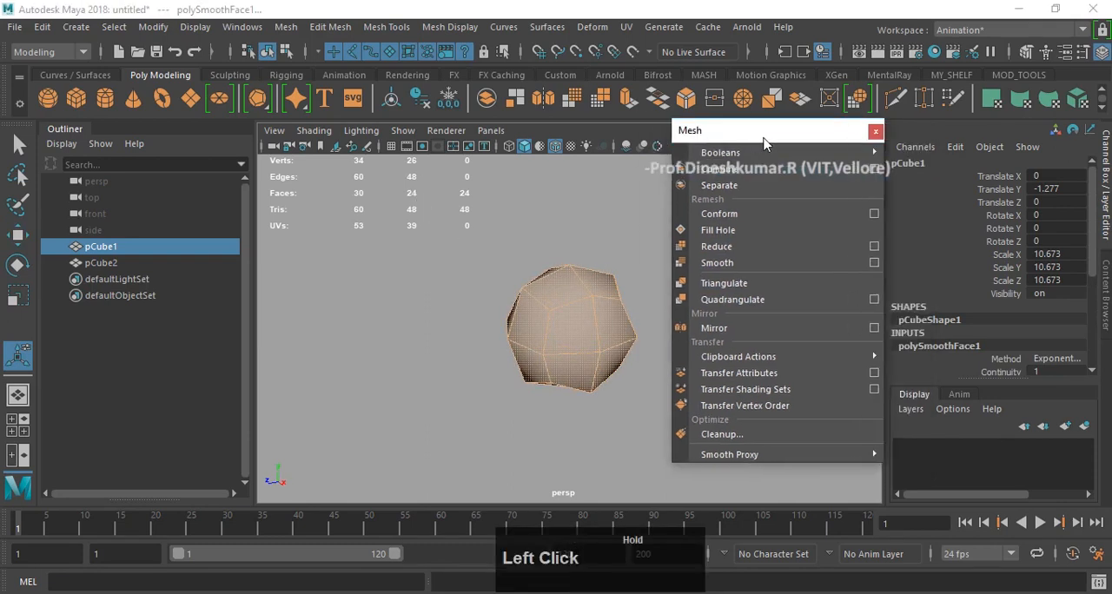
- Reselect the smoothed cube and open its attributes in the Attribute Editor
left_click(628, 241)
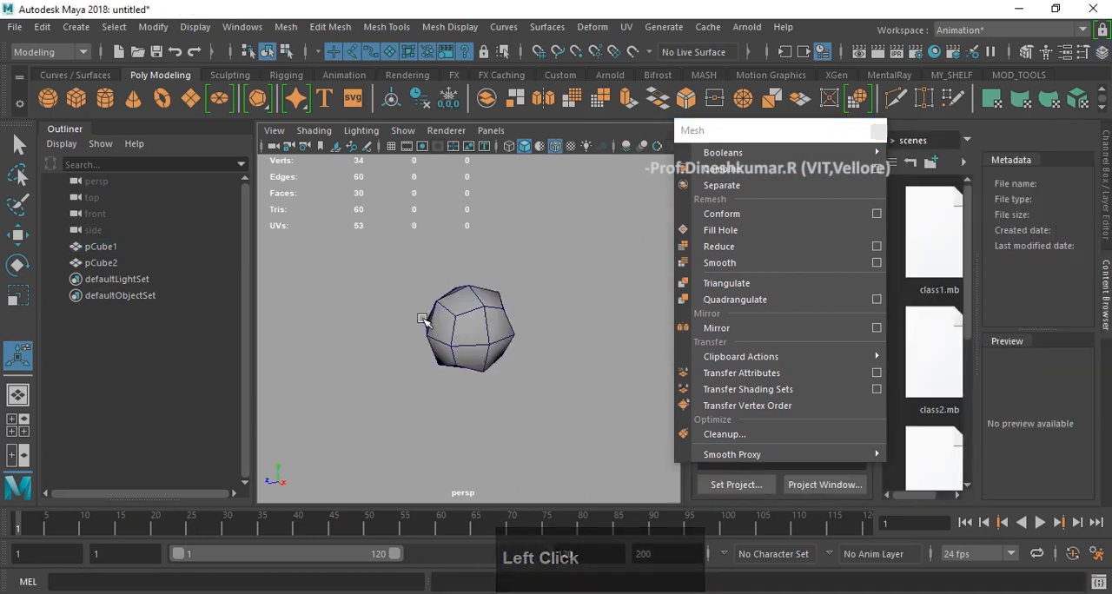
left_click(483, 309)
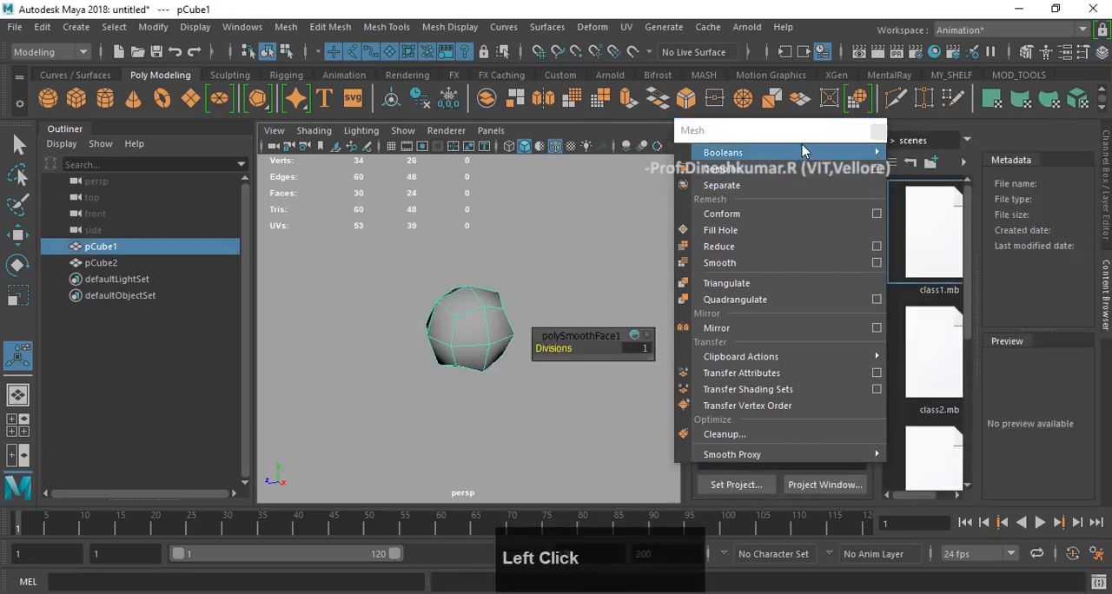
left_click(723, 152)
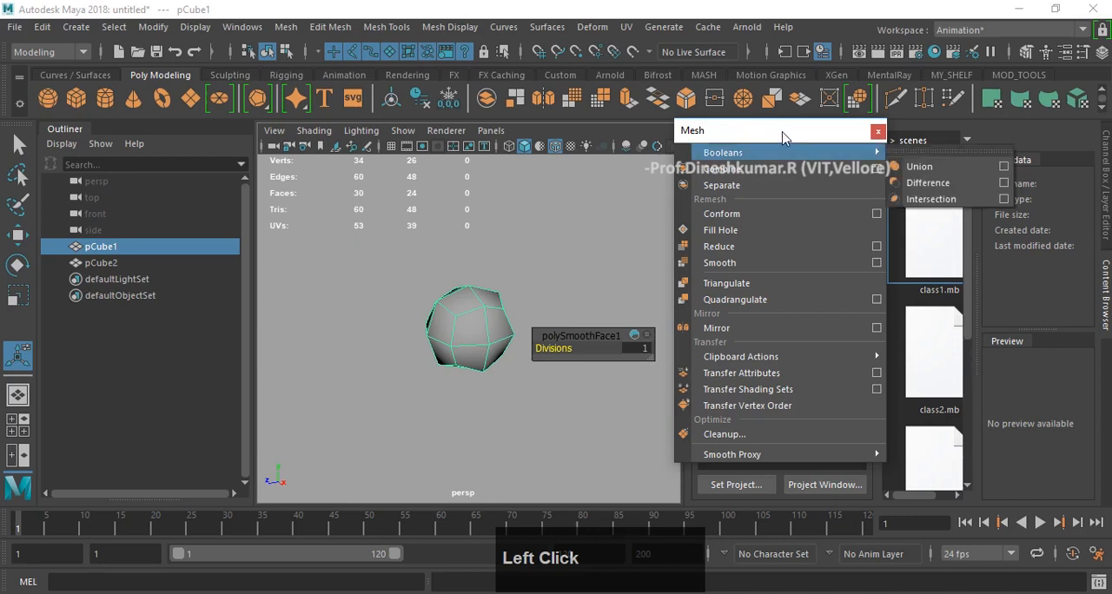
left_click(1066, 54)
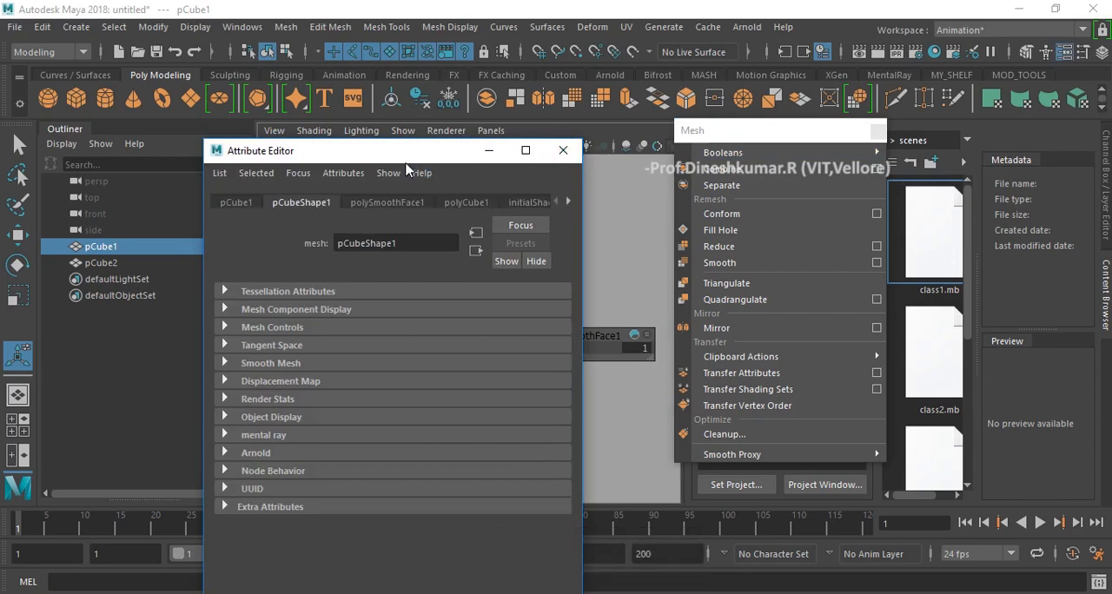
left_click_drag(236, 154, 368, 164)
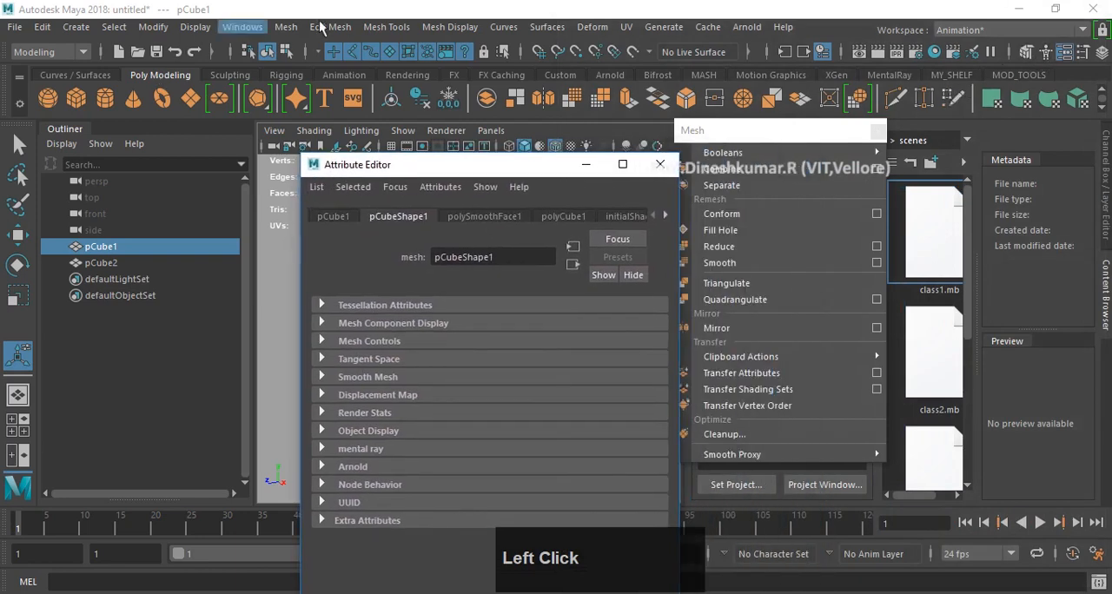
- Switch the workspace to Modeling - Standard
left_click(245, 28)
mouse_move(295, 56)
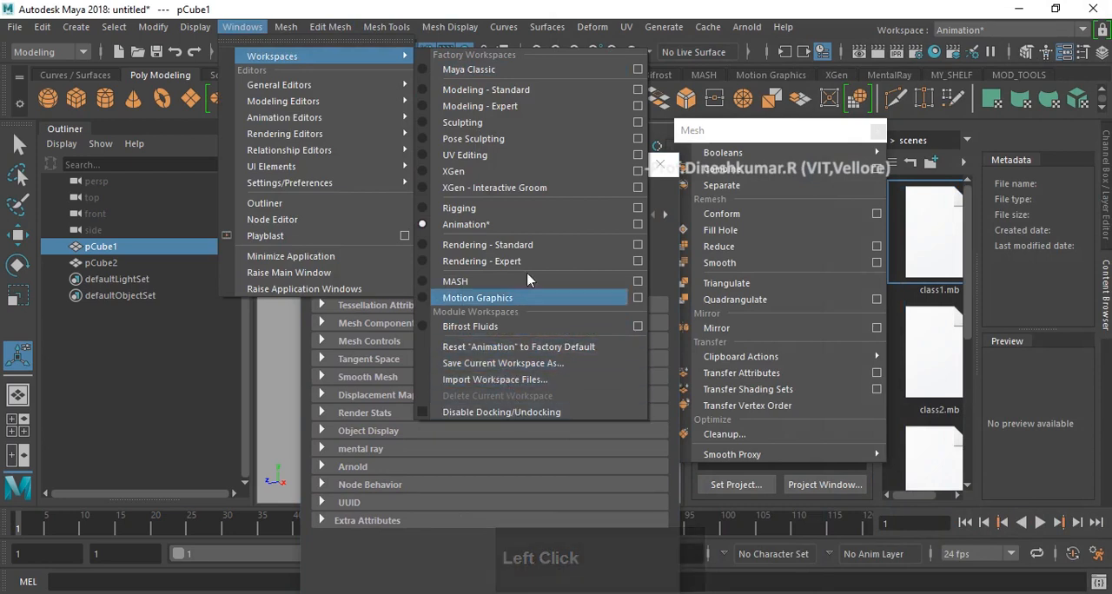
left_click(523, 89)
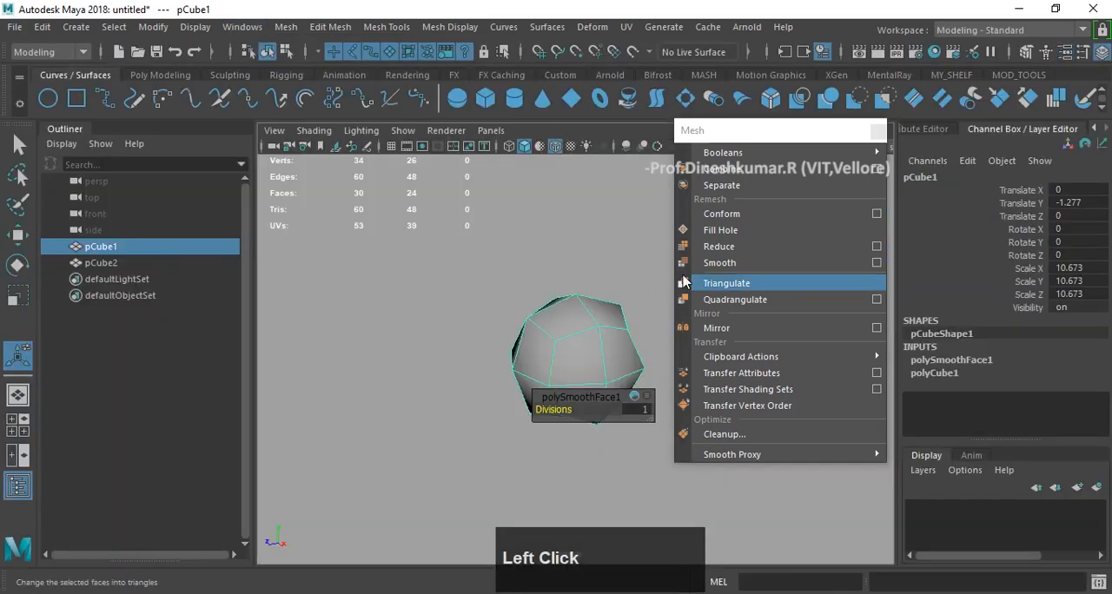
left_click(878, 134)
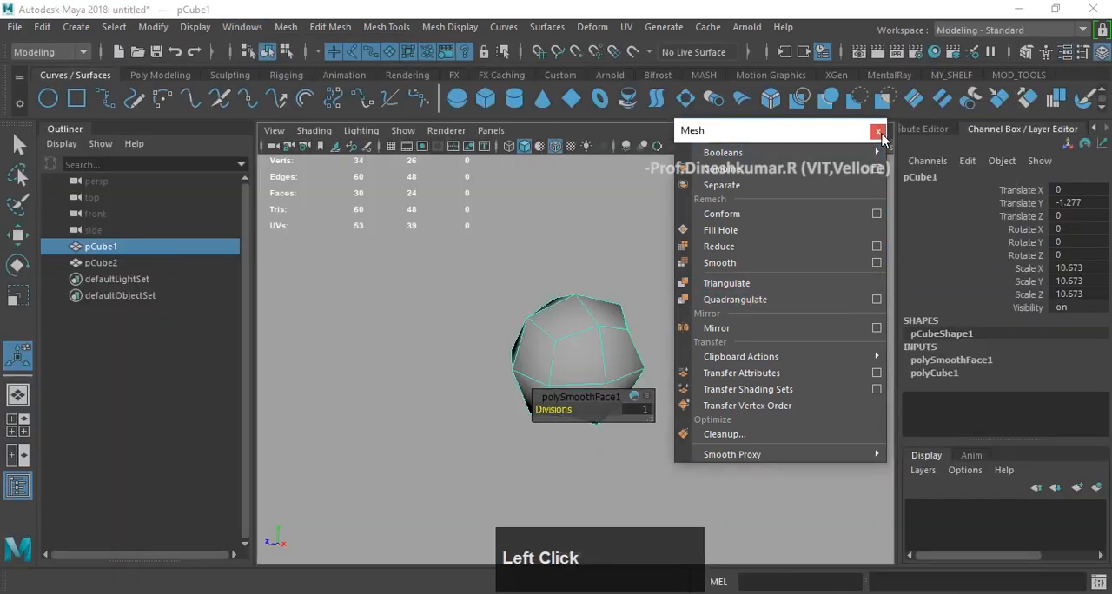
- Reselect the smoothed cube and set the Divisions of its polySmoothFace1 input to 0
left_click_drag(622, 280, 454, 303, "alt")
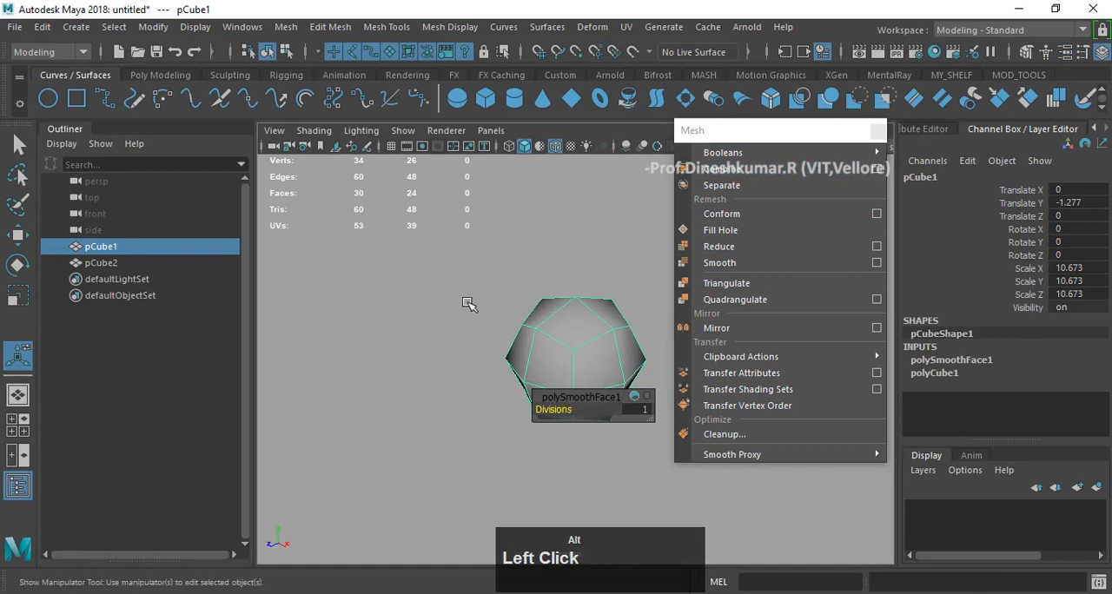
left_click(584, 316)
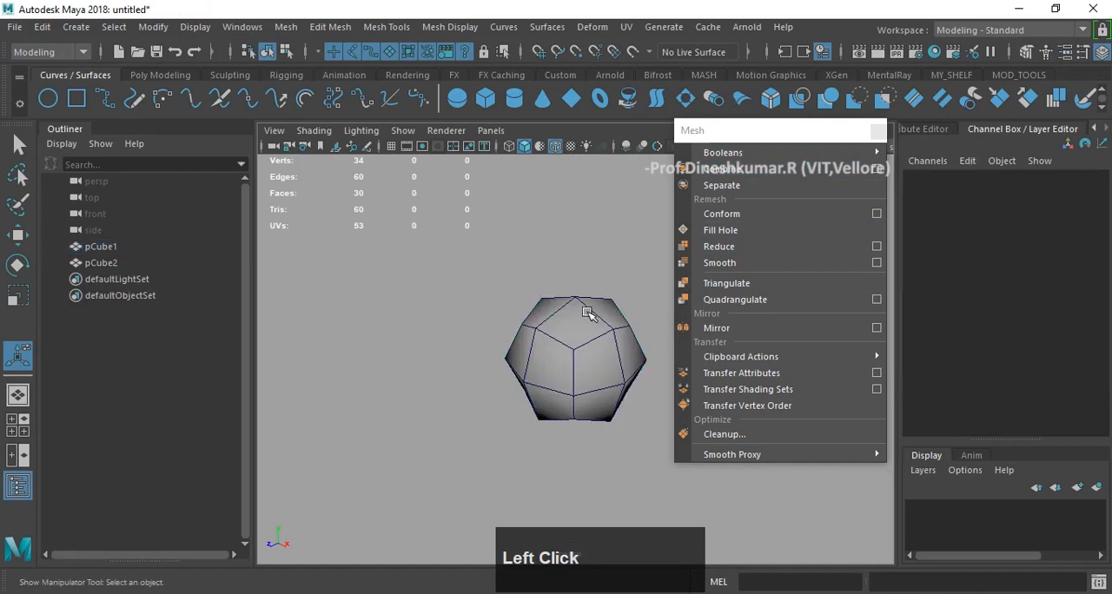
left_click(588, 316)
scroll(1049, 254, "down", 1)
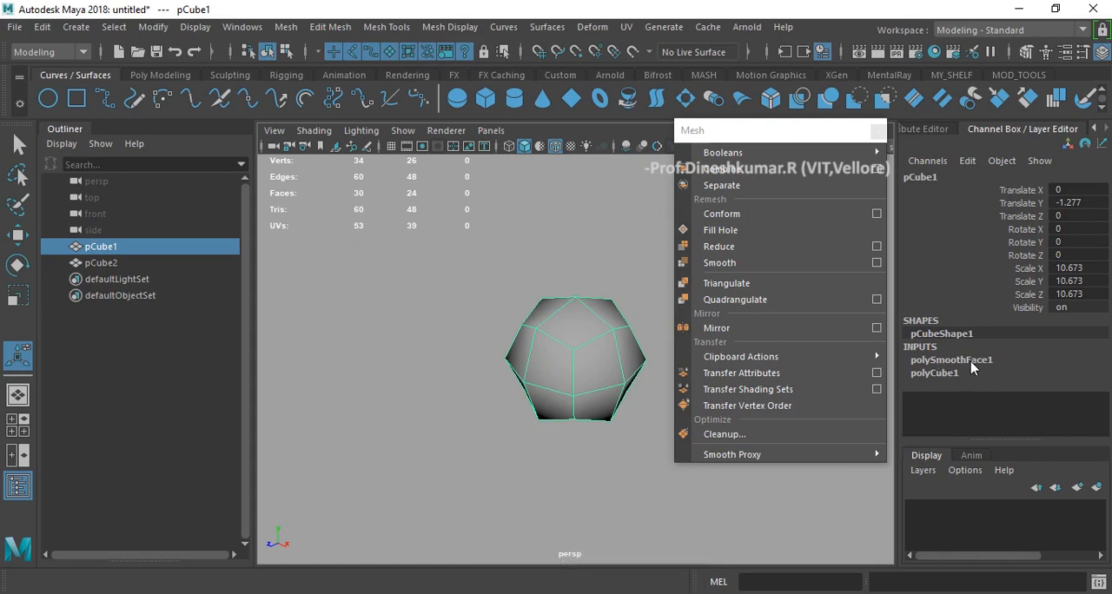
left_click(952, 359)
scroll(1014, 278, "down", 3)
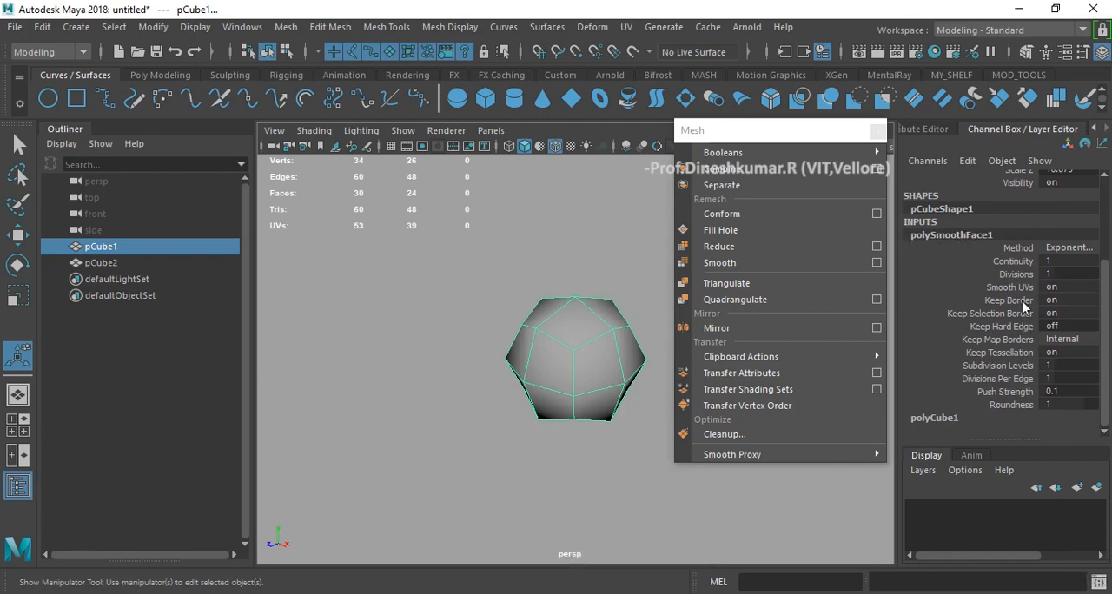
left_click(1060, 275)
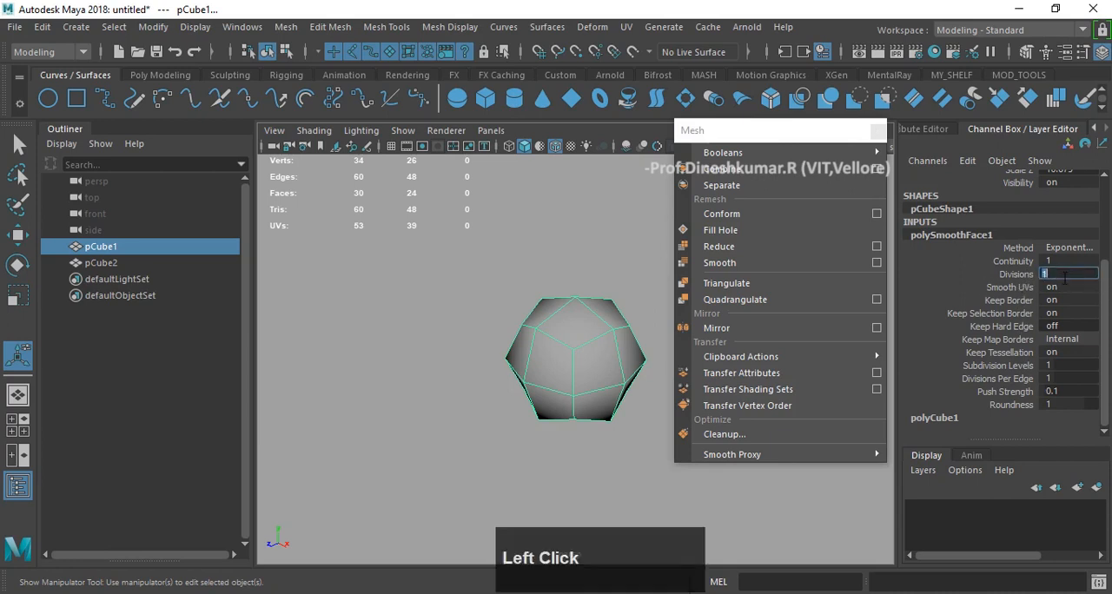
type("0")
key("Return")
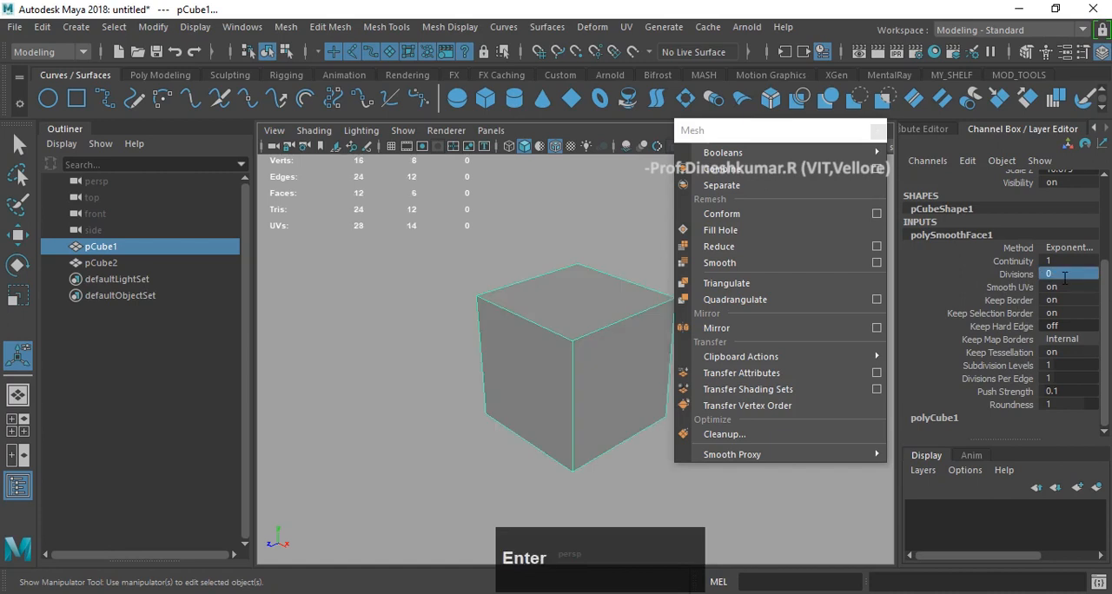
- Reselect the large cube and examine its shape and poly counts from several angles
left_click(496, 251)
left_click(601, 320)
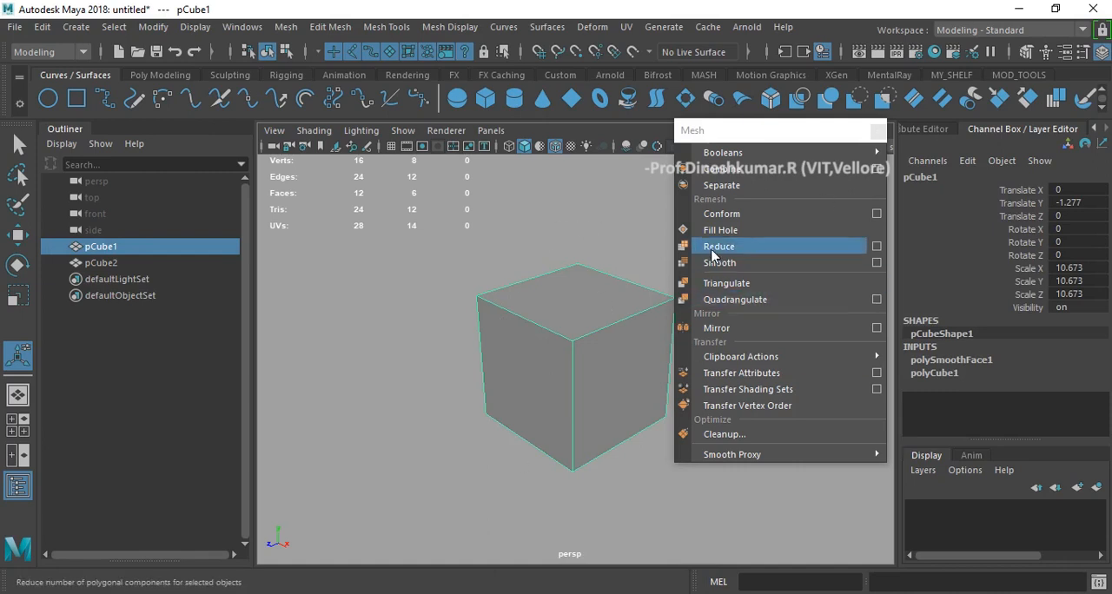
left_click(564, 251)
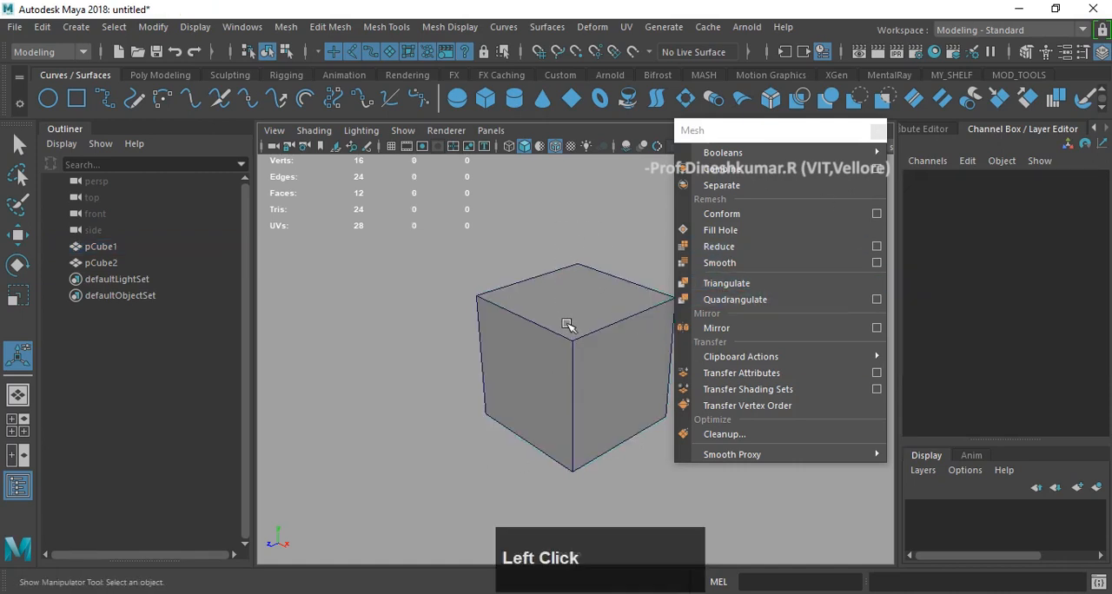
key("F9")
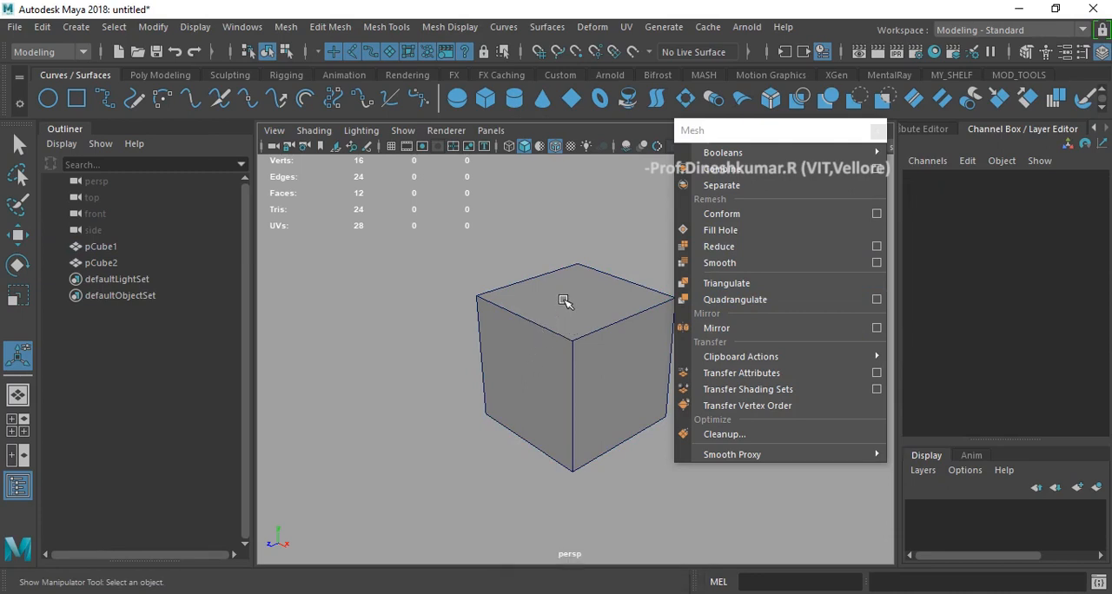
mouse_move(466, 315)
left_mouse_down("alt")
mouse_move(474, 310)
mouse_move(450, 304)
left_mouse_up("alt")
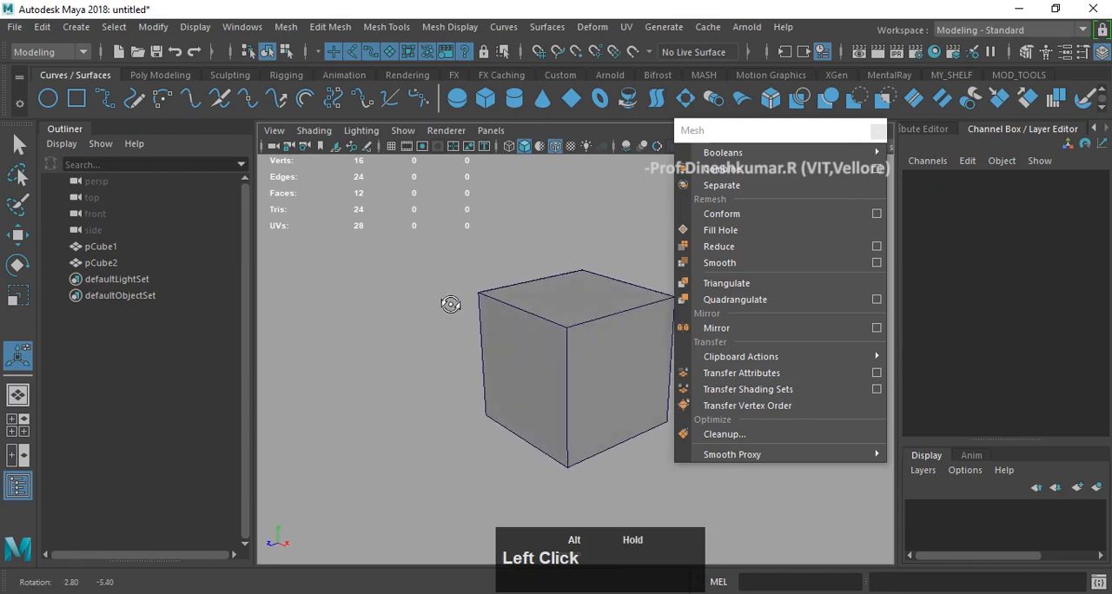
left_click(591, 331)
left_click_drag(551, 281, 582, 288, "alt")
scroll(516, 303, "down", 3, "alt")
middle_click_drag(516, 304, 529, 281, "alt")
scroll(558, 320, "up", 5, "alt")
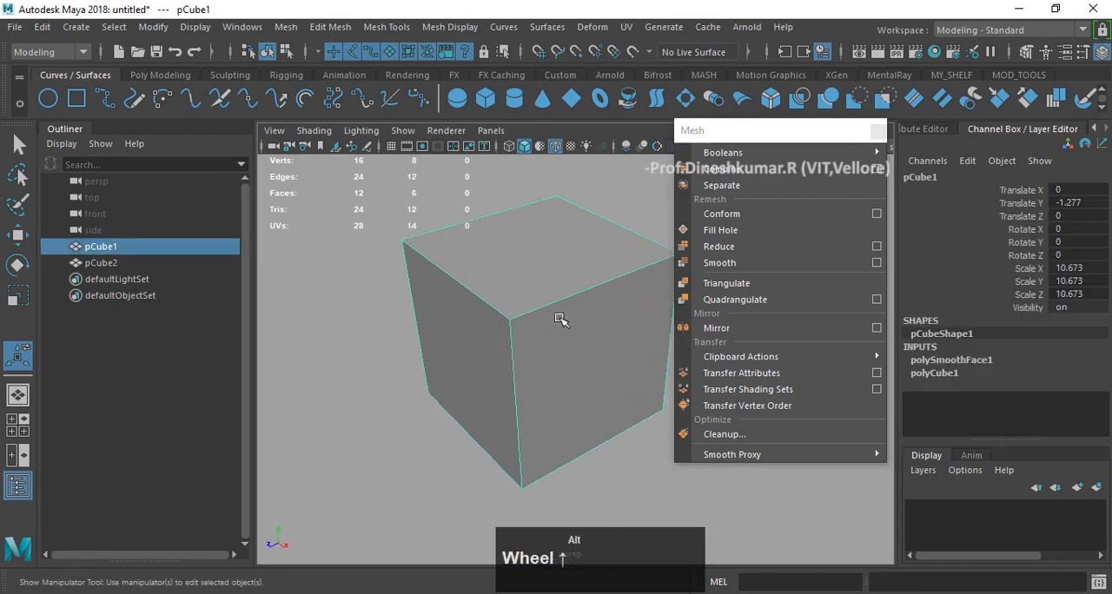
left_click_drag(559, 319, 563, 304, "alt")
- Raise the Divisions of the large cube's polySmoothFace1 input to 1, 2 and 3 in turn
left_click(982, 363)
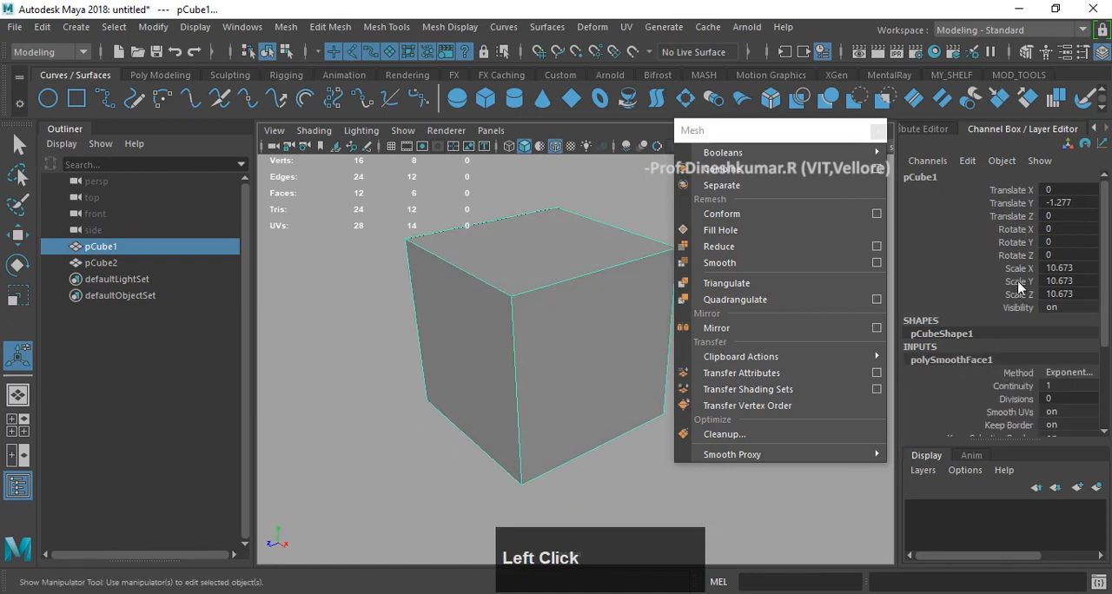
scroll(1021, 290, "down", 3)
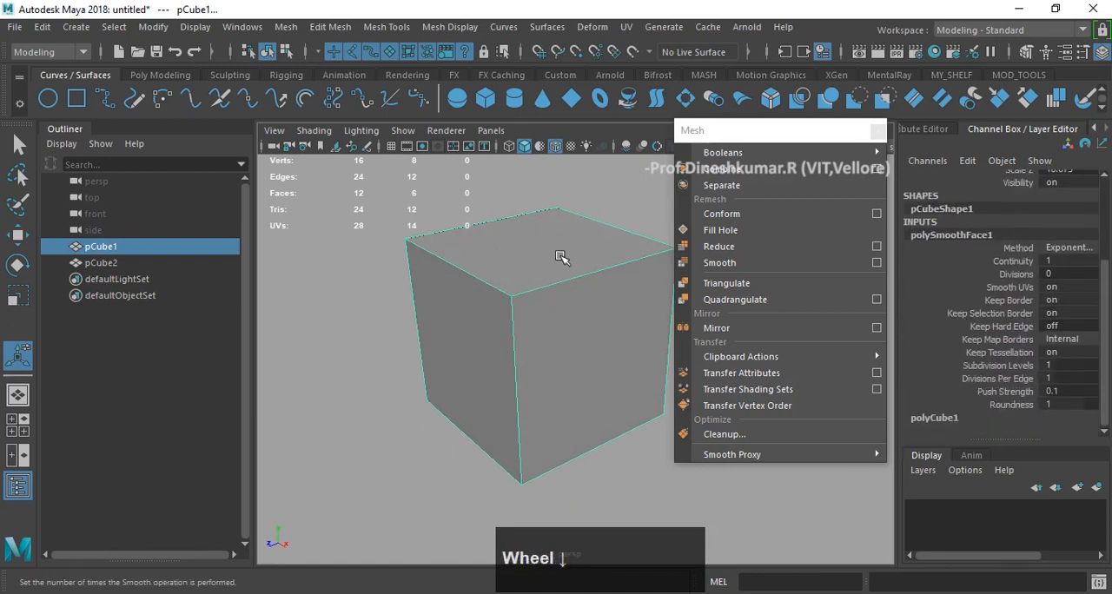
left_click(1076, 272)
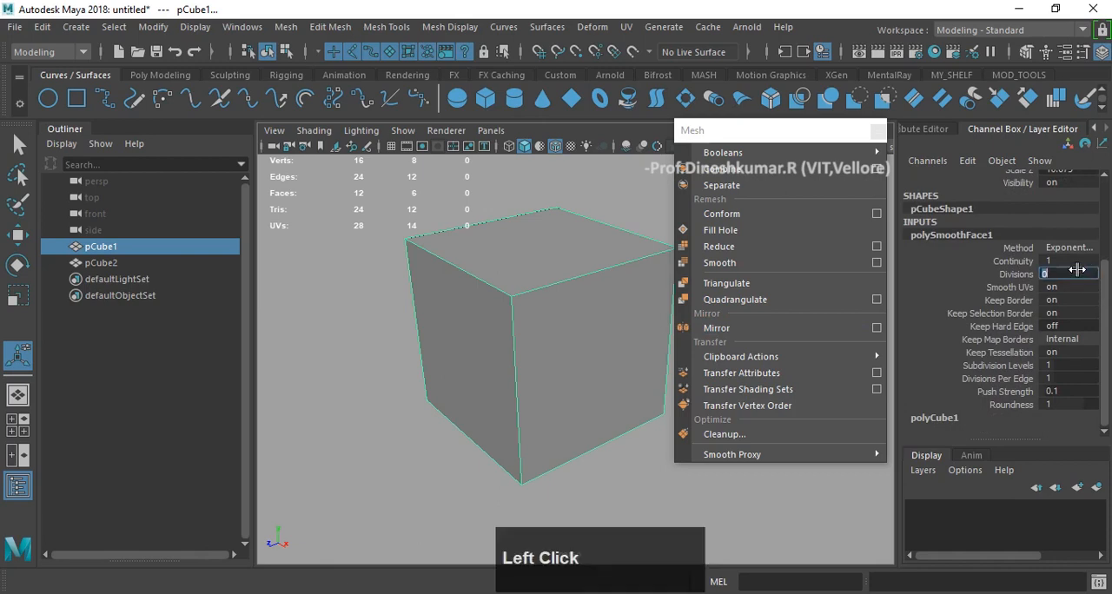
type("1")
key("Return")
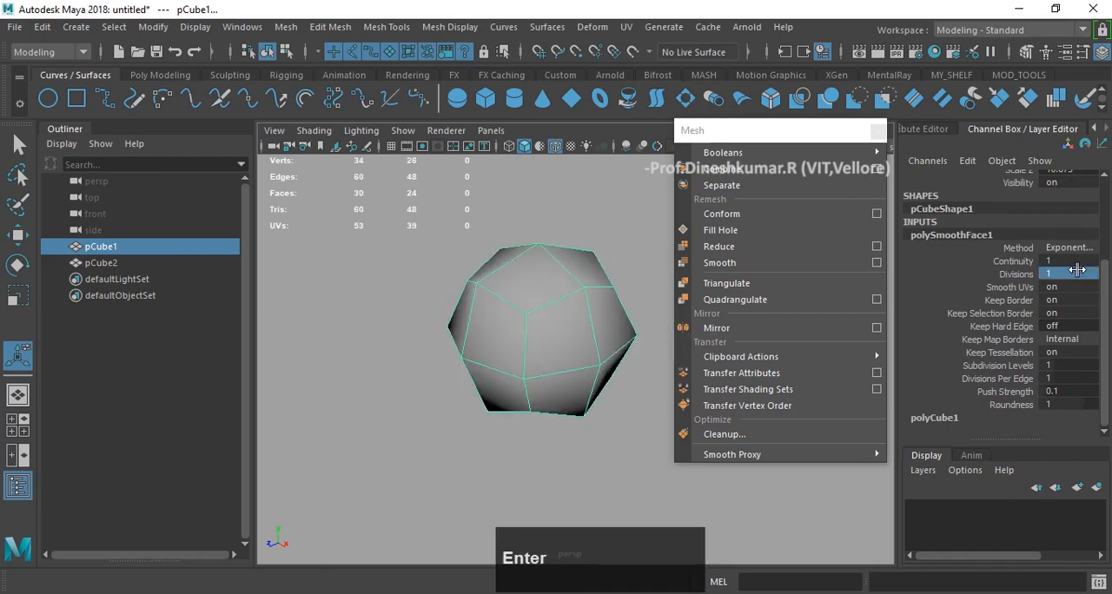
left_click(1076, 272)
type("2")
key("Return")
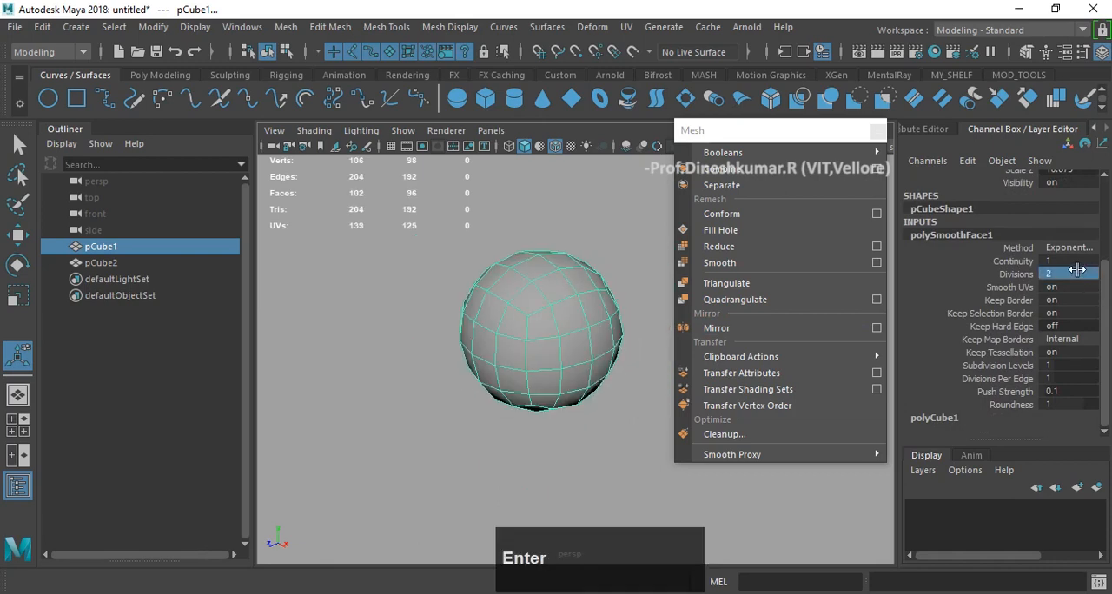
left_click(1076, 272)
type("3")
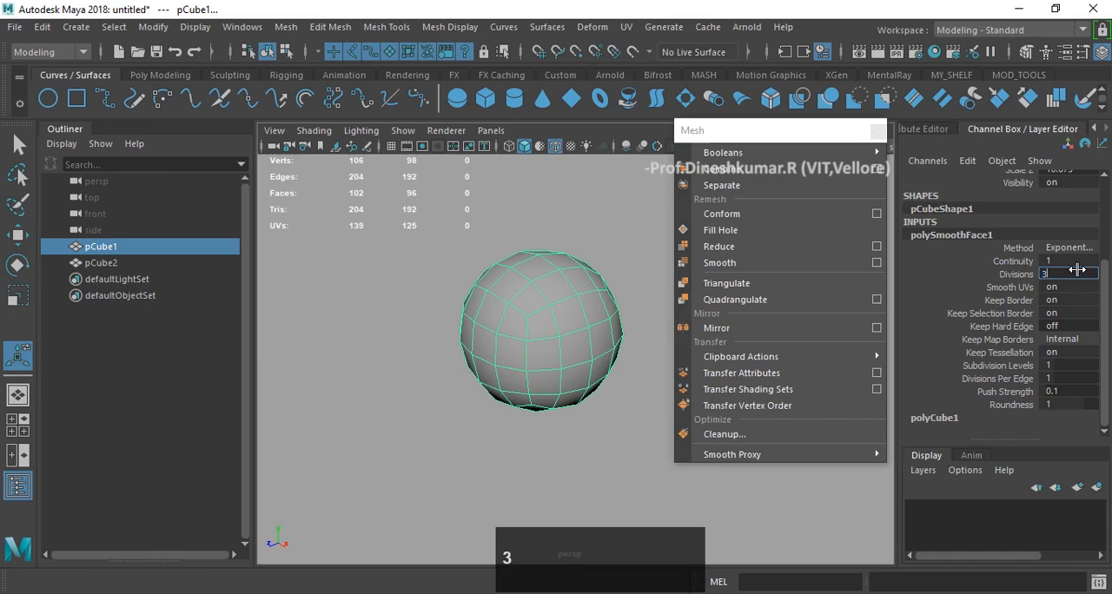
key("Return")
- Set the smoothing Divisions to 10 and accept the high level with the option not to be asked again
left_click(1076, 272)
type("10")
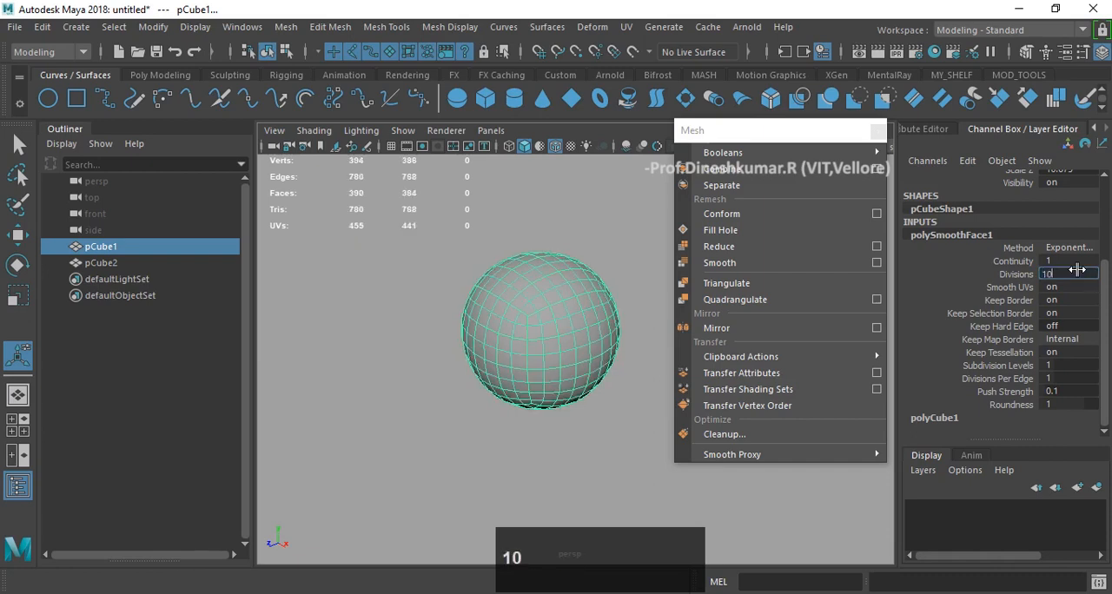
key("Return")
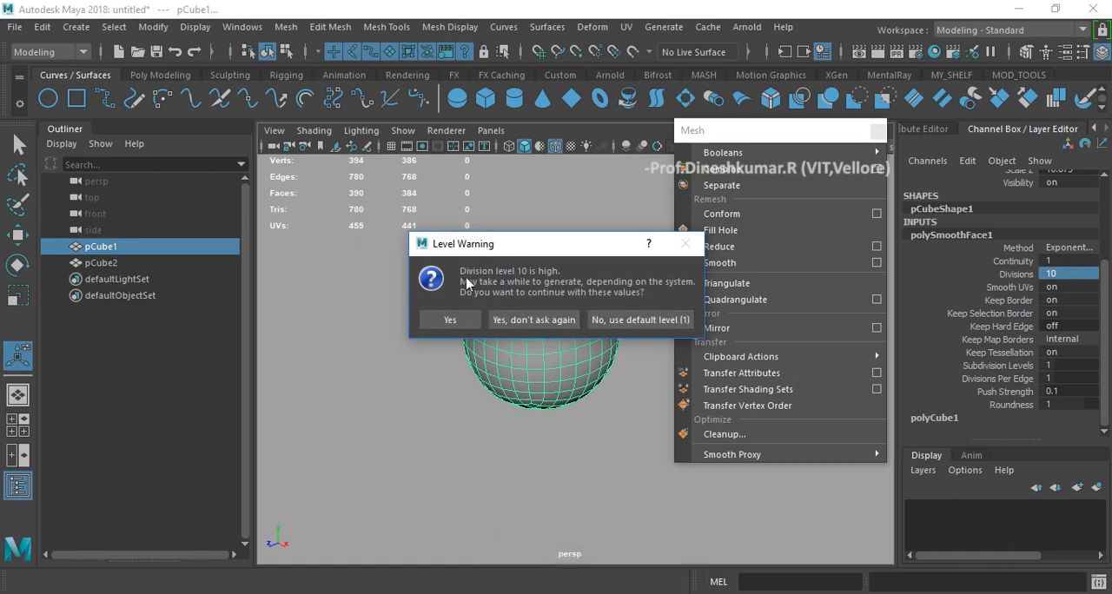
left_click(564, 321)
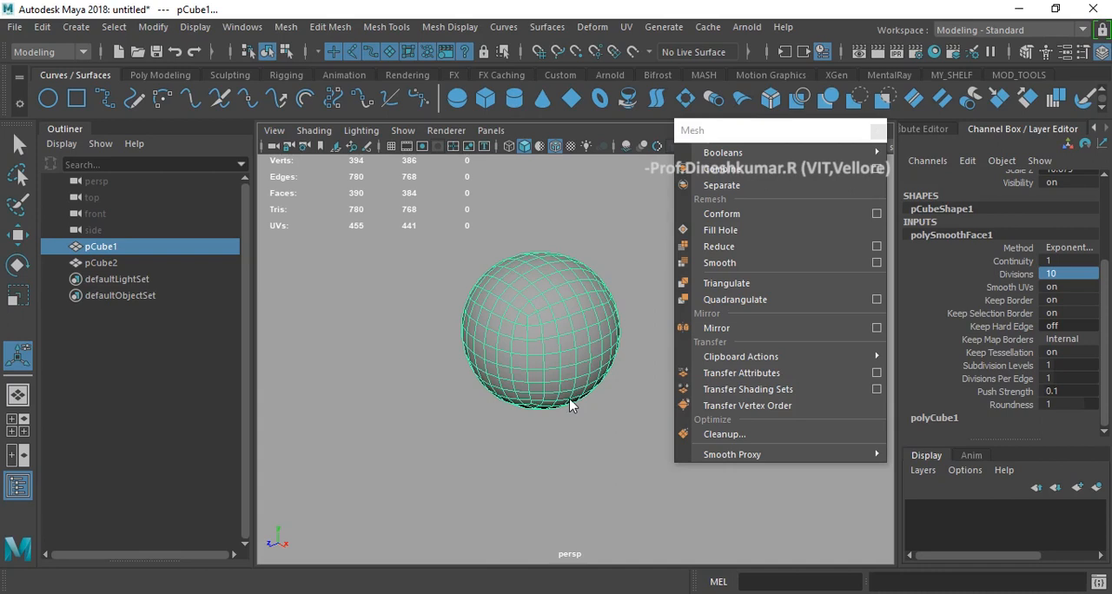
left_click(614, 469)
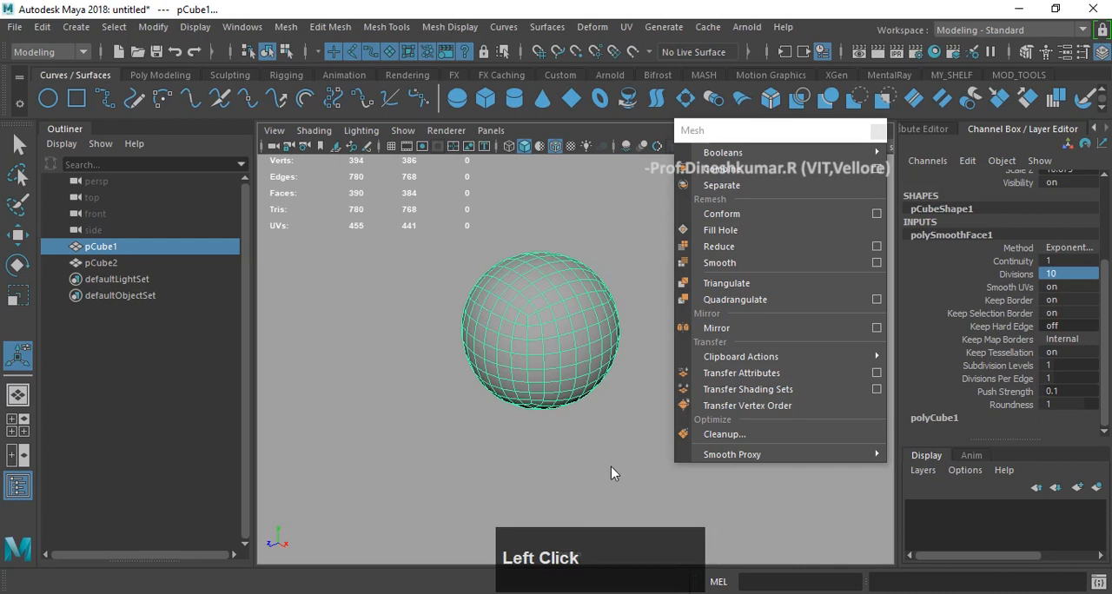
- Zoom in on the smoothed cube's surface to examine its mesh density and poly counts
key("F9")
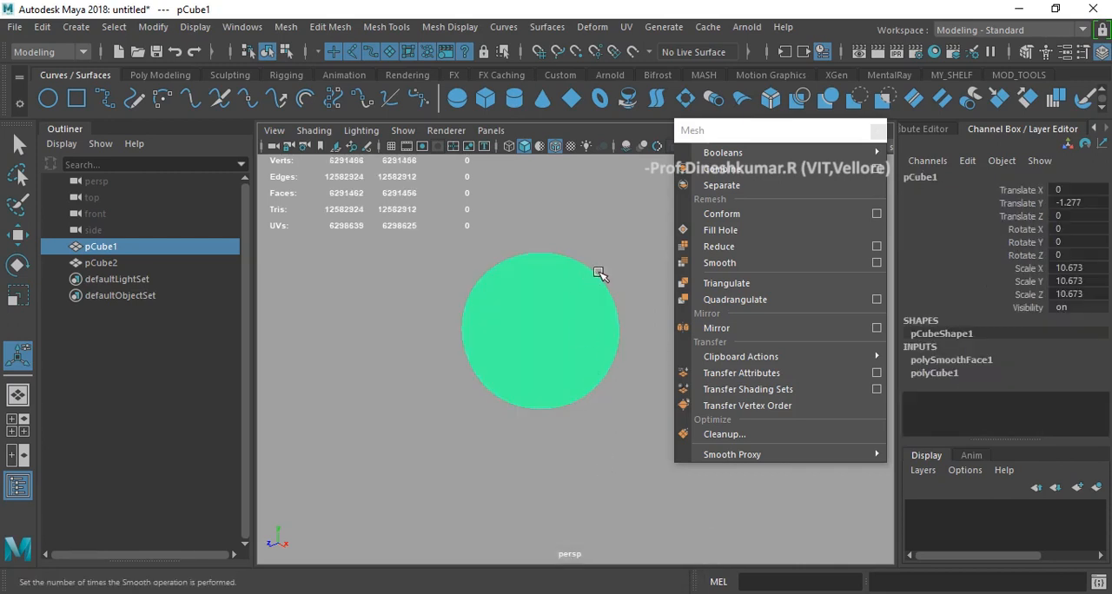
scroll(598, 273, "up", 5)
scroll(599, 274, "up", 3)
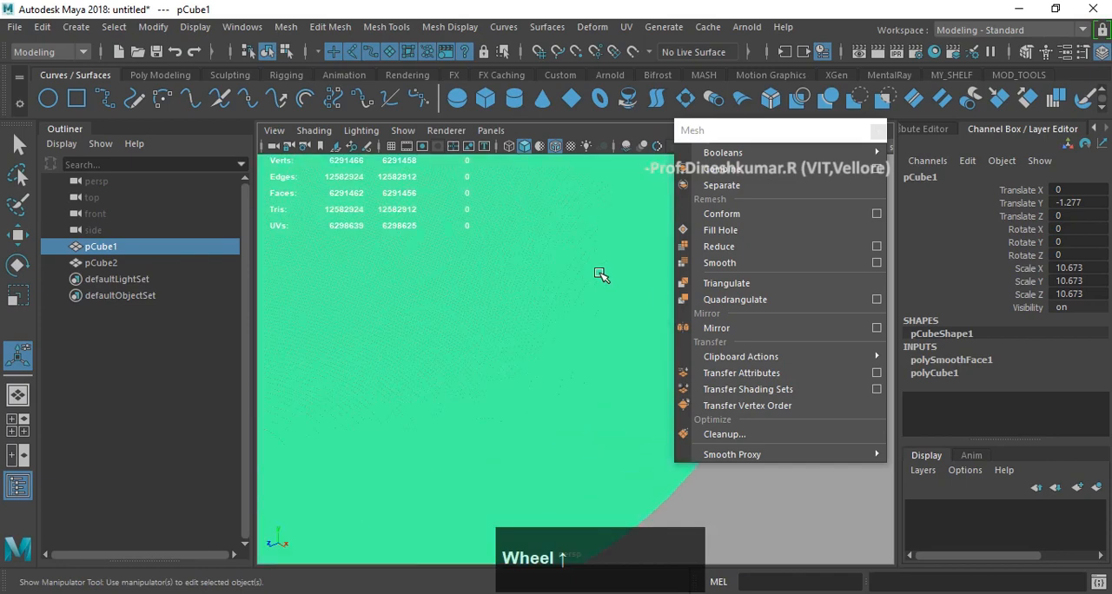
scroll(599, 274, "down", 1)
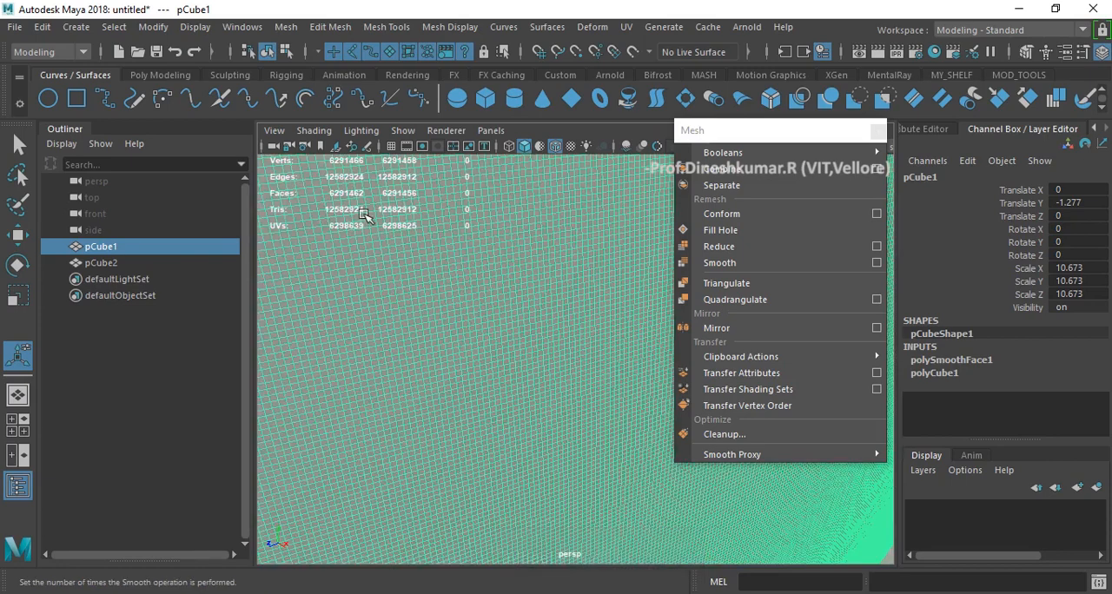
- Examine the highly smoothed cube's wireframe density up close and its overall shape from a distance
scroll(384, 202, "up", 2)
scroll(388, 201, "up", 2)
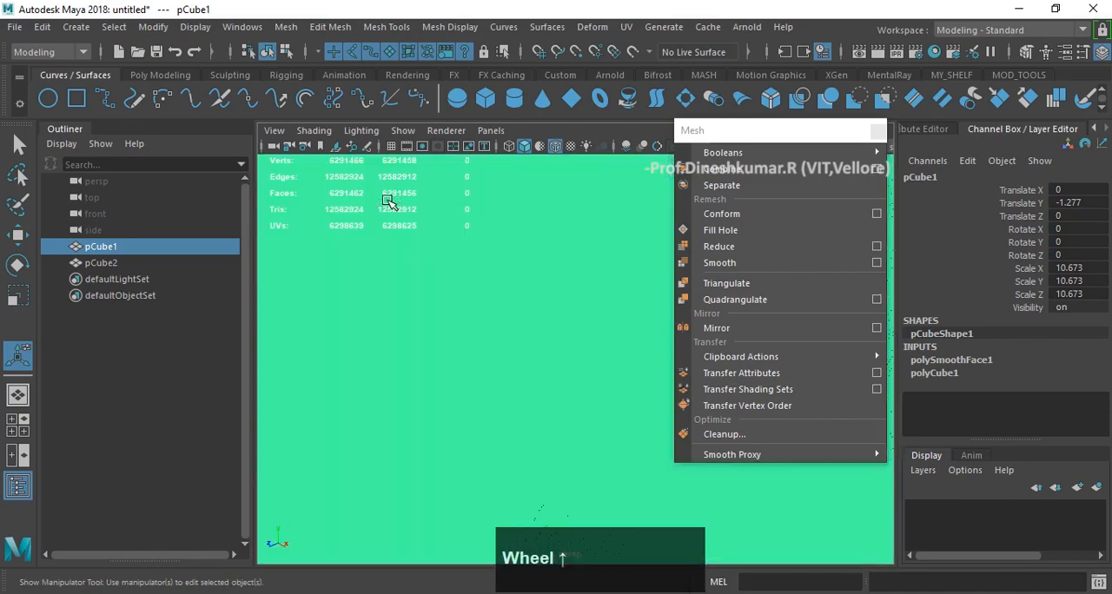
scroll(388, 201, "down", 5)
scroll(387, 202, "down", 3)
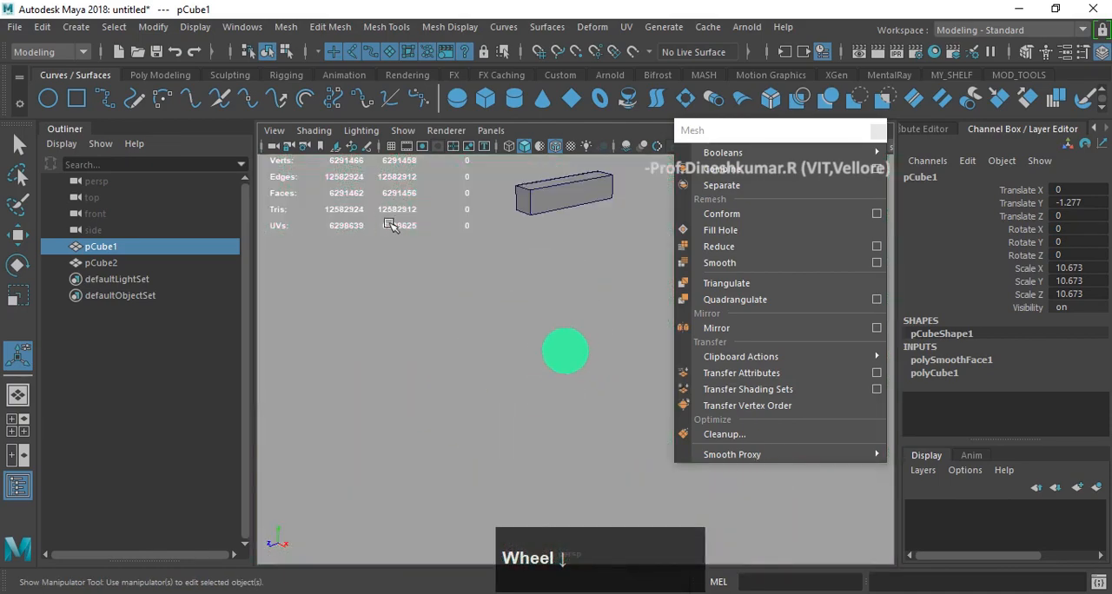
scroll(578, 343, "up", 1)
scroll(576, 345, "up", 5)
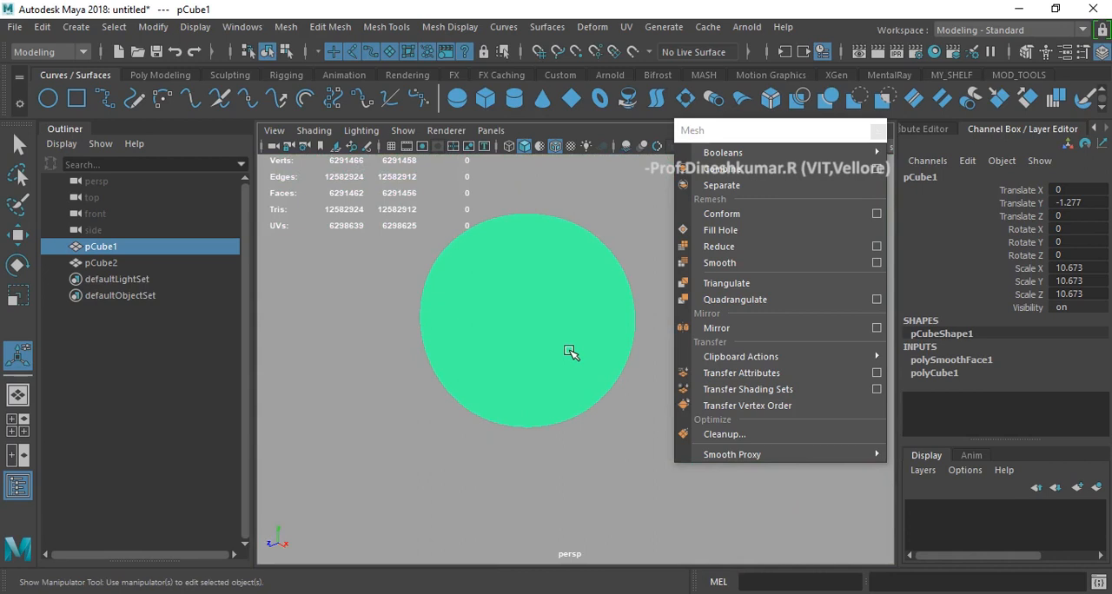
- Reselect the smoothed cube and set its polySmoothFace1 Divisions to 0
left_click(573, 208)
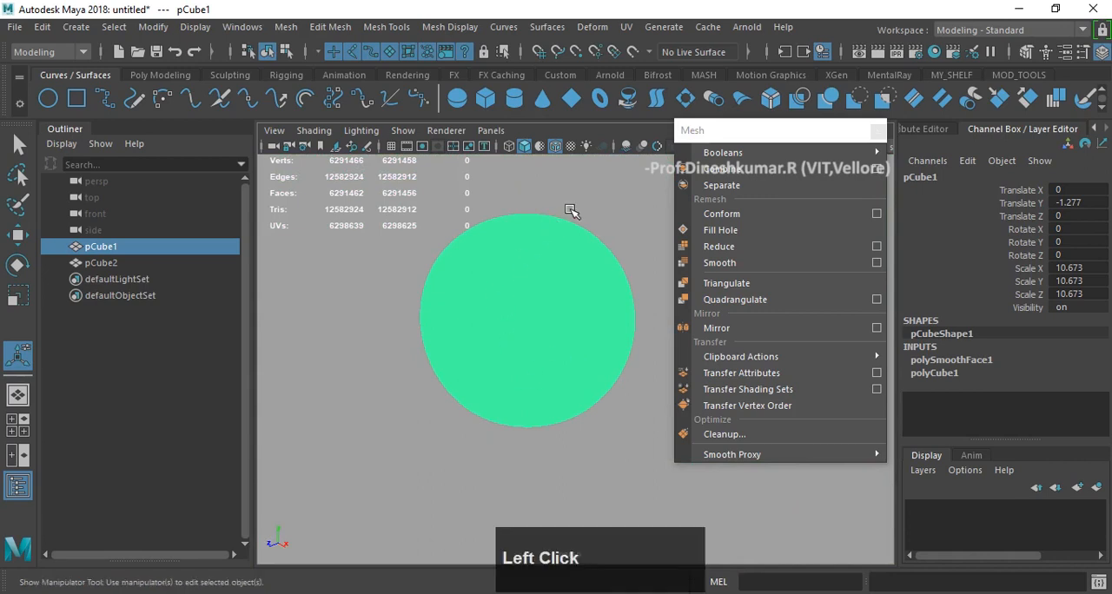
left_click(559, 301)
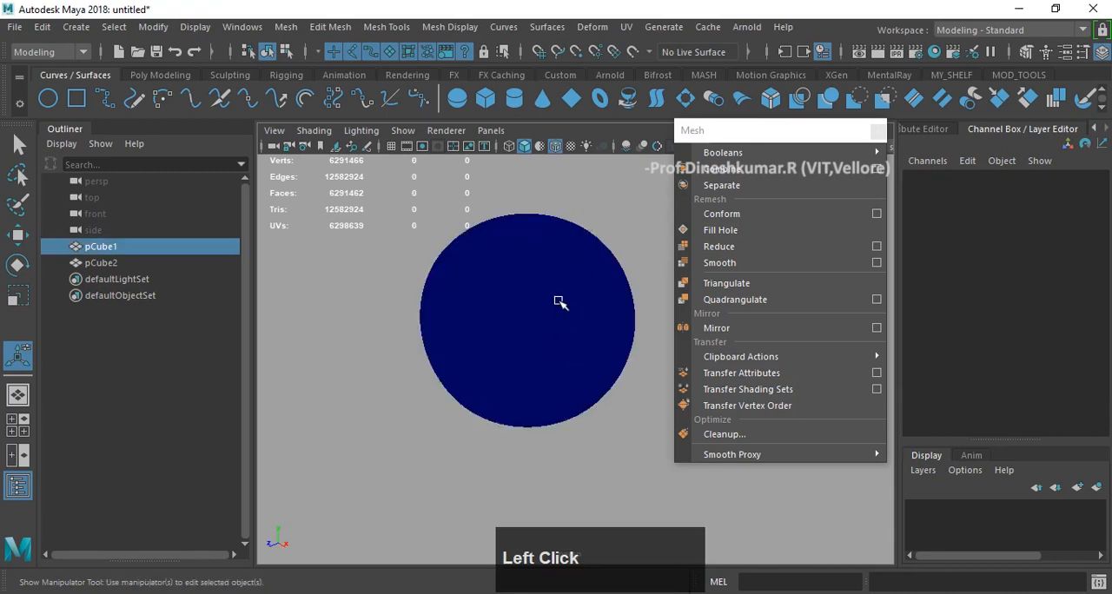
left_click(995, 361)
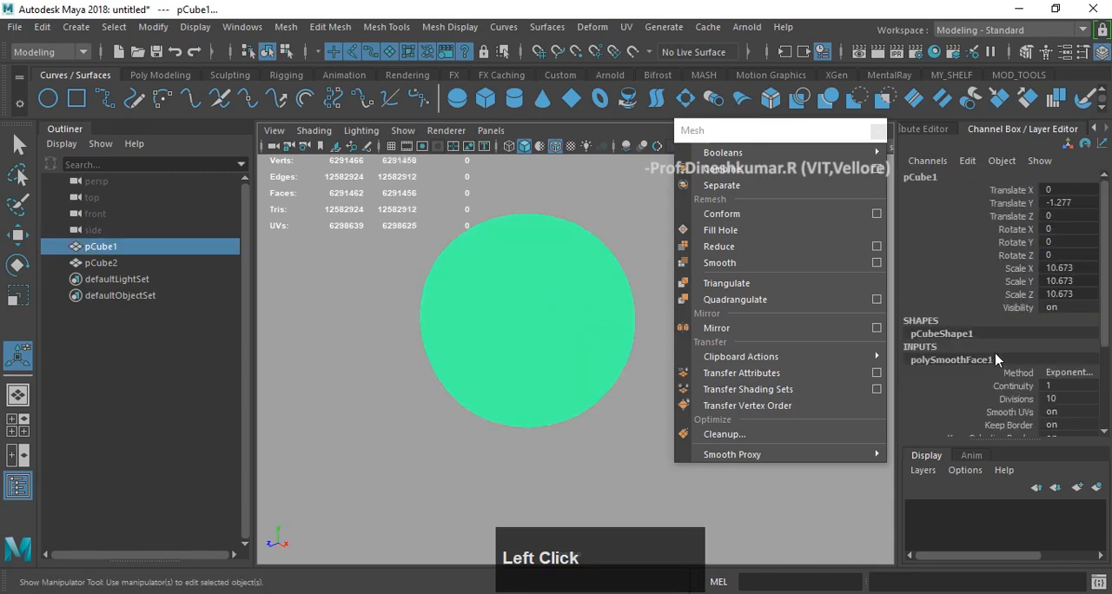
scroll(1032, 318, "down", 3)
left_click(1081, 272)
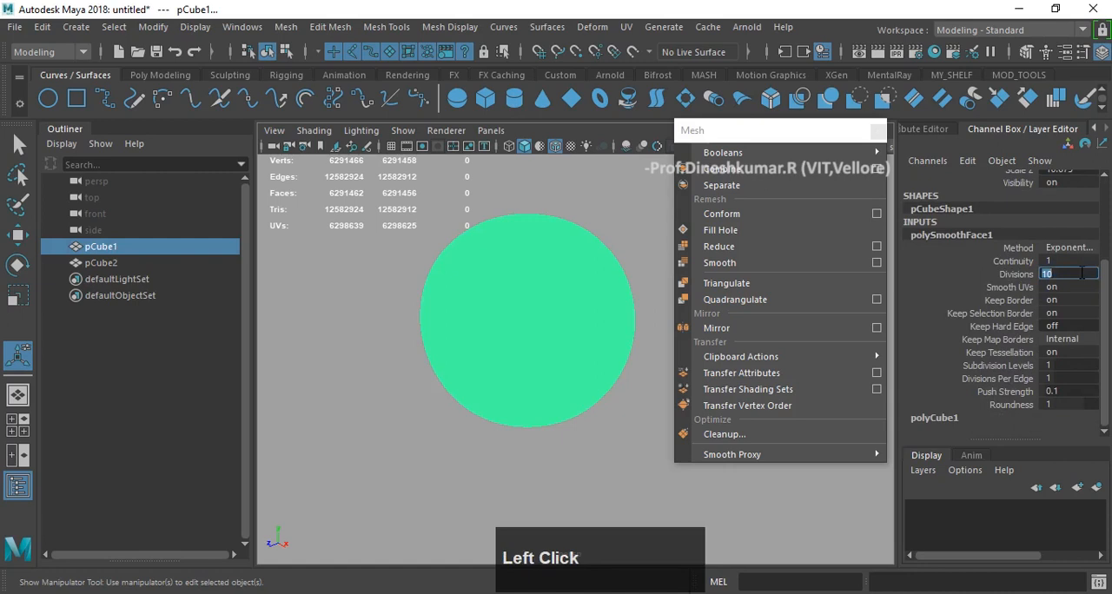
type("0")
key("Return")
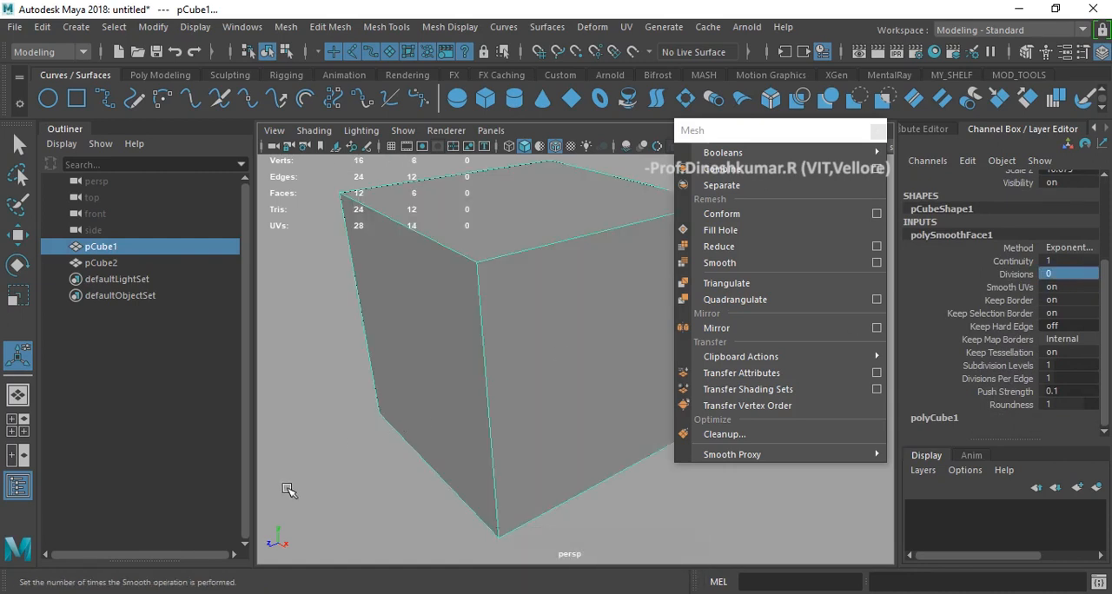
- Delete the large cube and the remaining box from the scene
scroll(284, 469, "down", 3)
scroll(535, 303, "down", 2)
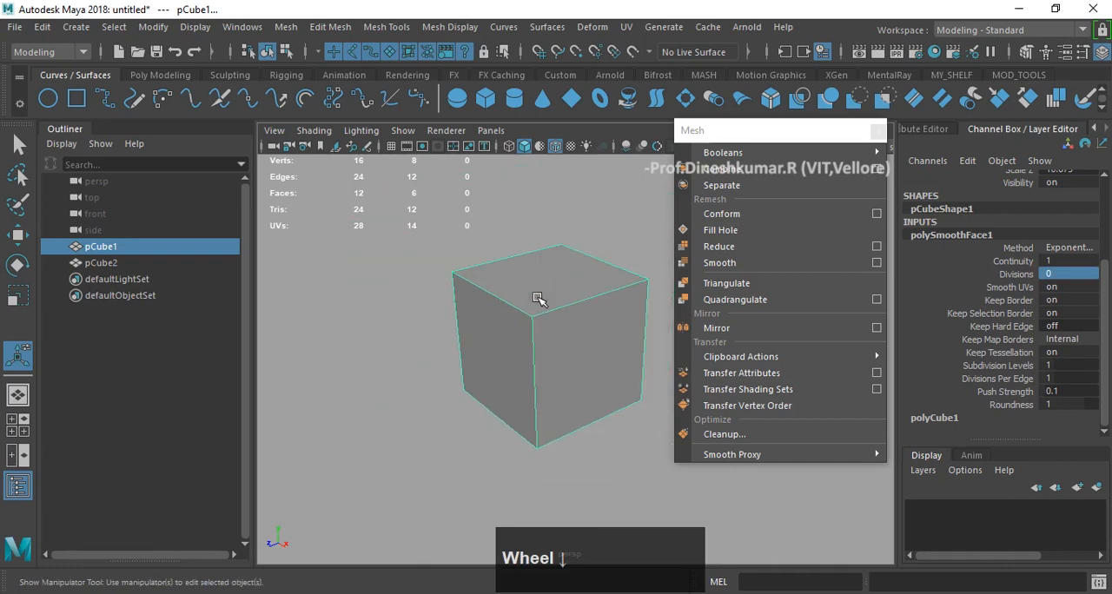
left_click_drag(506, 279, 533, 300, "alt")
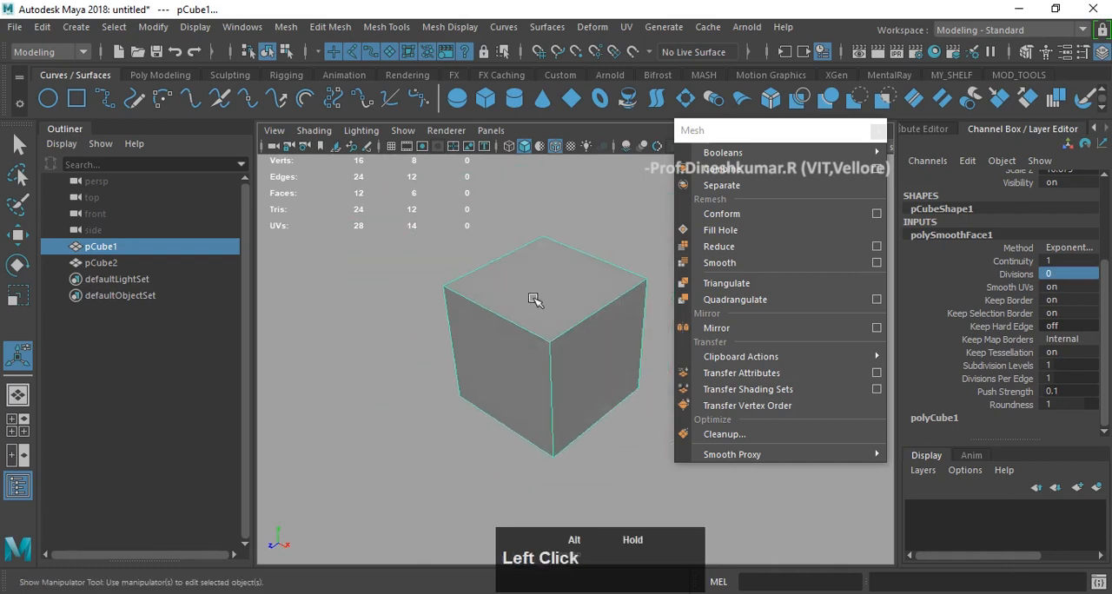
middle_click_drag(534, 299, 449, 382, "alt")
left_click_drag(449, 382, 478, 318, "alt")
left_click(584, 202)
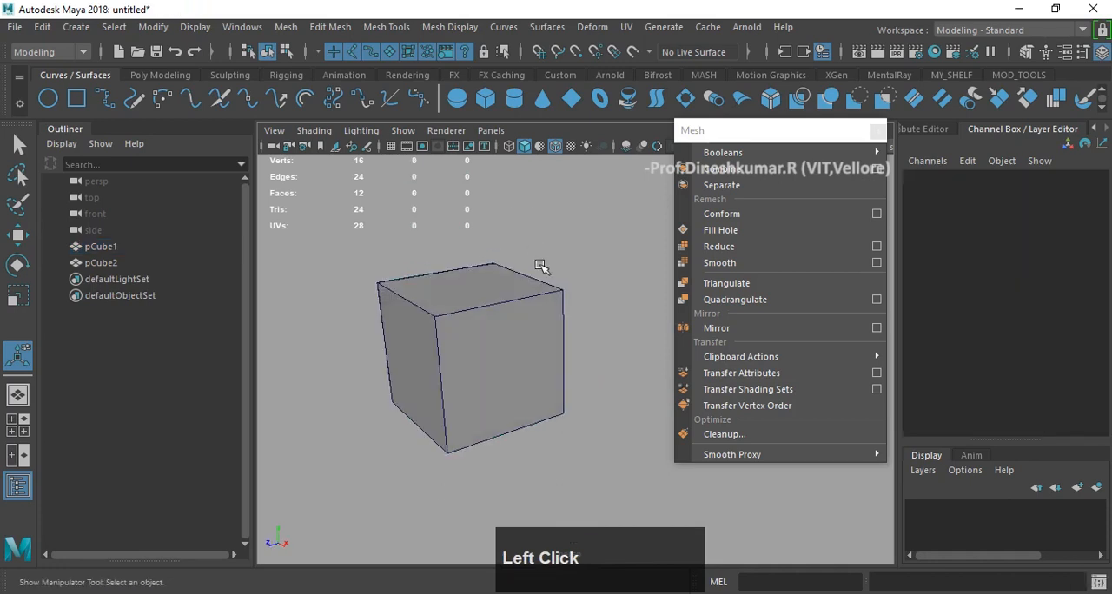
left_click(501, 329)
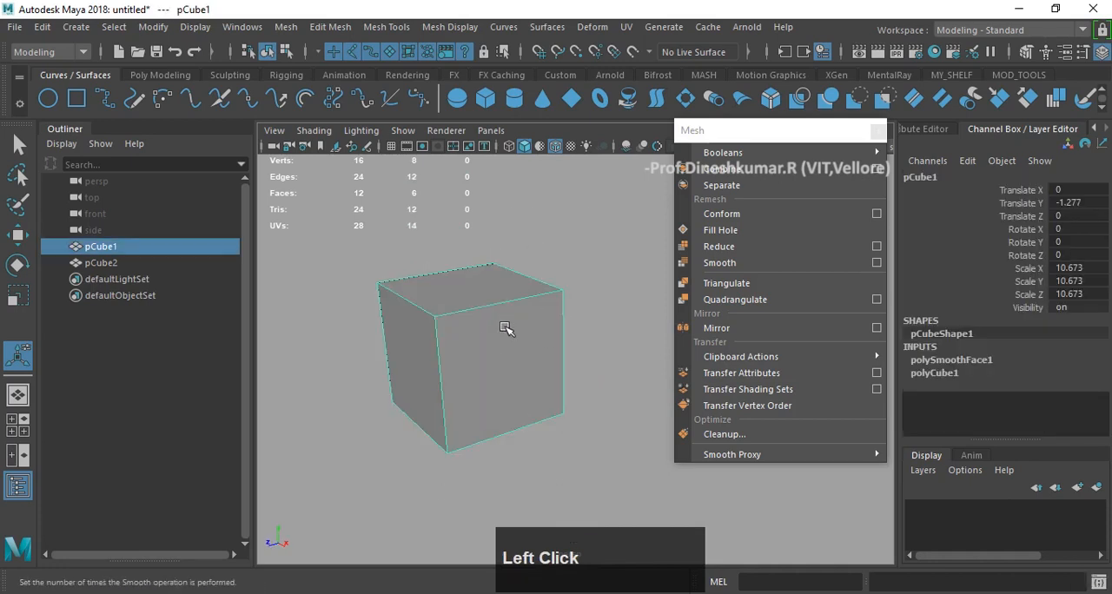
key("Delete")
left_click(143, 75)
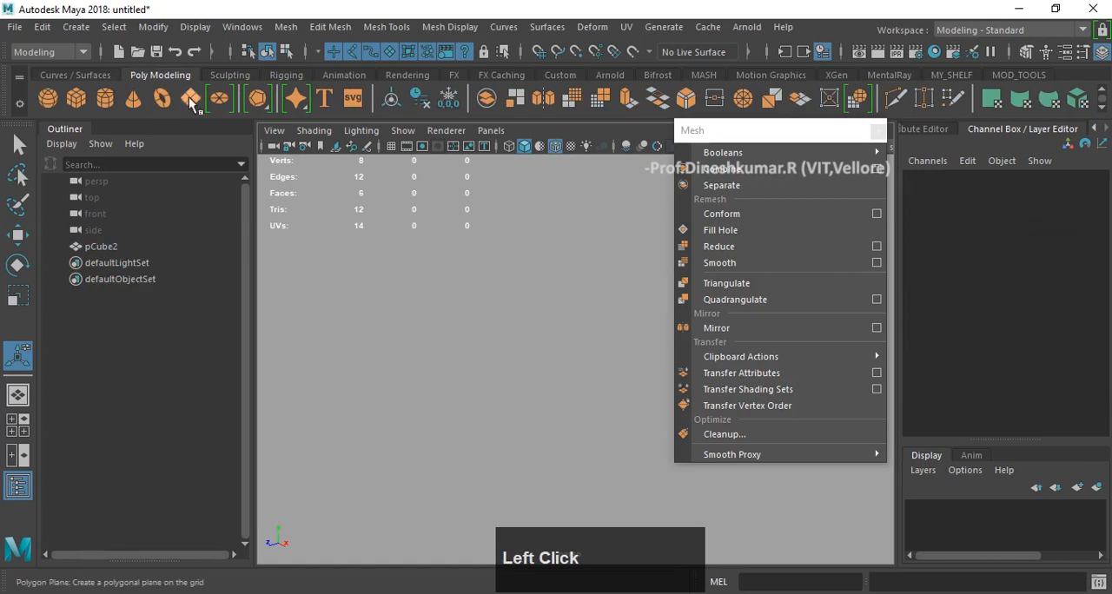
scroll(498, 280, "down", 3)
left_click(519, 194)
key("Delete")
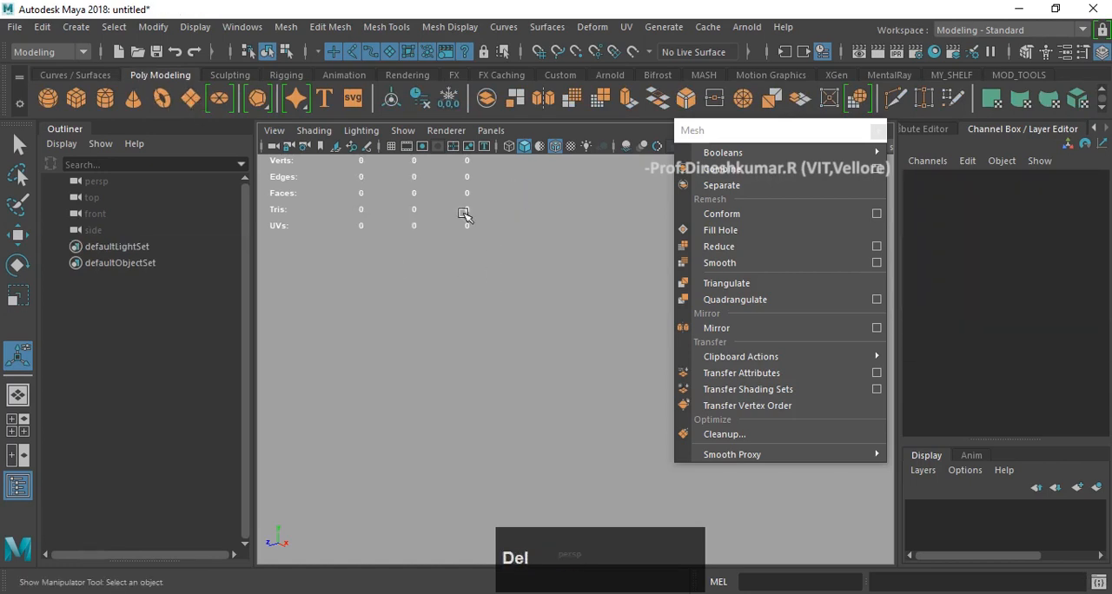
- Create a polygon plane and scale it up uniformly to about 66.8
left_click(193, 104)
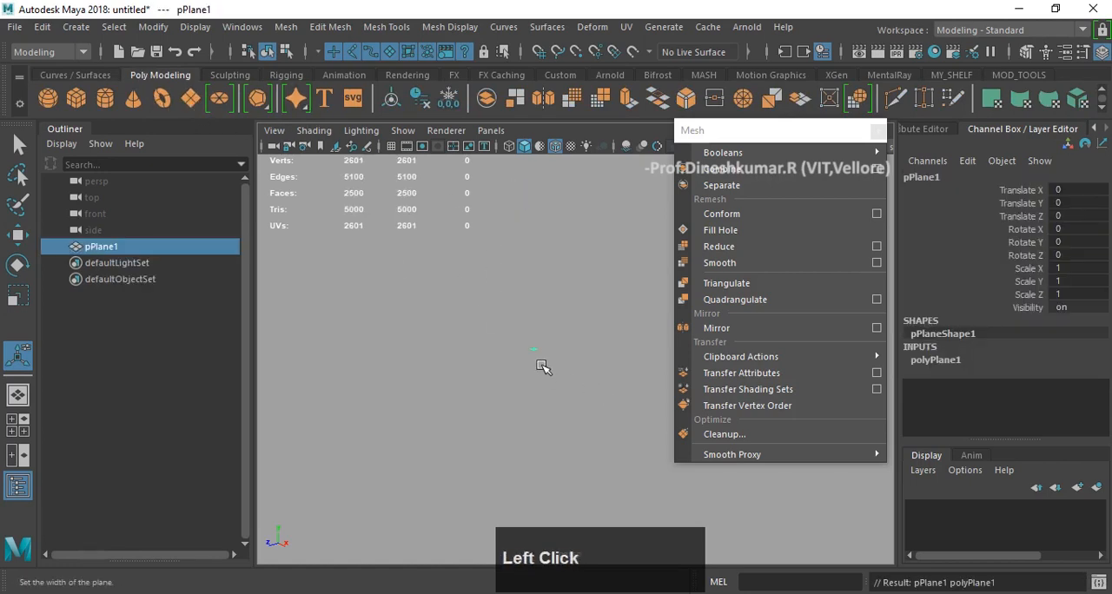
key("r")
left_click_drag(538, 362, 472, 303)
key("w")
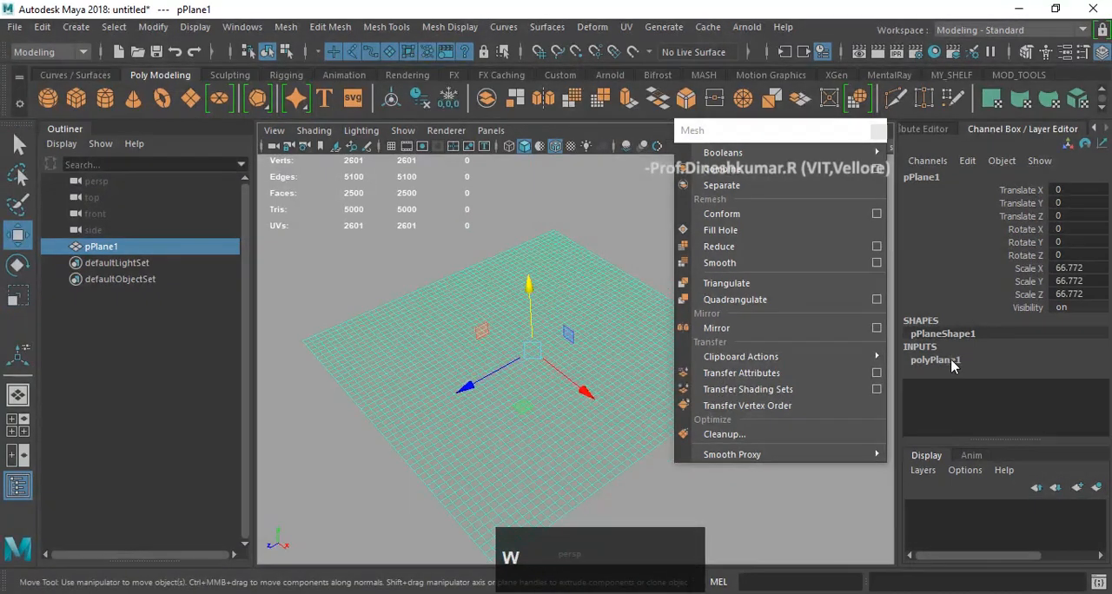
- Set the plane's Subdivisions Width and Subdivisions Height to 5
left_click(947, 361)
scroll(1021, 287, "down", 1)
left_click_drag(1061, 390, 1072, 404)
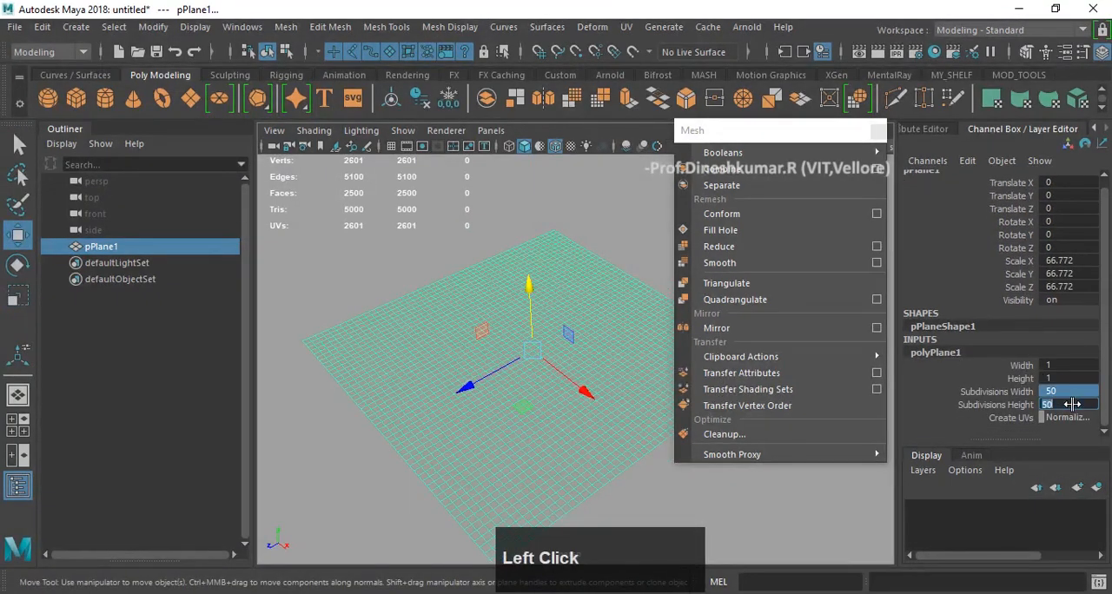
type("5")
key("Return")
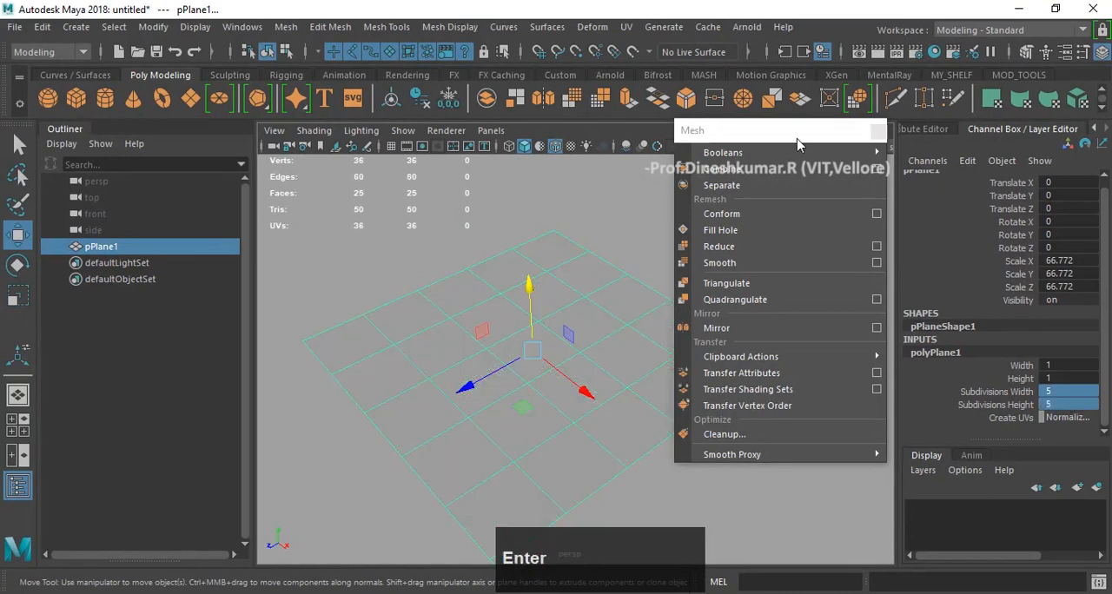
- Move the floating Mesh menu clear of the plane and view the plane's grid at an angle
left_click_drag(782, 131, 868, 136)
left_click_drag(552, 376, 593, 312, "alt")
left_click(638, 240)
left_click_drag(522, 327, 589, 357, "alt")
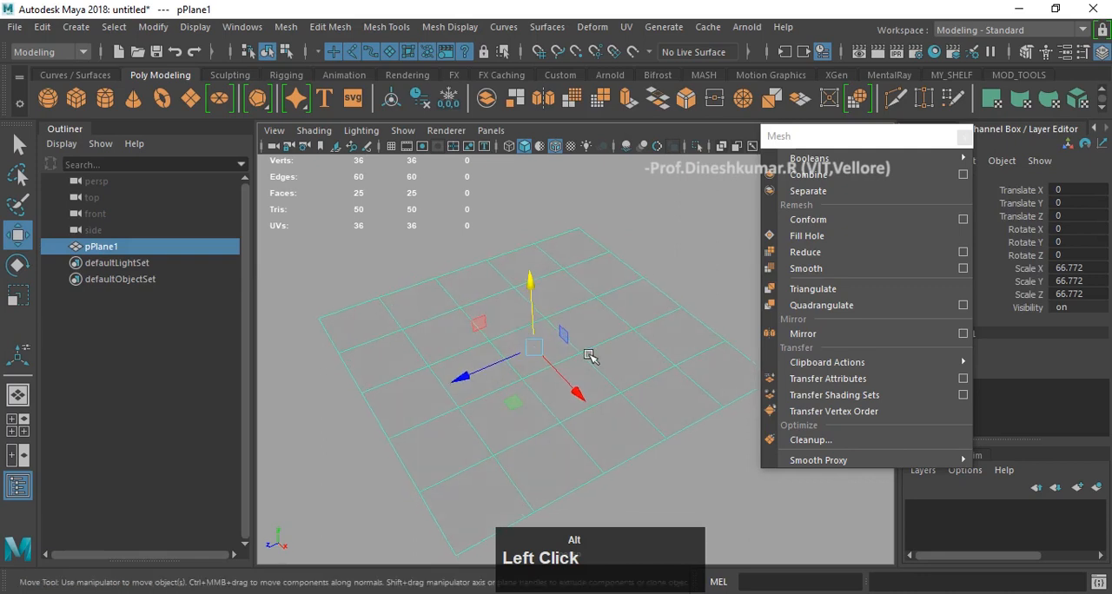
- Demonstrate the plane's Face, Object Mode and Vertex selection modes
right_click(610, 357)
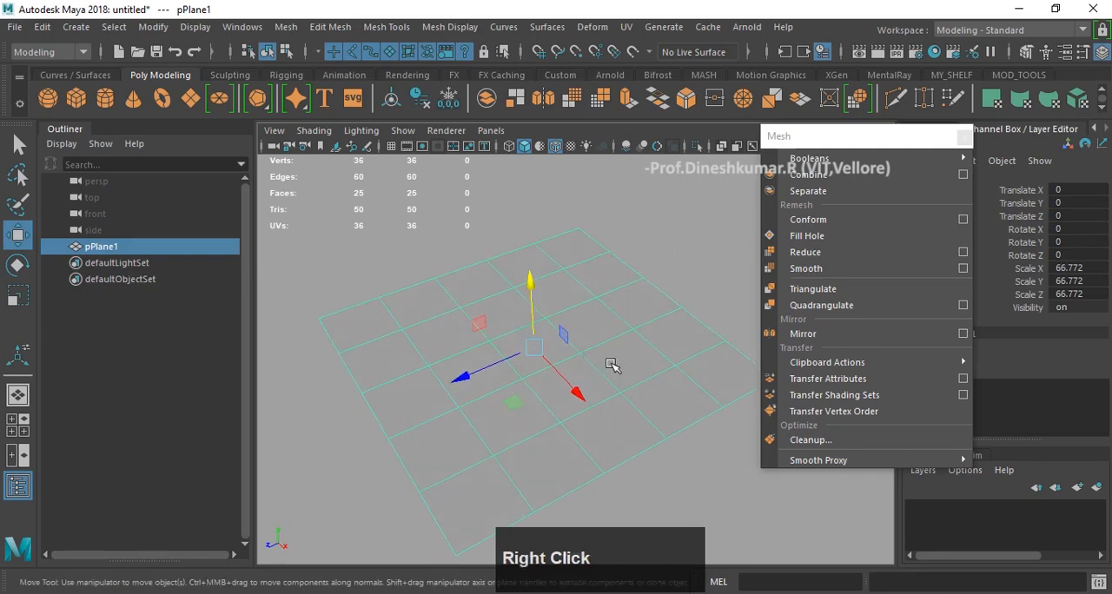
right_click_drag(613, 365, 564, 179)
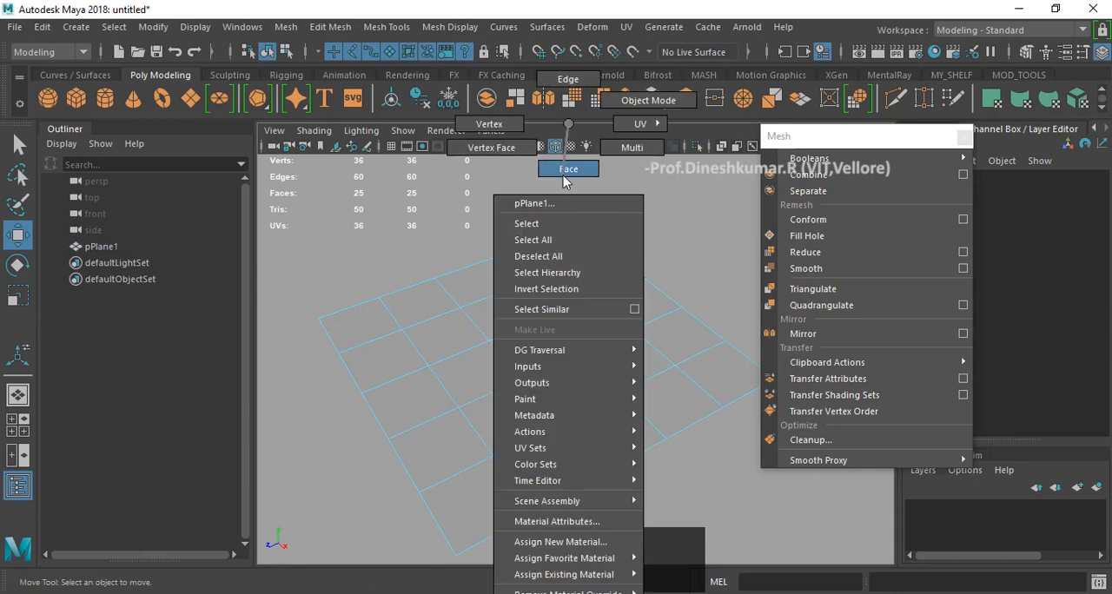
right_click_drag(569, 143, 570, 168)
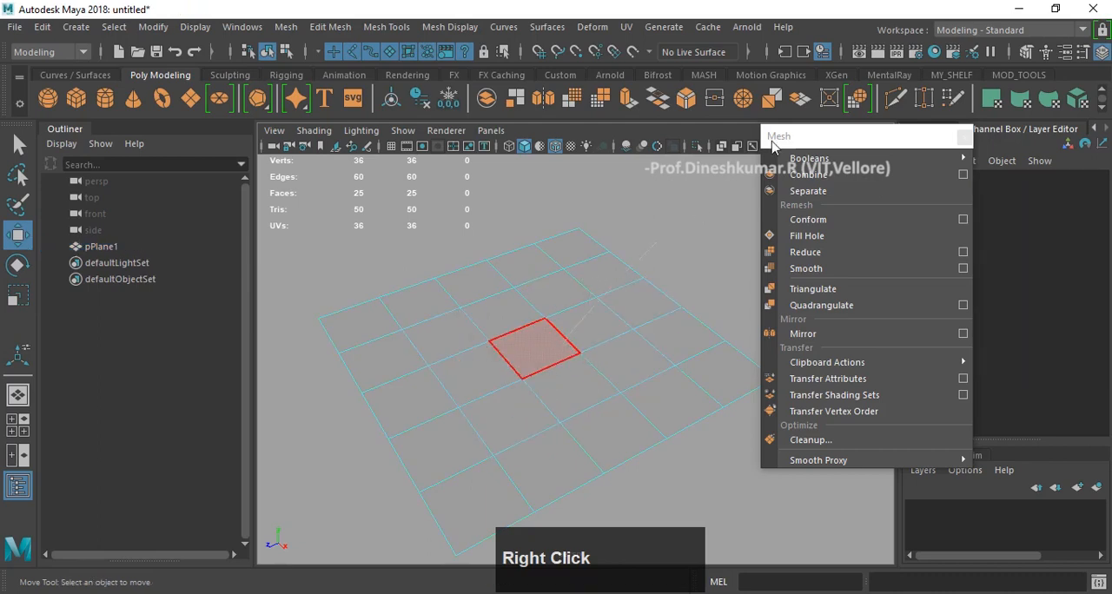
right_click_drag(772, 142, 772, 142)
right_click_drag(653, 261, 570, 129)
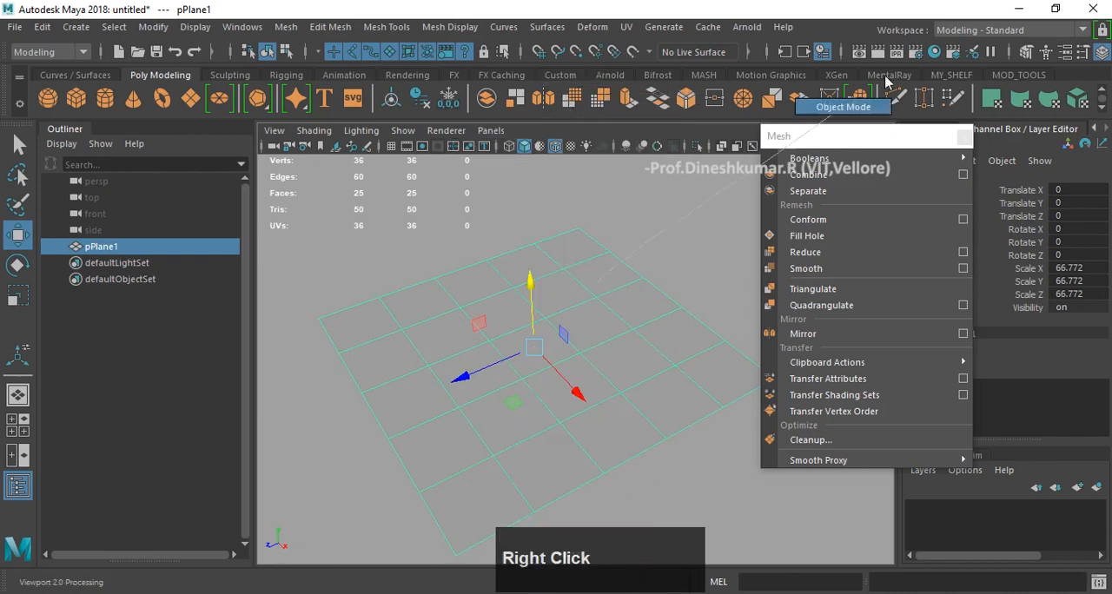
right_click_drag(598, 398, 598, 400)
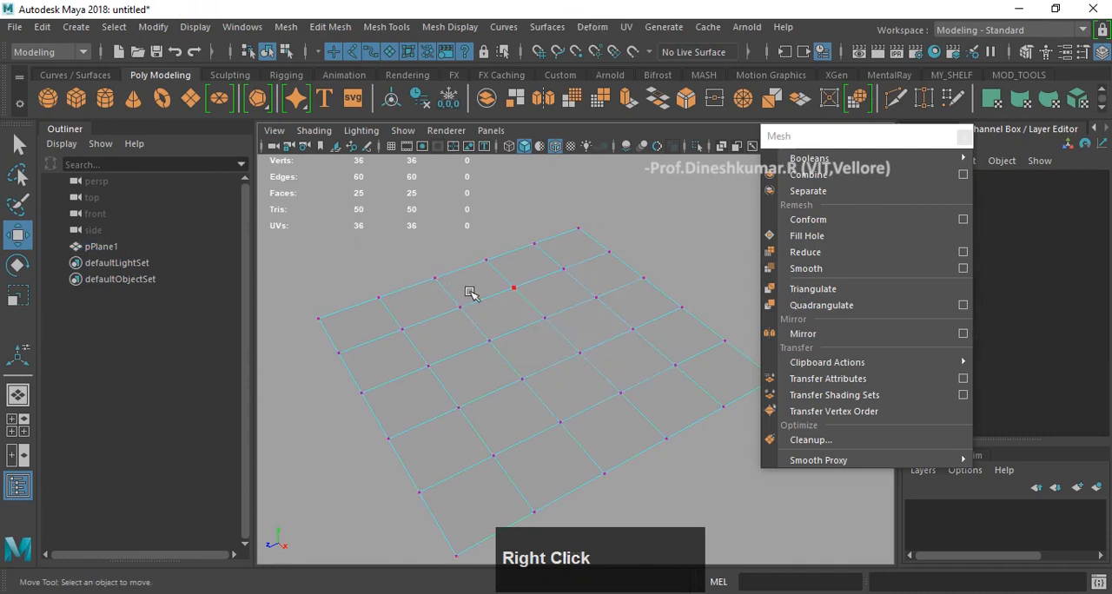
- Try Multi selection by picking a face and an adjacent edge together, and return the plane to Object Mode
right_click_drag(562, 273, 580, 127)
left_click(575, 294)
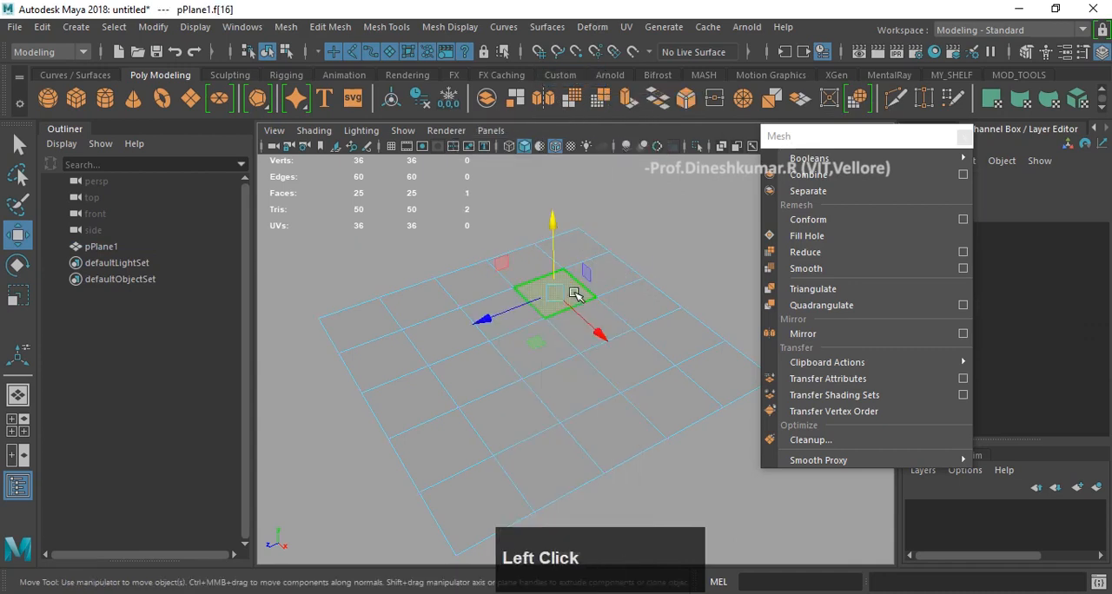
left_click_drag(632, 290, 647, 327, "shift")
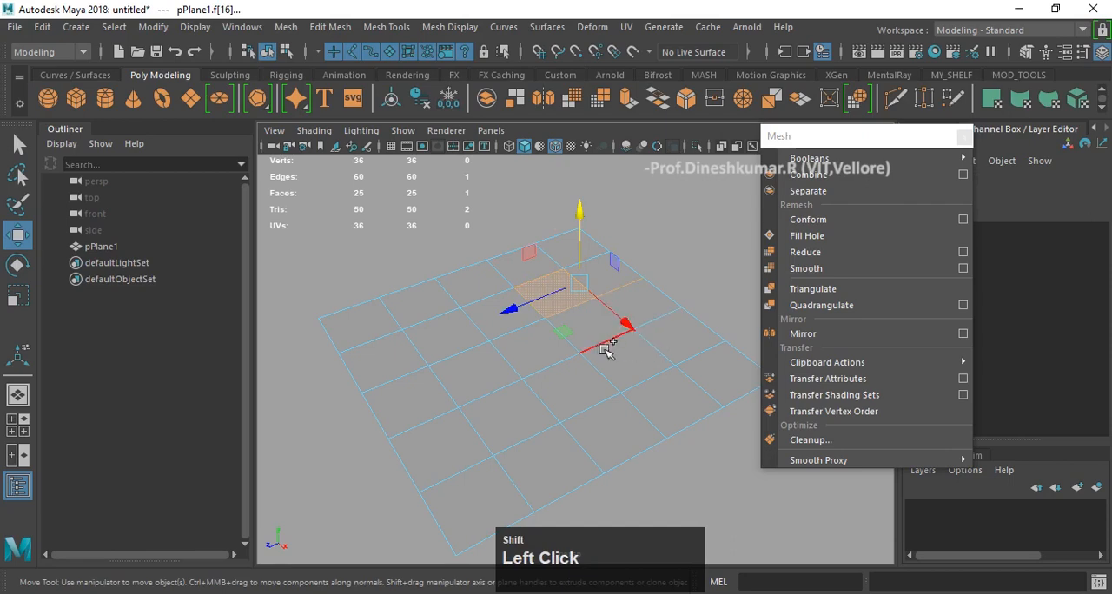
right_click_drag(491, 318, 521, 273)
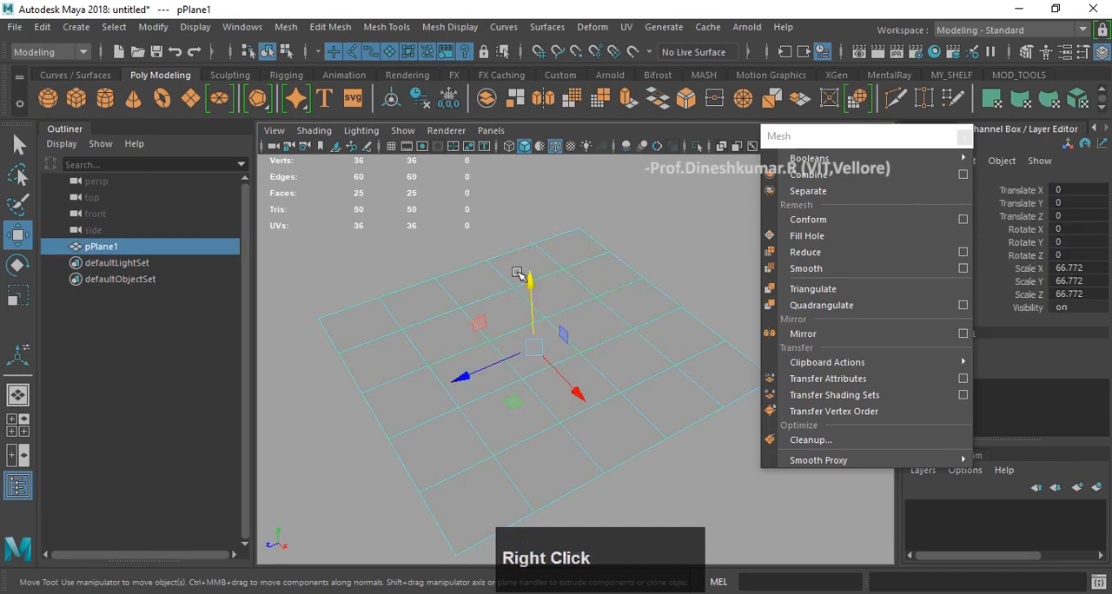
left_click(618, 228)
- Extrude three adjacent faces in the middle row of the plane upward as one raised block
left_click_drag(547, 307, 569, 285, "alt")
right_click_drag(570, 285, 571, 130)
left_click_drag(528, 246, 478, 266, "alt")
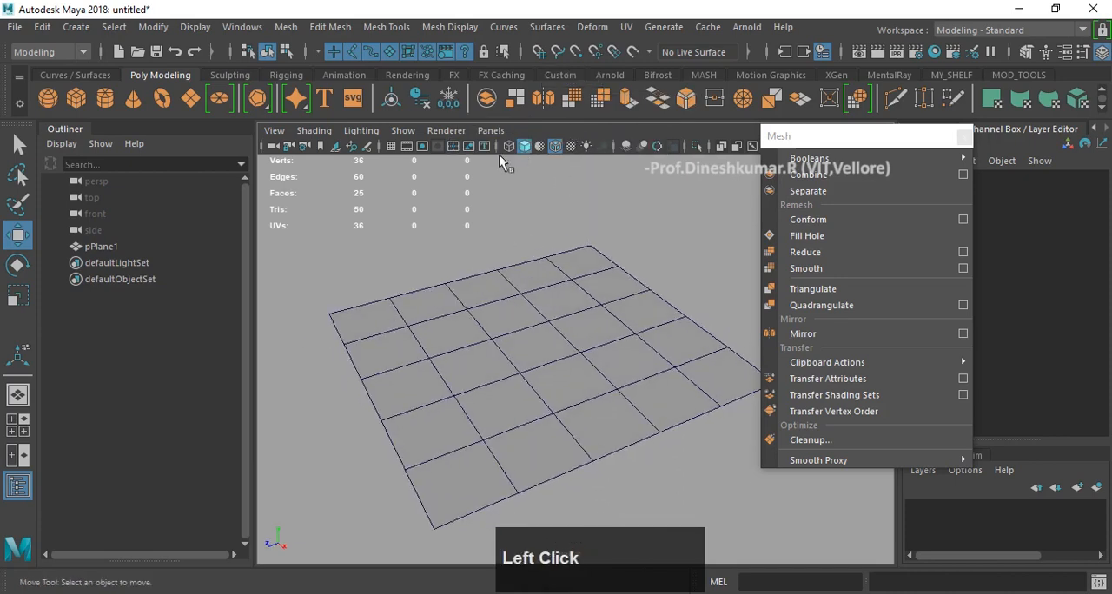
left_click_drag(567, 365, 528, 371, "alt")
right_click_drag(543, 410, 538, 436)
left_click(480, 346)
left_click(545, 341, "shift")
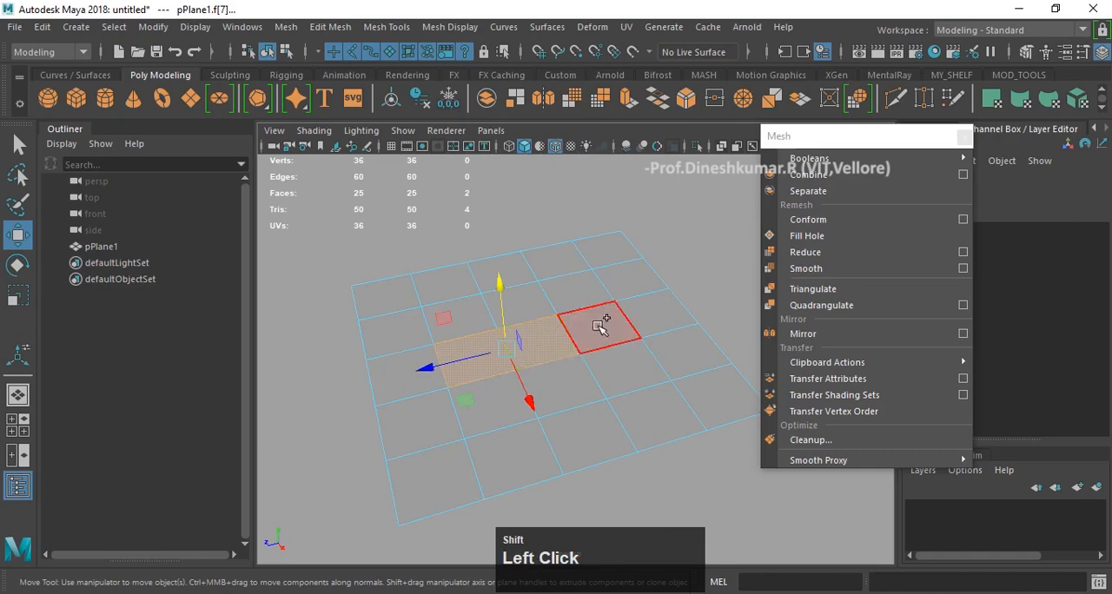
left_click(596, 324, "shift")
left_click_drag(600, 348, 504, 371, "alt")
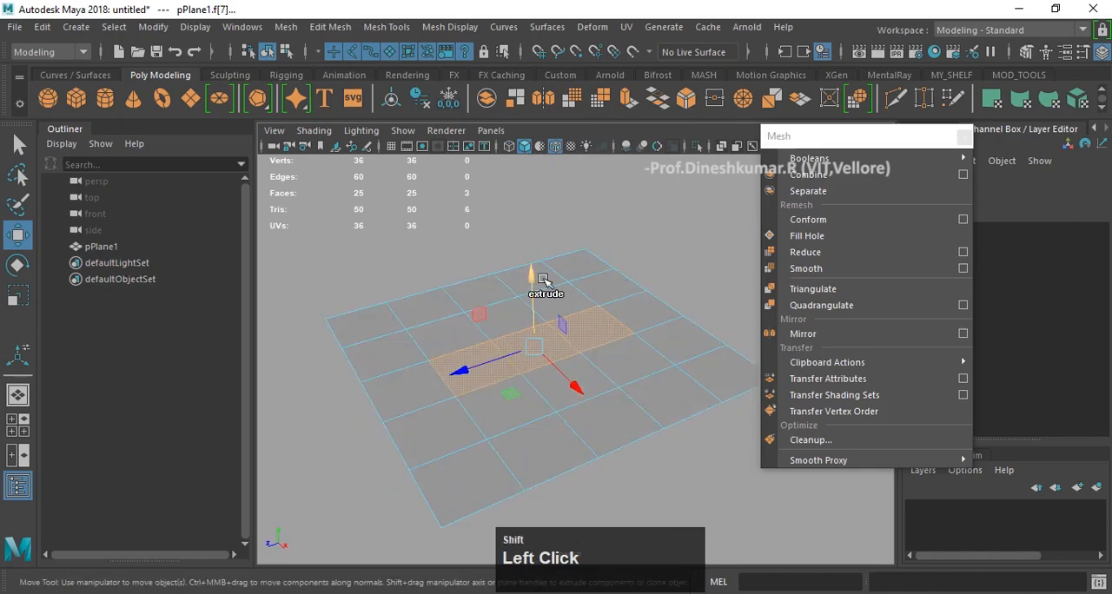
left_click_drag(536, 278, 529, 256, "shift")
left_click_drag(424, 362, 390, 348, "alt")
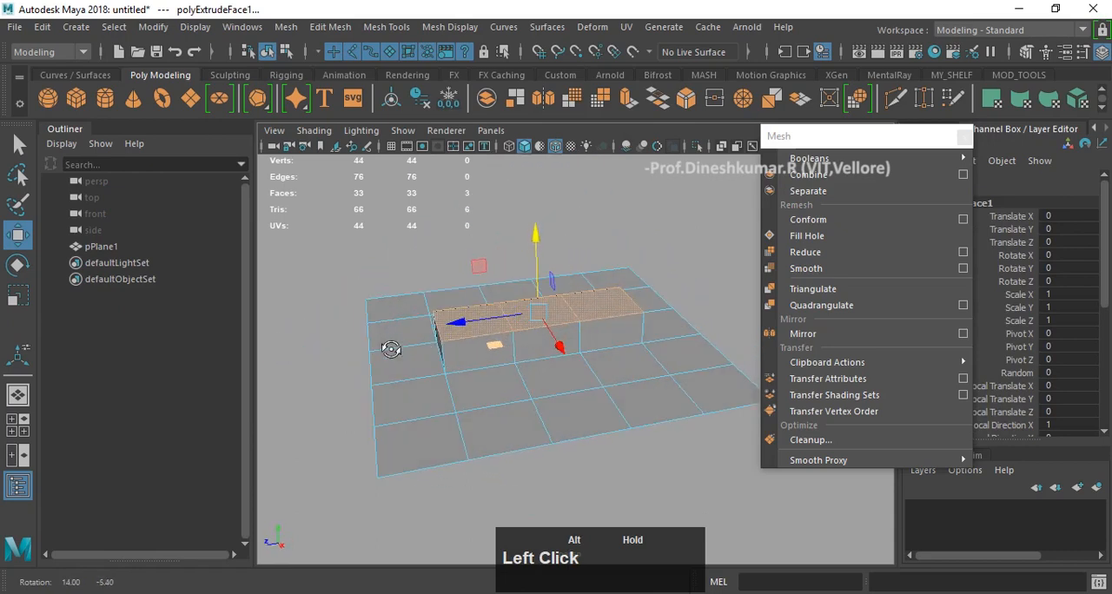
middle_click_drag(622, 254, 564, 255, "alt")
left_click_drag(561, 320, 560, 349, "alt")
scroll(526, 314, "up", 3)
- Move the floating Mesh menu off the extrusion's attributes and review them, including Keep Faces Together, Divisions and Thickness
left_click(912, 136)
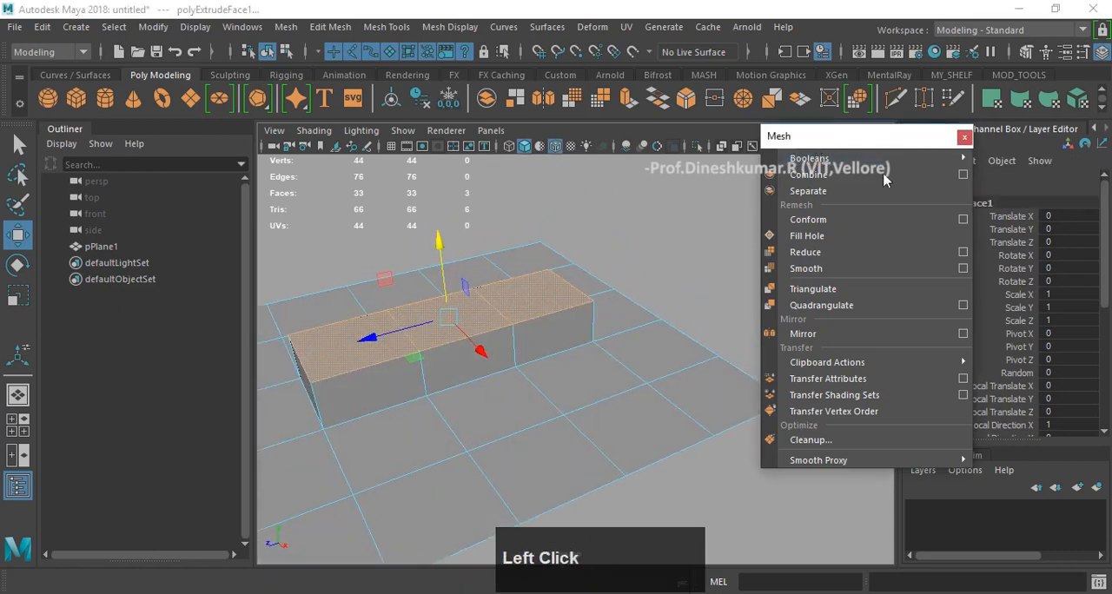
left_click_drag(884, 140, 819, 68)
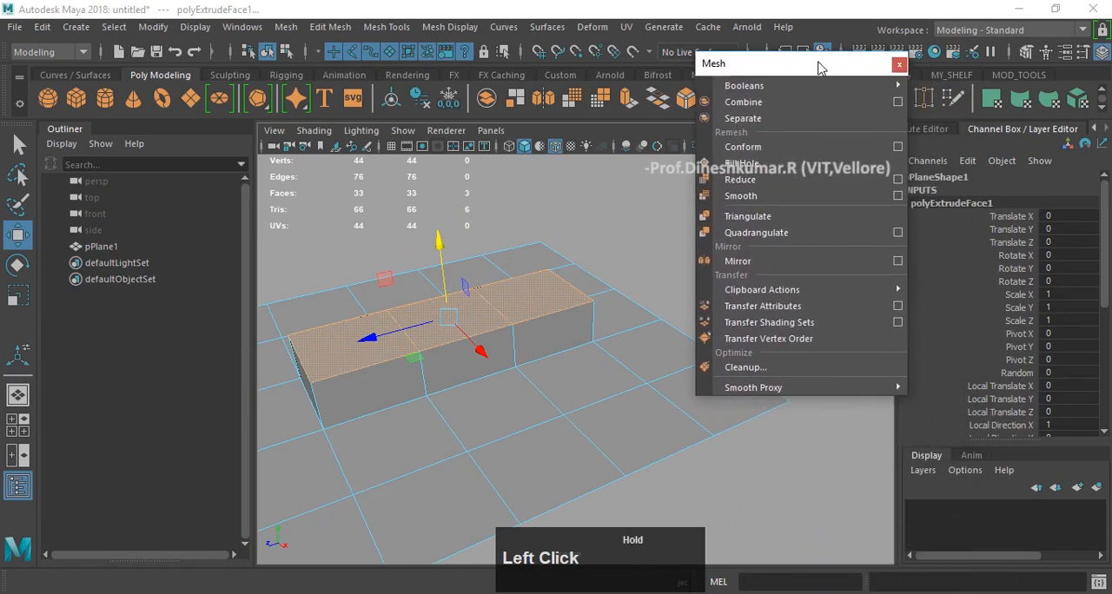
scroll(1005, 298, "down", 5)
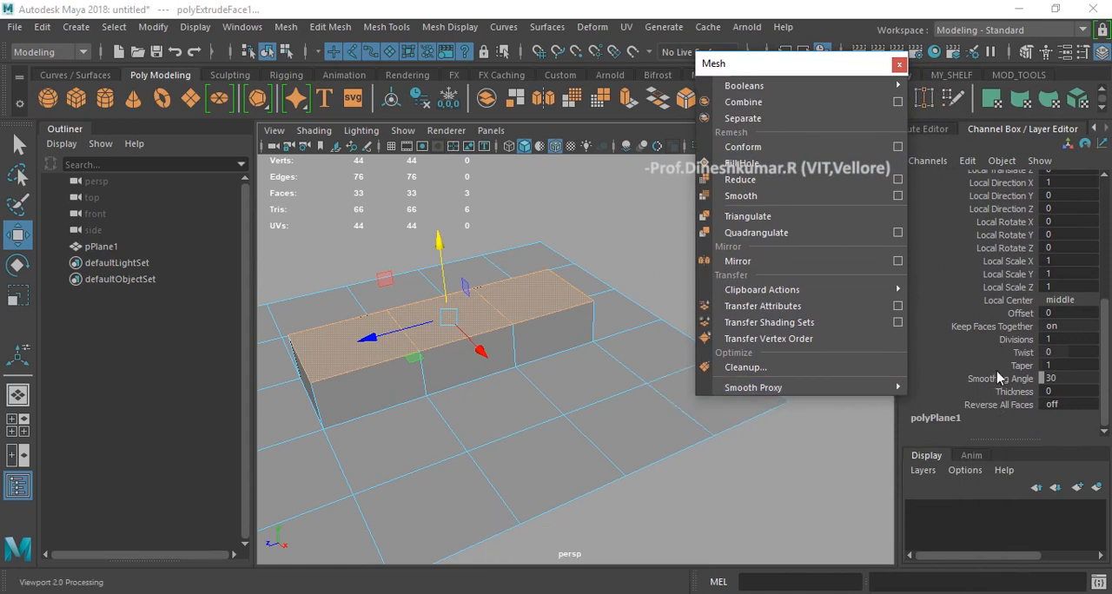
scroll(996, 373, "up", 5)
scroll(996, 373, "down", 5)
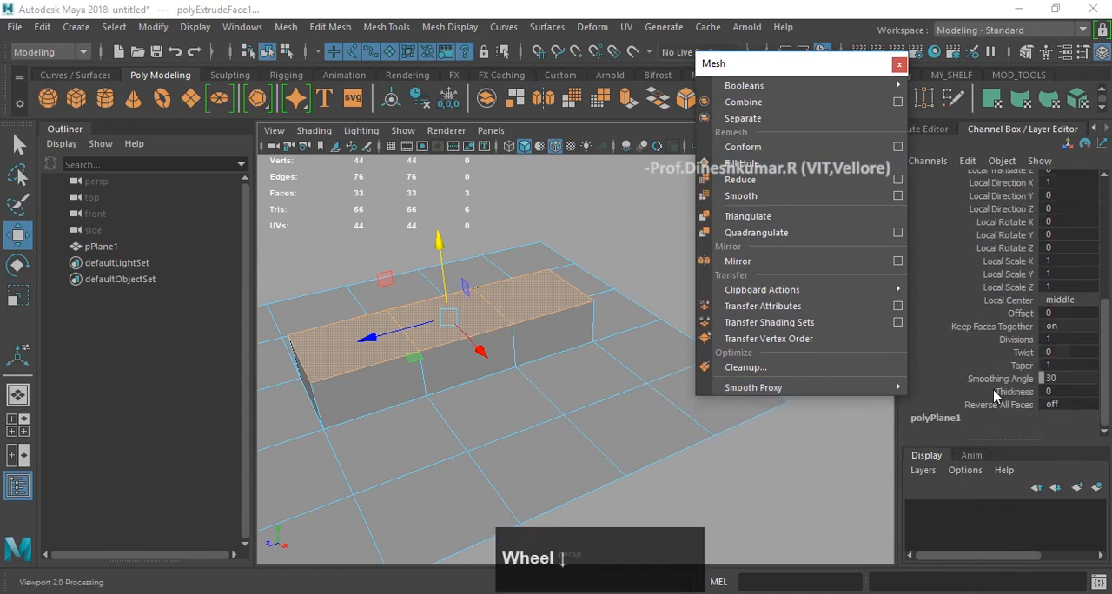
- Try scaling the raised block's top faces down uniformly to about 0.47, and undo it
middle_click_drag(631, 331, 565, 325, "alt")
mouse_move(565, 326)
left_mouse_down("alt")
mouse_move(534, 298)
mouse_move(578, 321)
left_mouse_up("alt")
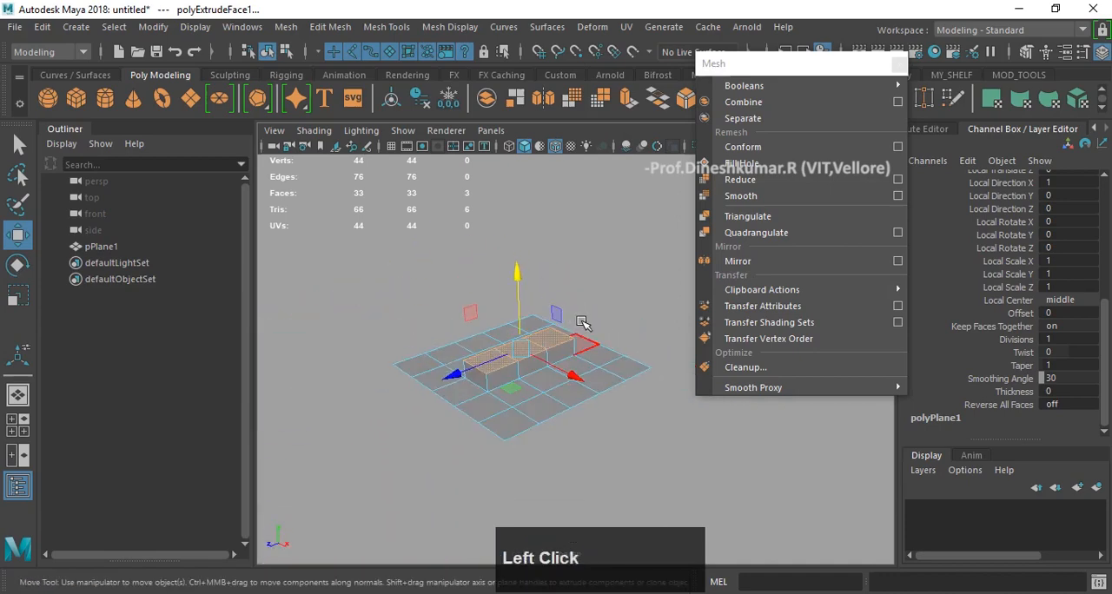
key("F9")
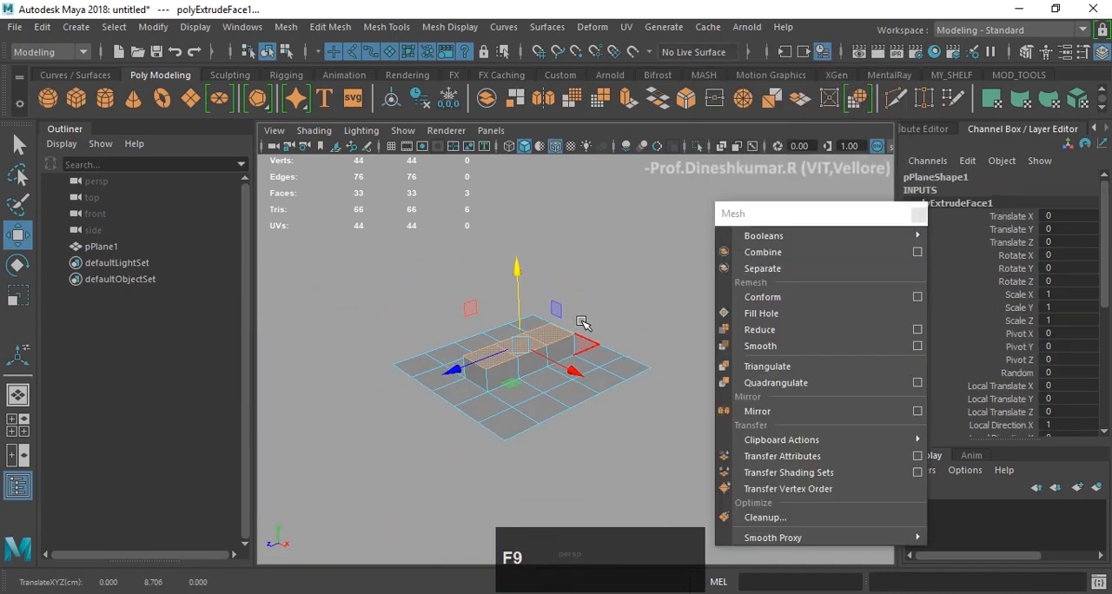
scroll(577, 324, "up", 3)
left_click_drag(568, 326, 563, 278, "alt")
key("r")
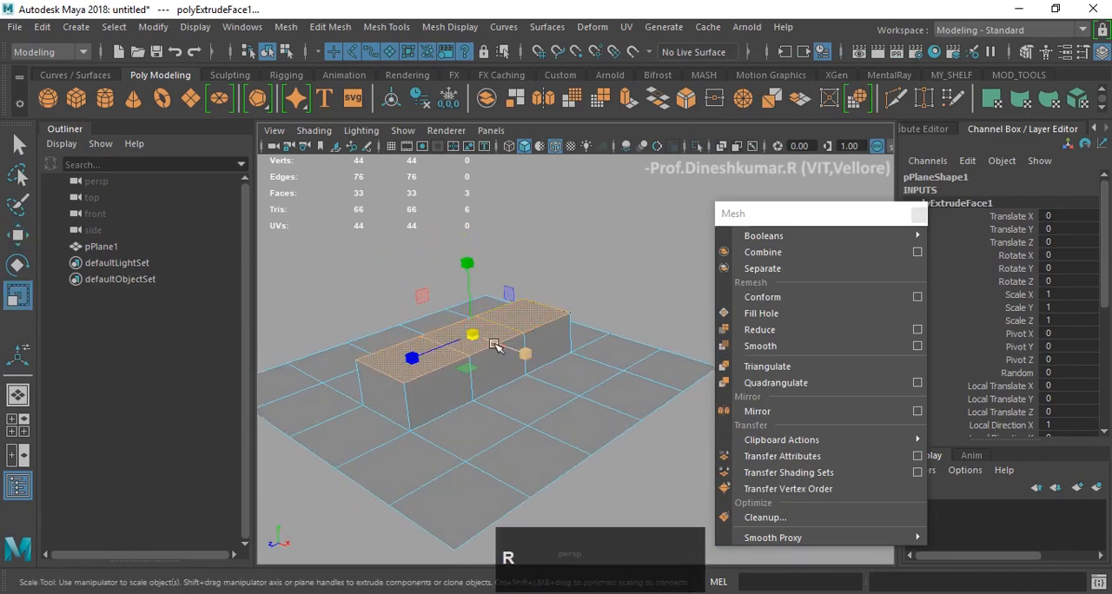
left_click_drag(495, 345, 414, 362)
key("z")
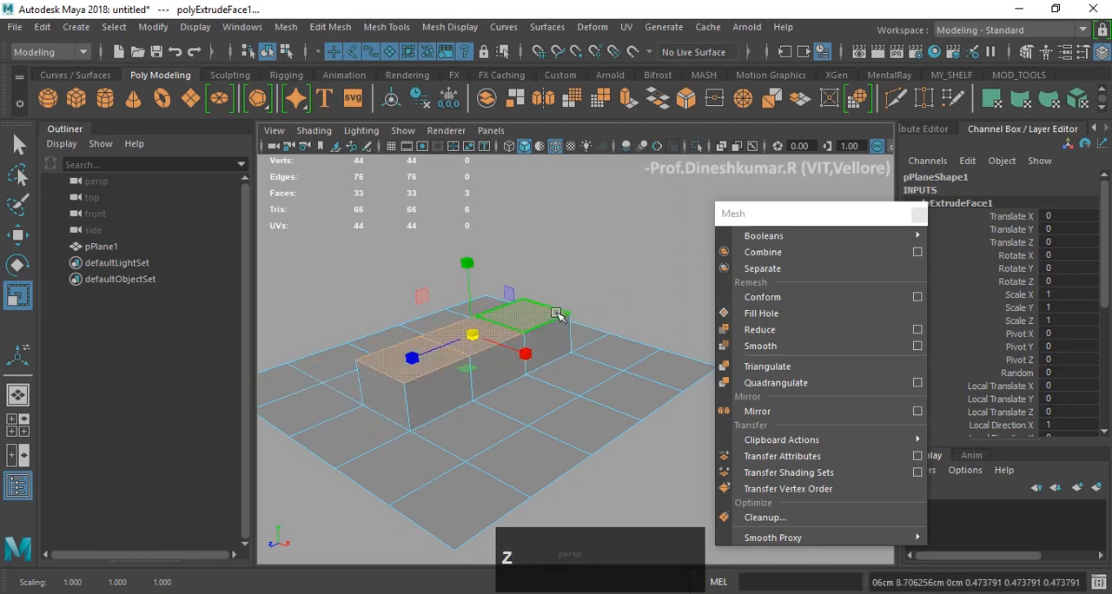
- Try setting the extrusion's Twist to 180, undo it, and try adjusting its Divisions interactively
scroll(999, 373, "down", 5)
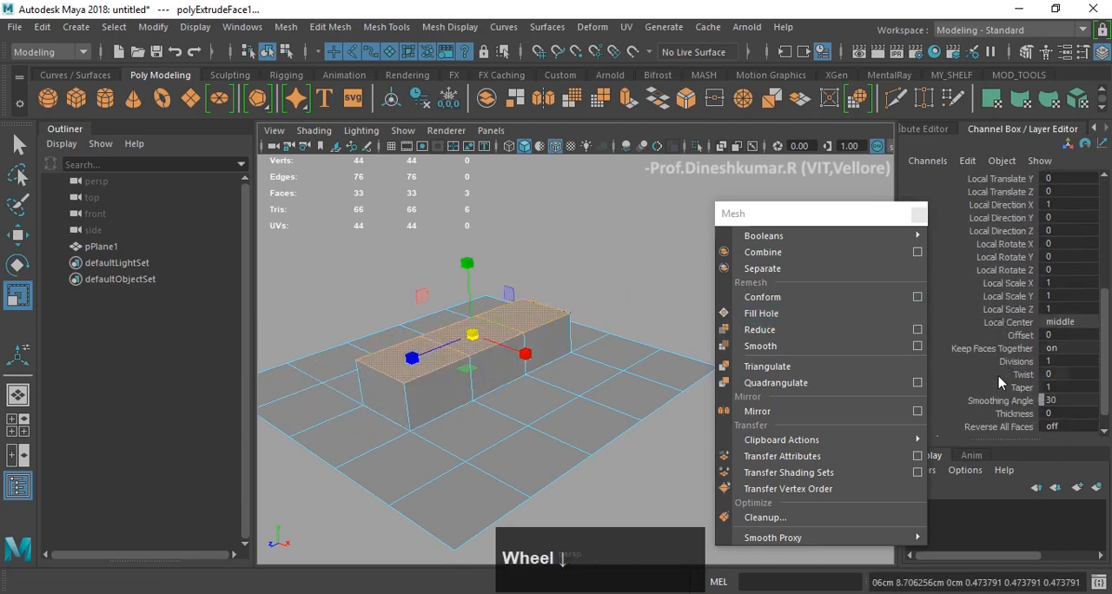
scroll(1003, 369, "down", 1)
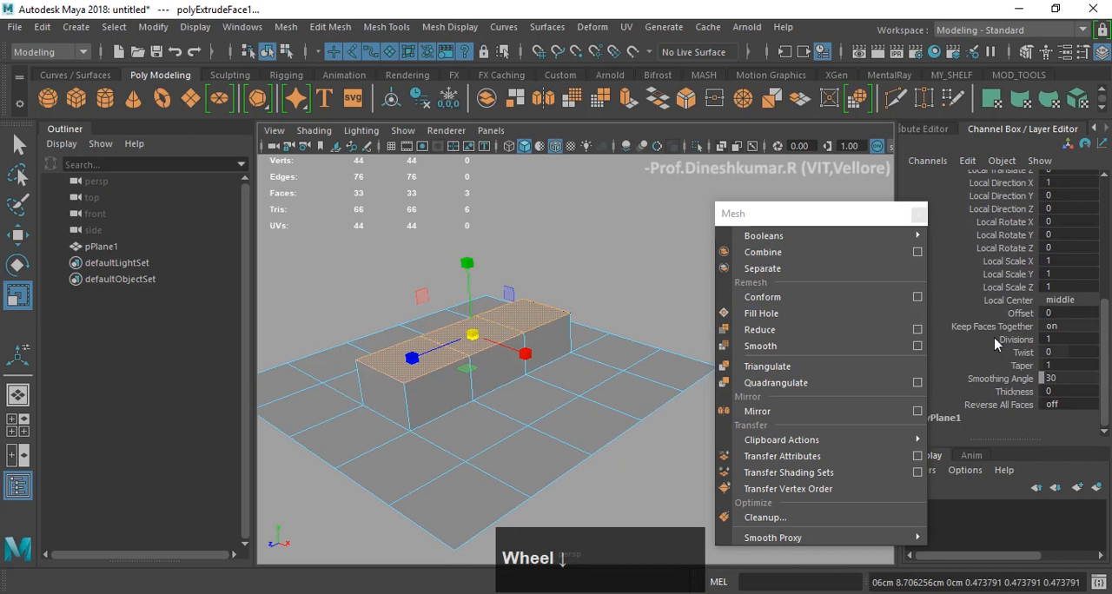
left_click(1001, 354)
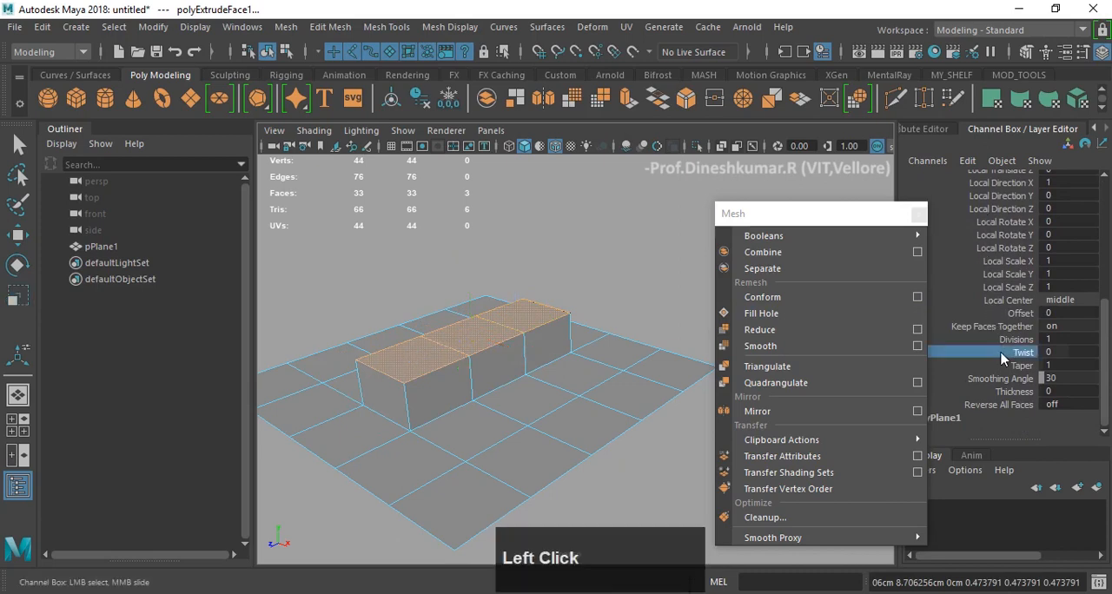
middle_click(560, 215)
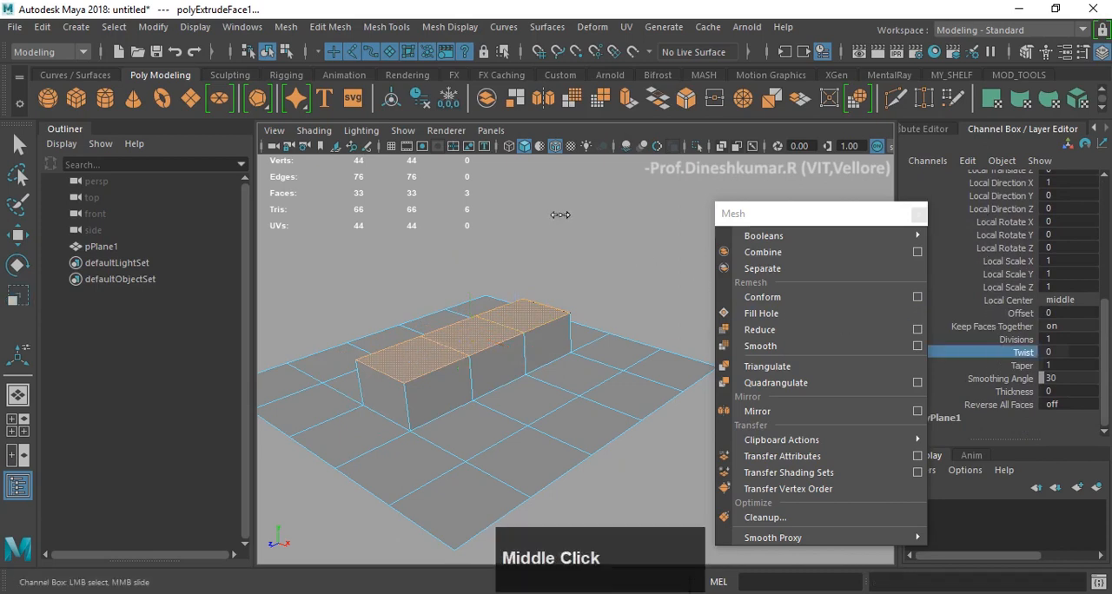
key("z")
left_click(1022, 340)
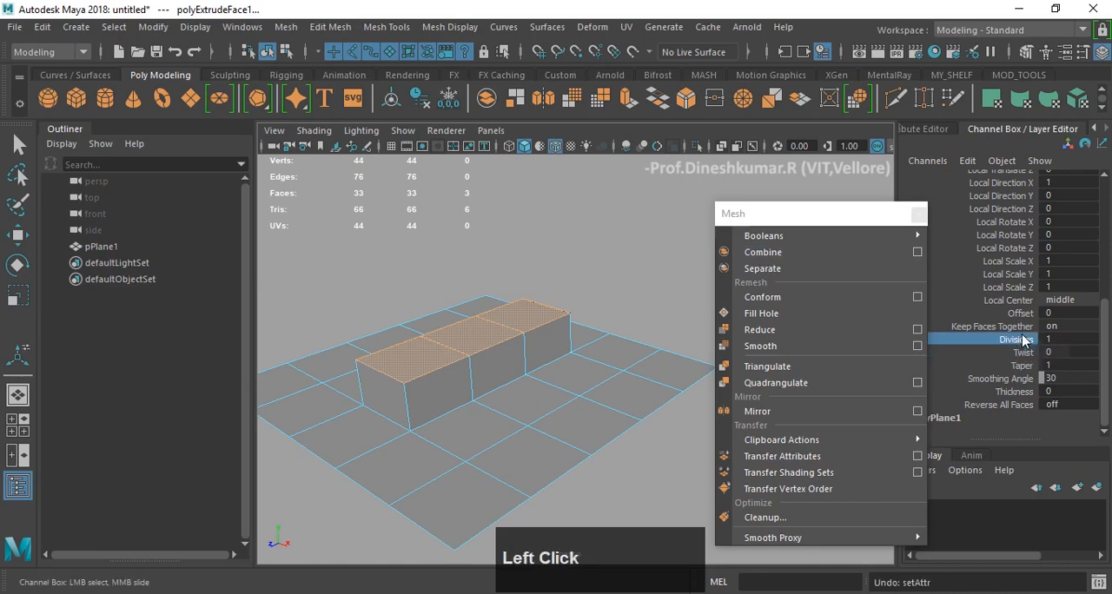
middle_click_drag(639, 222, 554, 232)
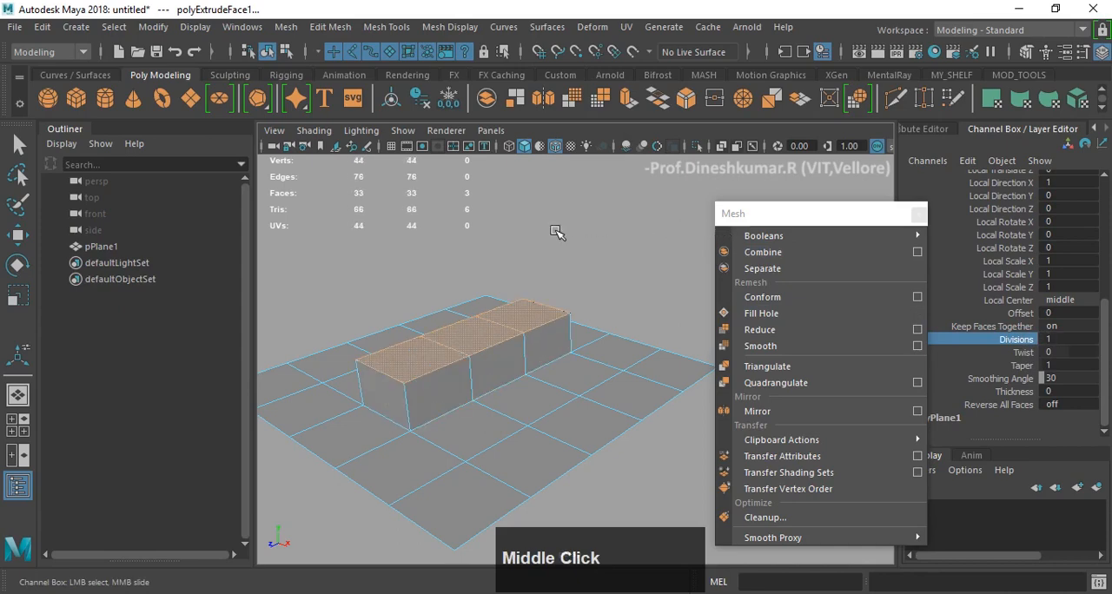
- Clear the selection, reselect the three top faces of the raised block and activate the Move tool
scroll(538, 247, "down", 3)
left_click_drag(524, 266, 463, 285, "alt")
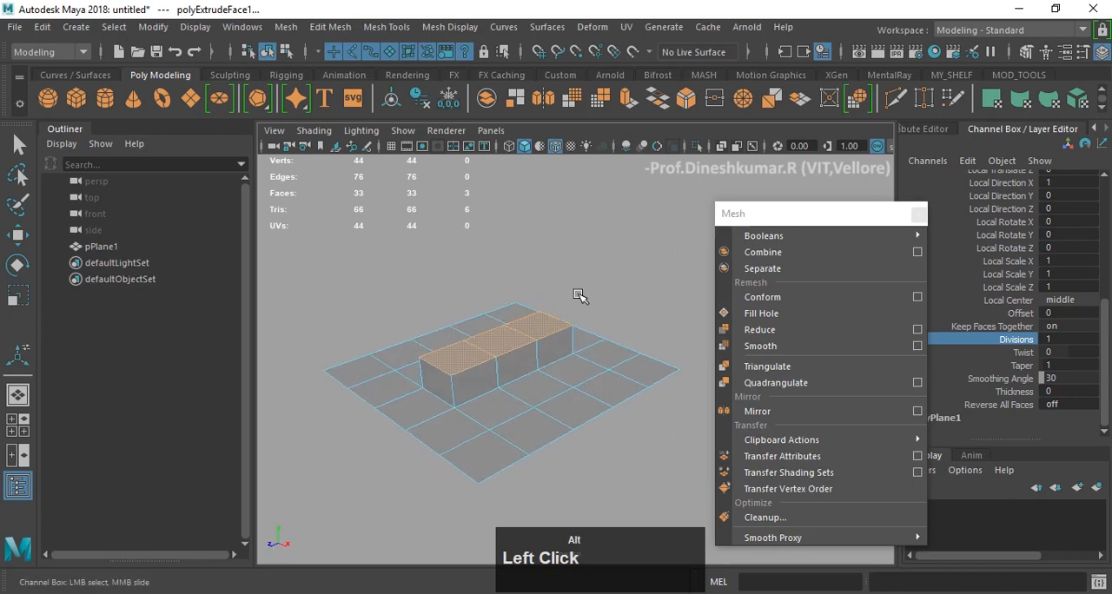
scroll(561, 397, "up", 3)
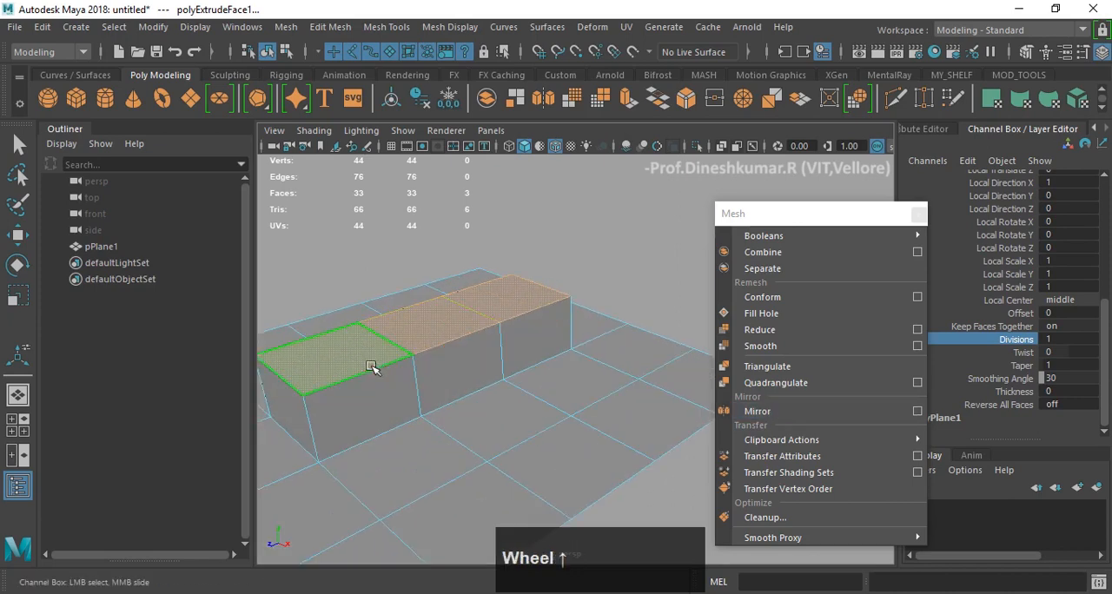
scroll(625, 276, "down", 3)
left_click_drag(596, 251, 588, 248, "alt")
middle_click_drag(588, 248, 576, 258, "alt")
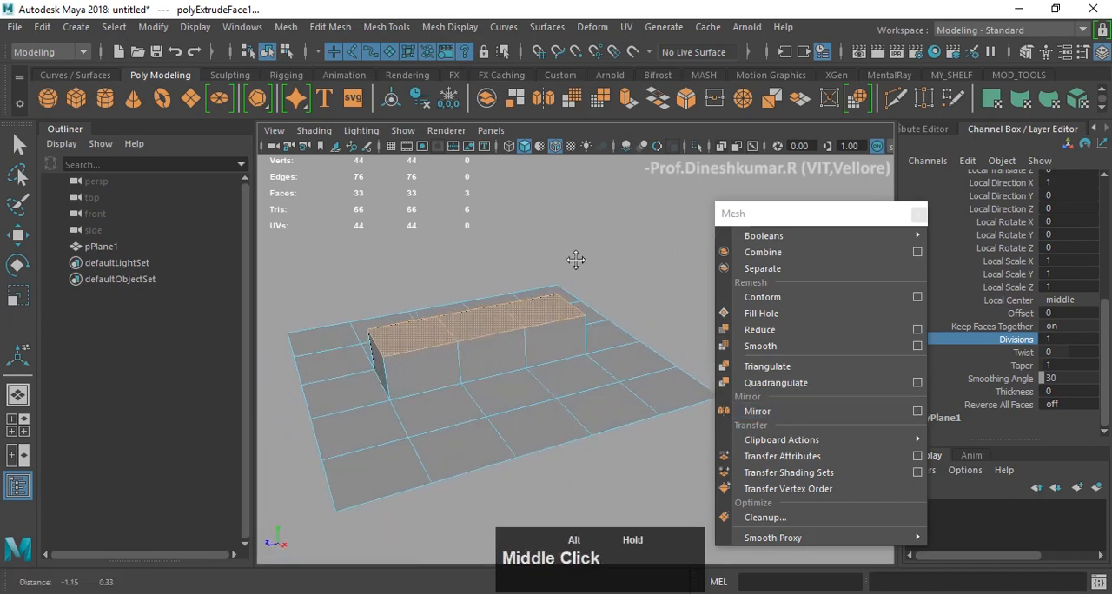
left_click_drag(576, 258, 608, 270, "alt")
left_click(619, 236)
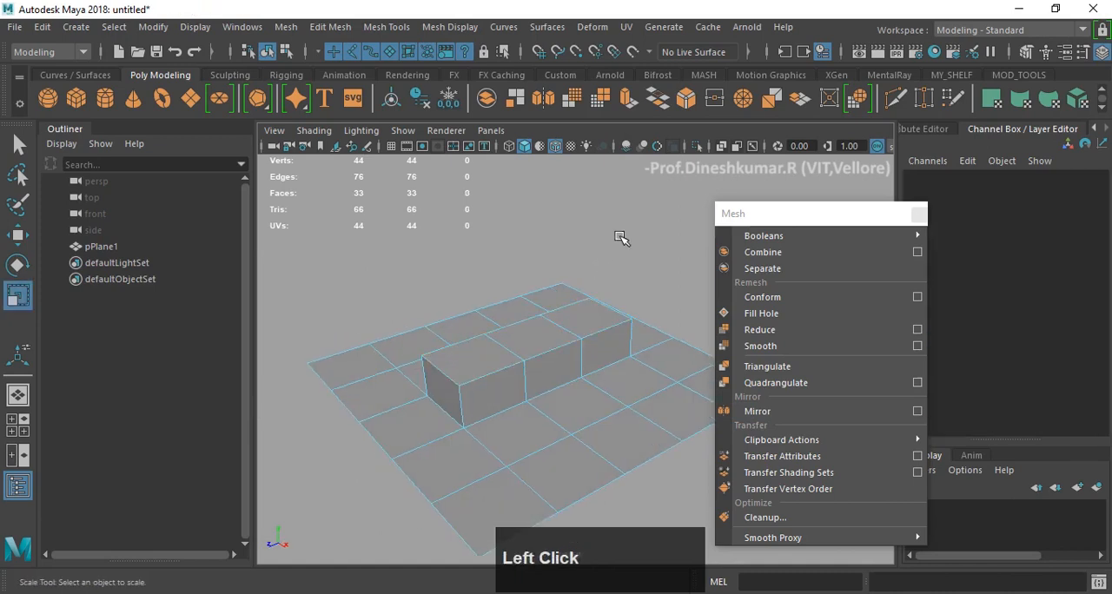
left_click(476, 364, "shift")
left_click(565, 336, "shift")
left_click(590, 317, "shift")
key("w")
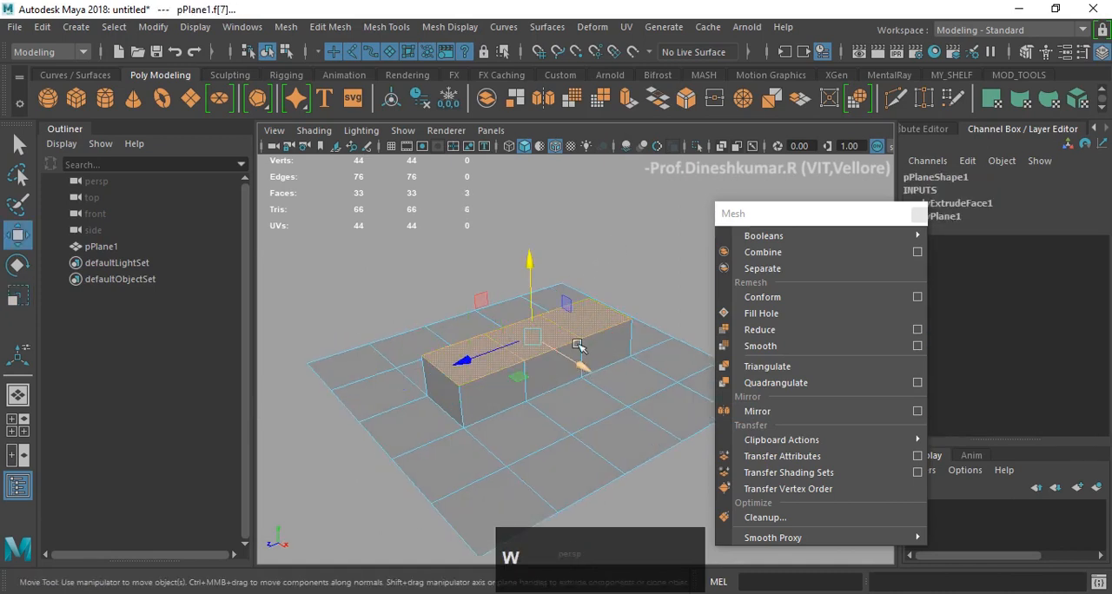
- Try extruding the three top faces upward by about 18.8 cm with the move manipulator, and undo it
middle_click_drag(578, 346, 530, 317, "alt")
left_click_drag(530, 317, 523, 293, "alt")
scroll(526, 297, "up", 2)
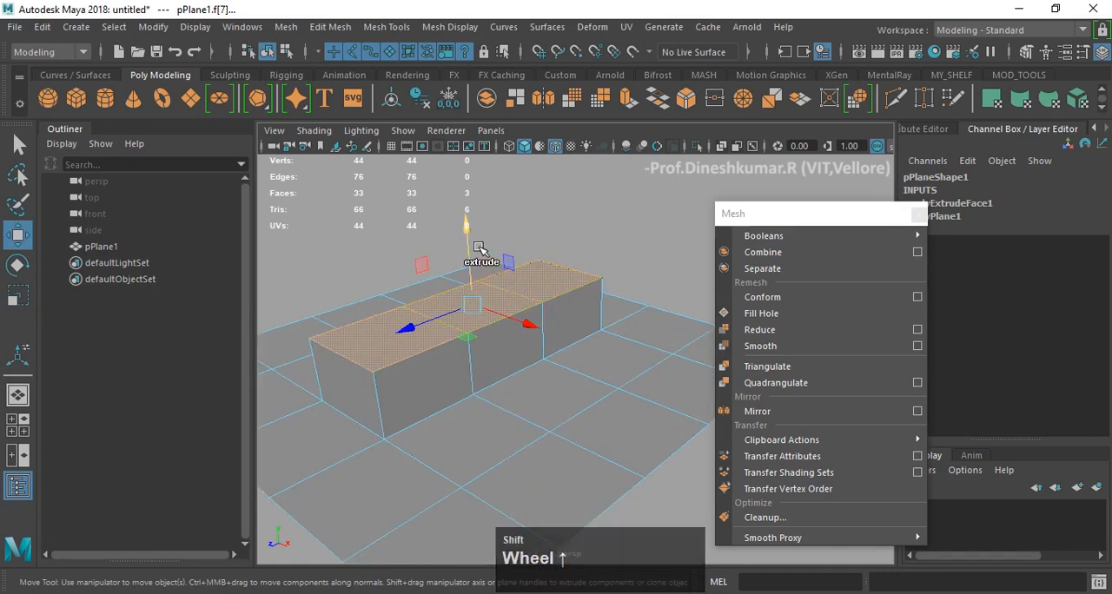
left_click_drag(465, 233, 484, 148, "shift")
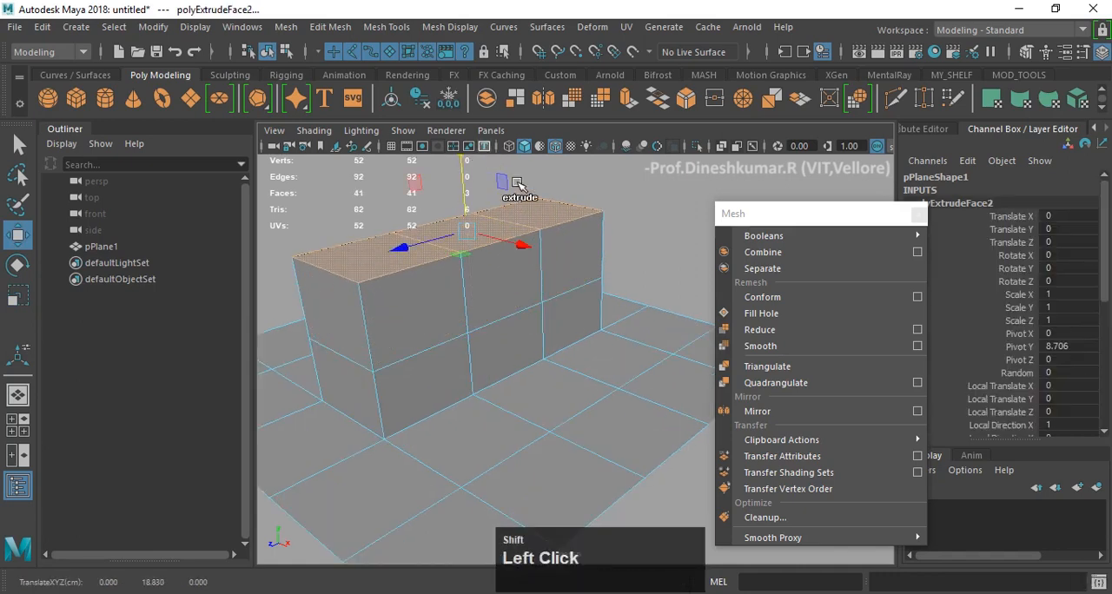
key("ctrl+z")
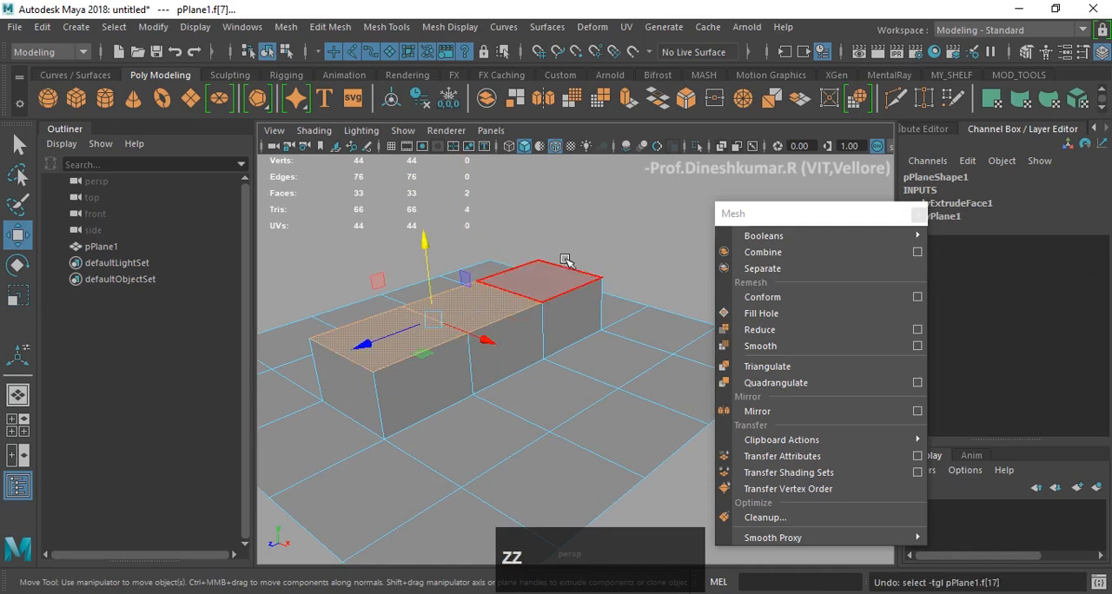
- Restore the three-face selection, look at the Extrude Face command, and try another upward extrusion before undoing it
left_click(553, 272, "shift")
right_click(553, 277, "shift")
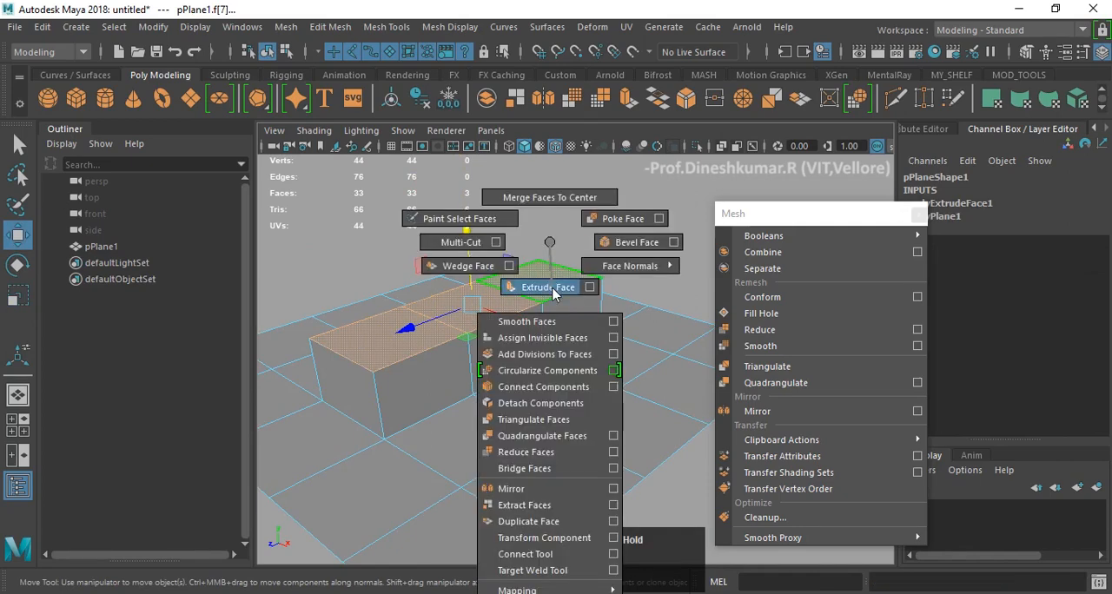
right_click_drag(550, 254, 550, 255, "shift")
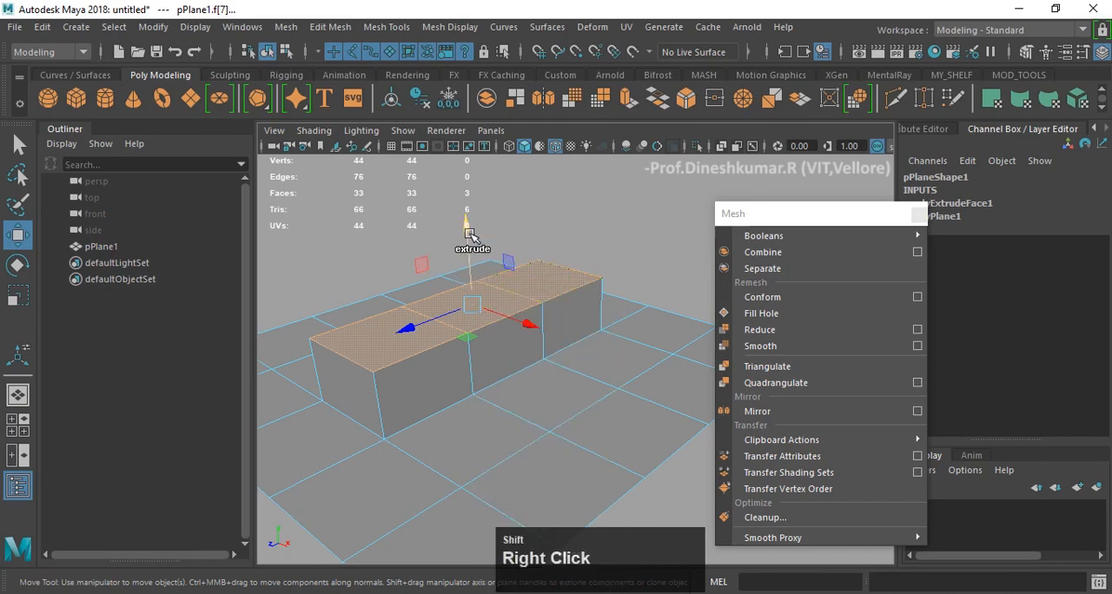
left_click_drag(469, 234, 477, 182)
key("z")
key("z")
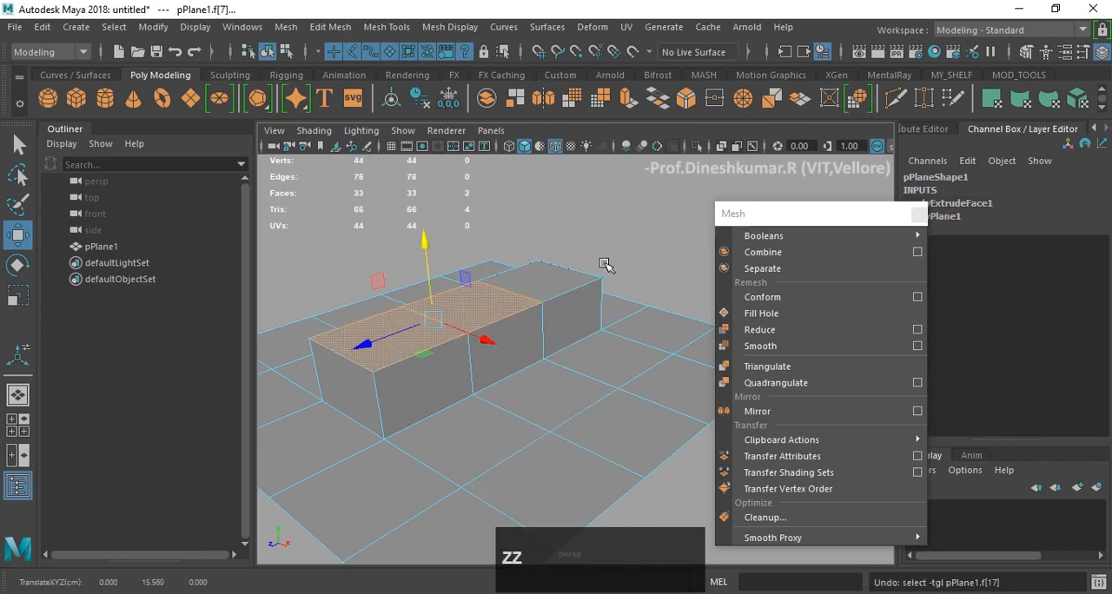
- Add the block's far top face back to the selection and move the floating Mesh menu clear of the viewport
left_click(564, 279, "shift")
left_click_drag(539, 309, 588, 274, "alt")
right_click_drag(555, 242, 556, 294, "shift")
left_click_drag(750, 221, 861, 476)
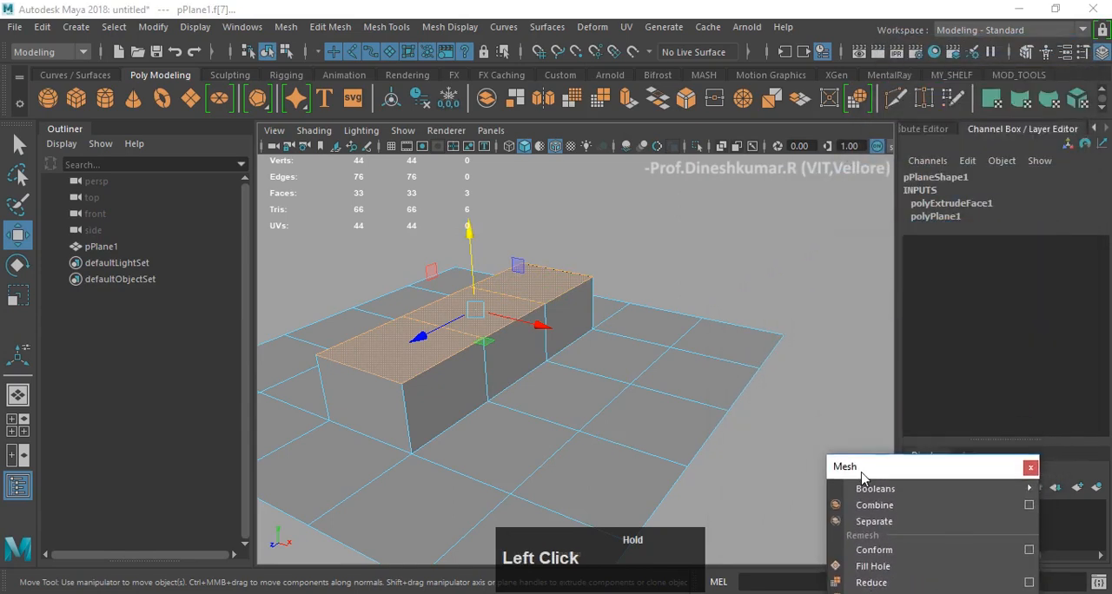
- Apply Extrude Face to the three selected top faces and move its floating settings away from the plane
mouse_move(542, 274)
right_mouse_down("shift")
mouse_move(540, 252)
mouse_move(544, 290)
right_mouse_up("shift")
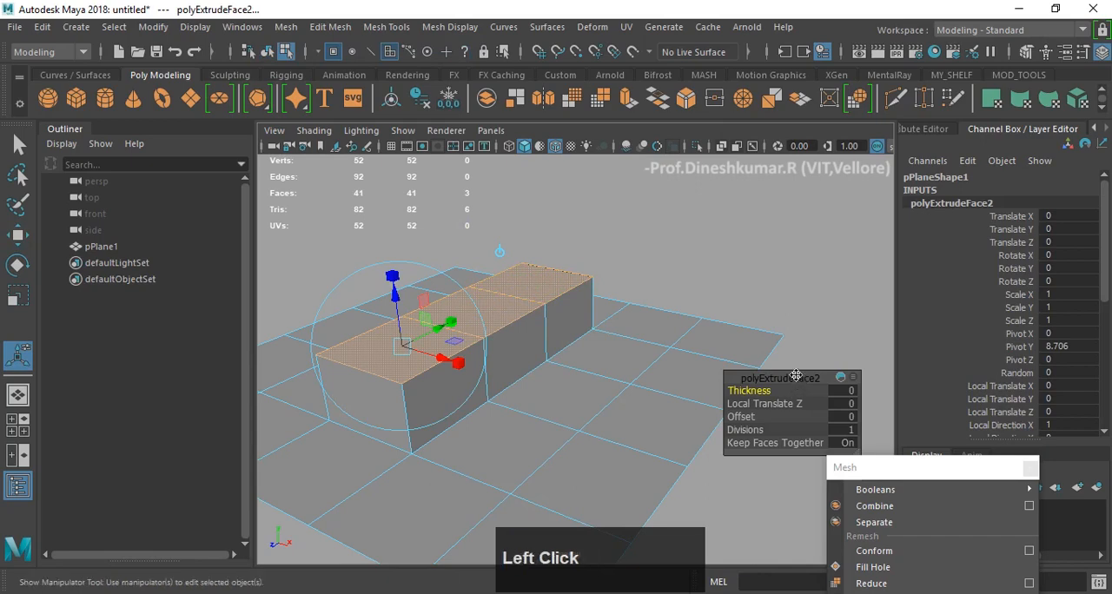
left_click_drag(797, 378, 810, 199)
scroll(580, 348, "down", 3)
left_click_drag(580, 348, 558, 343, "alt")
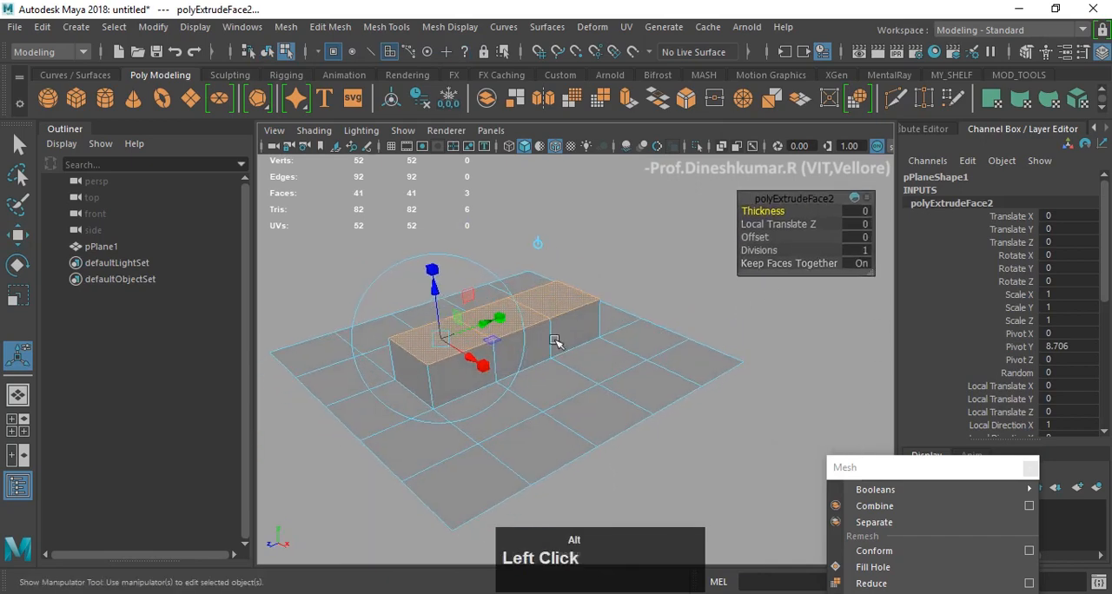
middle_click_drag(580, 322, 623, 363, "alt")
scroll(518, 371, "up", 2)
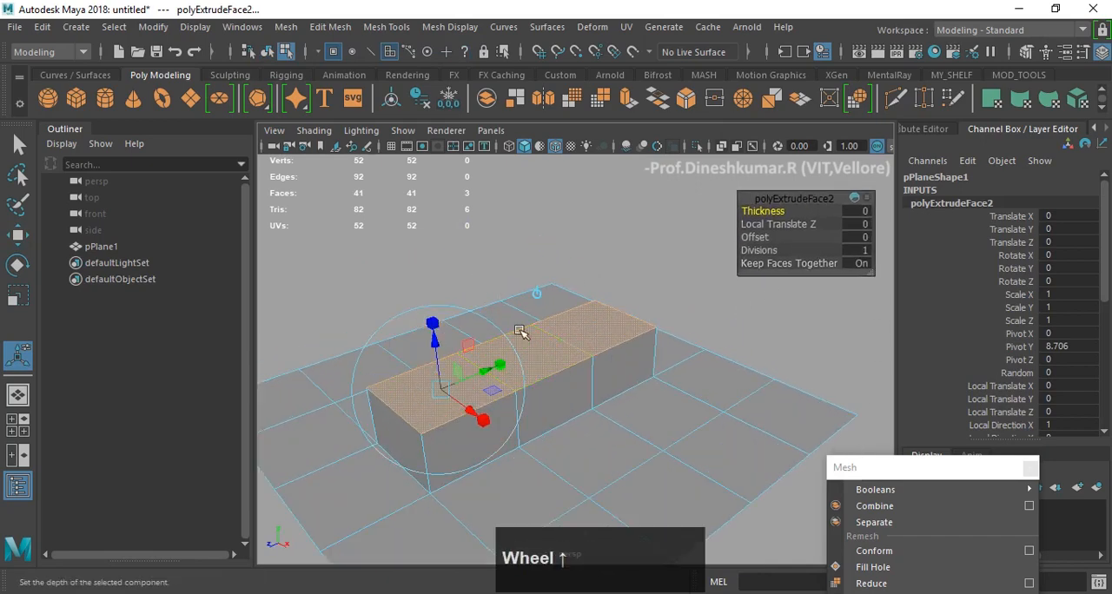
- Try raising the new extrusion and rotating it with the extrude manipulator, undoing each change
left_click_drag(542, 273, 478, 277, "alt")
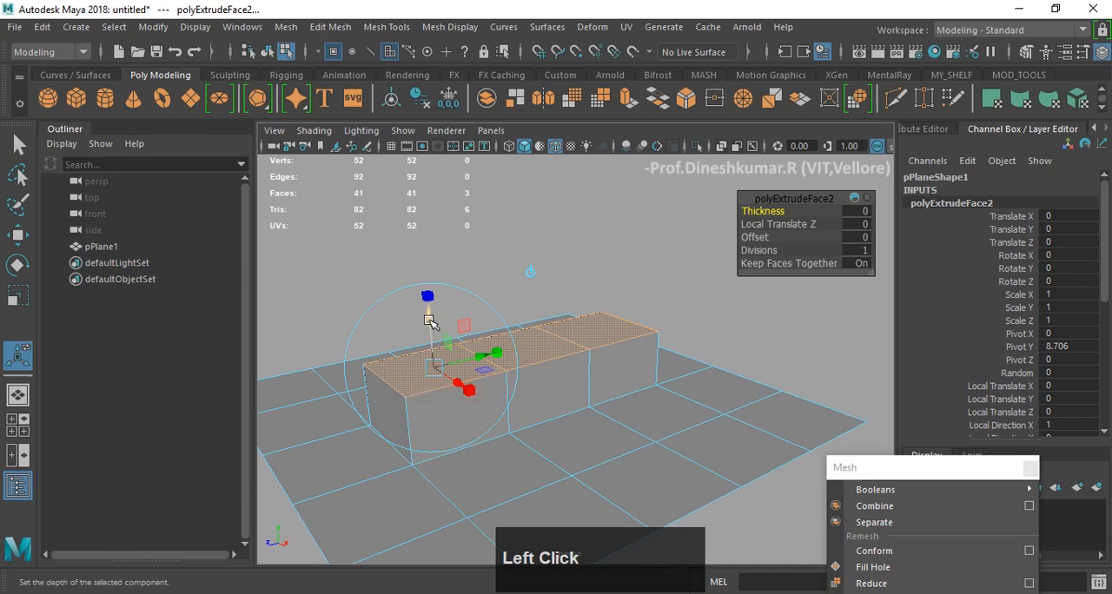
left_click_drag(431, 321, 426, 258)
key("ctrl+z")
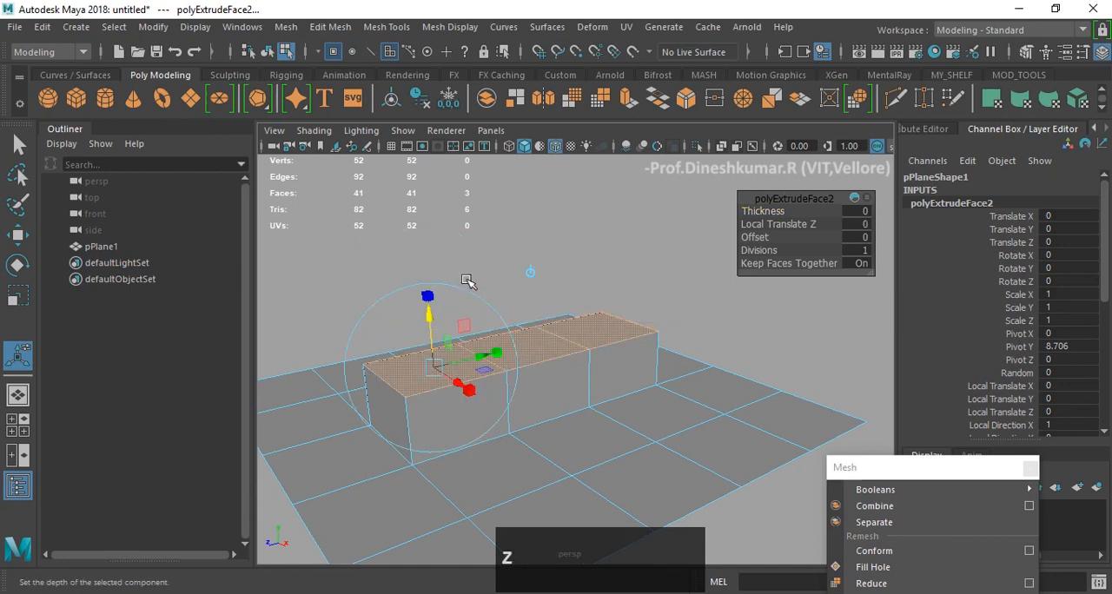
left_click(465, 290)
left_click_drag(395, 309, 374, 402)
key("ctrl+z")
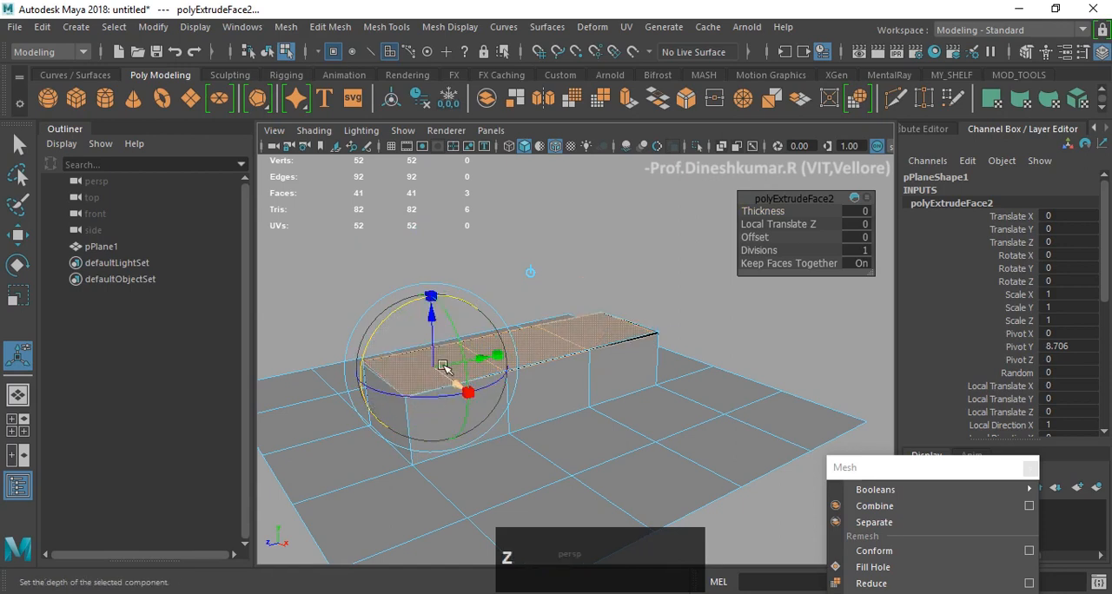
- Undo and redo the Extrude Face operation, then try scaling the extruded faces uniformly to about 1.9 and undo it
key("ctrl+z")
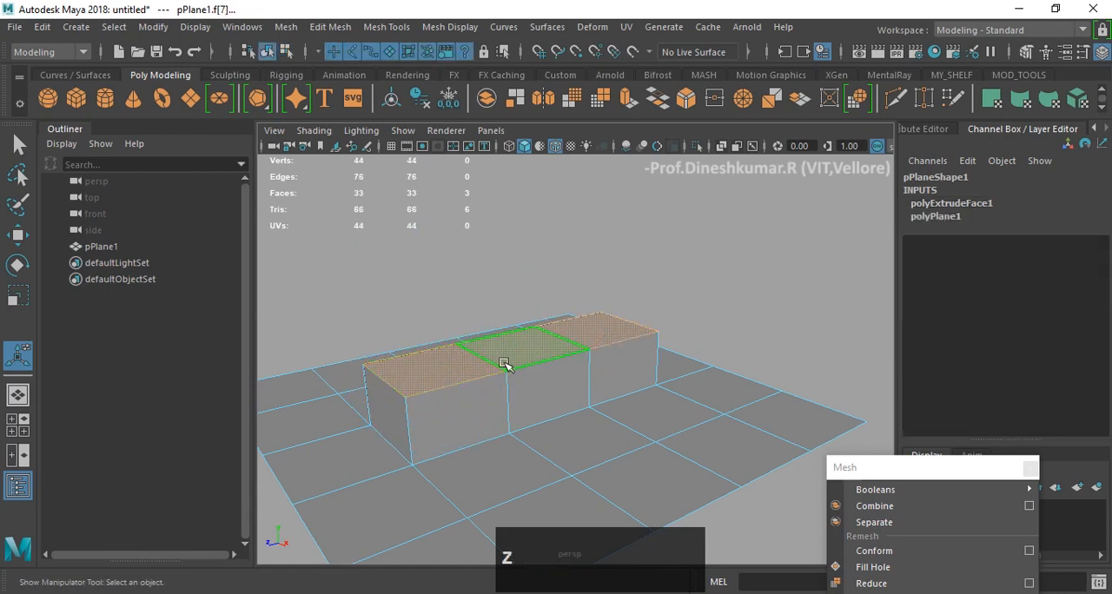
key("shift+z")
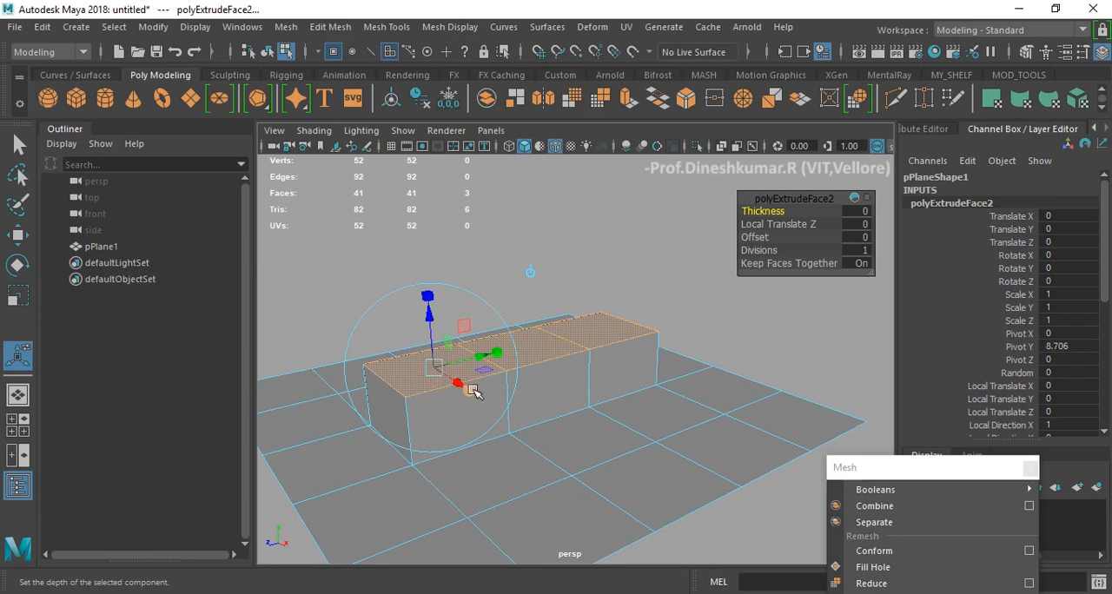
left_click_drag(473, 390, 476, 330)
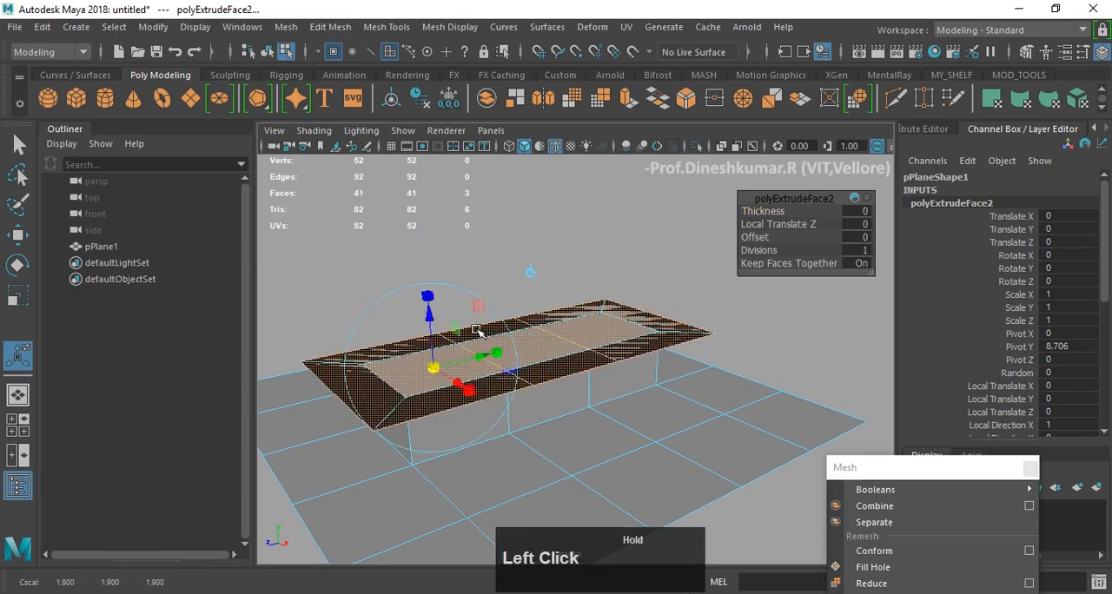
key("z")
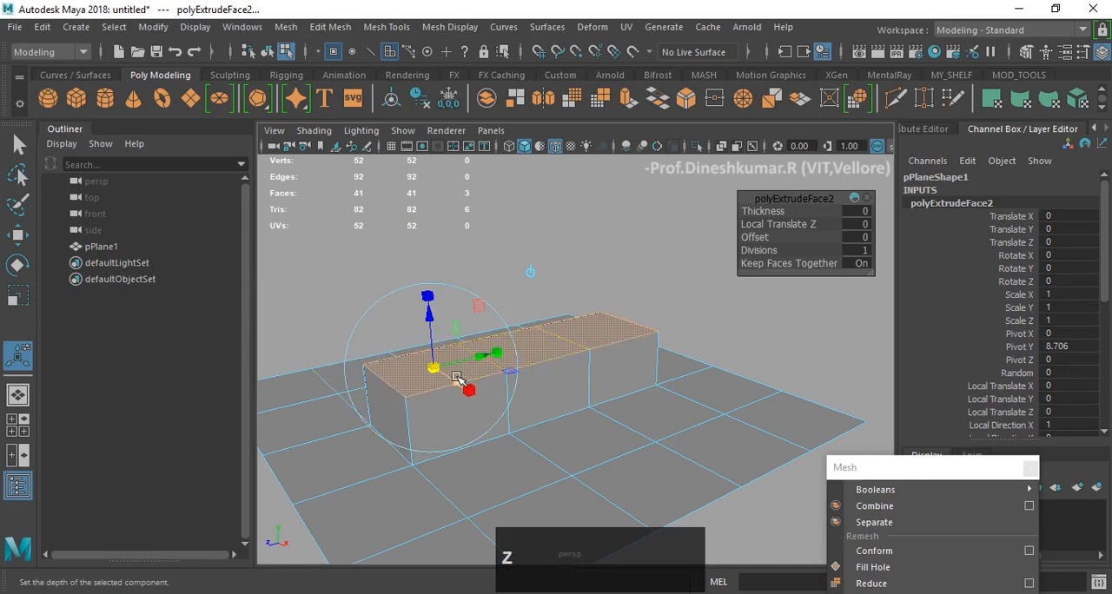
- Try rotating the extruded faces with the manipulator's rotation rings, and undo both the rotation and the extrusion
left_click(448, 284)
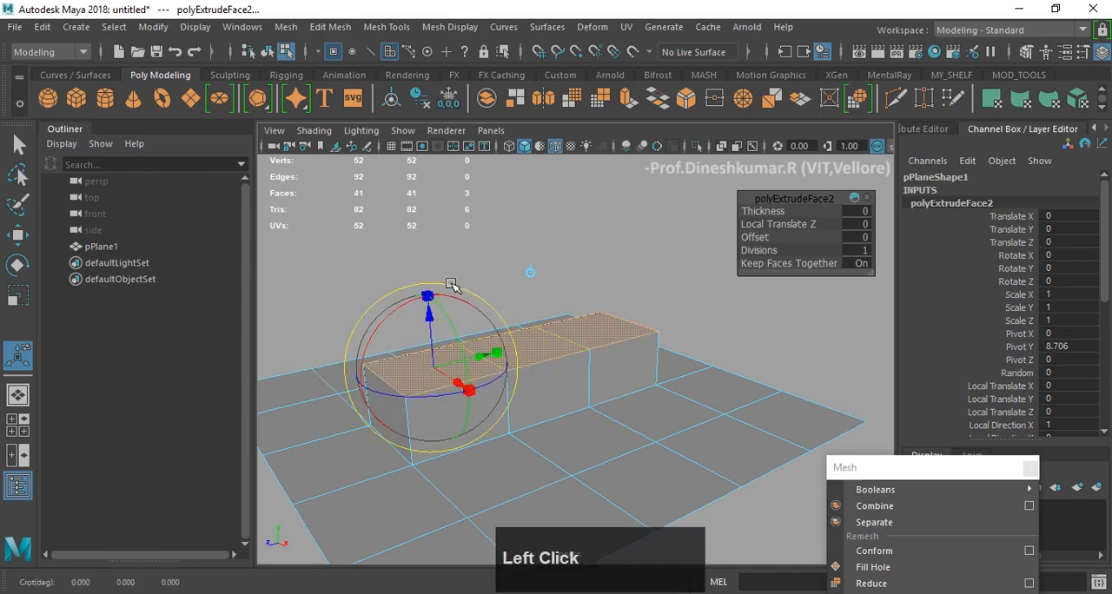
left_click_drag(398, 314, 445, 288)
key("z")
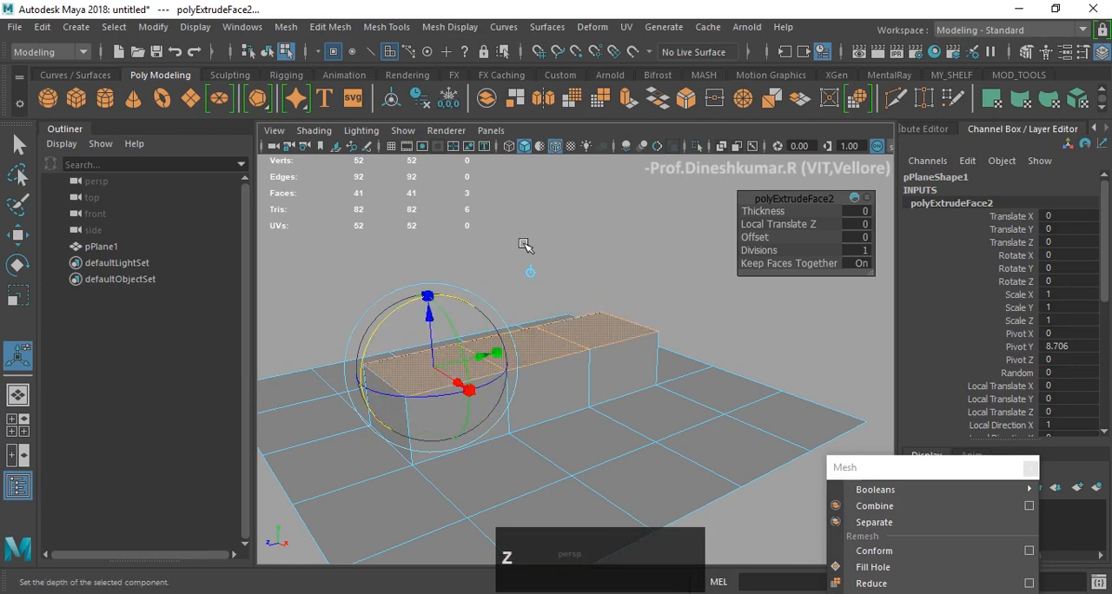
key("z")
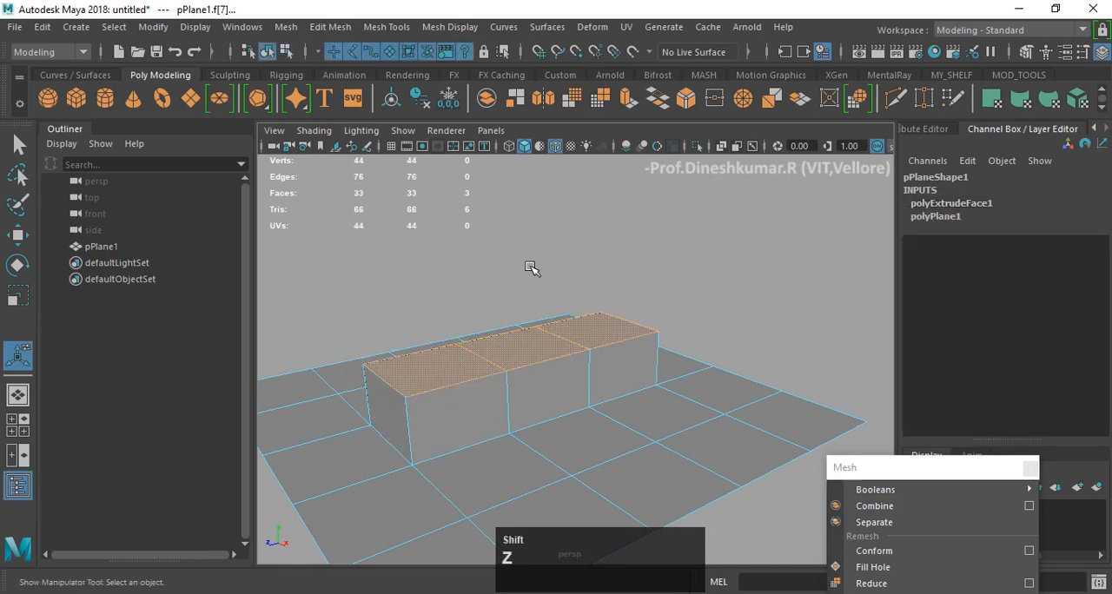
- Redo the face extrusion, then try scaling the three extruded faces inward as one group and undo the scaling
key("shift+z")
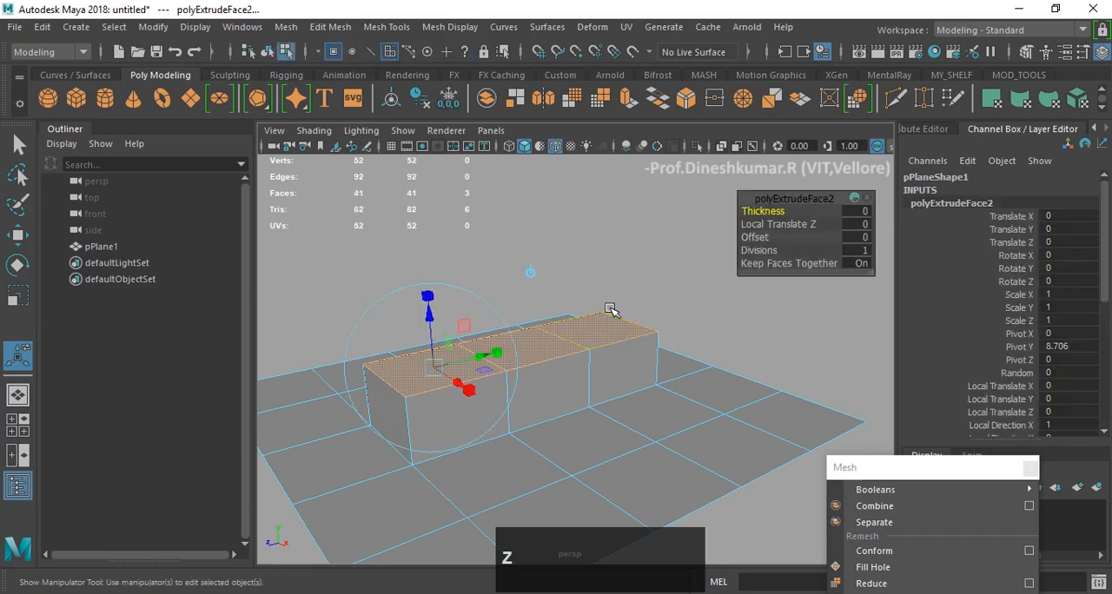
mouse_move(613, 274)
left_mouse_down("alt")
mouse_move(605, 270)
mouse_move(615, 282)
left_mouse_up("alt")
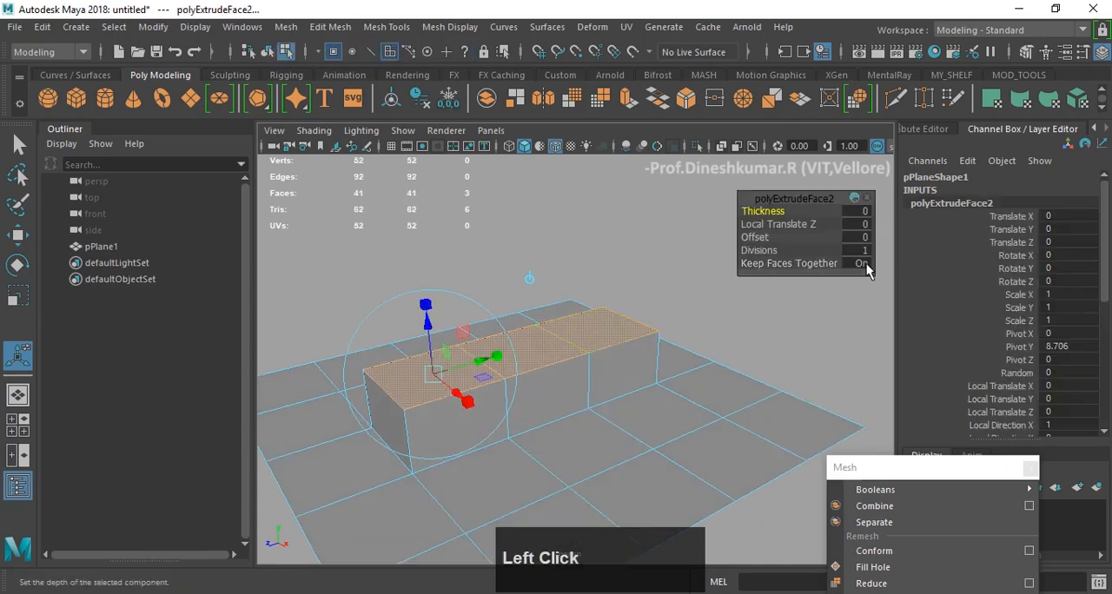
left_click(427, 305)
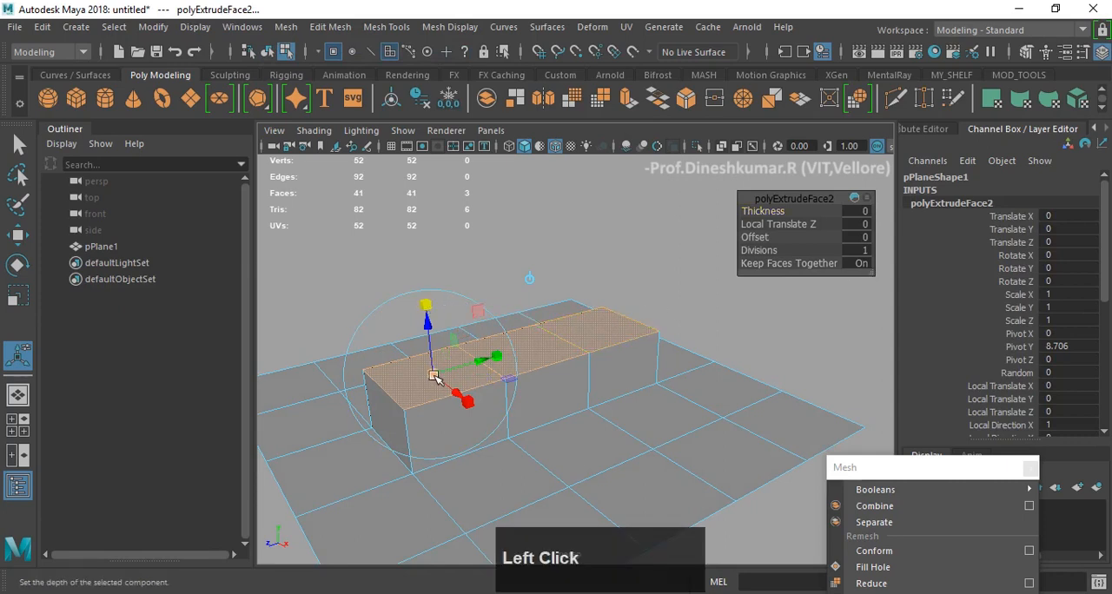
left_click_drag(435, 377, 412, 396)
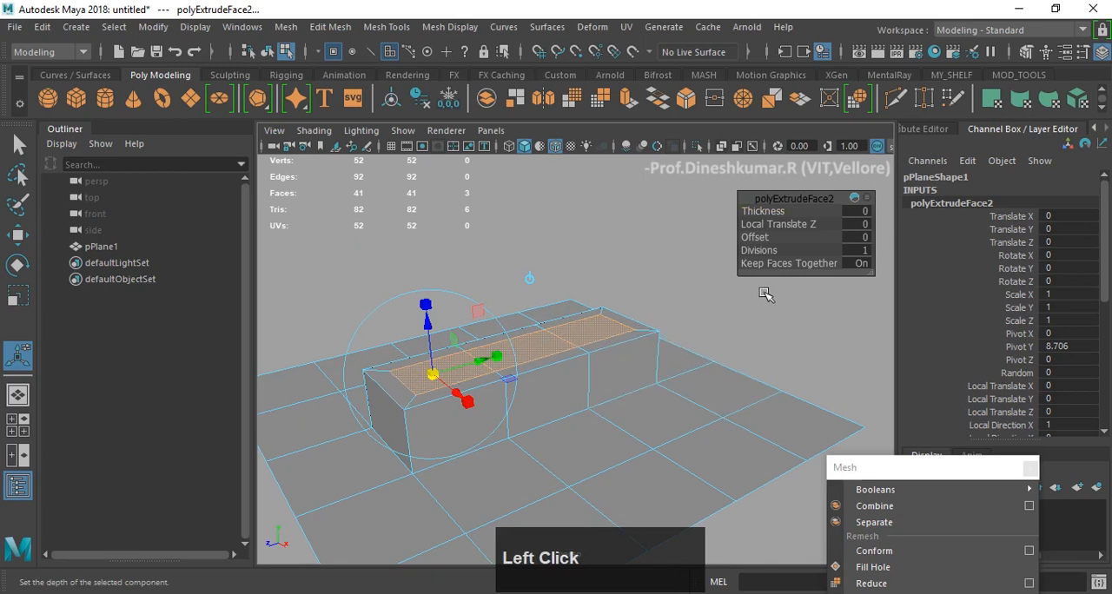
key("ctrl+z")
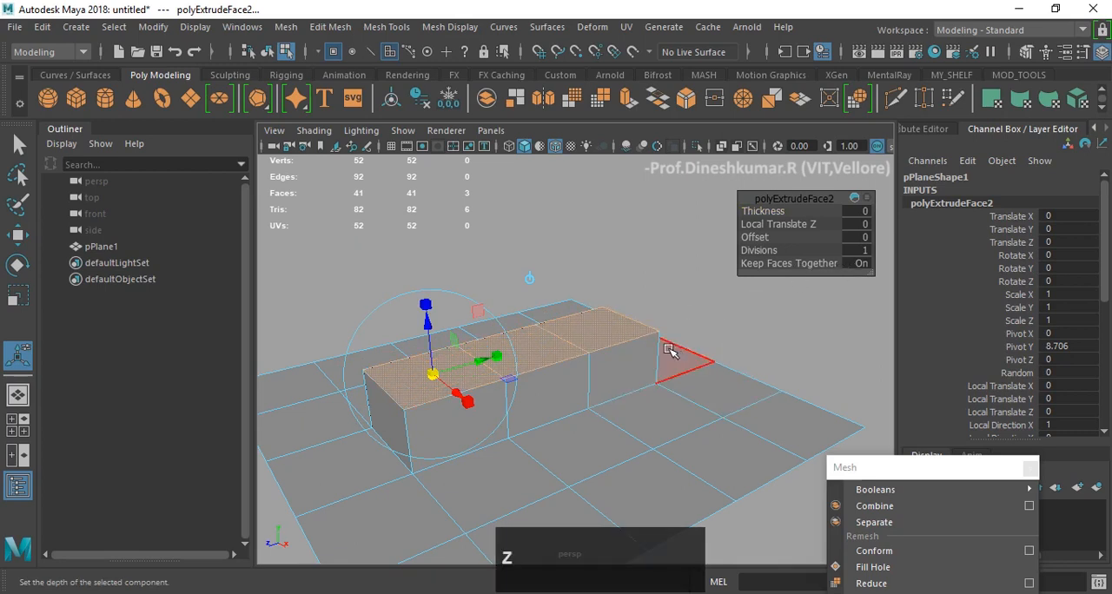
- Turn Keep Faces Together off and scale the three extruded faces inward individually
left_click(859, 263)
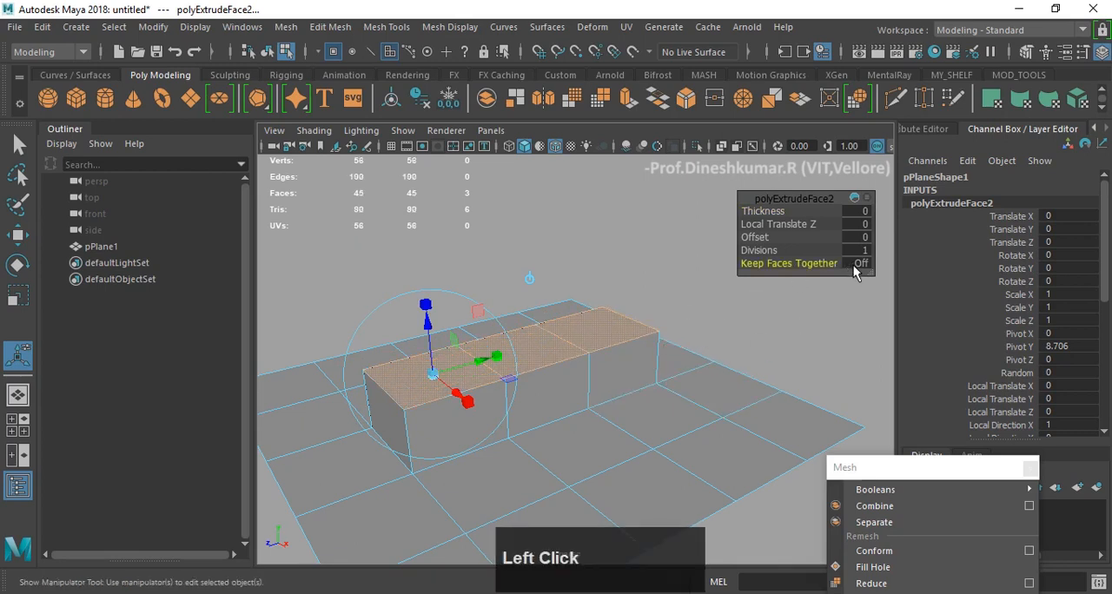
left_click(427, 307)
left_click_drag(433, 371, 415, 377)
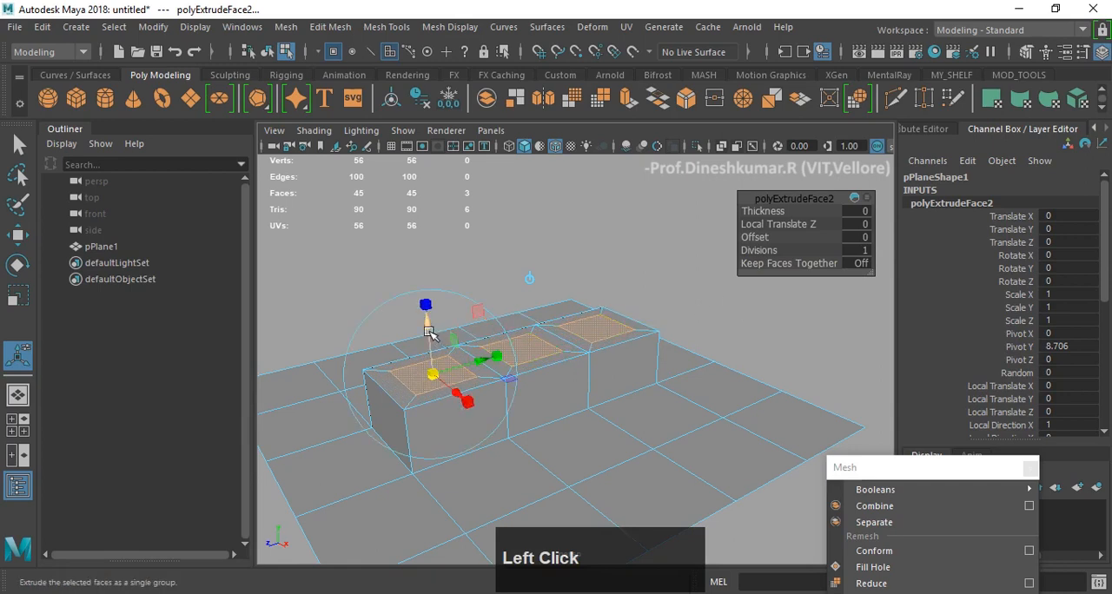
- Extrude the three inset faces again and raise them to a Local Translate Z of about 9.626
key("g")
left_click_drag(429, 330, 427, 251)
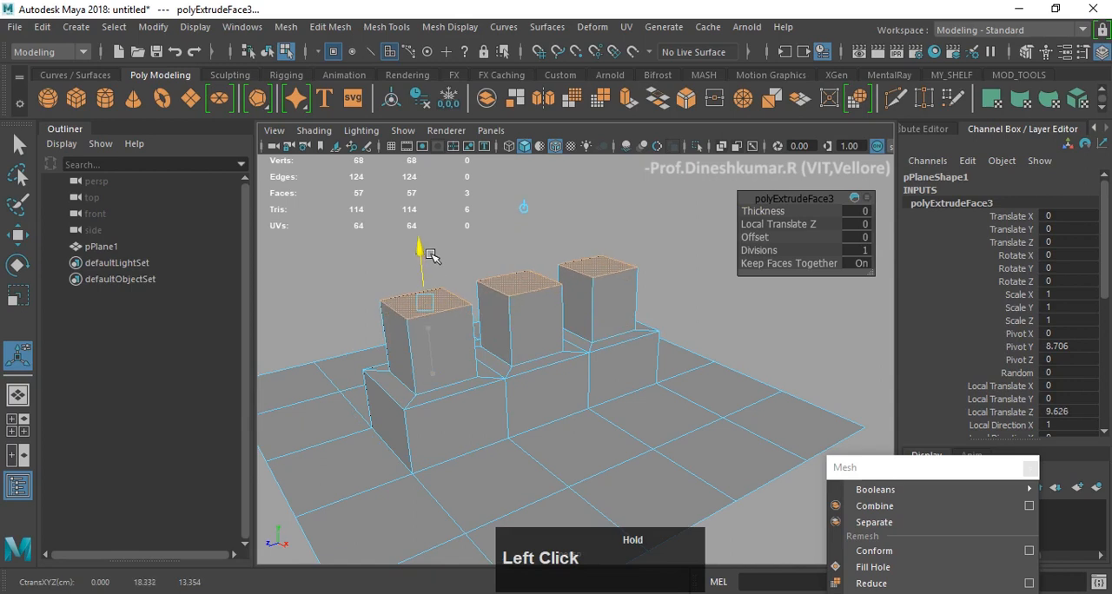
left_click_drag(509, 248, 493, 240, "alt")
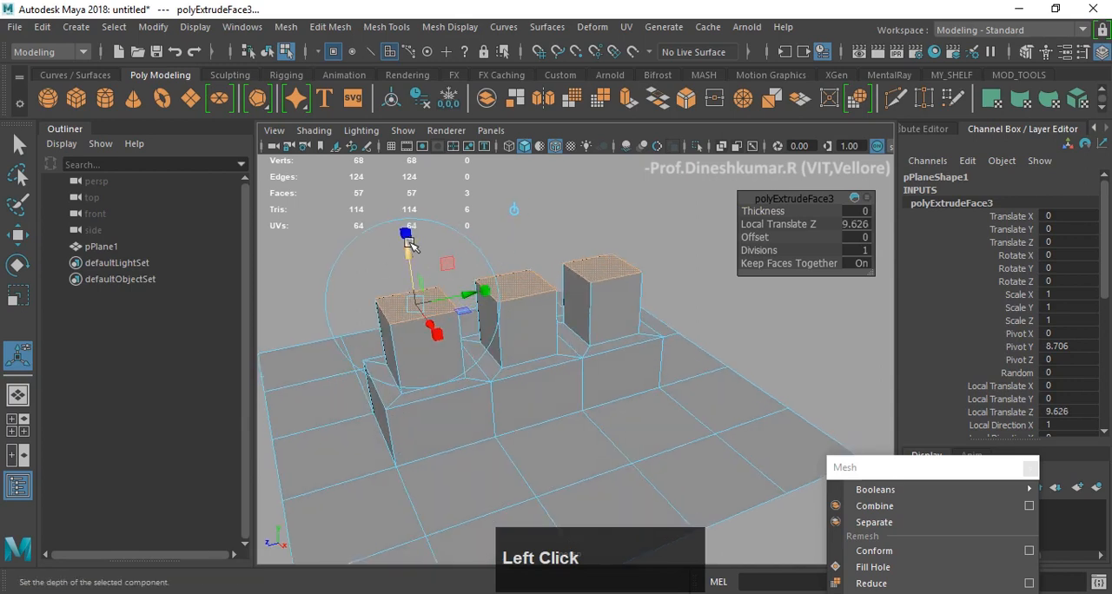
- Extrude the tops of the three raised blocks and scale the new faces inward
key("g")
left_click(413, 297)
left_click_drag(394, 304, 385, 309)
- Extrude the smaller inset faces upward to a Local Translate Z of about 9.119, forming narrow top columns
key("g")
left_click_drag(411, 258, 397, 178)
left_click_drag(467, 266, 533, 284, "alt")
middle_click_drag(533, 330, 535, 294, "alt")
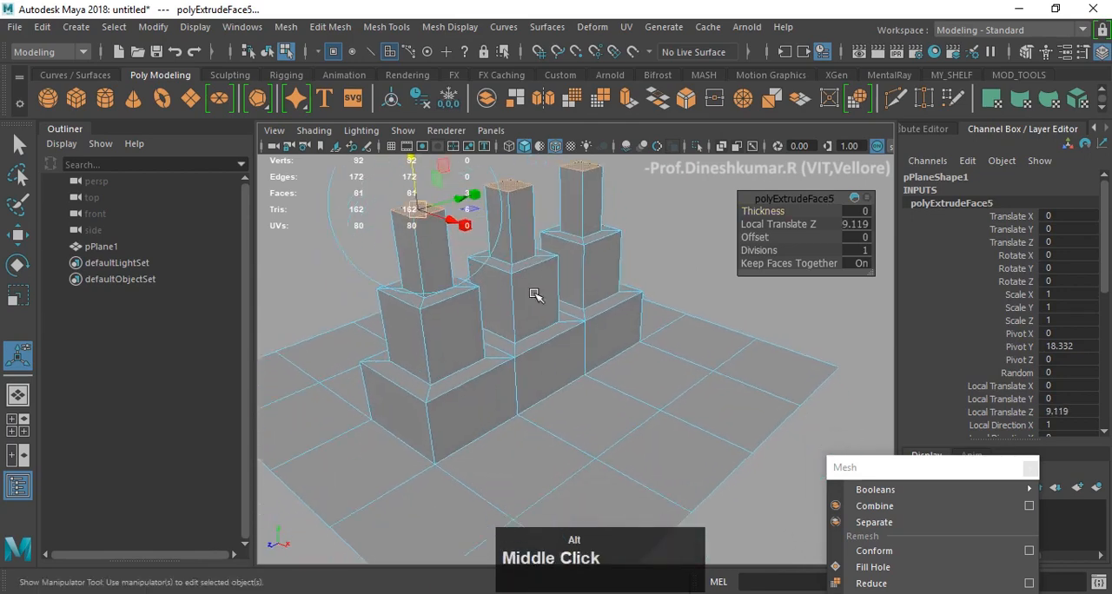
left_click_drag(535, 293, 514, 292, "alt")
- Select three adjacent flat faces of the plane in front of the towers and apply Extrude Face to them
right_click_drag(645, 381, 639, 426)
left_click(581, 480)
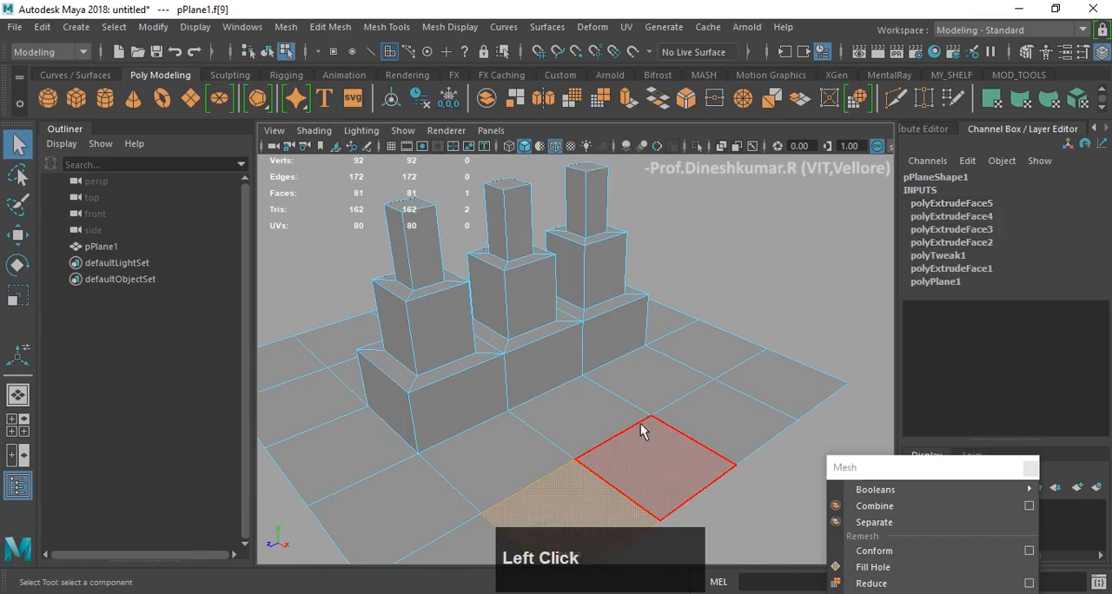
left_click_drag(642, 426, 603, 414, "alt")
left_click(608, 428, "shift")
right_click_drag(657, 241, 698, 287, "shift")
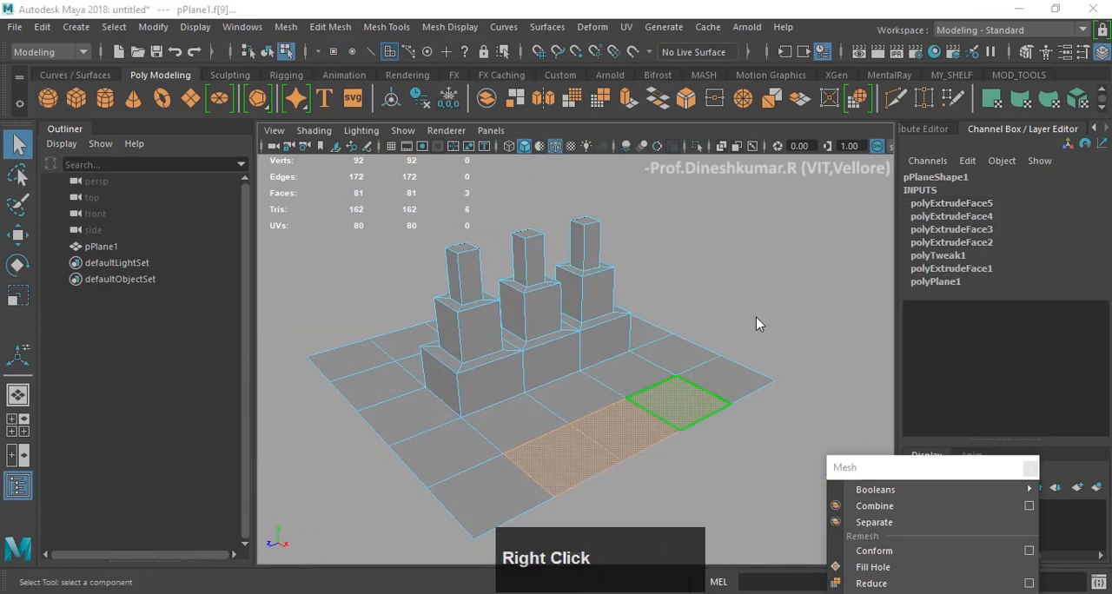
left_click(803, 210)
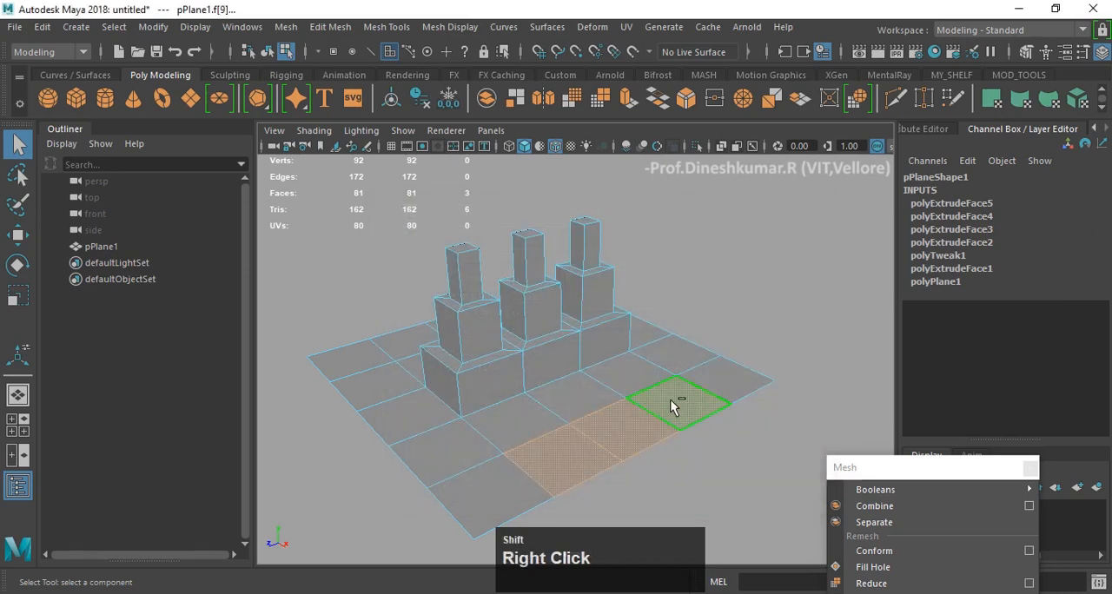
right_click_drag(670, 399, 759, 318, "shift")
right_click_drag(700, 301, 678, 288, "shift")
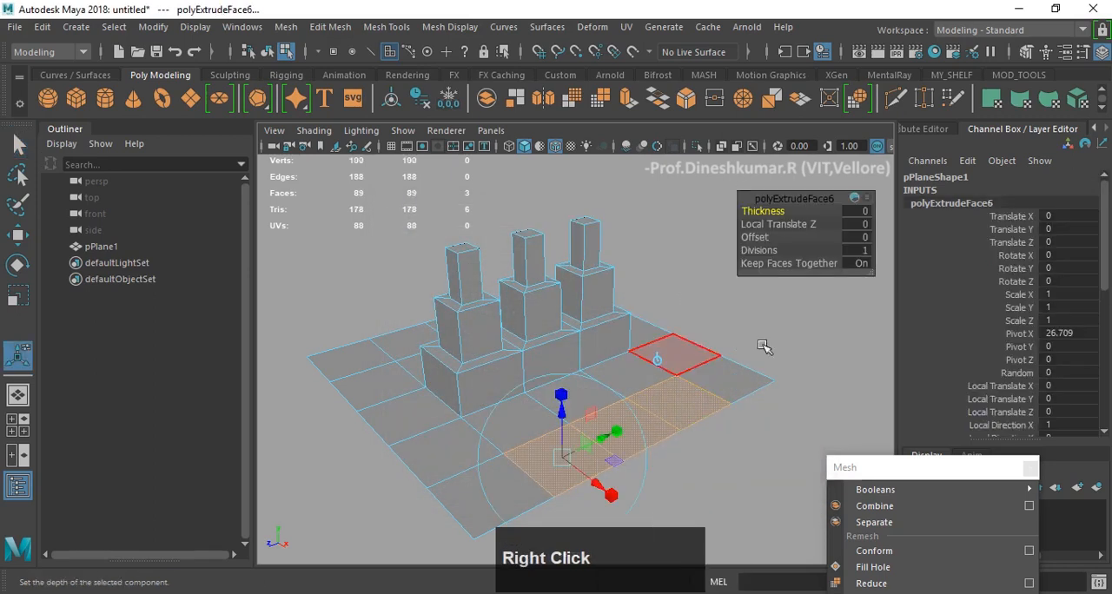
- With Keep Faces Together on, raise the three faces about 6.8 units, then extrude again and scale the top inward as one group
left_click(857, 265)
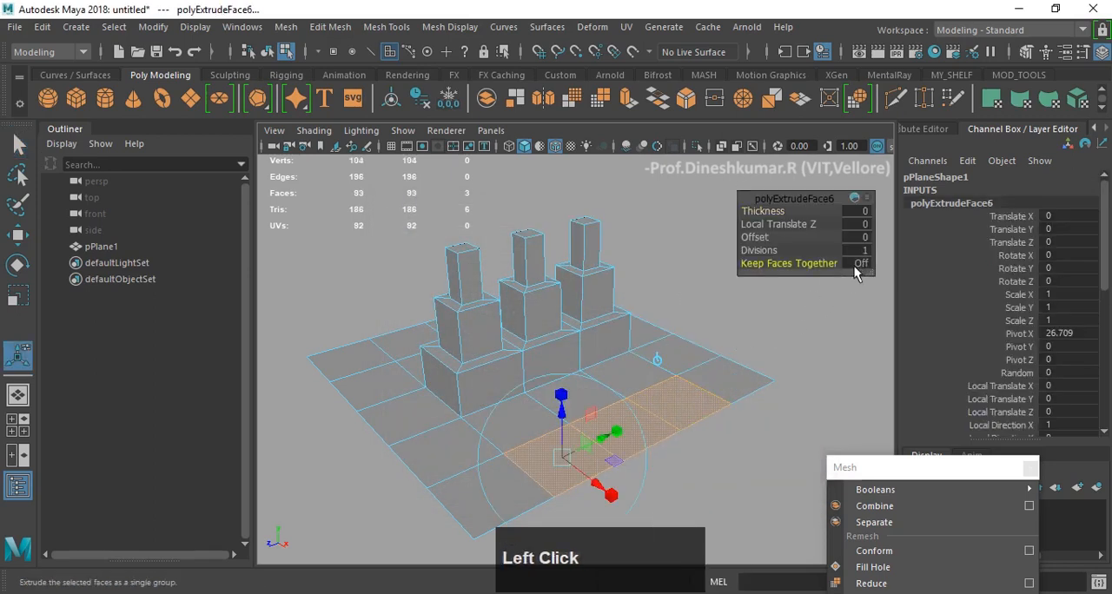
left_click(857, 263)
left_click_drag(566, 409, 563, 373)
key("g")
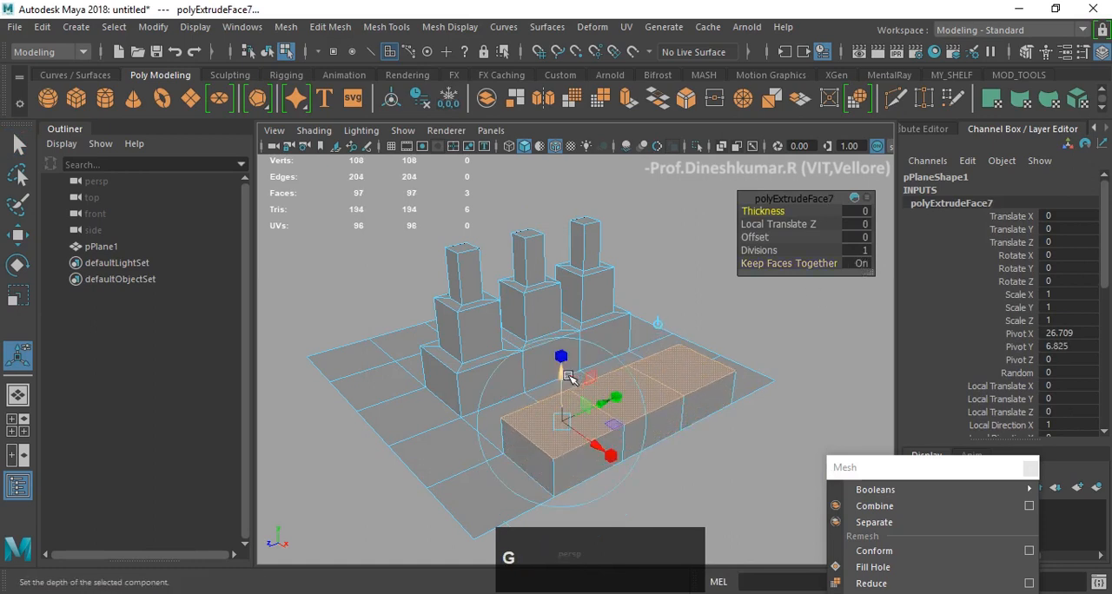
left_click_drag(564, 422, 585, 345)
- Return to object mode, delete the extruded plane and close the floating Mesh menu
key("w")
scroll(734, 355, "up", 3)
right_click_drag(578, 373, 758, 242)
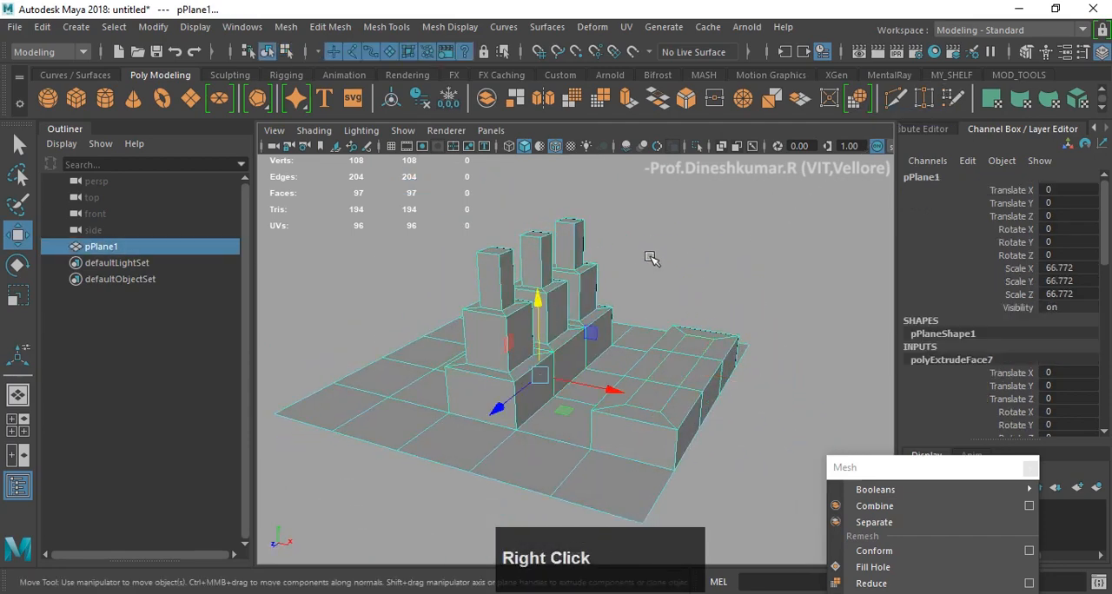
key("Delete")
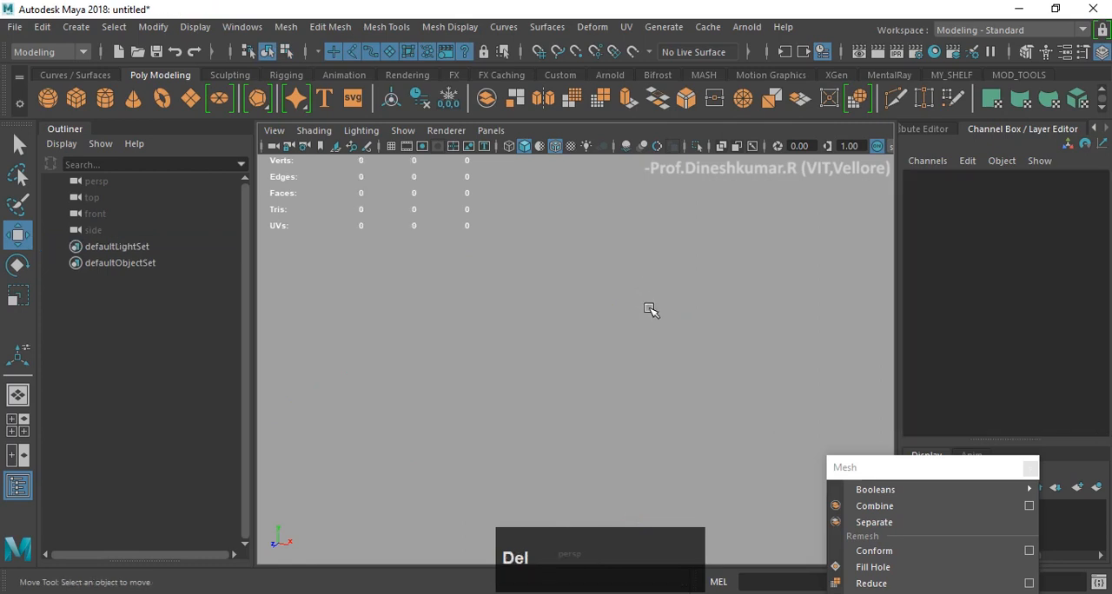
key("F9")
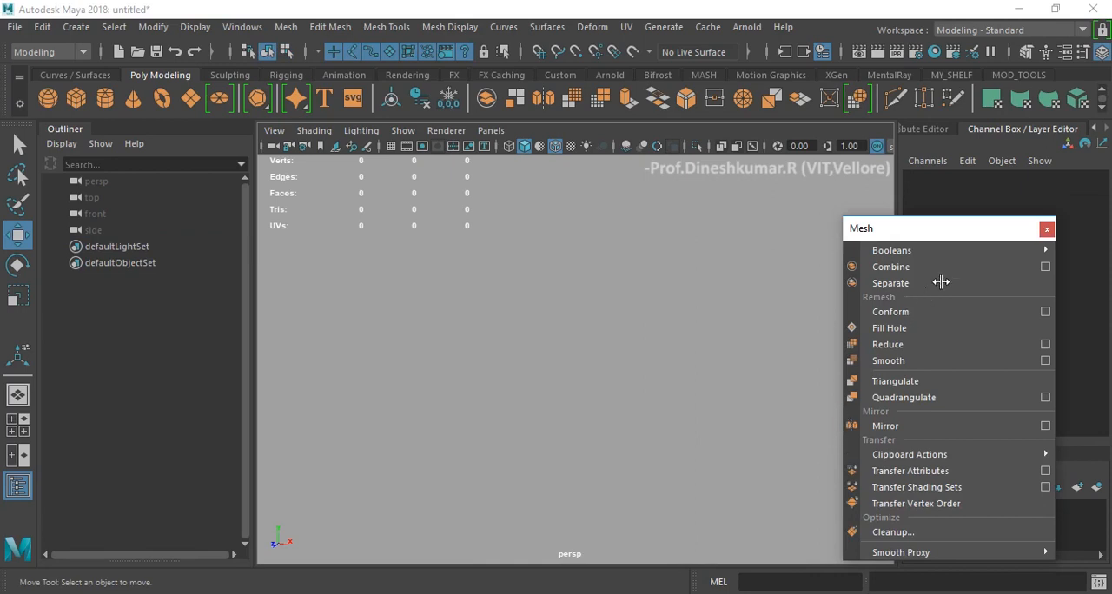
left_click(1047, 229)
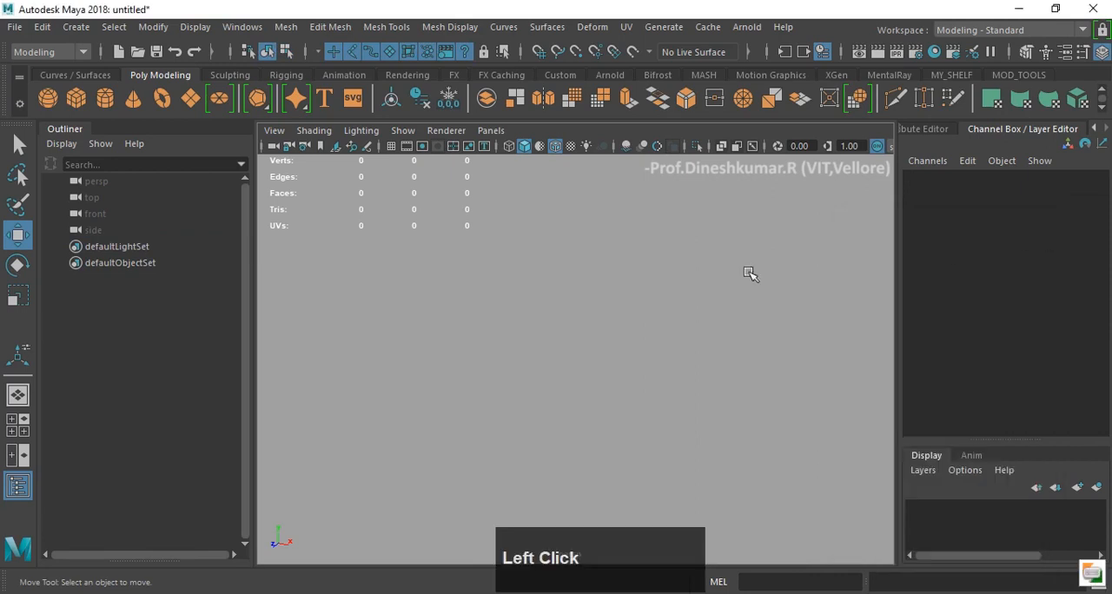
left_click(194, 100)
key("r")
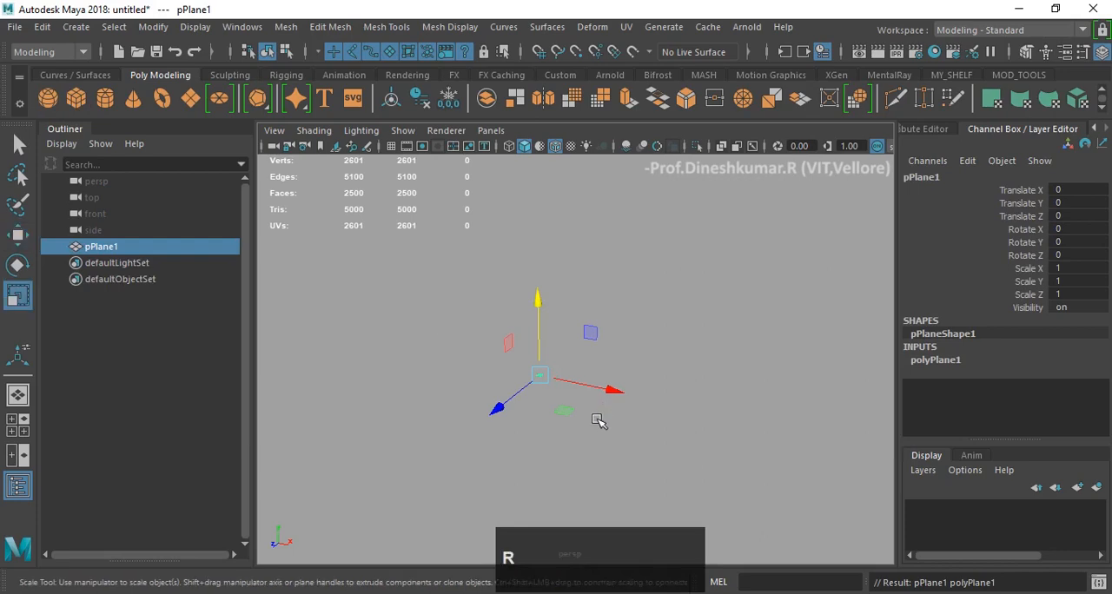
left_click_drag(536, 377, 770, 340)
scroll(979, 326, "down", 1)
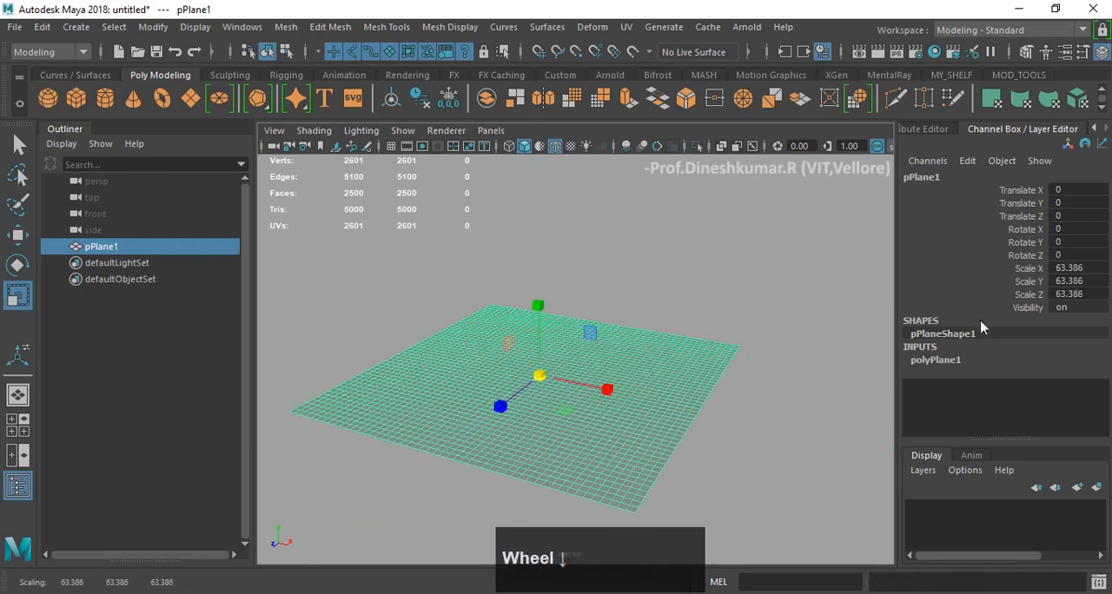
key("ctrl+z")
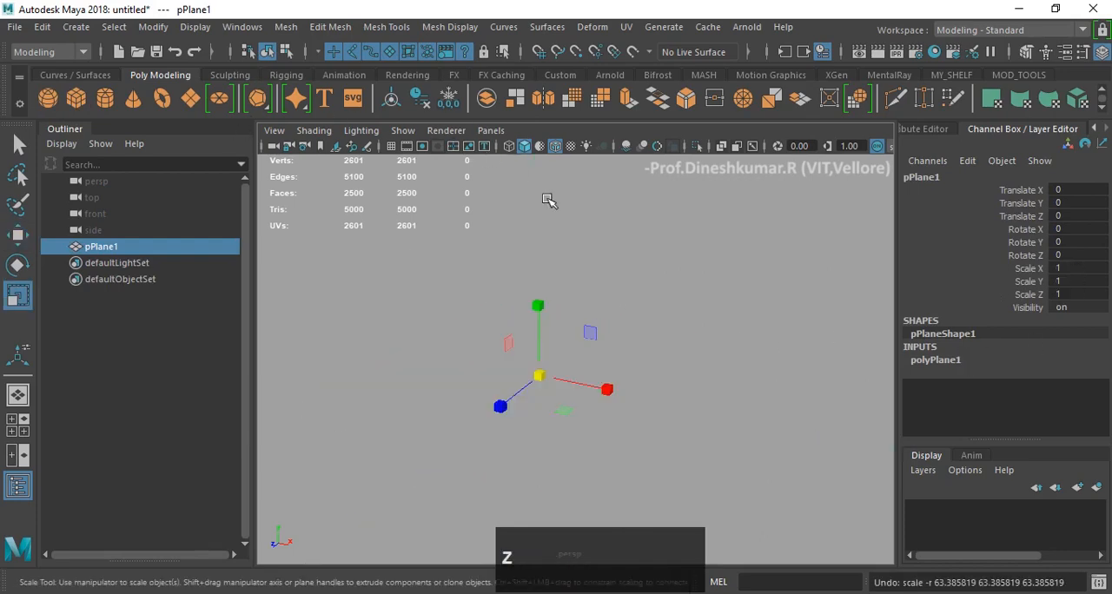
key("ctrl+z")
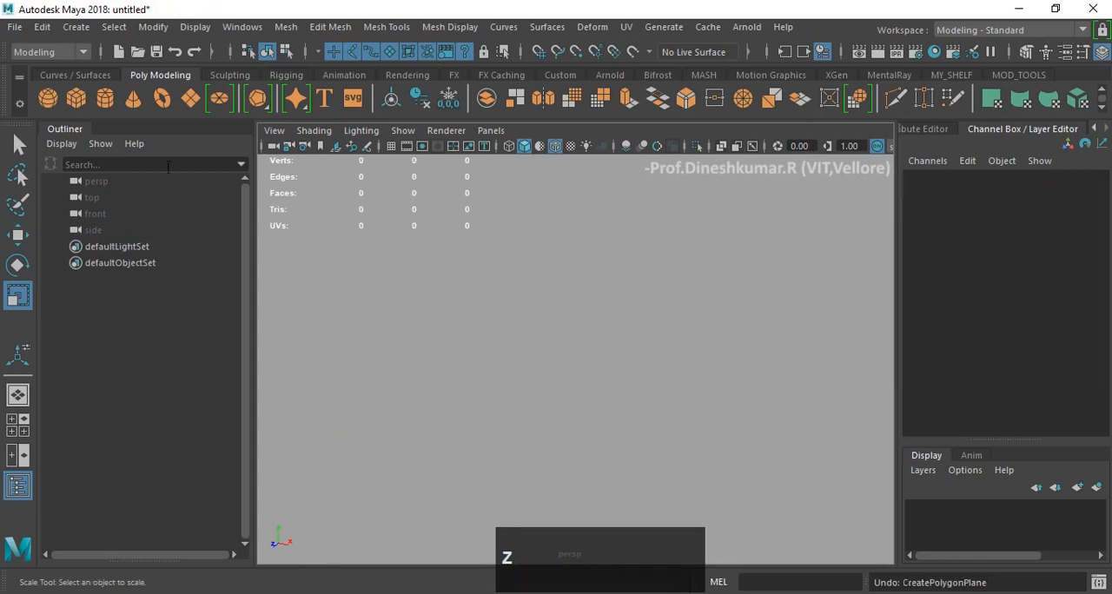
- Create a polygon plane with 5 width divisions and 5 height divisions through its creation options
left_click(155, 27)
left_click(76, 27)
left_click(77, 27)
mouse_move(192, 99)
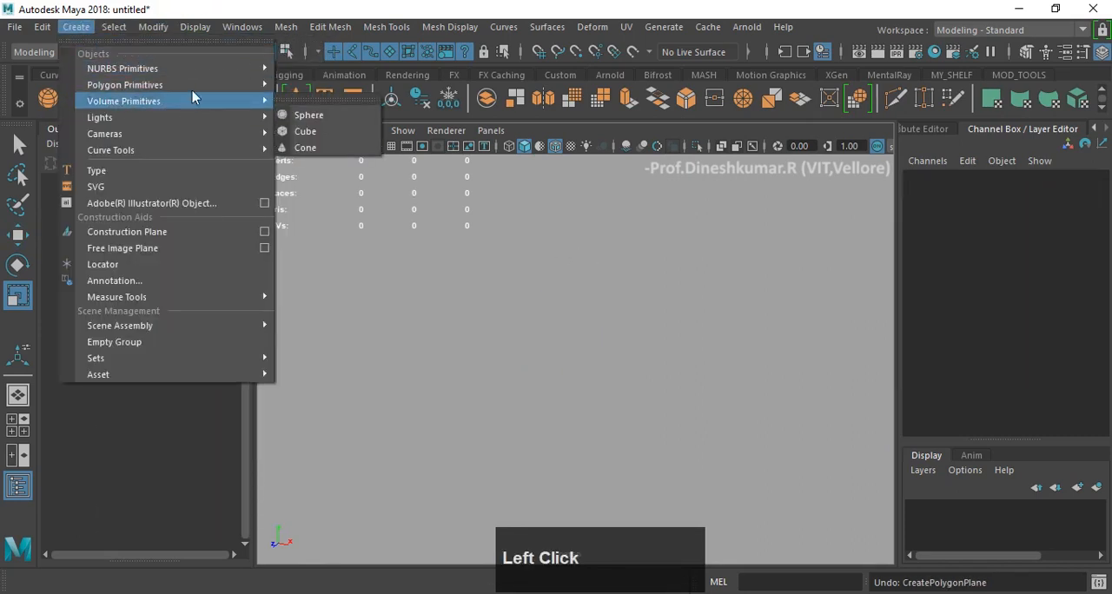
left_click(435, 181)
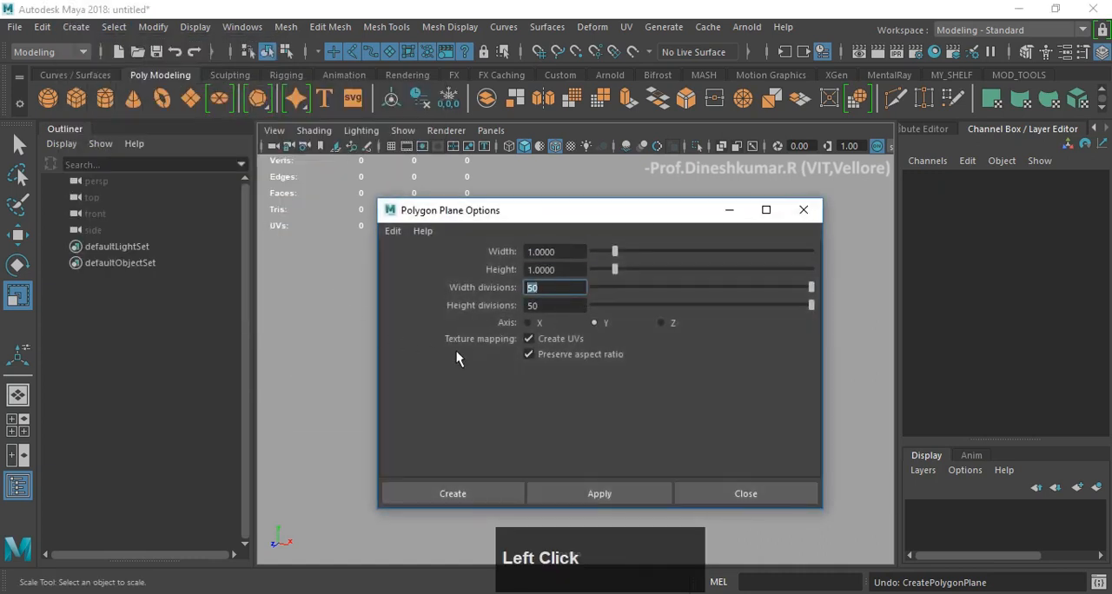
type("6")
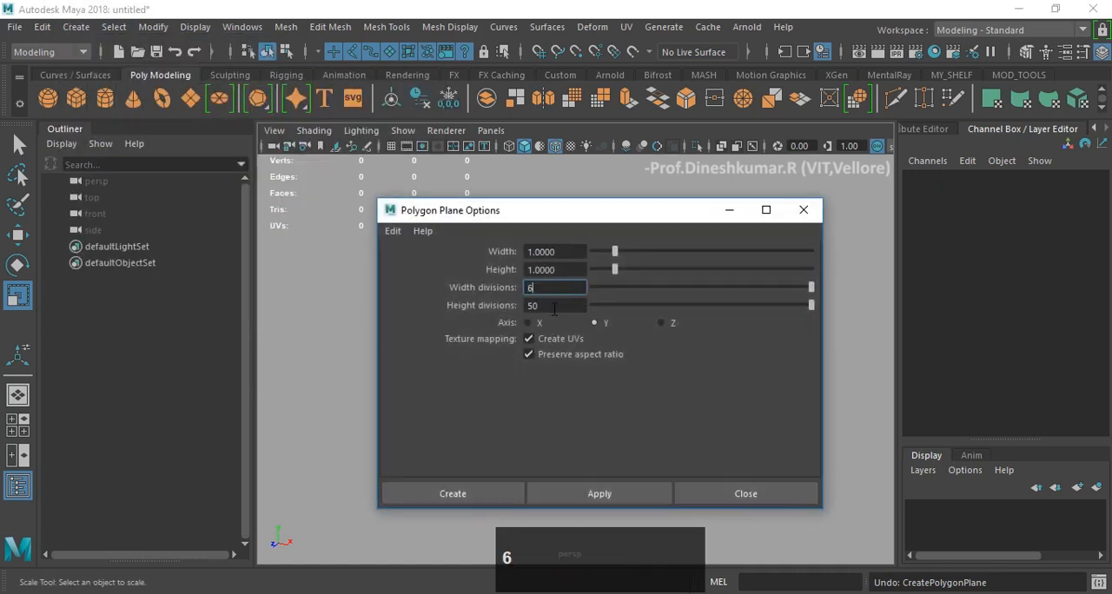
left_click(528, 305)
type("5")
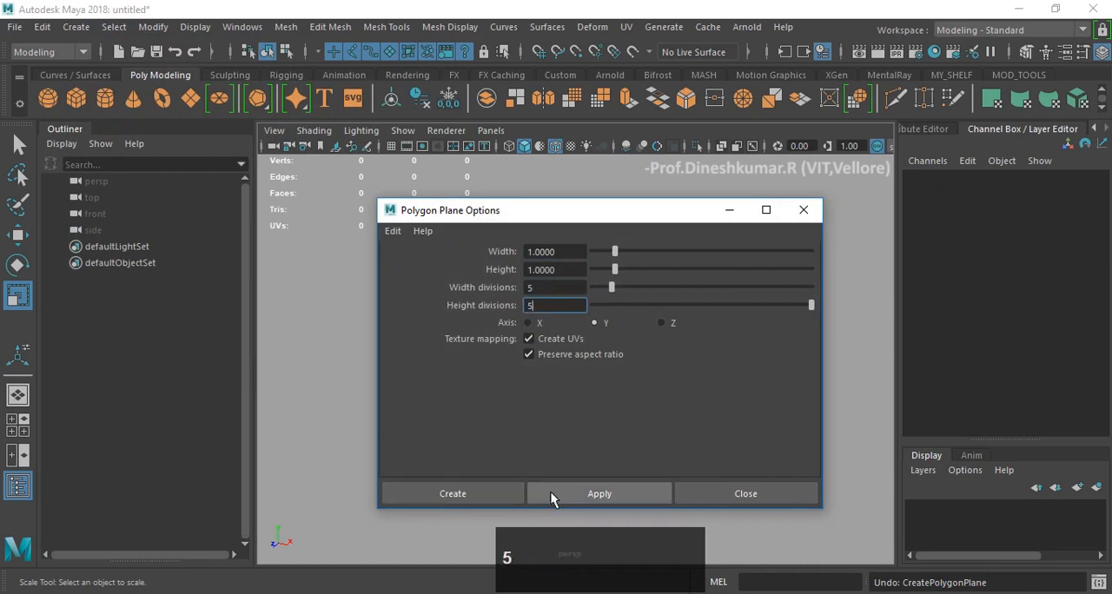
left_click(574, 493)
left_click(745, 493)
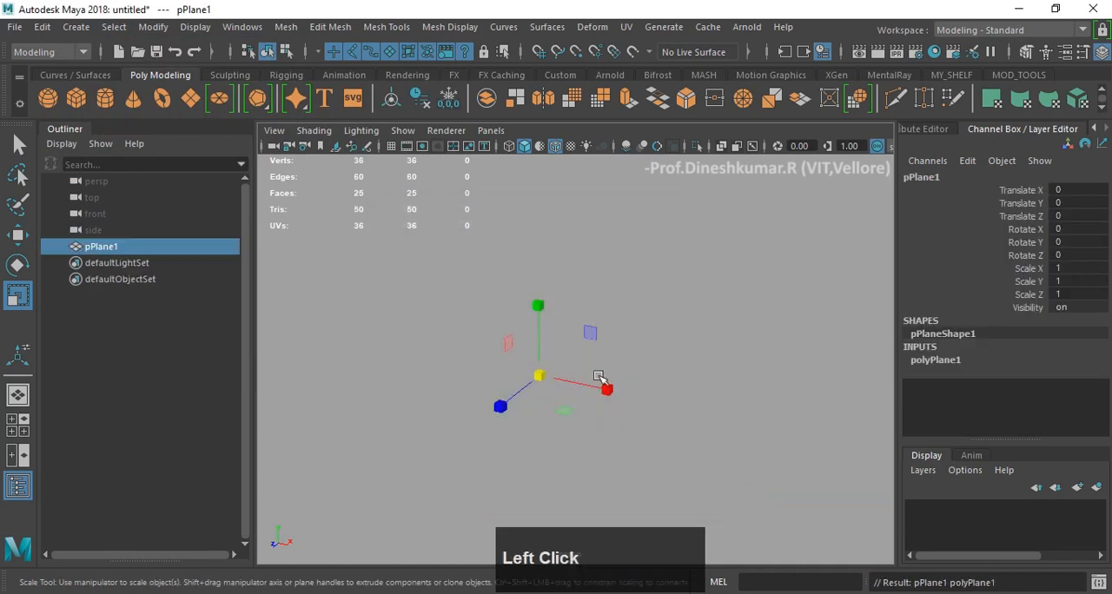
- Scale the new plane uniformly to about 56.454 and frame it with the Move tool active
left_click_drag(540, 375, 747, 352)
key("w")
key("f")
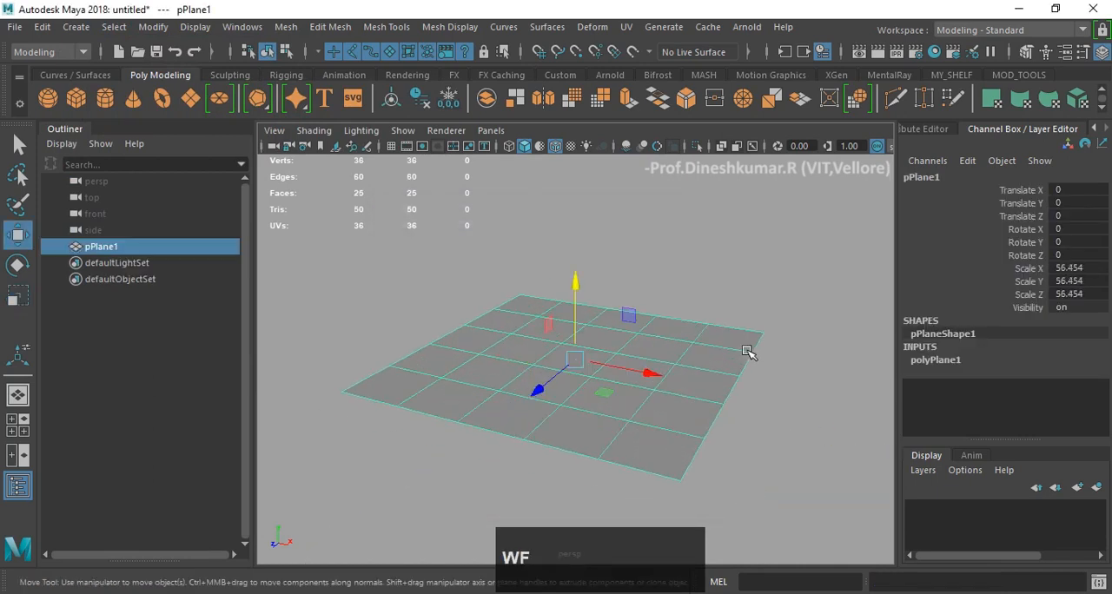
left_click_drag(682, 337, 554, 325, "alt")
key("w")
scroll(640, 320, "up", 3, "alt")
- Select three adjacent faces in one row of the plane and extrude them upward about 5.3 units with the Move tool
left_click(739, 247)
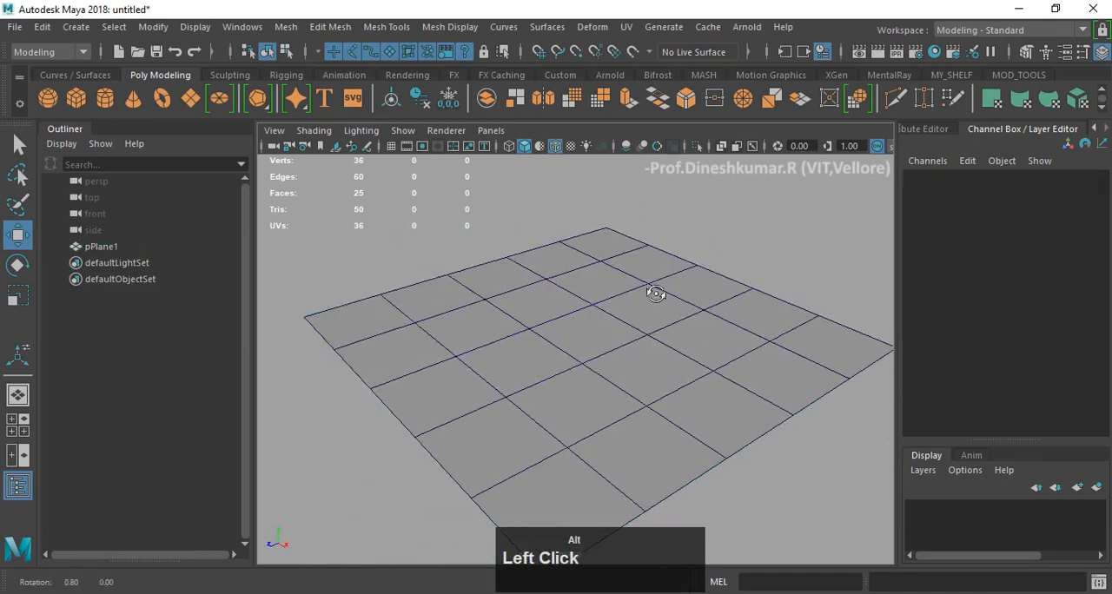
left_click(600, 319)
left_click_drag(588, 323, 586, 359, "alt")
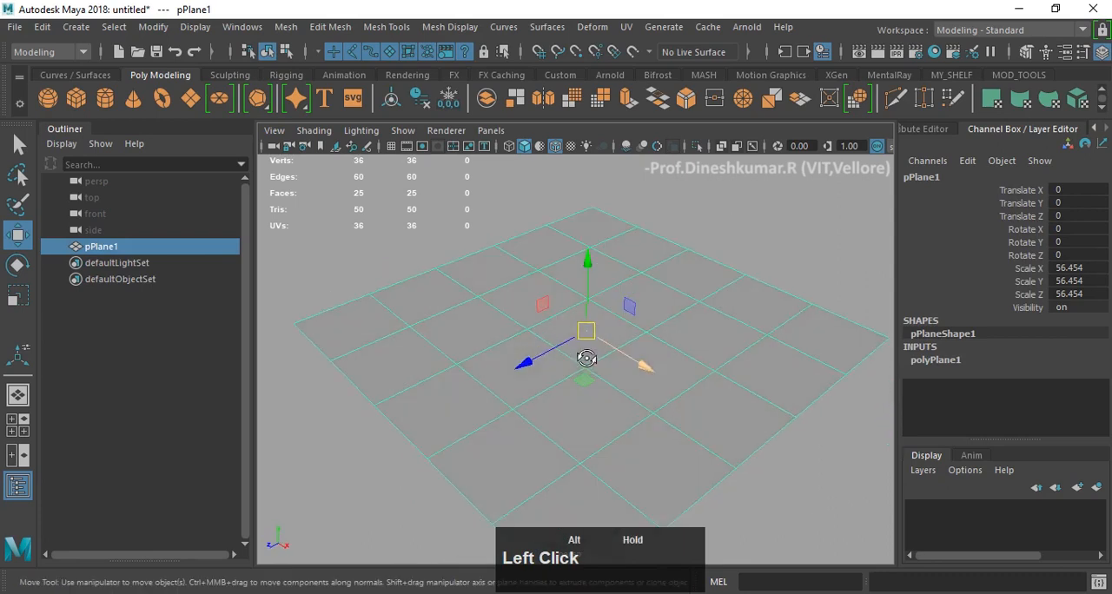
right_click_drag(498, 331, 471, 346)
left_click(472, 345)
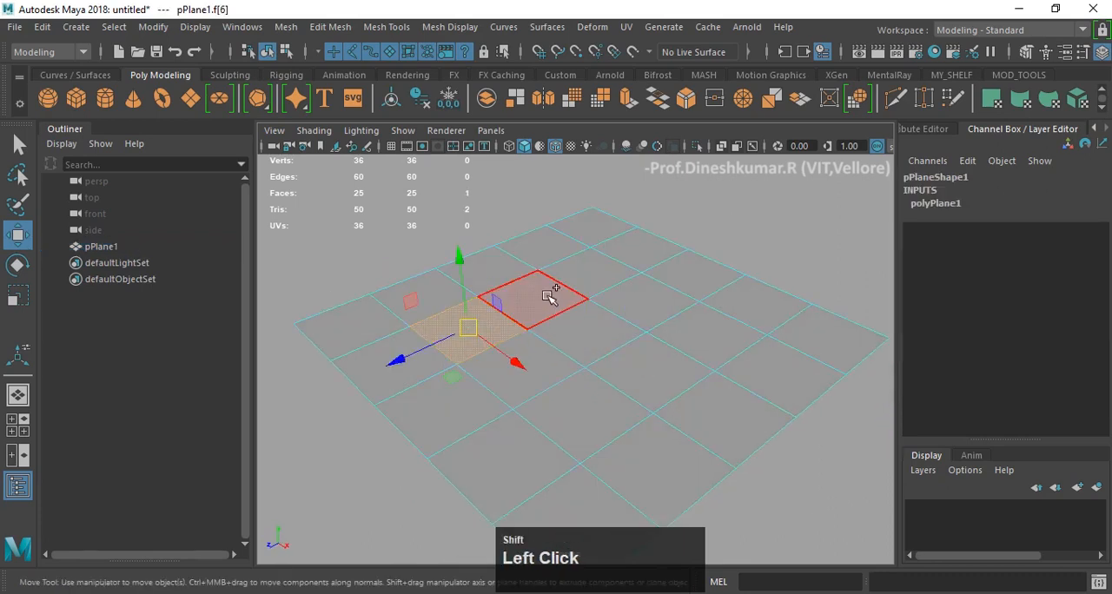
left_click(550, 297, "shift")
left_click(598, 273, "shift")
left_click_drag(605, 268, 620, 266, "alt")
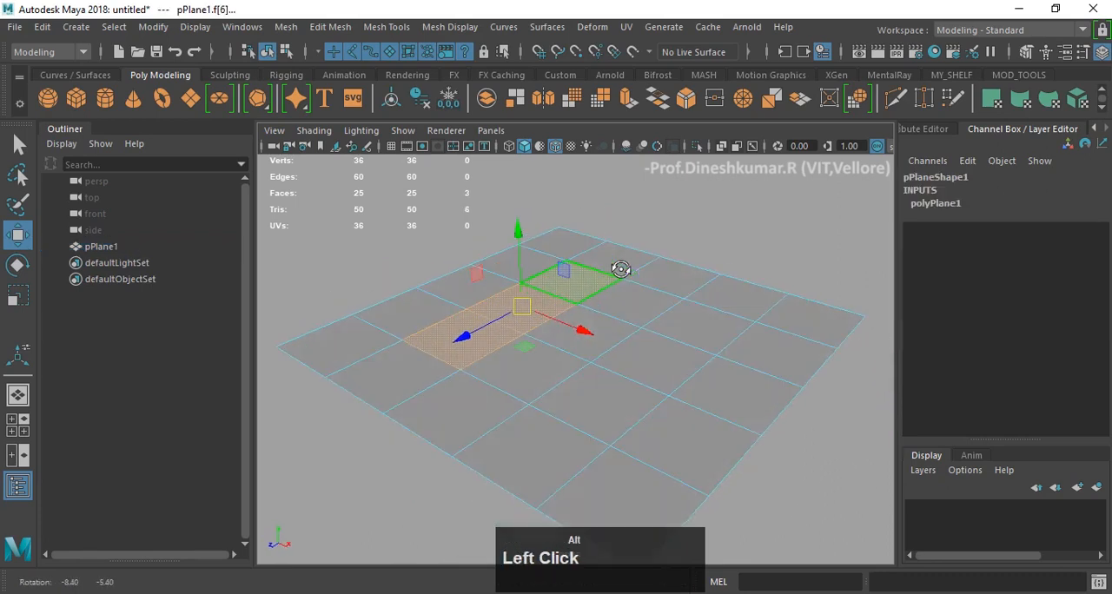
left_click_drag(524, 244, 519, 217, "shift")
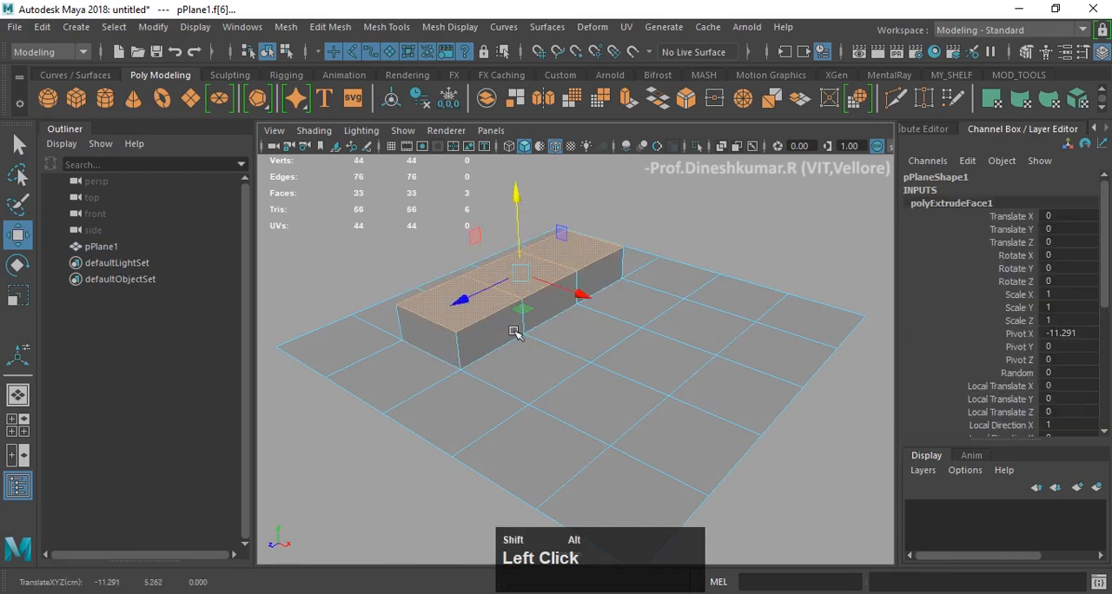
- Examine the extruded block on the plane from several angles and distances
left_click_drag(519, 322, 607, 291, "alt")
middle_click_drag(623, 264, 628, 308, "alt")
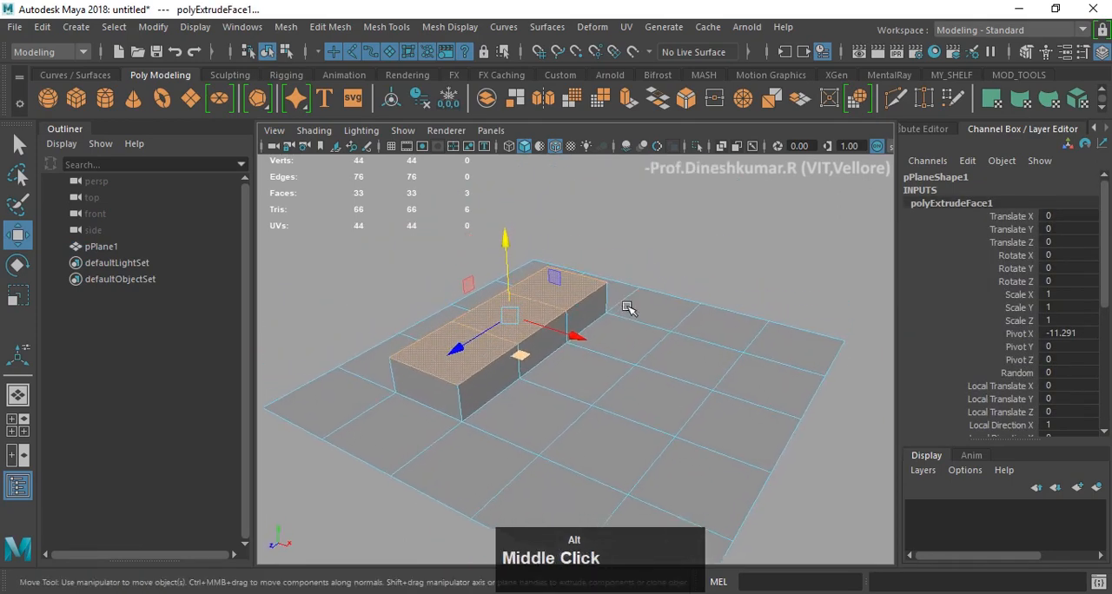
left_click_drag(628, 308, 595, 310, "alt")
scroll(596, 304, "up", 3)
middle_click_drag(597, 296, 597, 300, "alt")
scroll(597, 301, "down", 3)
left_click_drag(596, 304, 594, 315, "alt")
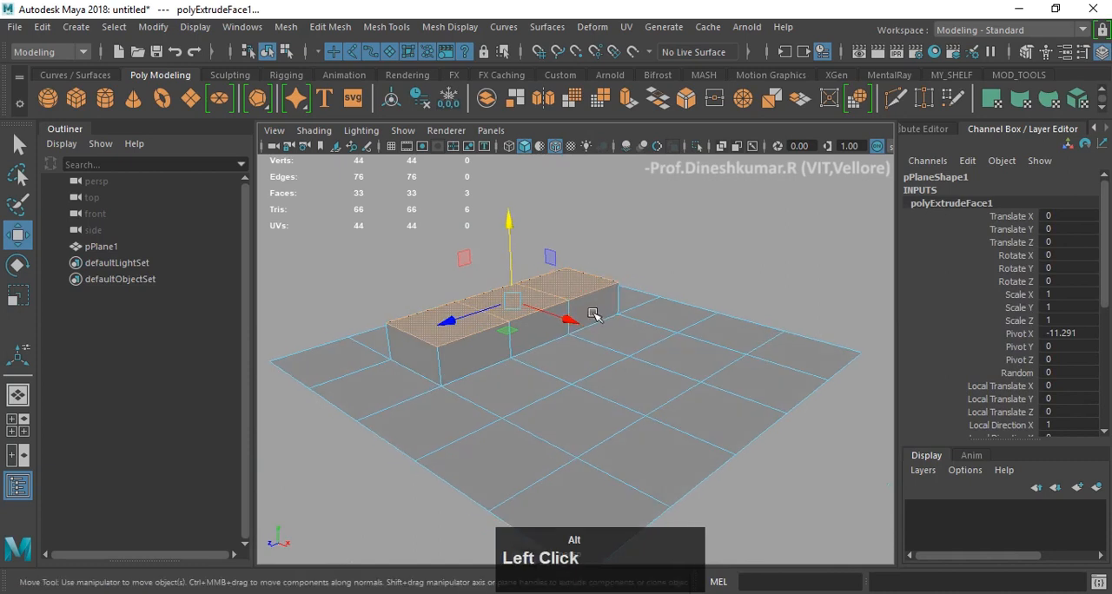
- Try to extrude a second row of three adjacent faces parallel to the first block, and undo the attempt
left_click(566, 443)
key("ctrl+e")
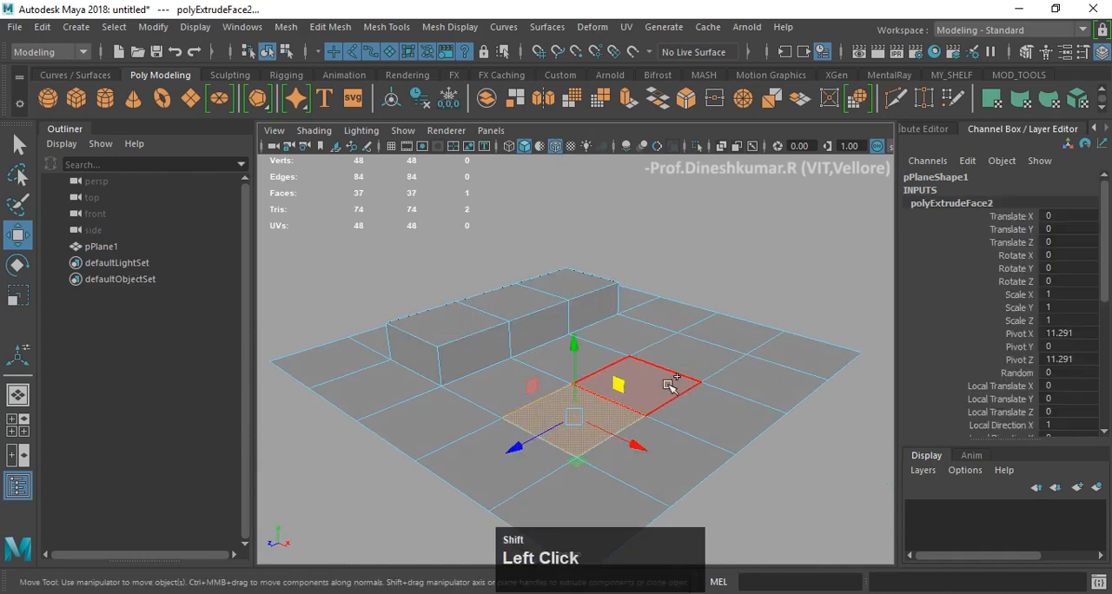
left_click(647, 351, "shift")
key("ctrl+e")
left_click_drag(645, 318, 643, 296)
key("z")
key("z")
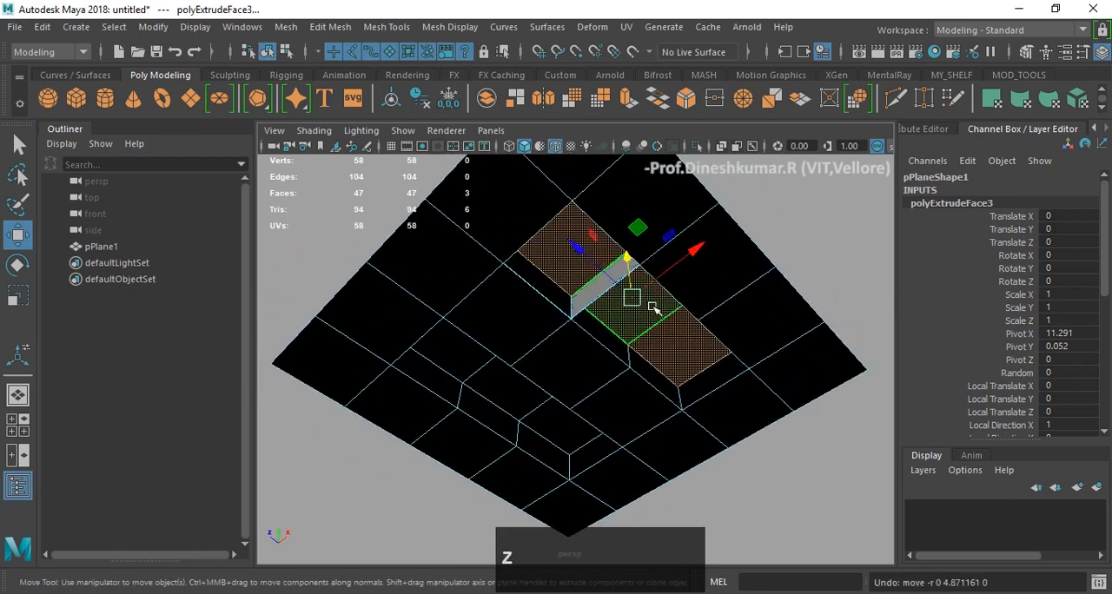
key("z")
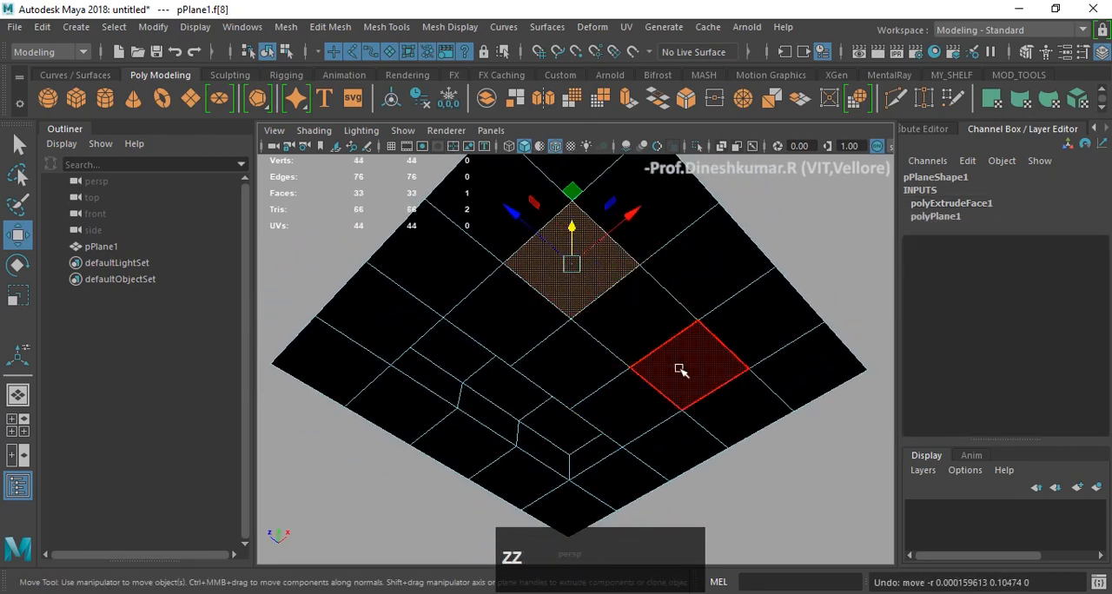
- Select three adjacent faces in a row parallel to the first block, extrude them upward with the Move tool and return to object mode
left_click(638, 333, "shift")
left_click(692, 361, "shift")
left_click_drag(632, 283, 573, 347)
key("z")
left_click(642, 214)
left_click_drag(532, 317, 525, 349, "alt")
right_click_drag(558, 338, 686, 233)
right_click_drag(621, 271, 745, 101)
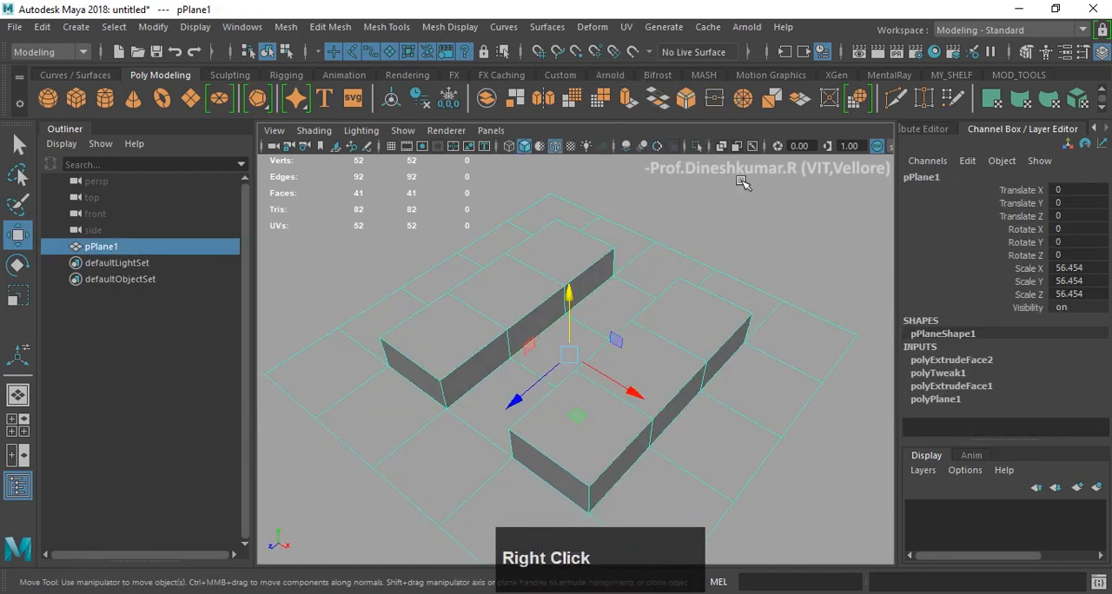
- Reselect the plane with its two extruded blocks and apply Smooth with 1 division
left_click(739, 179)
left_click(637, 290)
left_click_drag(650, 292, 679, 274, "alt")
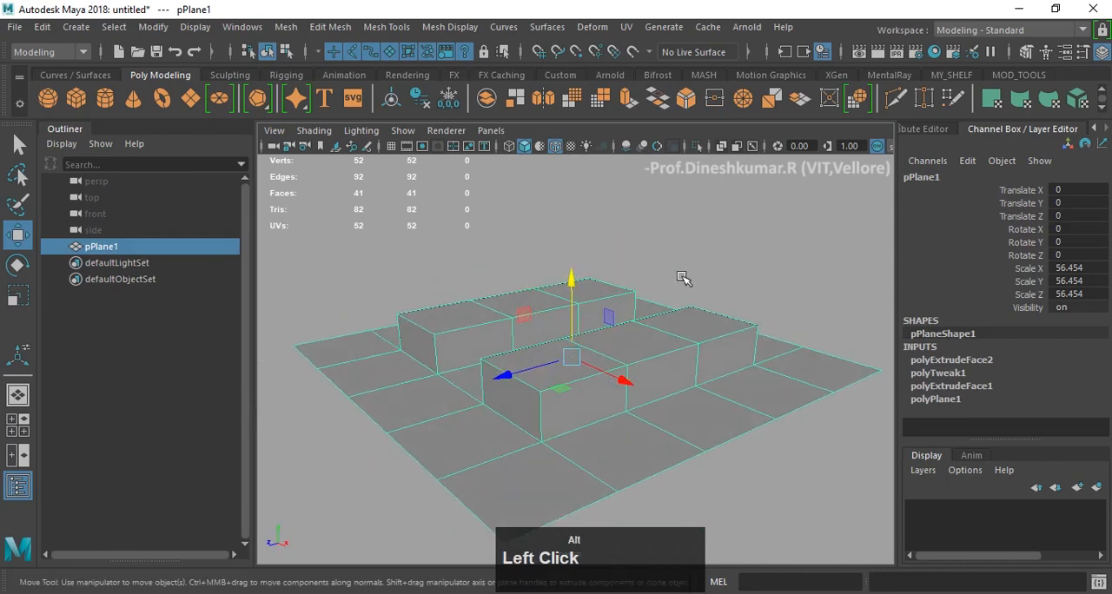
left_click_drag(669, 313, 660, 318, "alt")
mouse_move(648, 209)
right_mouse_down("shift")
mouse_move(658, 310)
mouse_move(652, 217)
right_mouse_up("shift")
left_click(680, 231)
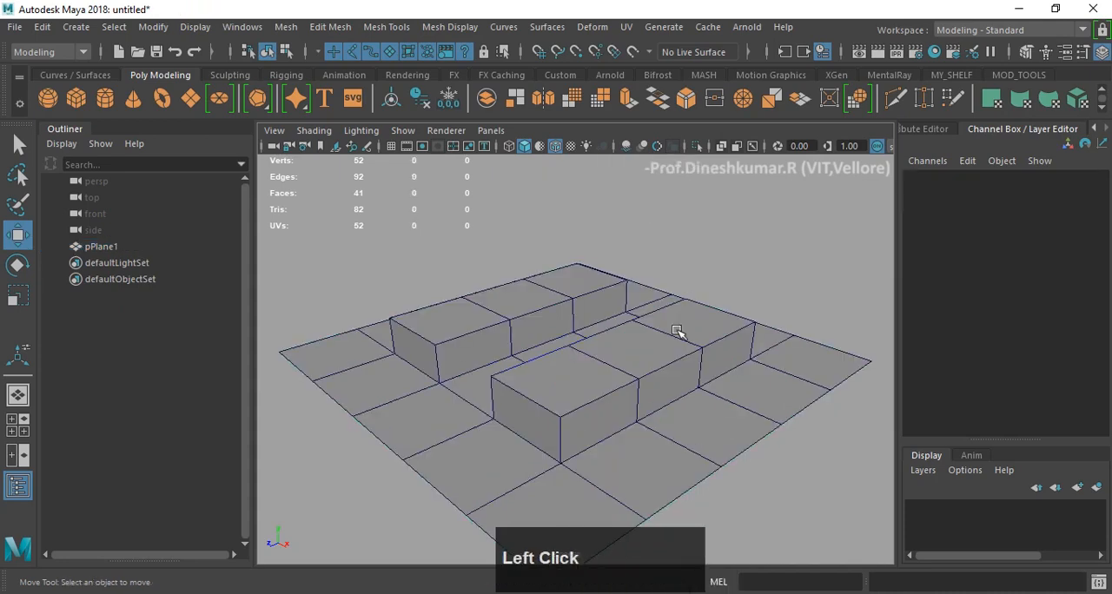
left_click(676, 329)
right_click_drag(652, 279, 654, 308, "shift")
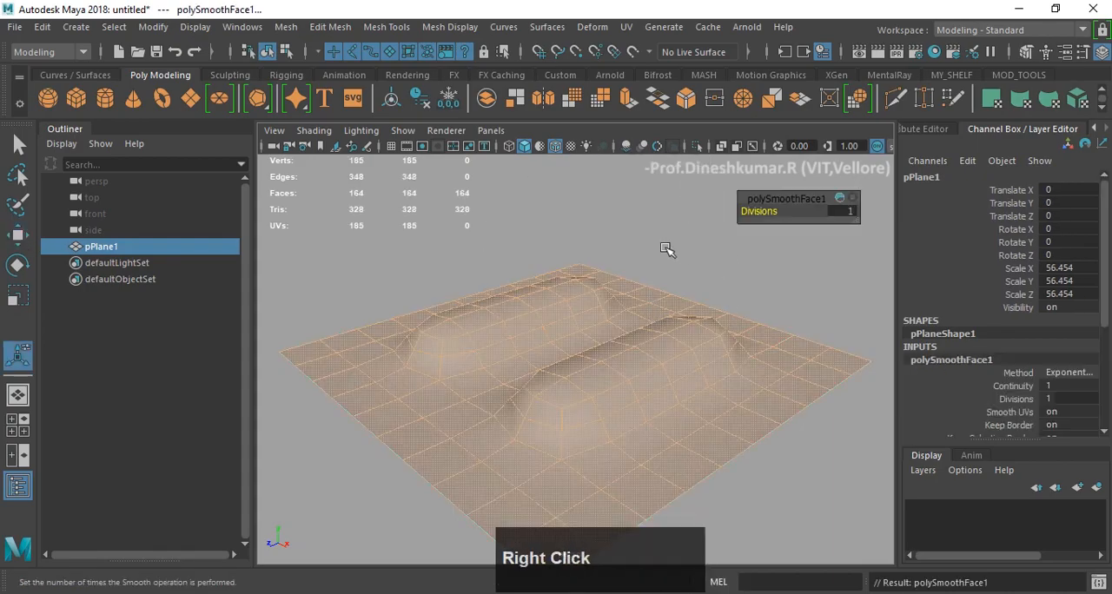
- Return to object mode, inspect the smoothed plane from different angles and undo the Smooth operation
left_click(665, 249)
left_click_drag(625, 261, 539, 251, "alt")
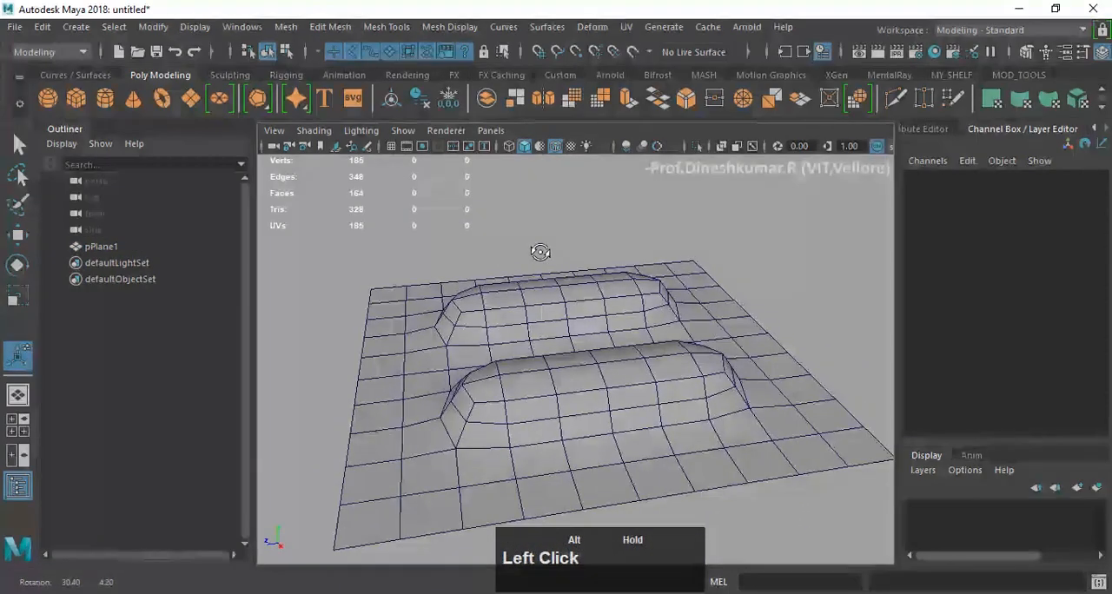
left_click_drag(605, 344, 707, 348, "alt")
left_click(635, 346)
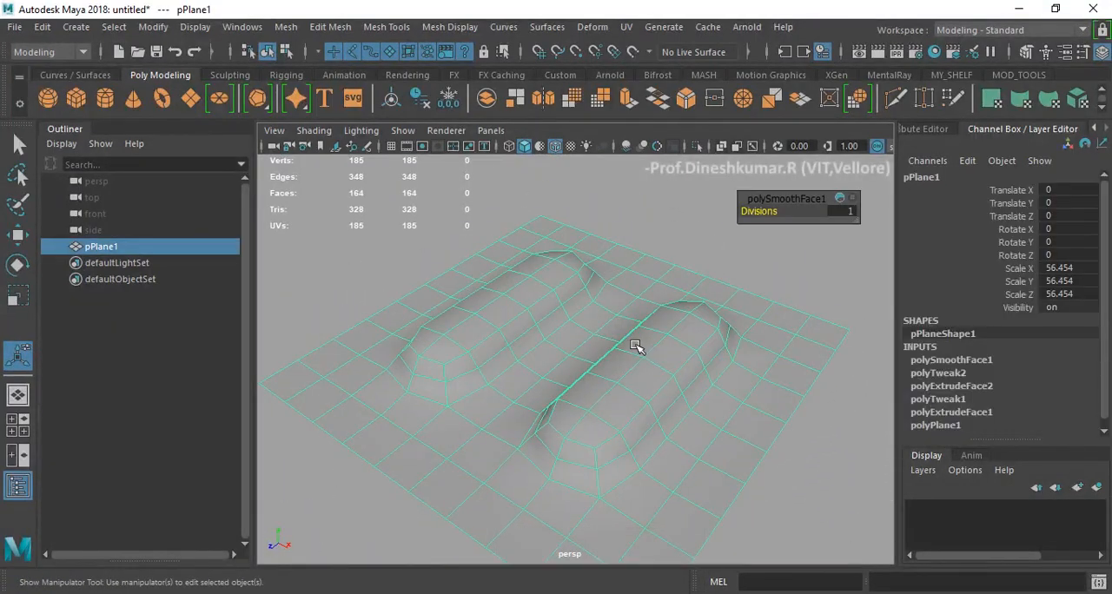
key("z")
key("z")
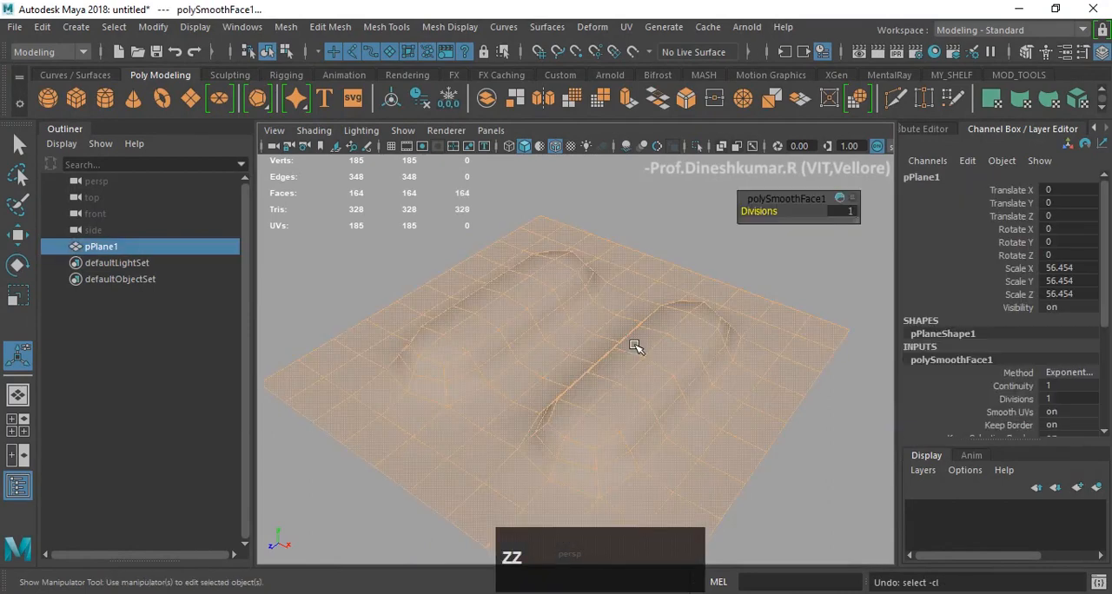
key("z")
- Reselect the unsmoothed plane with the Move tool active and display it in smooth mesh preview
left_click(637, 265)
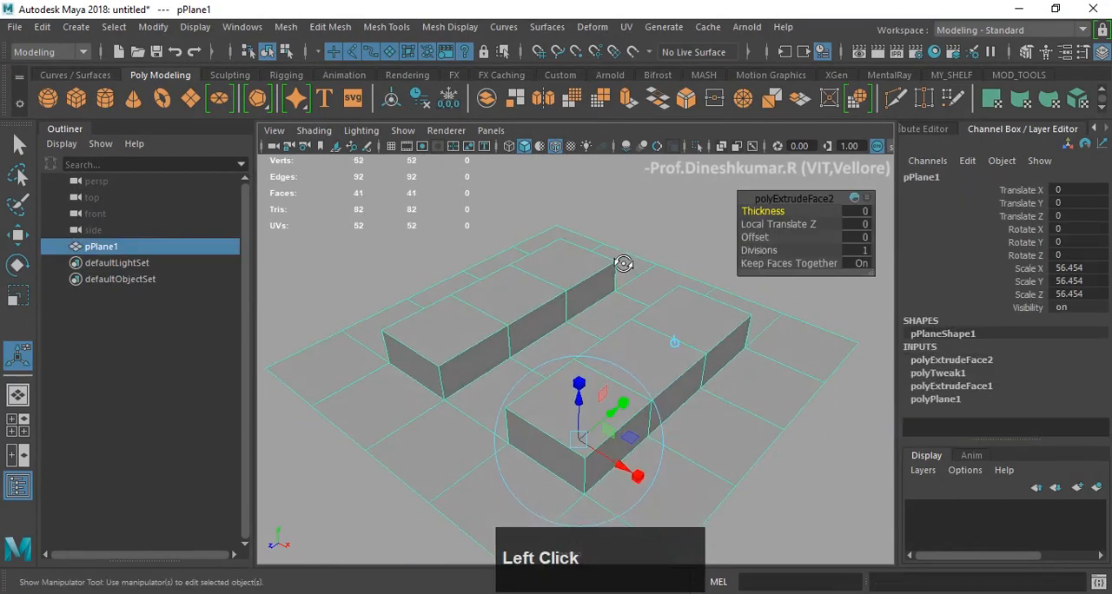
key("w")
left_click(693, 196)
left_click(678, 301)
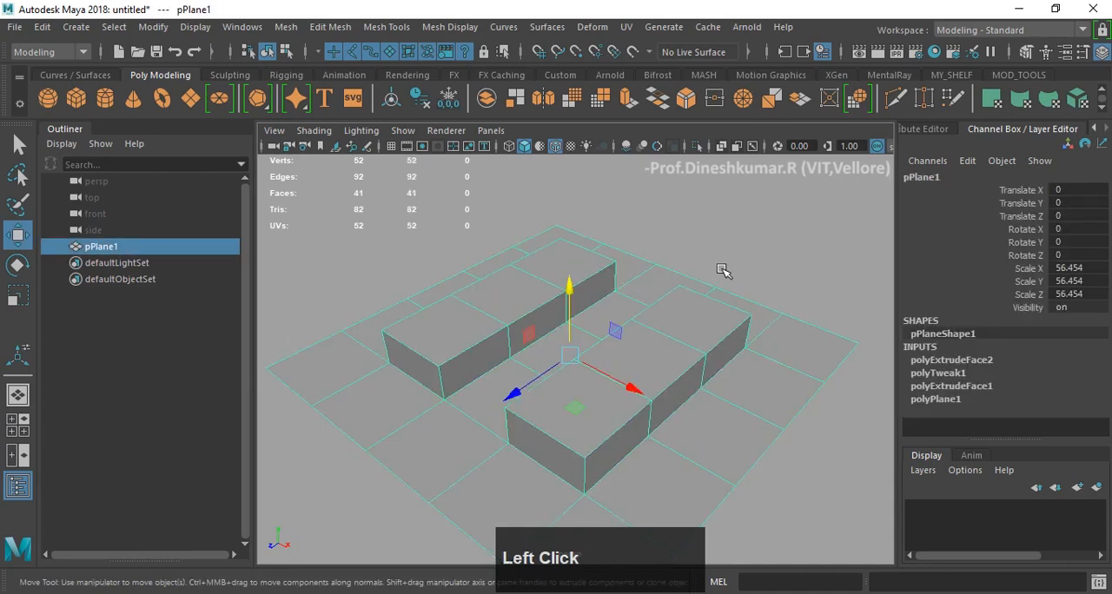
key("3")
left_click(739, 293)
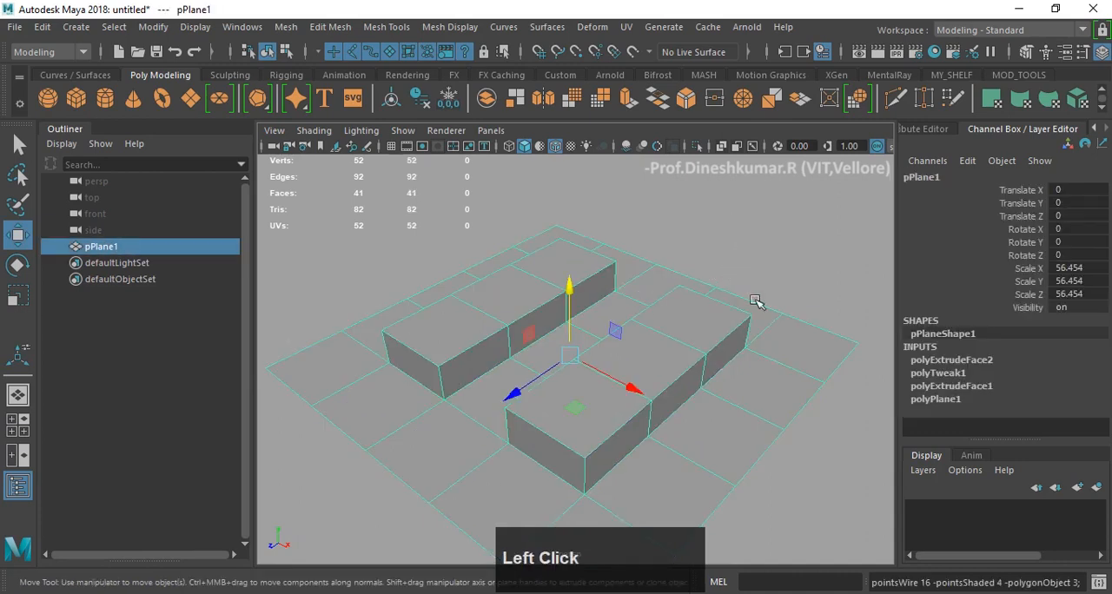
left_click(789, 266)
scroll(792, 265, "down", 2)
scroll(791, 265, "up", 2)
left_click(689, 312)
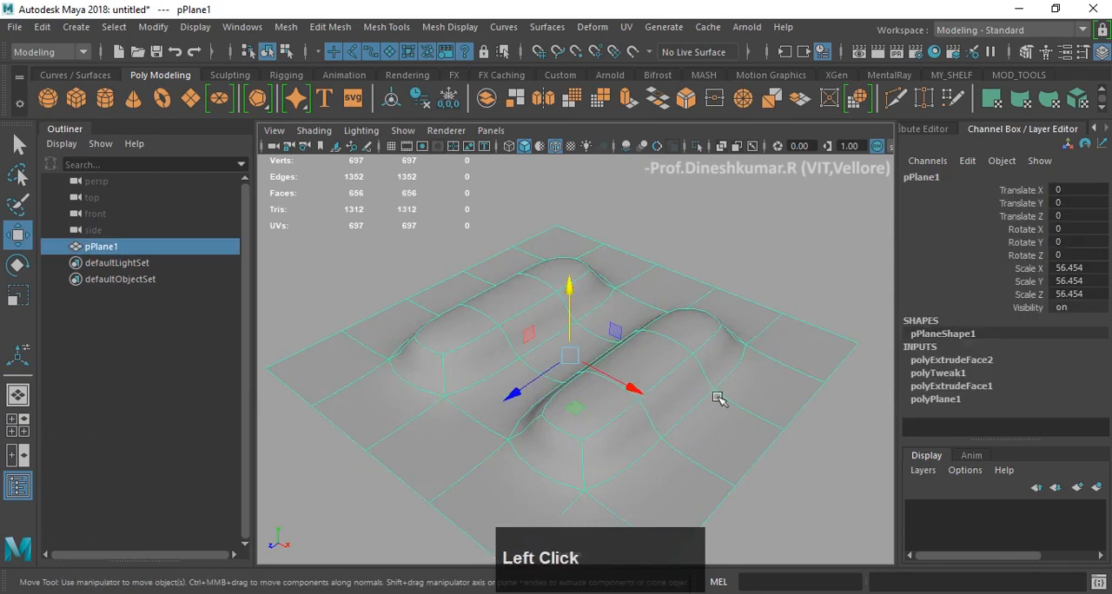
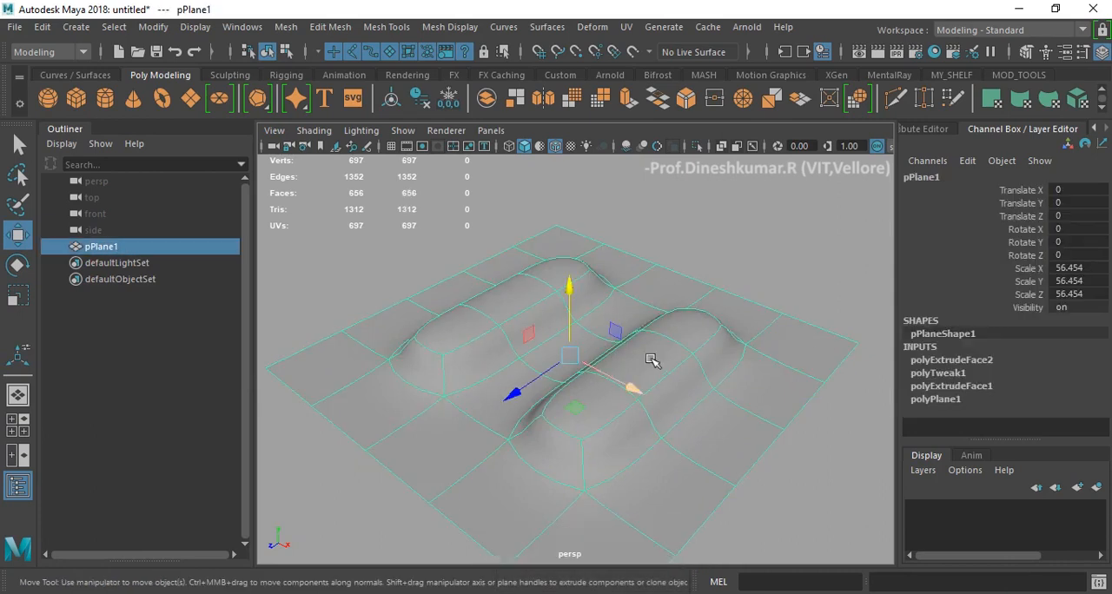
- Try to render the current view of the plane with the Arnold Renderer and close the Render View
left_click(876, 51)
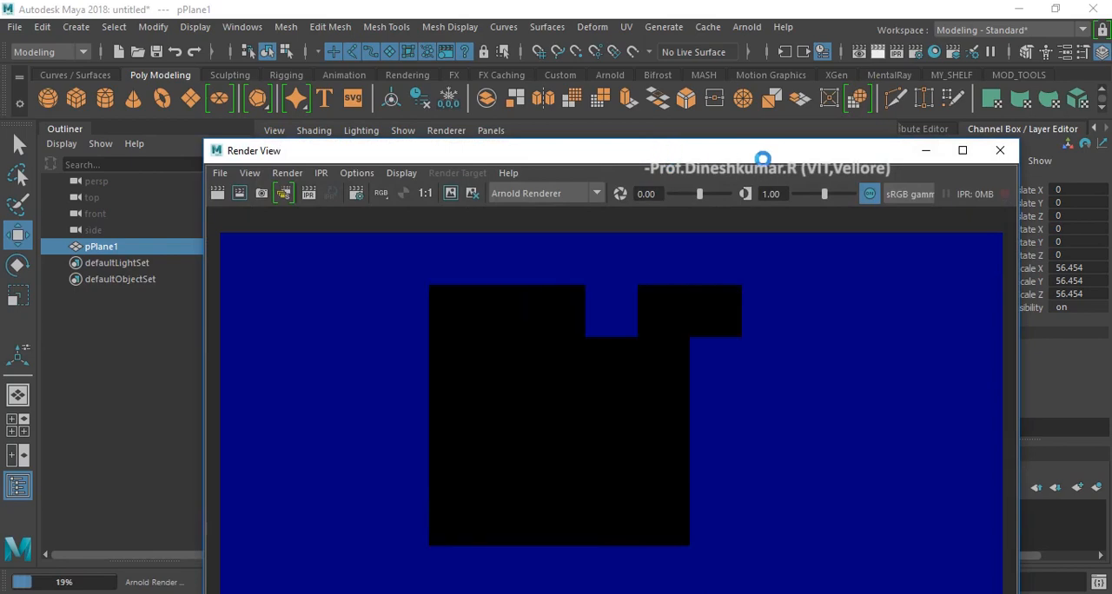
key("Escape")
left_click(1003, 153)
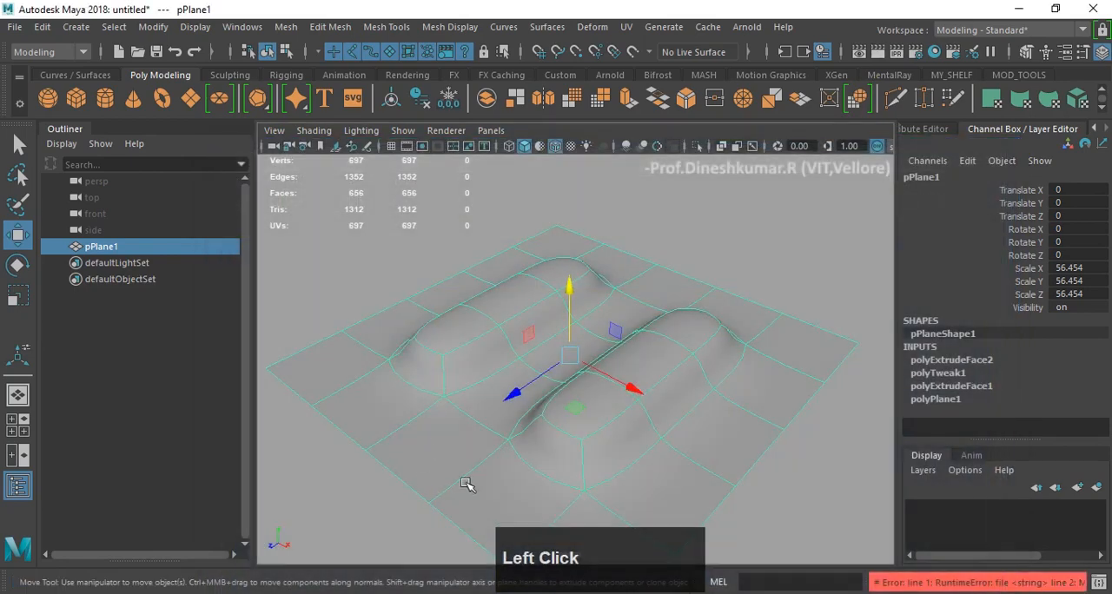
- Reselect the plane and compare its smooth mesh preview with the unsmoothed display from different angles, ending in the unsmoothed display
left_click(755, 217)
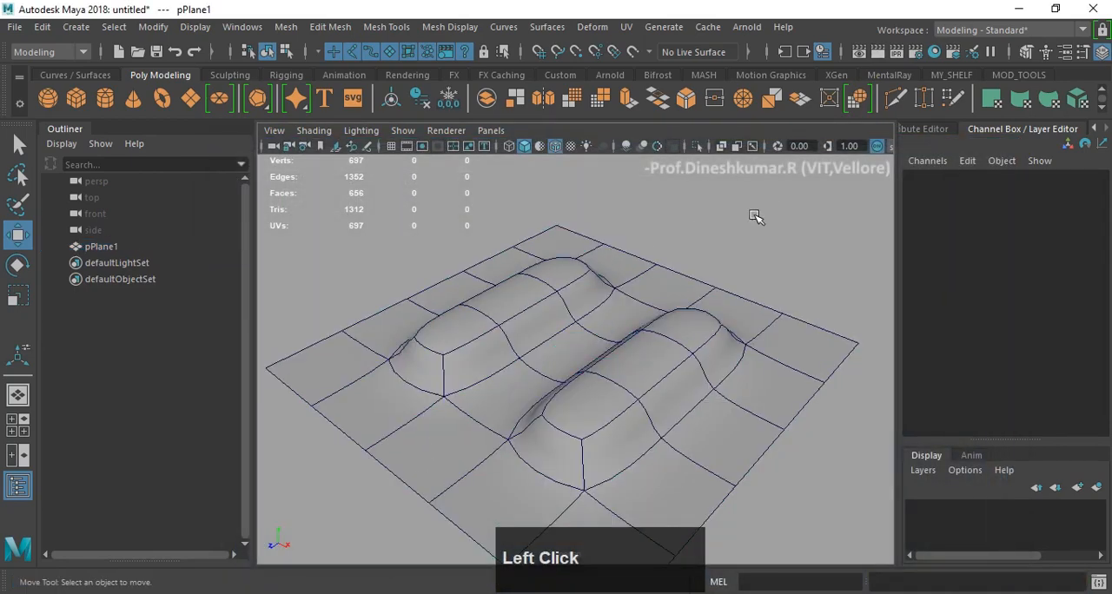
left_click(647, 303)
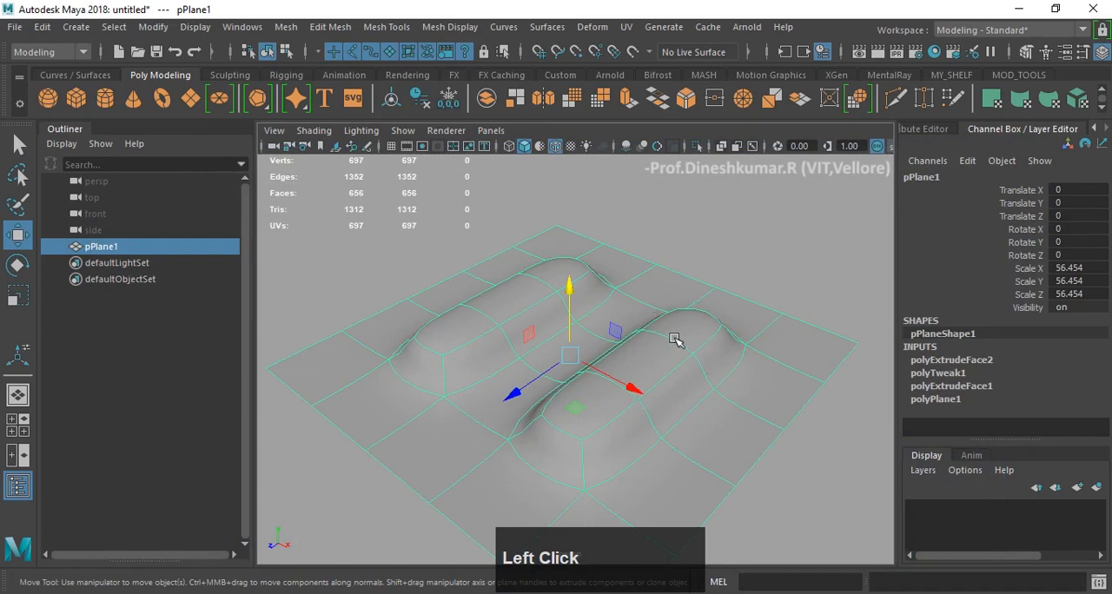
key("1")
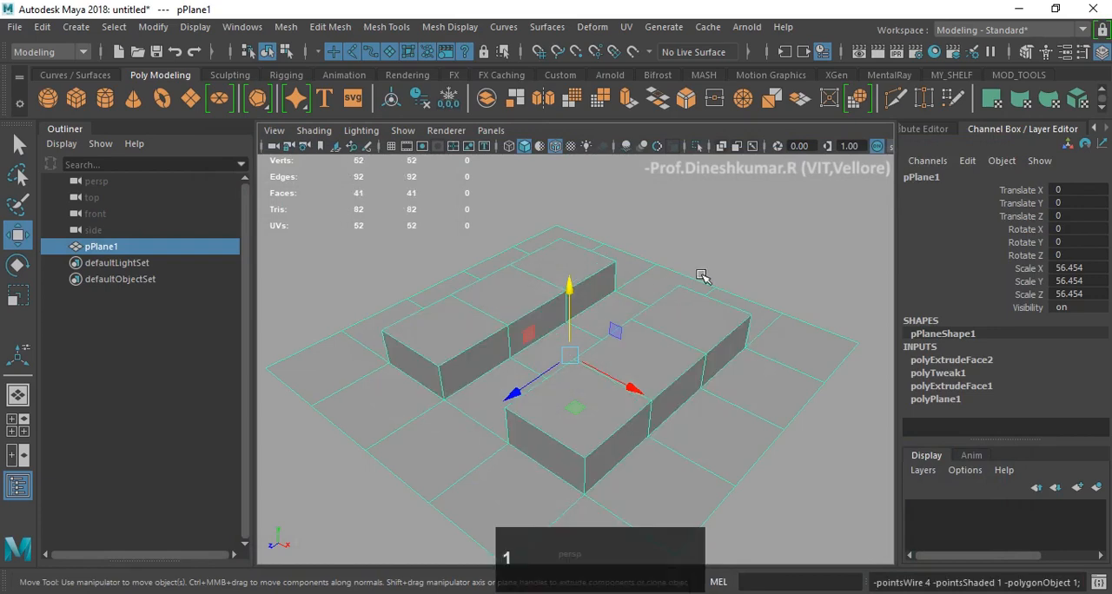
left_click(741, 232)
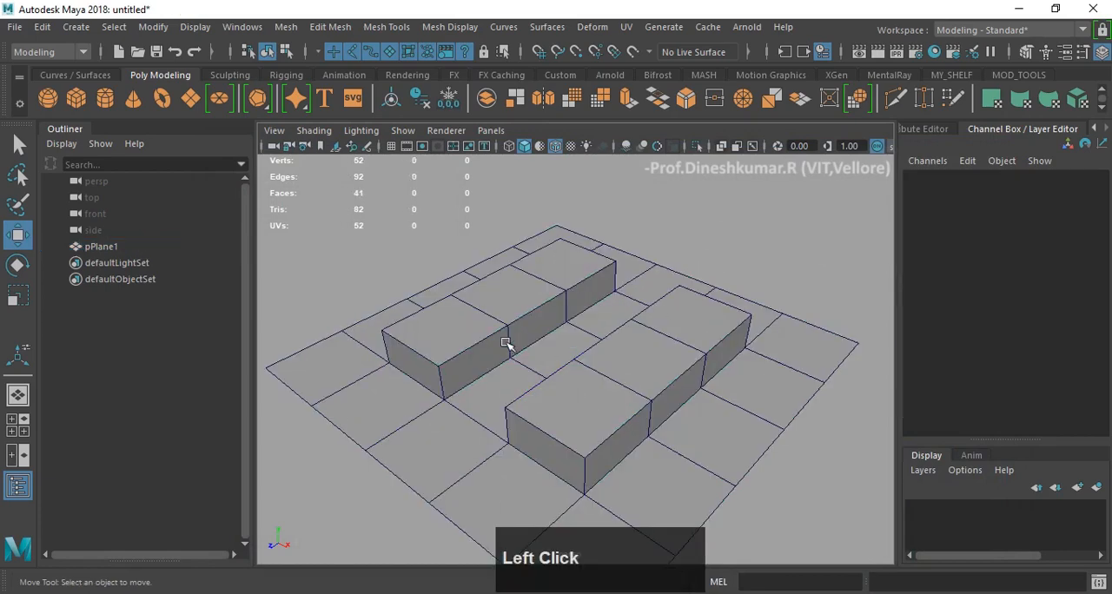
left_click(748, 330)
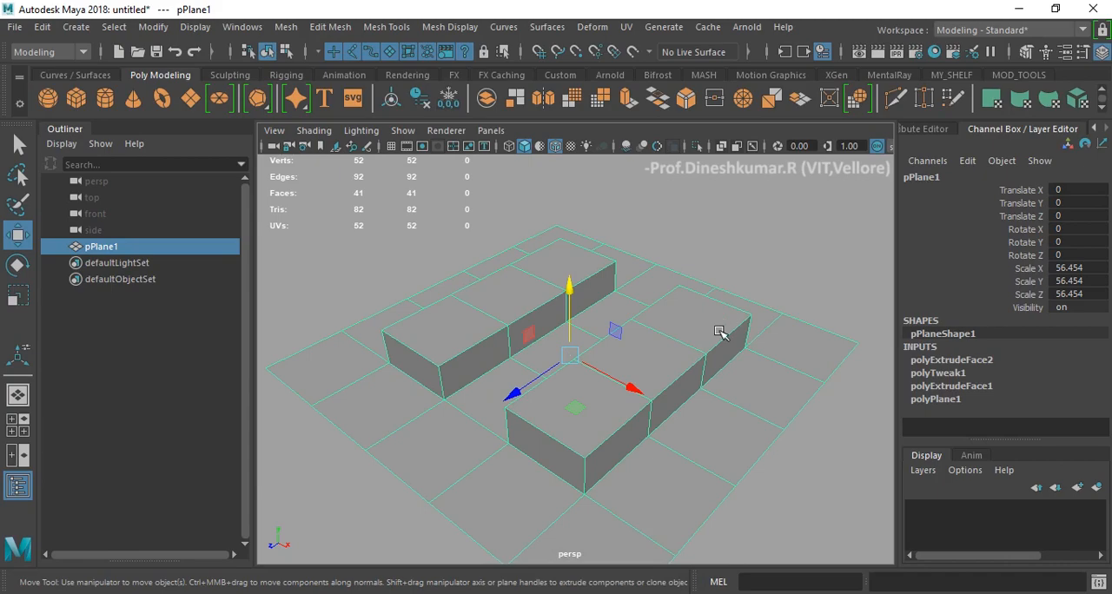
key("3")
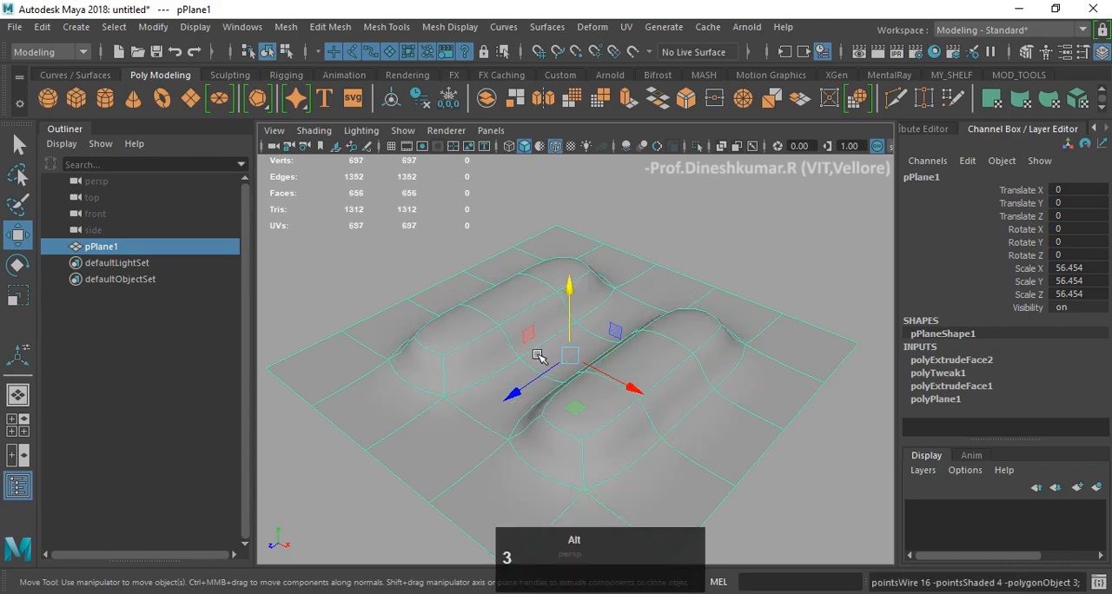
left_click_drag(538, 356, 566, 339, "alt")
key("1")
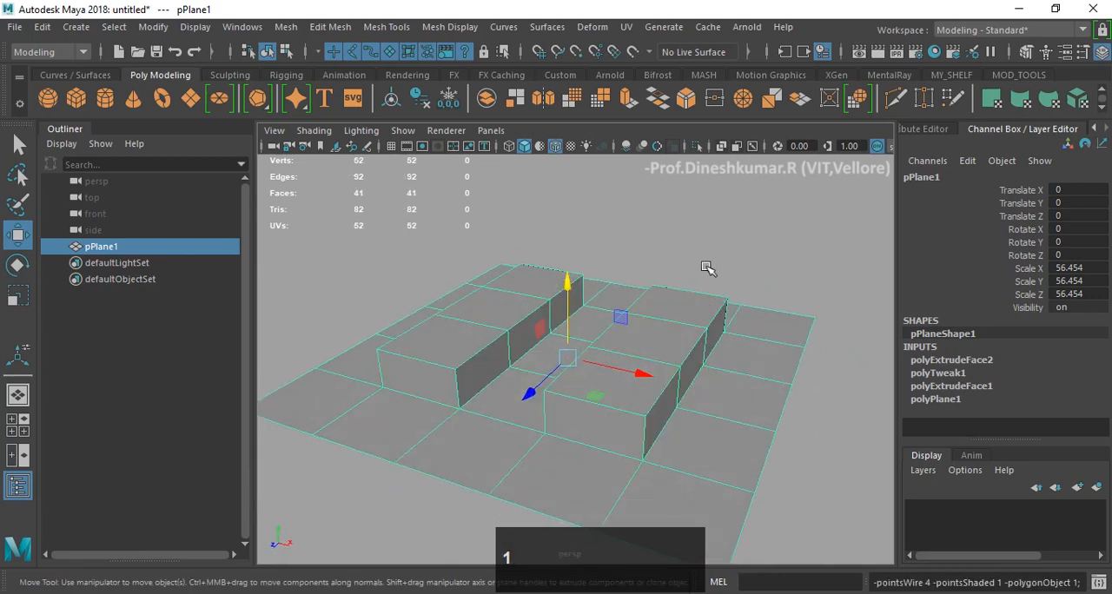
mouse_move(707, 269)
left_mouse_down("alt")
mouse_move(700, 258)
mouse_move(628, 268)
mouse_move(695, 253)
mouse_move(710, 205)
mouse_move(702, 263)
mouse_move(714, 263)
mouse_move(697, 264)
mouse_move(697, 279)
left_mouse_up("alt")
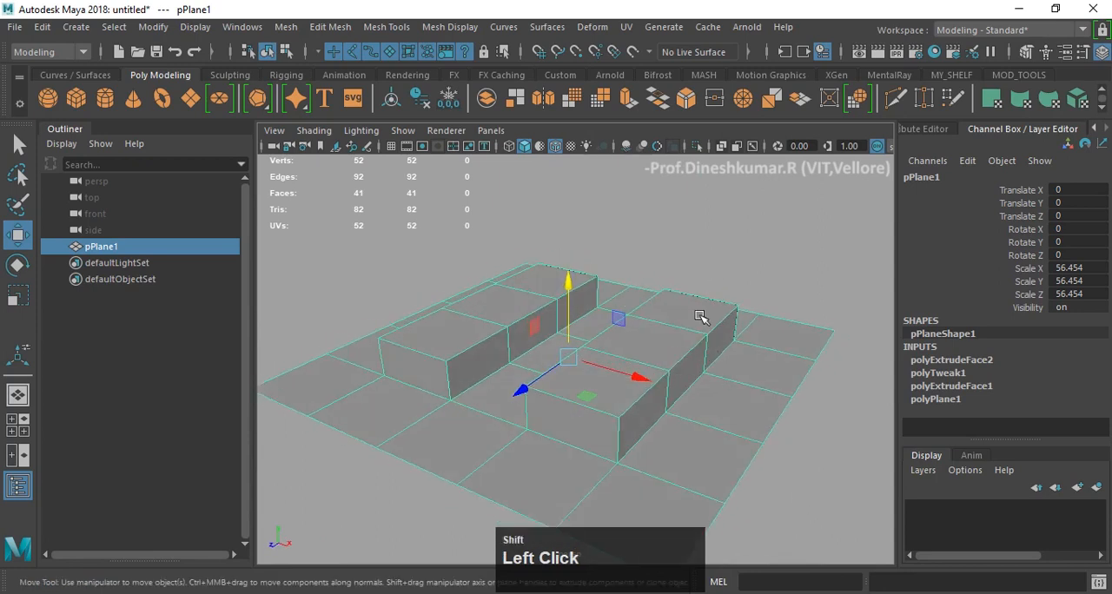
- Apply Smooth to the plane, undo it, and compare the smooth mesh preview with the unsmoothed display using the Move tool
right_click(700, 317, "shift")
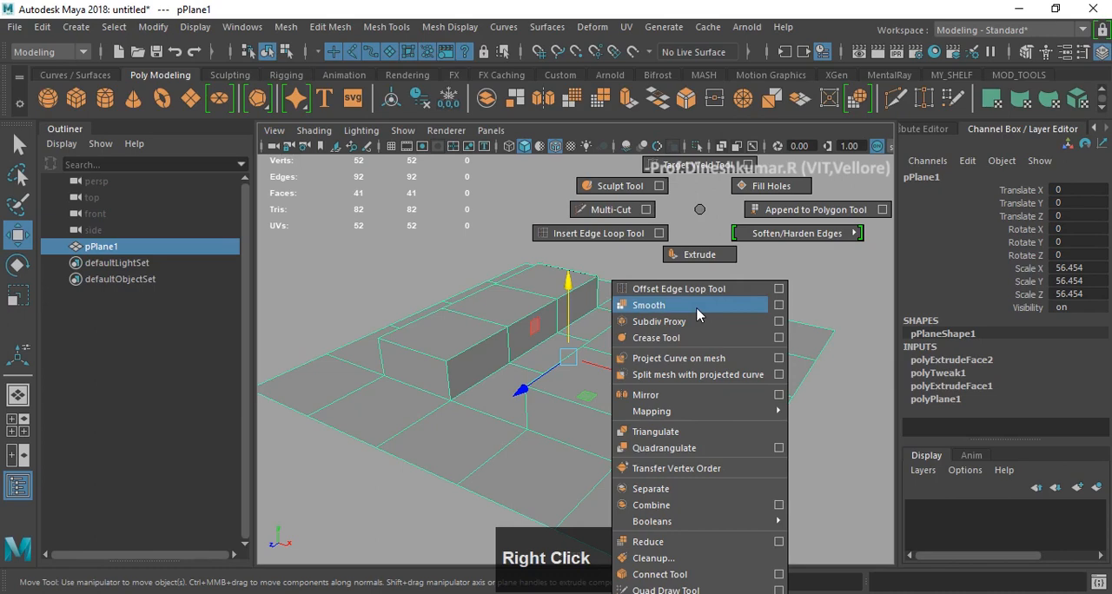
right_click_drag(697, 309, 697, 307, "shift")
left_click_drag(688, 320, 668, 321, "alt")
key("z")
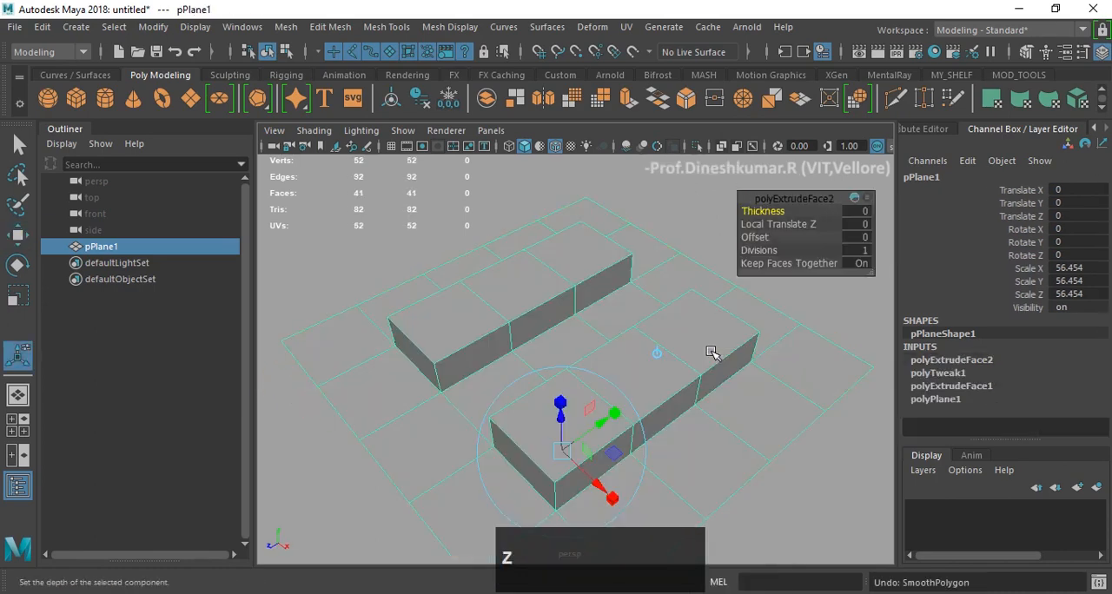
left_click_drag(689, 363, 707, 338, "alt")
key("w")
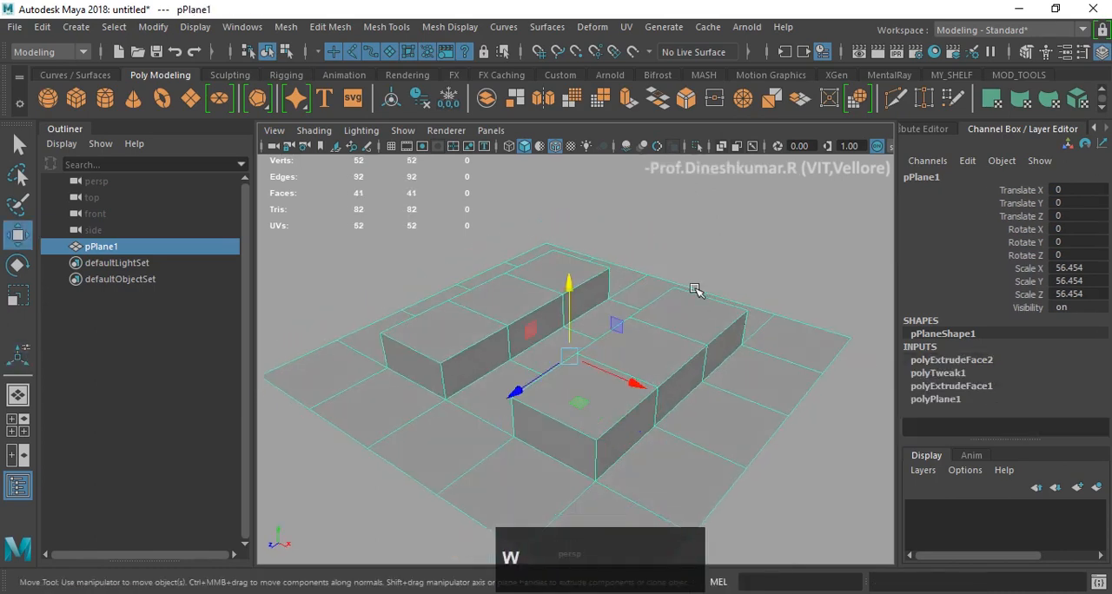
key("3")
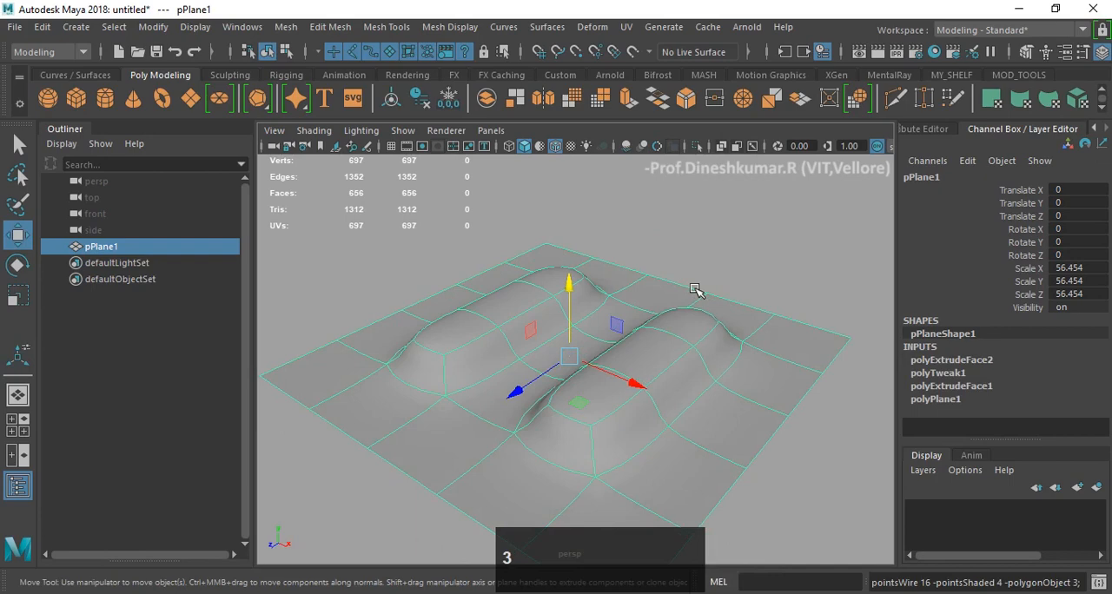
key("1")
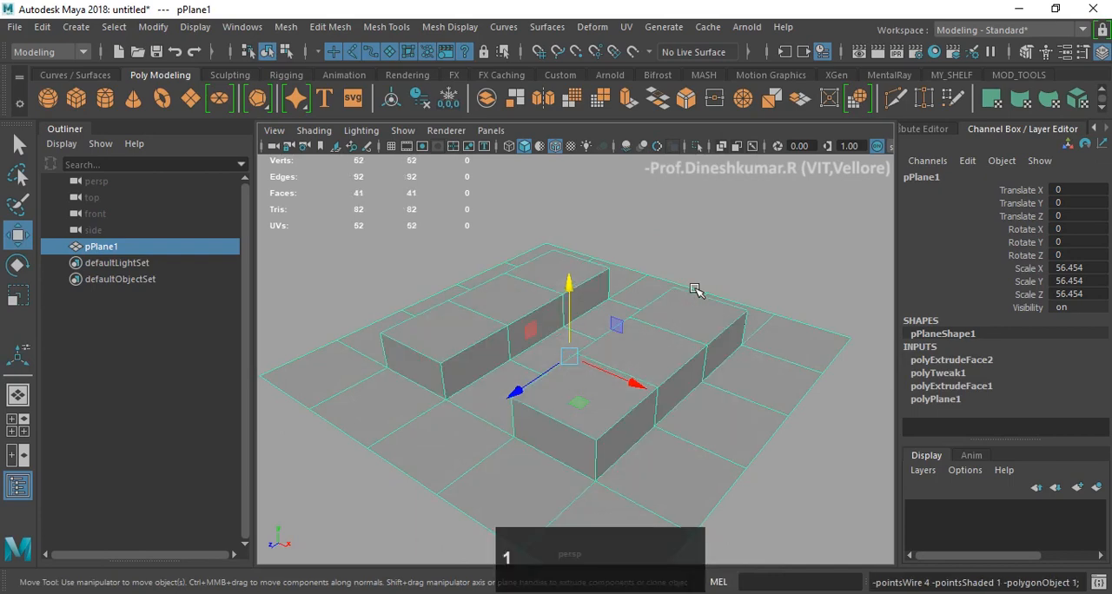
left_click_drag(695, 290, 640, 315, "alt")
left_click(588, 351)
middle_click_drag(588, 352, 576, 352, "alt")
left_click_drag(576, 351, 581, 313, "alt")
mouse_move(521, 287)
left_mouse_down("alt")
mouse_move(578, 273)
mouse_move(527, 306)
left_mouse_up("alt")
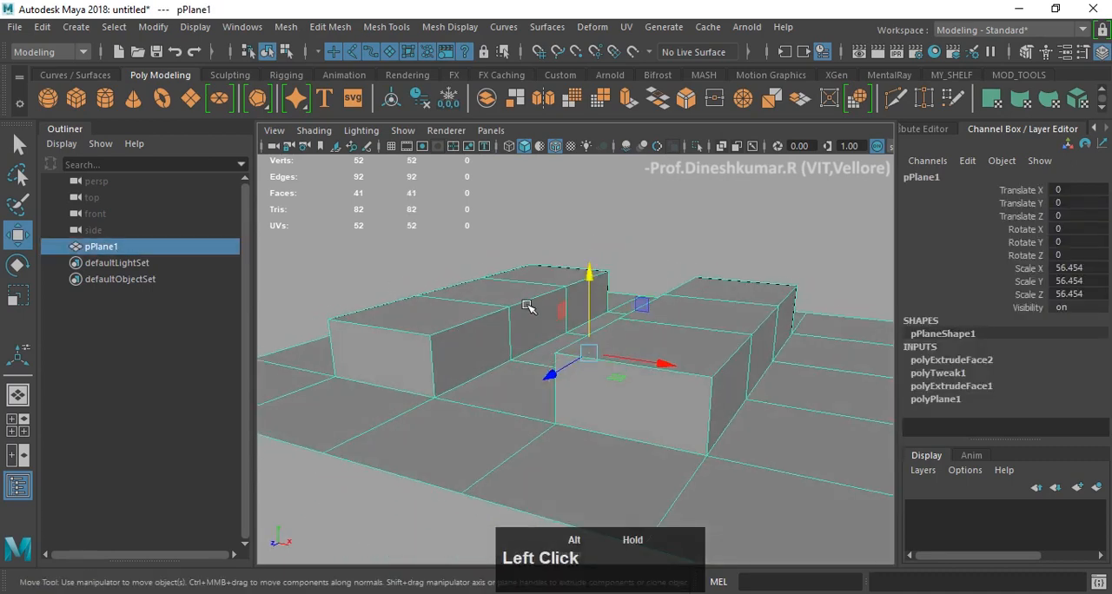
right_click(533, 263, "shift")
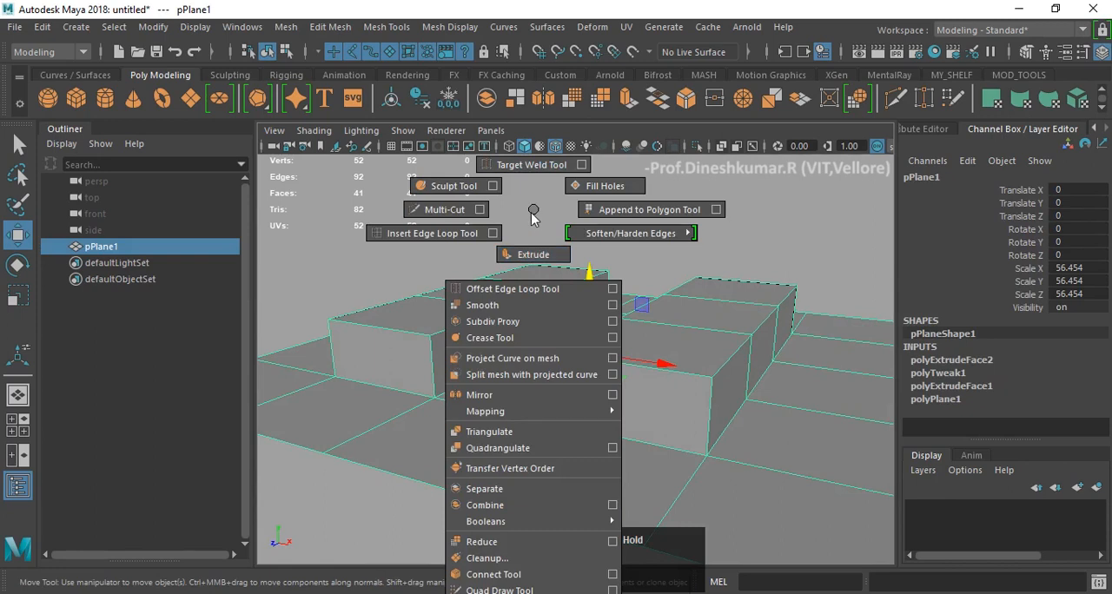
right_click_drag(532, 217, 457, 232)
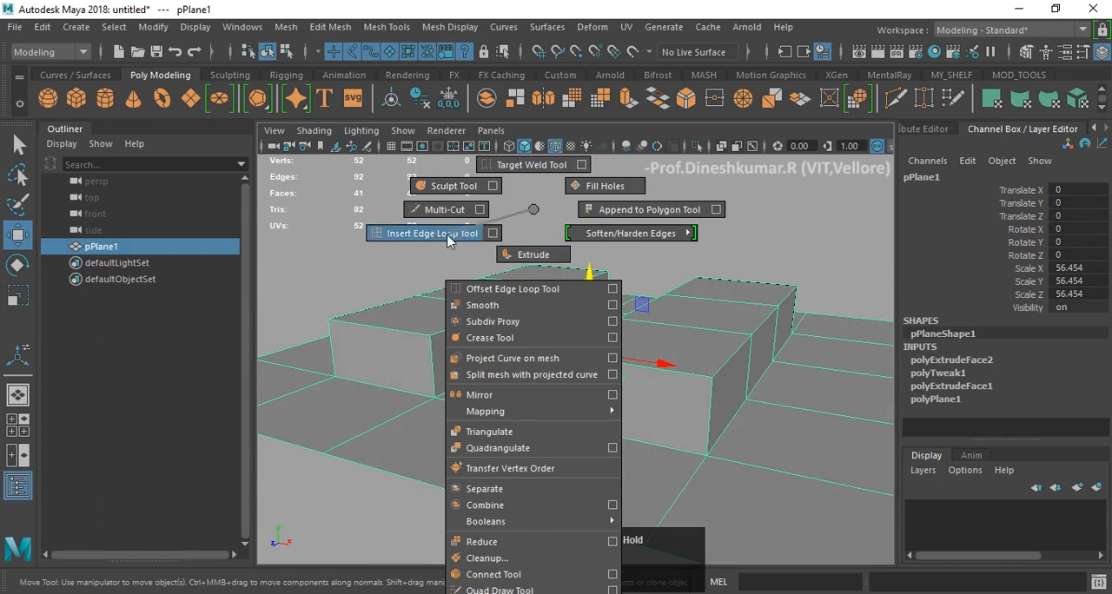
right_click_drag(475, 239, 532, 208)
left_click_drag(532, 209, 543, 261, "alt")
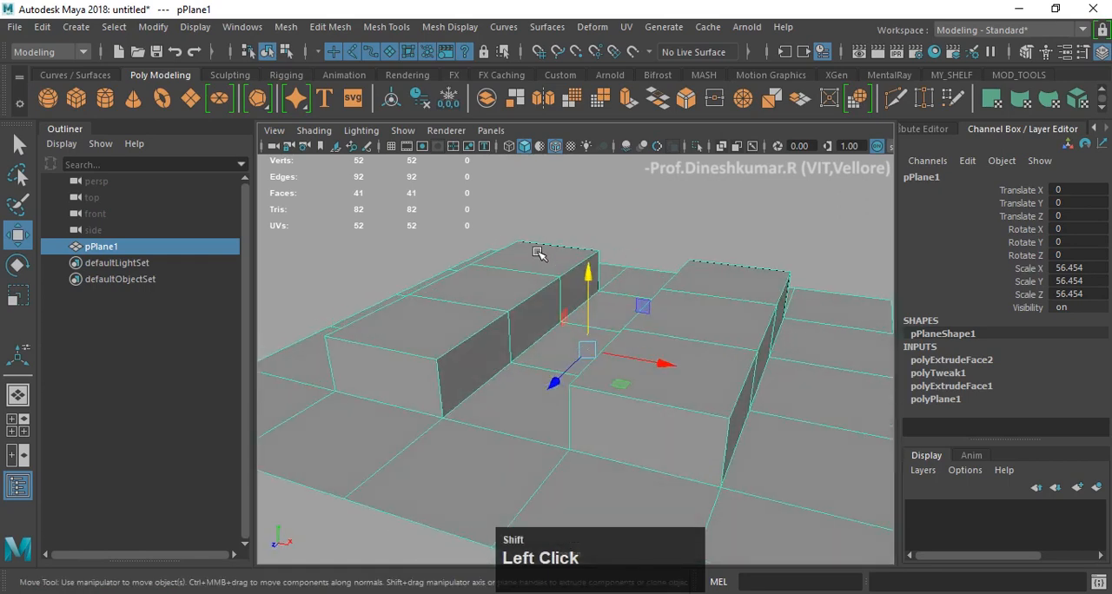
- Insert two edge loops around the nearer extruded block, one just below its top edge and one just above its base
right_click_drag(538, 252, 461, 250, "shift")
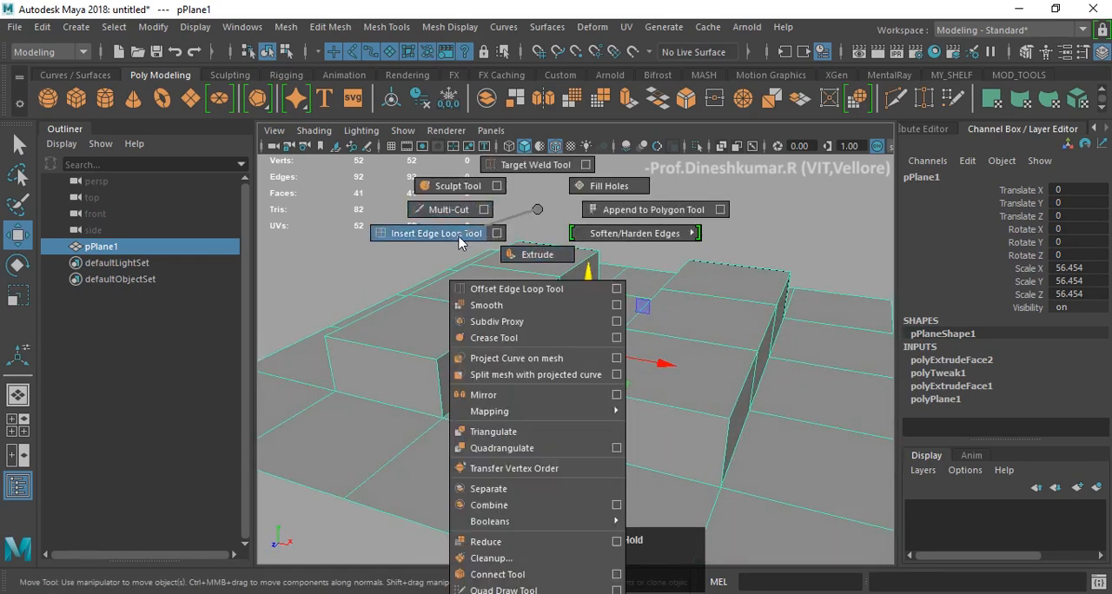
right_click_drag(459, 241, 459, 242)
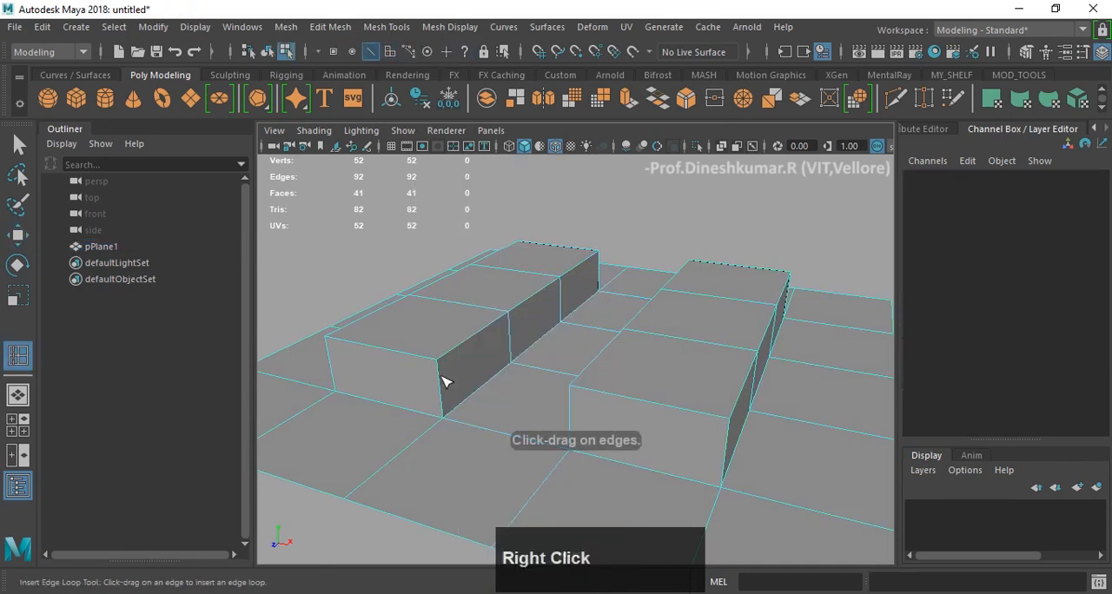
key("F9")
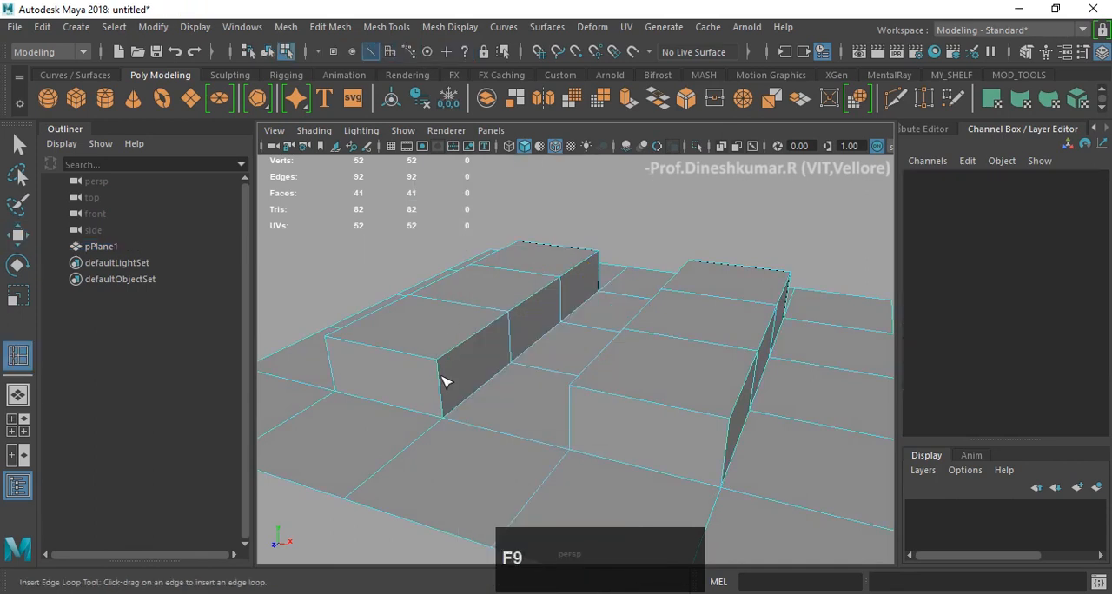
left_click_drag(521, 356, 487, 343, "alt")
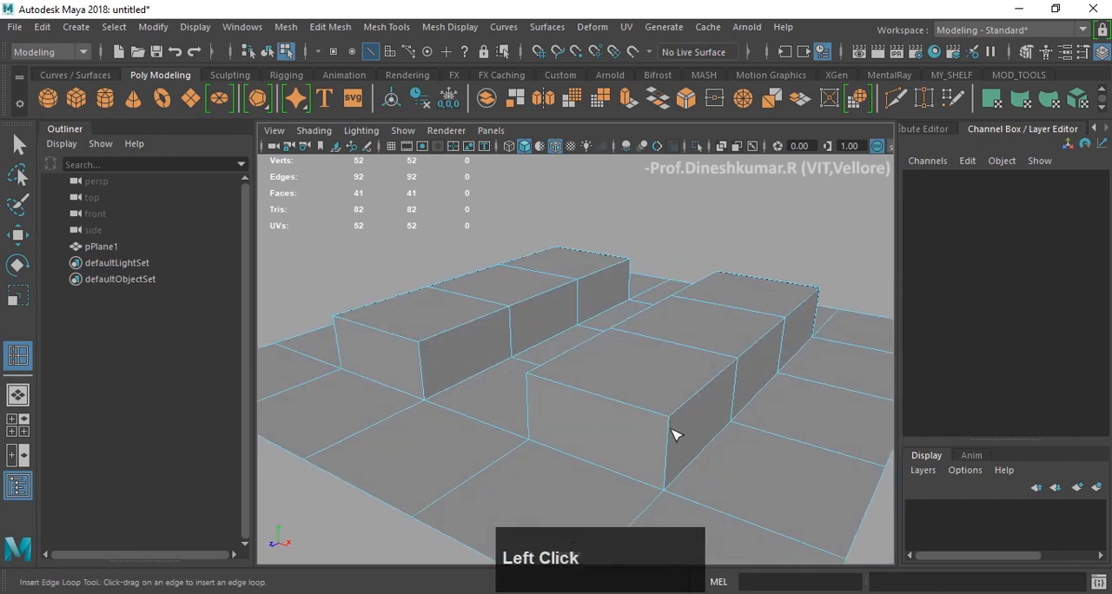
left_click_drag(675, 434, 667, 426, "alt")
left_click(657, 406)
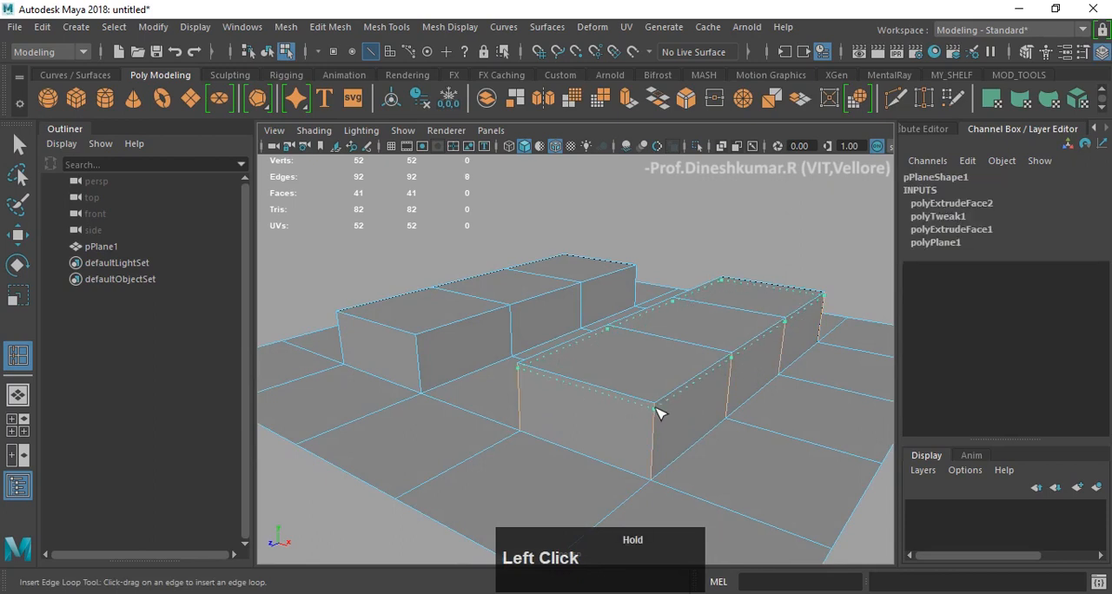
mouse_move(660, 410)
left_mouse_down("alt")
mouse_move(675, 422)
mouse_move(628, 423)
mouse_move(703, 425)
mouse_move(665, 419)
left_mouse_up("alt")
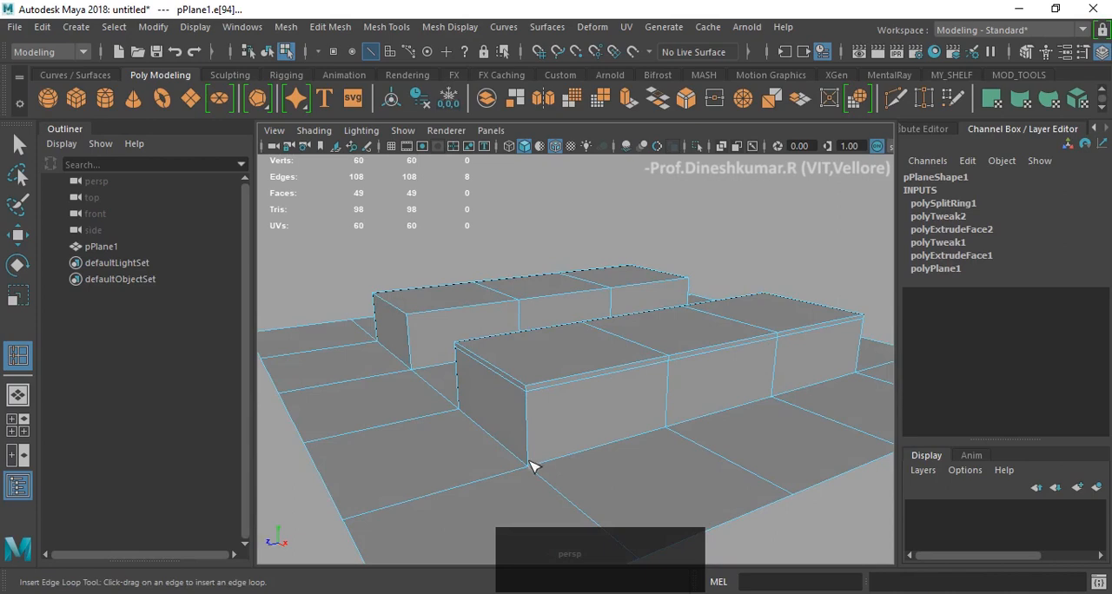
left_click_drag(532, 463, 531, 463)
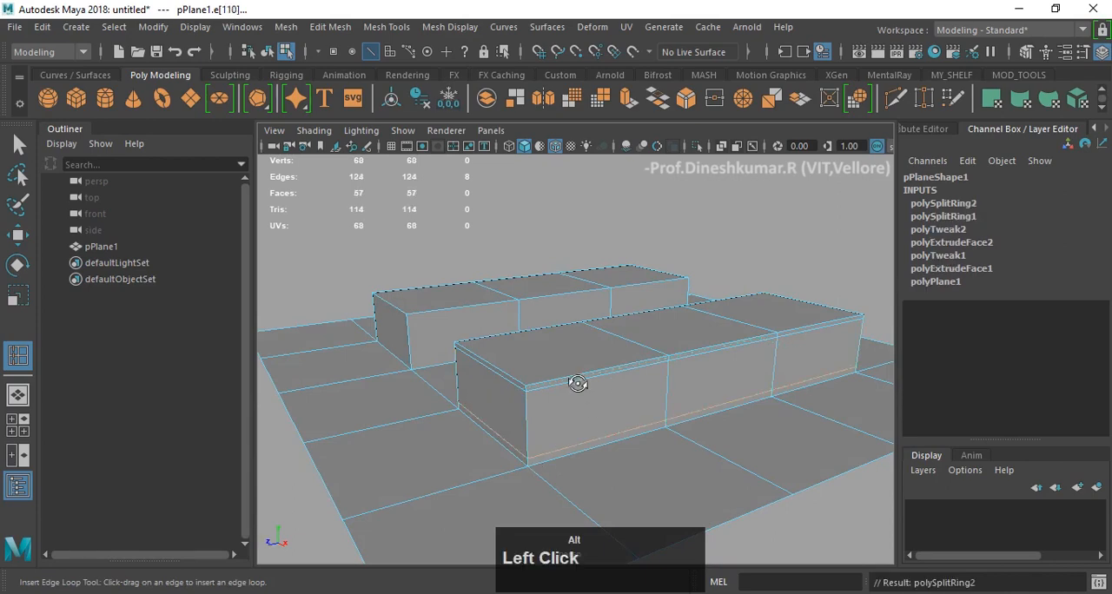
mouse_move(576, 380)
left_mouse_down("alt")
mouse_move(739, 387)
mouse_move(580, 397)
mouse_move(591, 395)
left_mouse_up("alt")
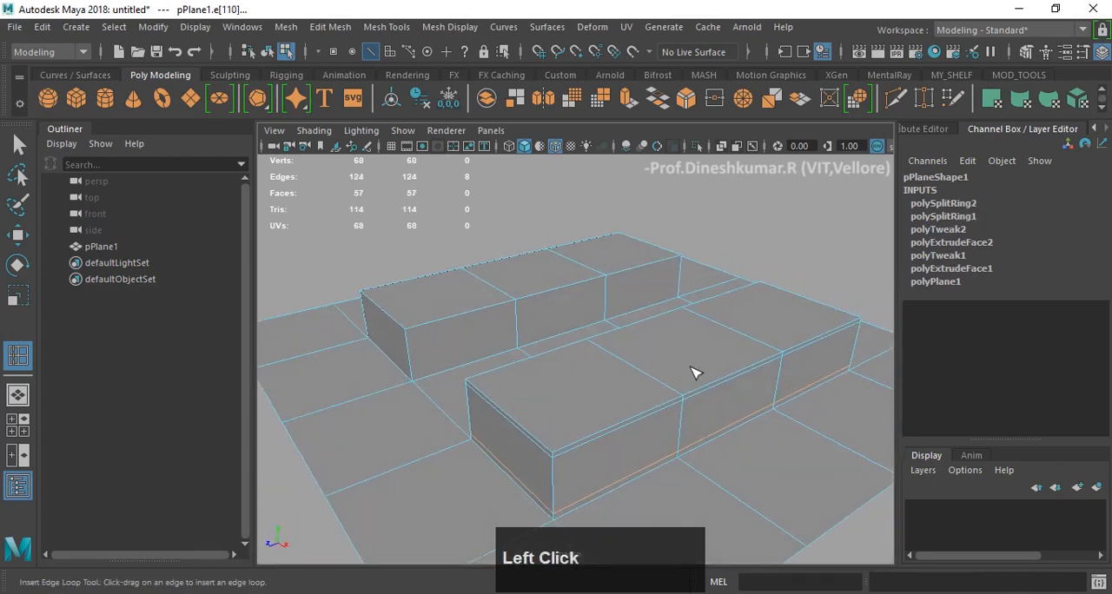
- Leave the Insert Edge Loop Tool for the Move tool, return to object mode and select the whole plane
key("w")
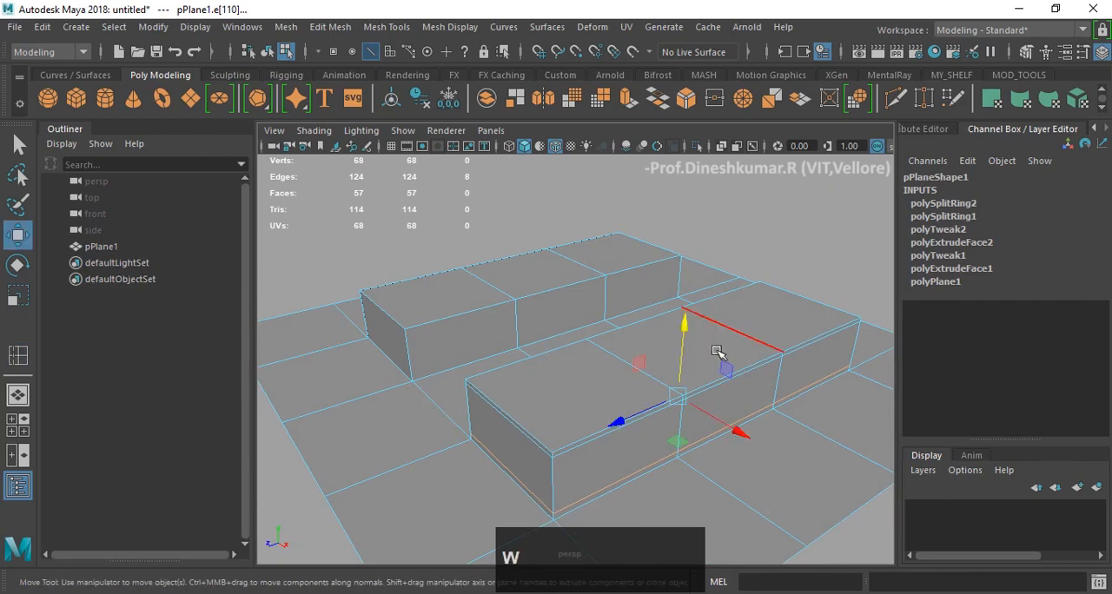
right_click(743, 318)
right_click_drag(788, 160, 807, 102)
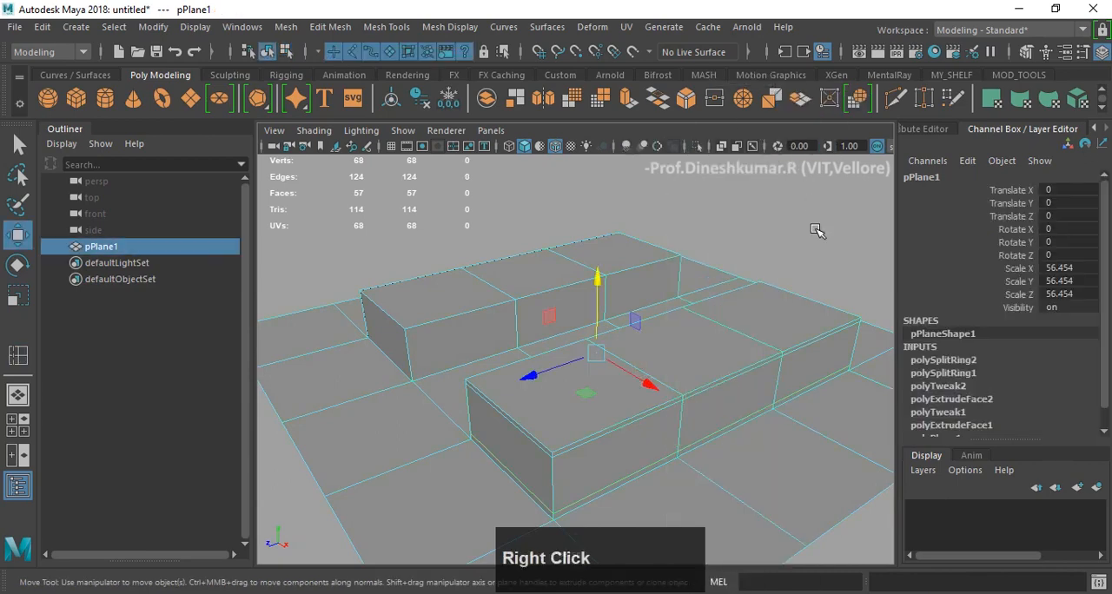
left_click(813, 225)
mouse_move(693, 333)
left_mouse_down("alt")
mouse_move(702, 327)
mouse_move(670, 337)
left_mouse_up("alt")
left_click(671, 337)
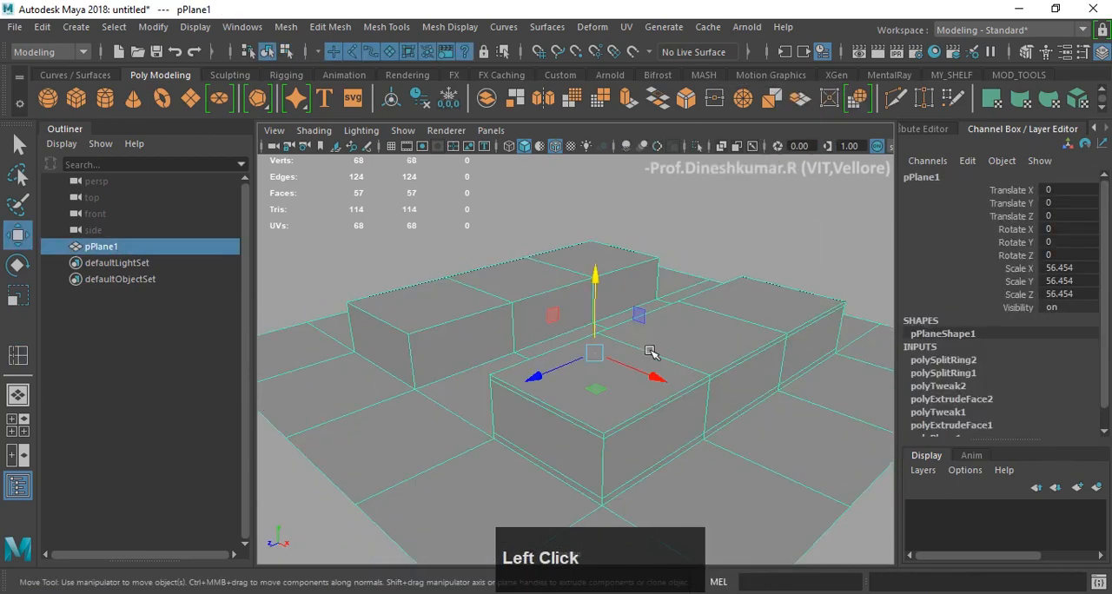
right_click_drag(677, 209, 704, 261, "shift")
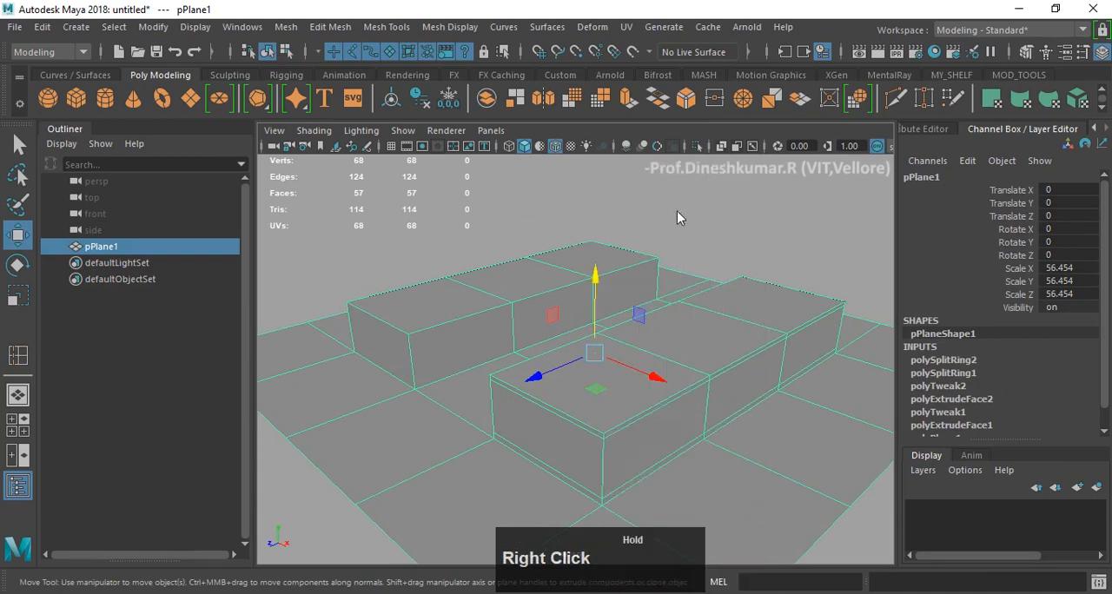
- Display the plane in smooth mesh preview, compare the two blocks' edges from different angles and deselect the plane
key("3")
left_click(730, 218)
left_click_drag(770, 318, 726, 357, "alt")
left_click(598, 363)
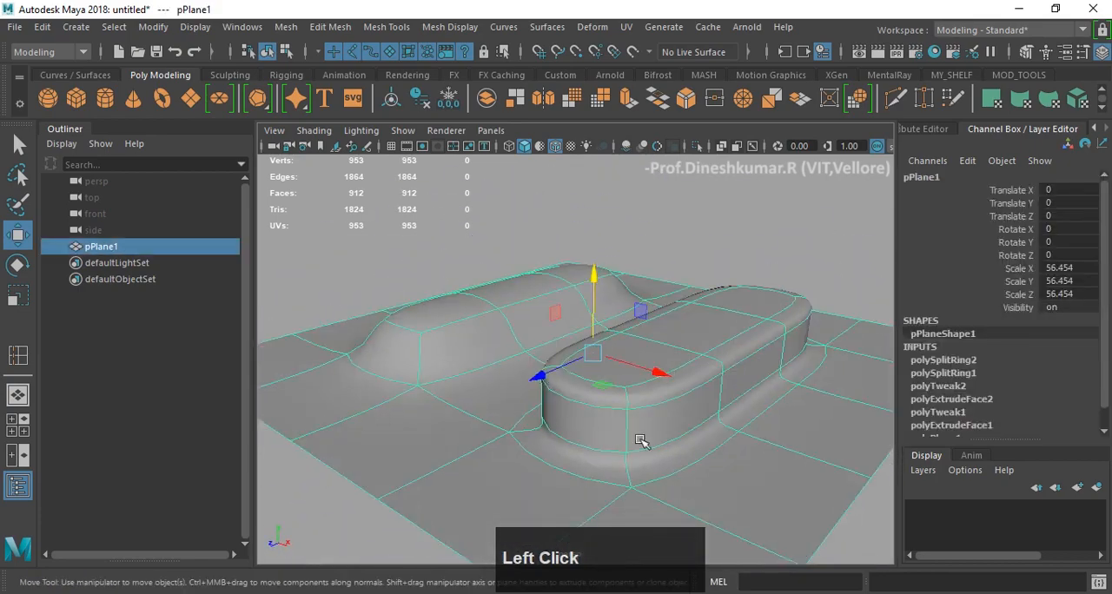
left_click_drag(637, 439, 807, 348, "alt")
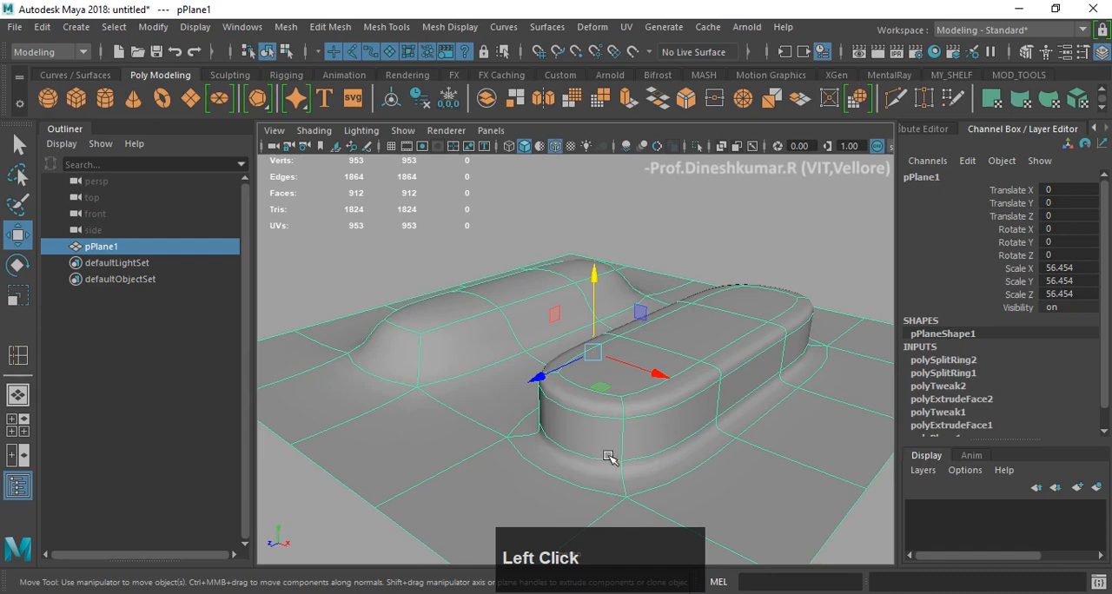
mouse_move(589, 418)
left_mouse_down("alt")
mouse_move(666, 420)
mouse_move(572, 422)
left_mouse_up("alt")
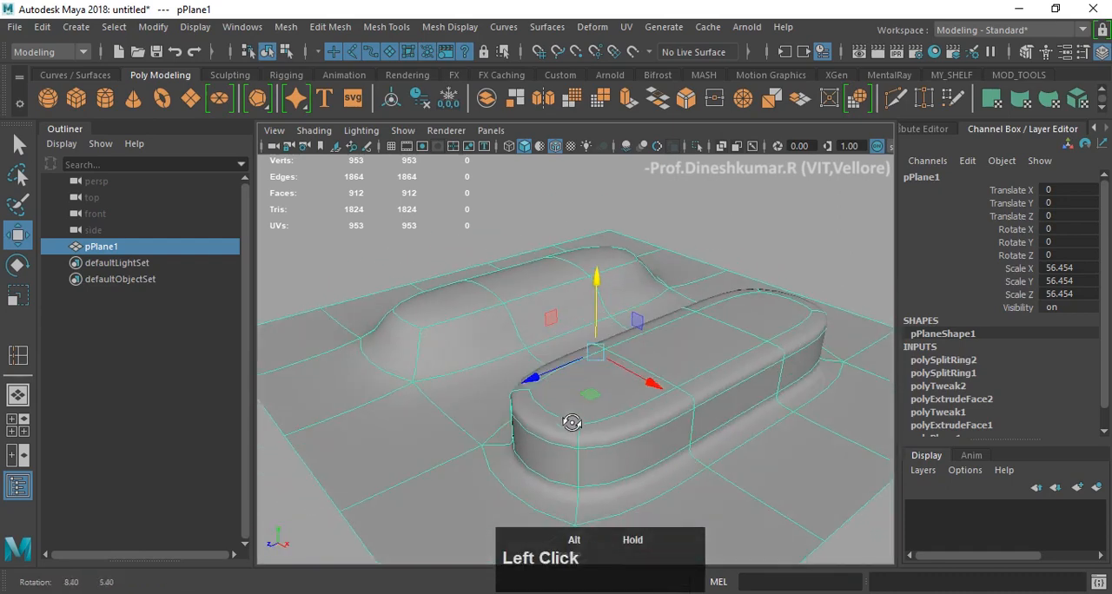
left_click(787, 214)
left_click_drag(689, 312, 669, 301, "alt")
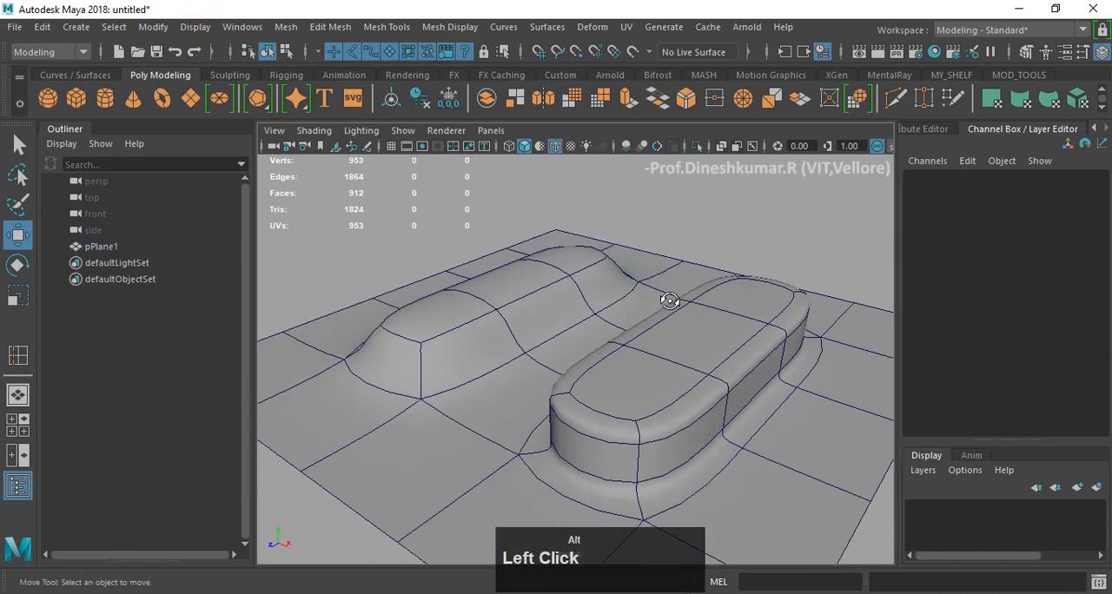
- Hide the wireframe overlay on the shaded plane and compare the two smoothed blocks' edges from several angles
left_click(555, 147)
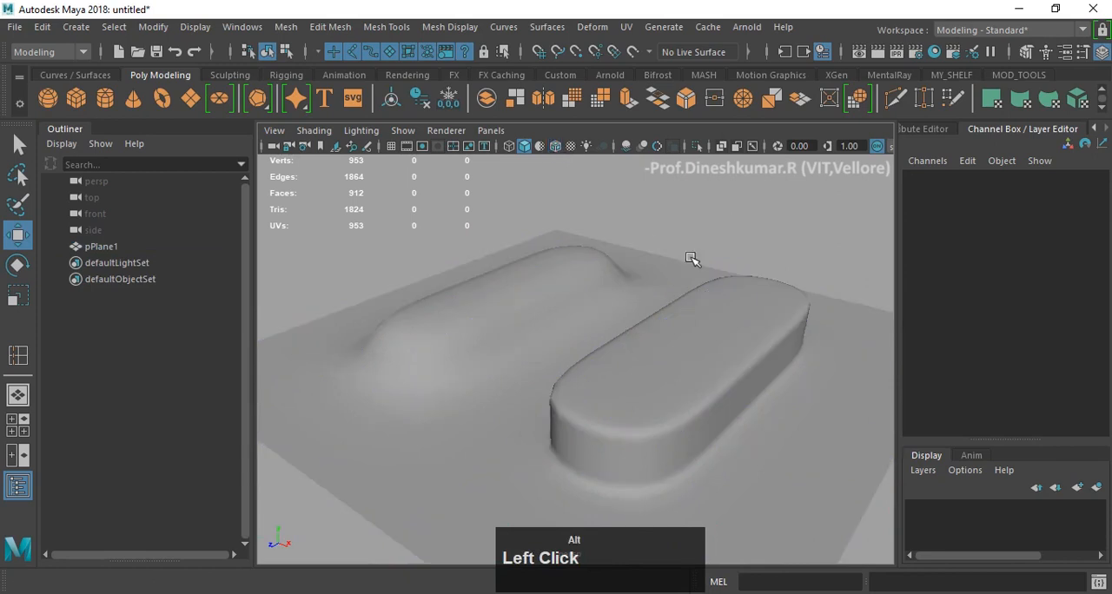
mouse_move(689, 258)
left_mouse_down("alt")
mouse_move(504, 265)
mouse_move(721, 275)
mouse_move(762, 248)
mouse_move(721, 248)
mouse_move(667, 394)
left_mouse_up("alt")
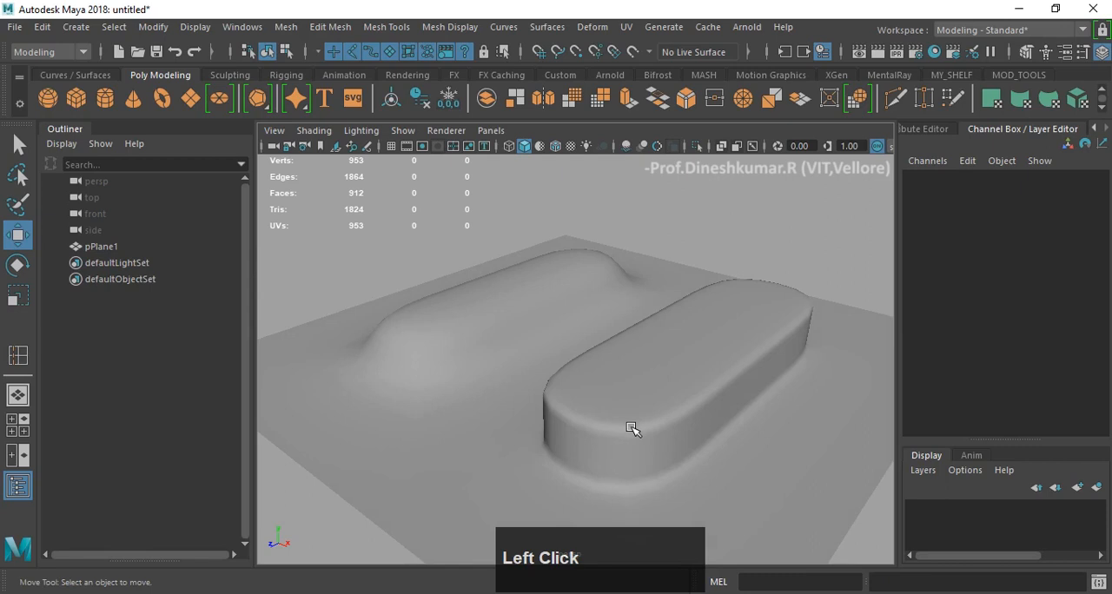
left_click(630, 429)
left_click(708, 214)
left_click_drag(446, 375, 553, 350, "alt")
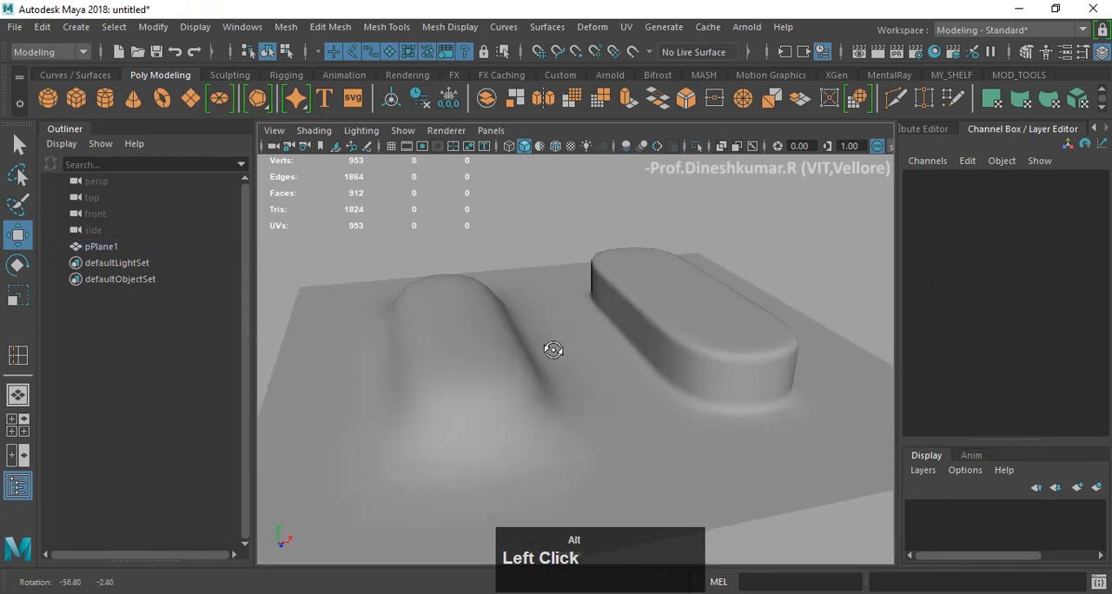
left_click_drag(734, 380, 590, 380, "alt")
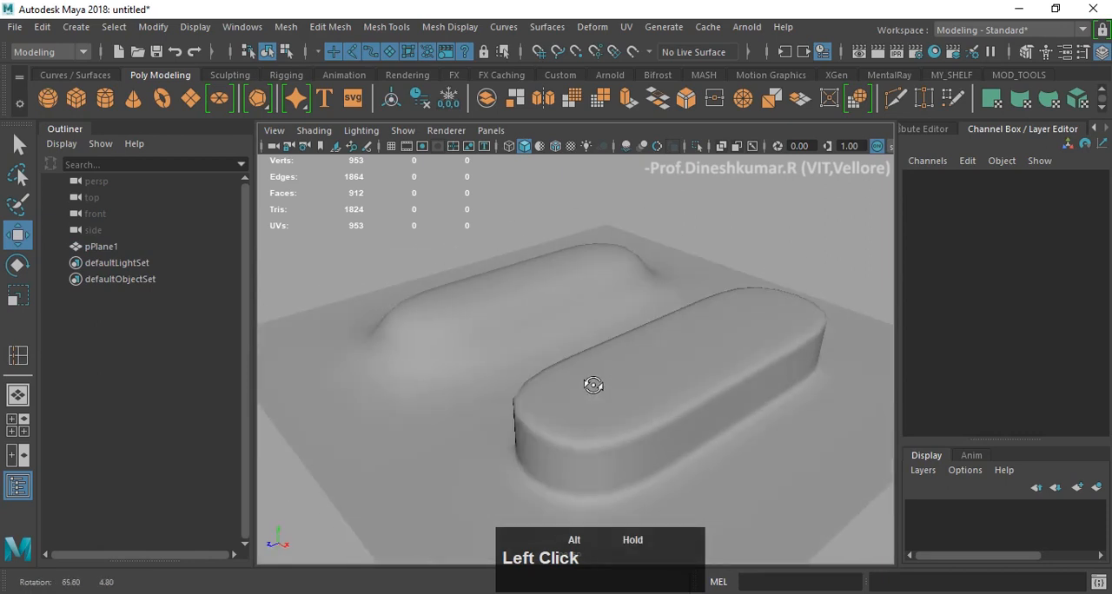
- Show the wireframe overlay on the shaded plane again, return the plane to unsmoothed display and deselect it
left_click(652, 365)
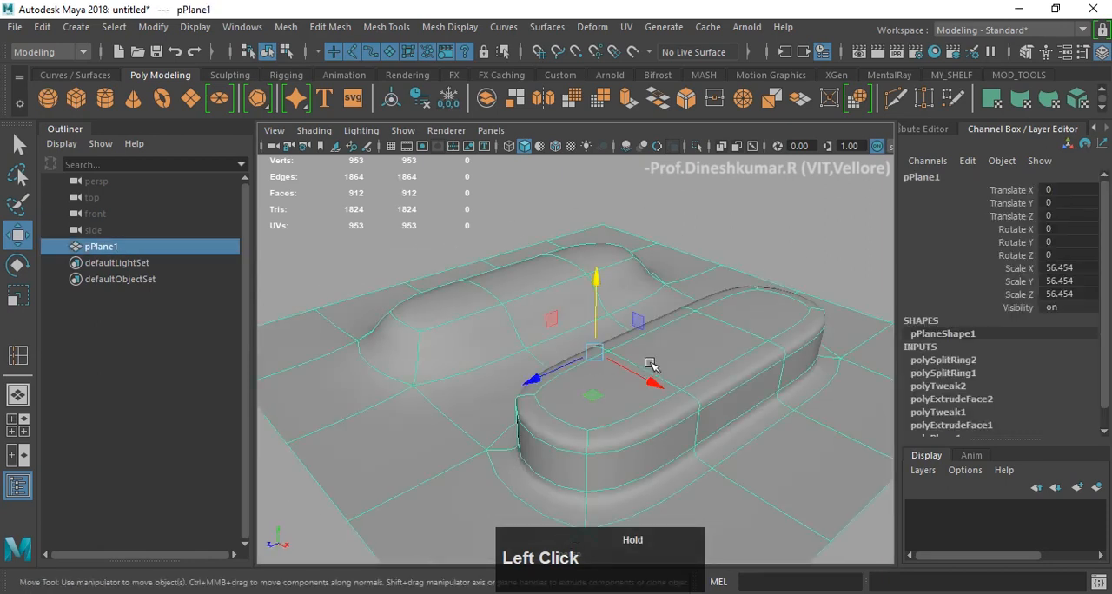
left_click(556, 146)
left_click(758, 250)
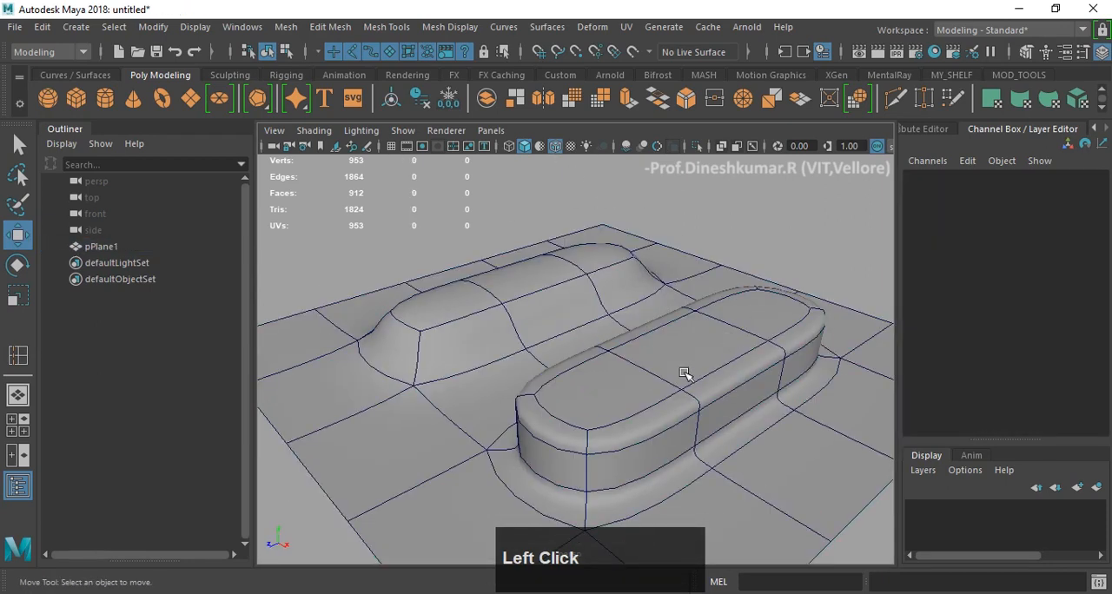
left_click(684, 373)
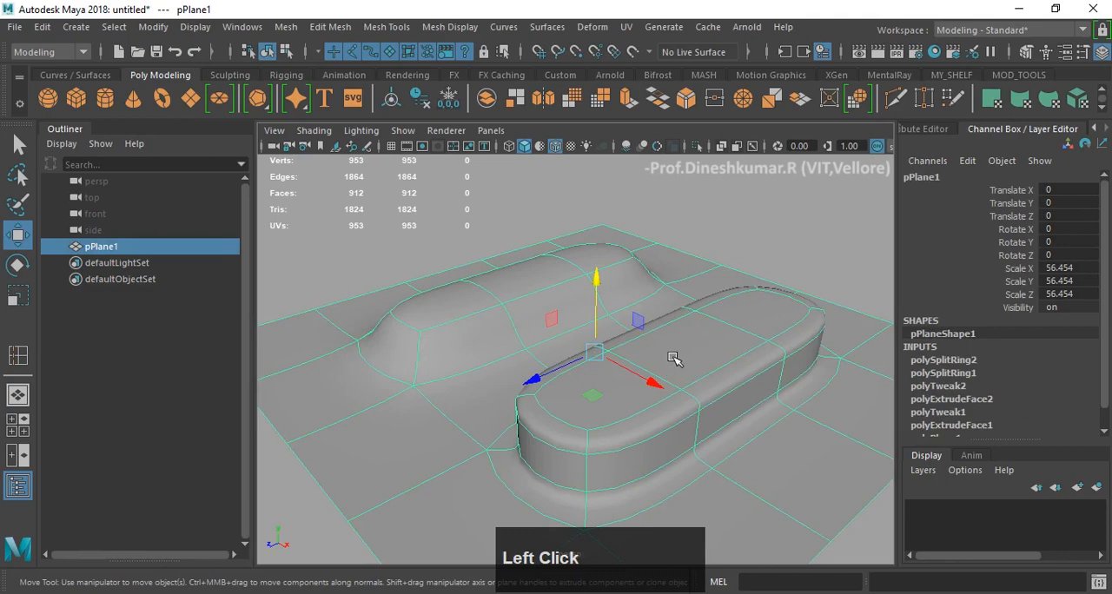
key("1")
left_click(712, 224)
- Undo back to before the two edge loops were inserted around the nearer extruded block
left_click_drag(599, 298, 576, 304, "alt")
middle_click_drag(575, 304, 599, 268, "alt")
left_click_drag(599, 268, 524, 404, "alt")
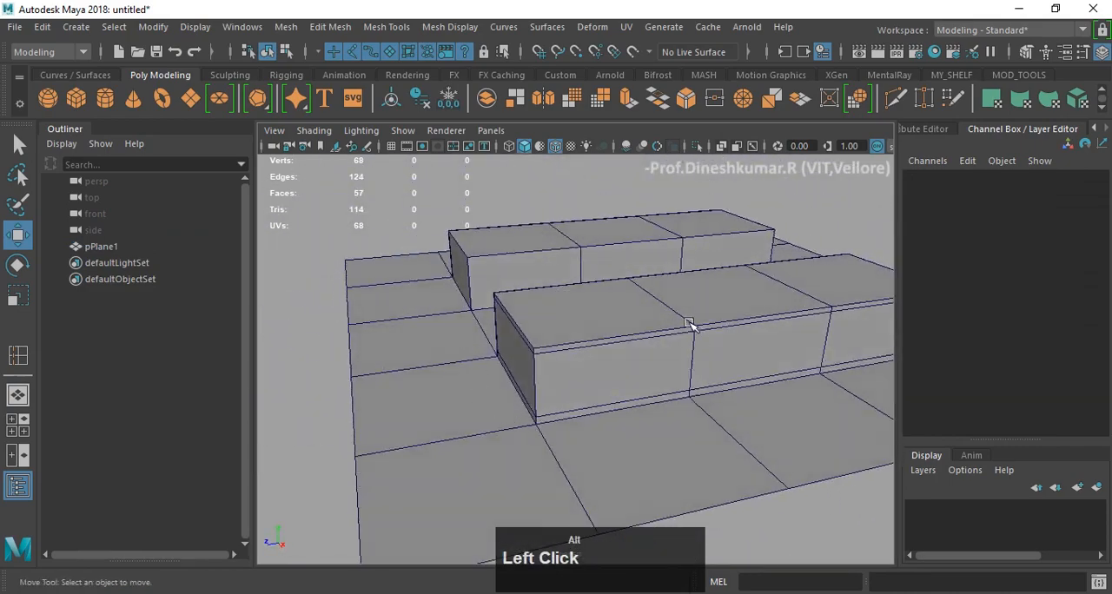
middle_click_drag(688, 323, 603, 330, "alt")
left_click_drag(603, 330, 480, 359, "alt")
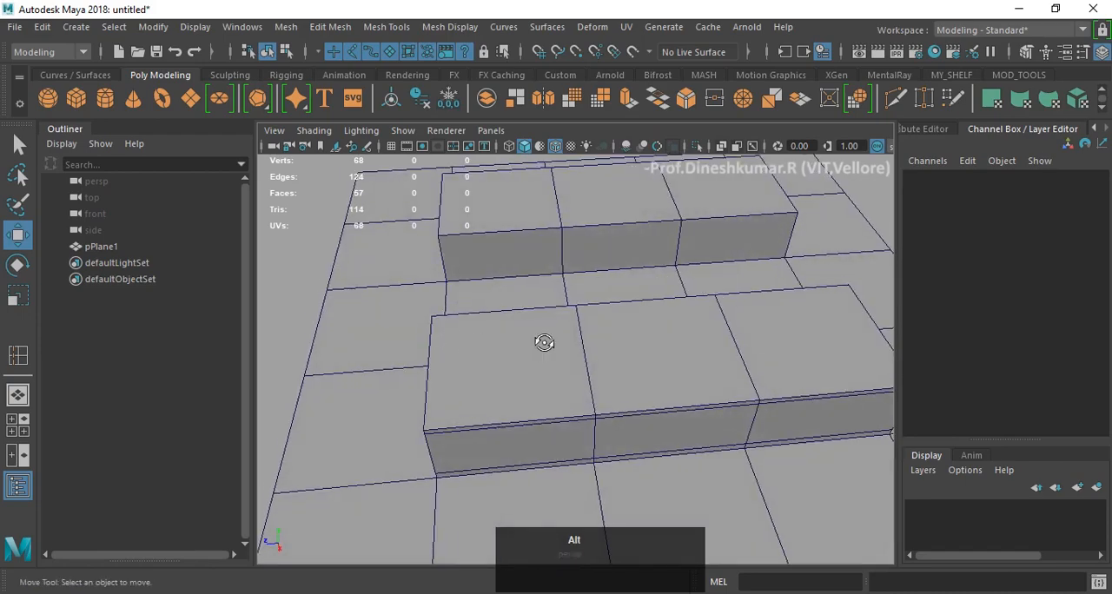
left_click_drag(544, 342, 564, 326, "alt")
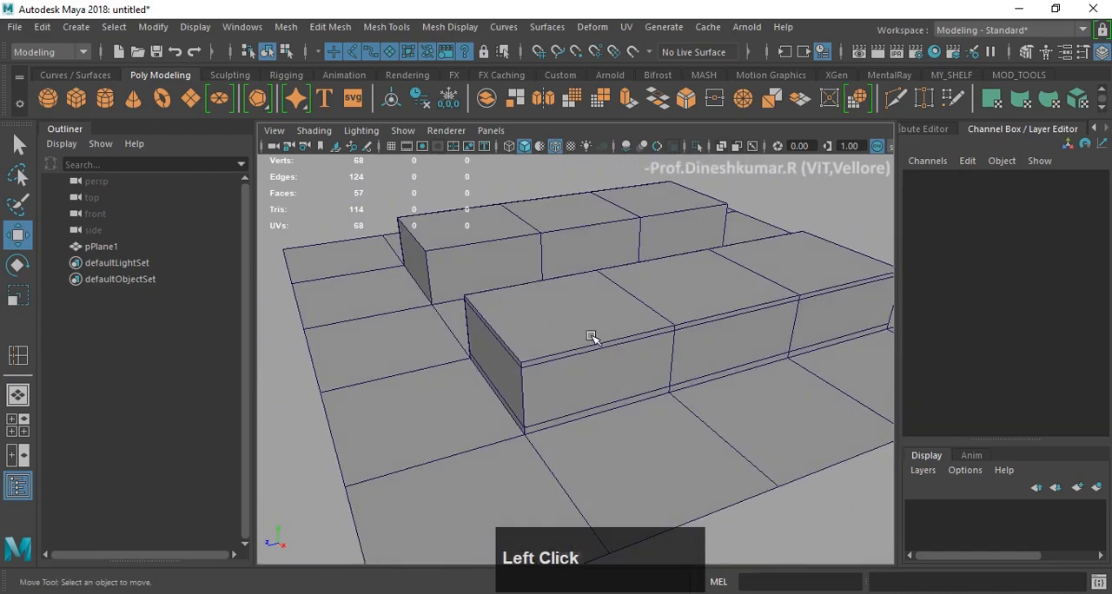
key("z")
key("z")
key("z")
key("z")
key("z")
key("z")
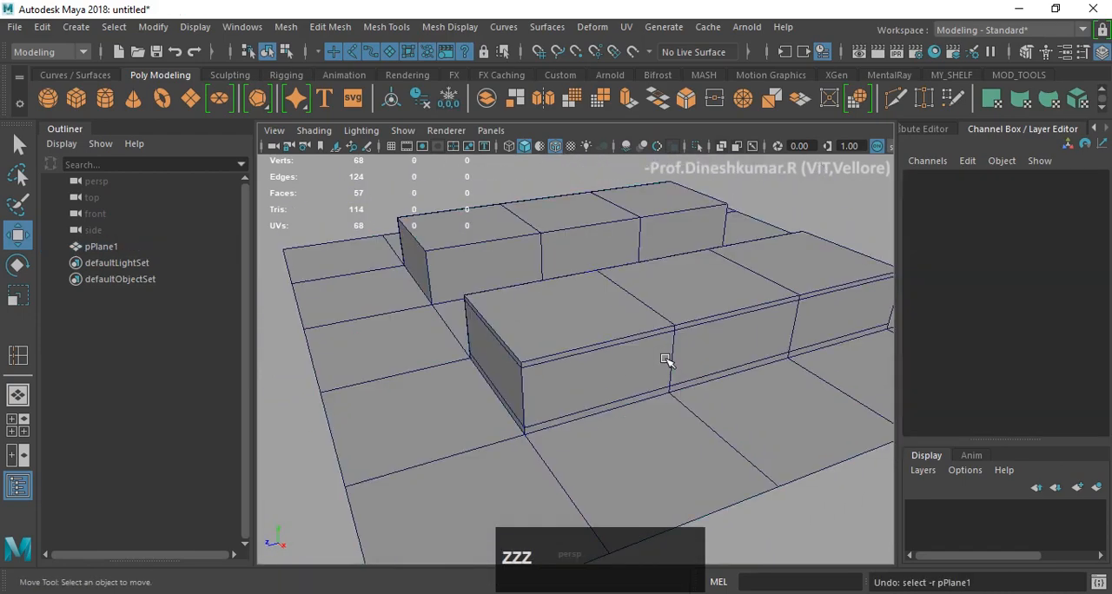
key("z")
key("z")
key("z")
key("z")
key("z")
key("z")
key("z")
key("z")
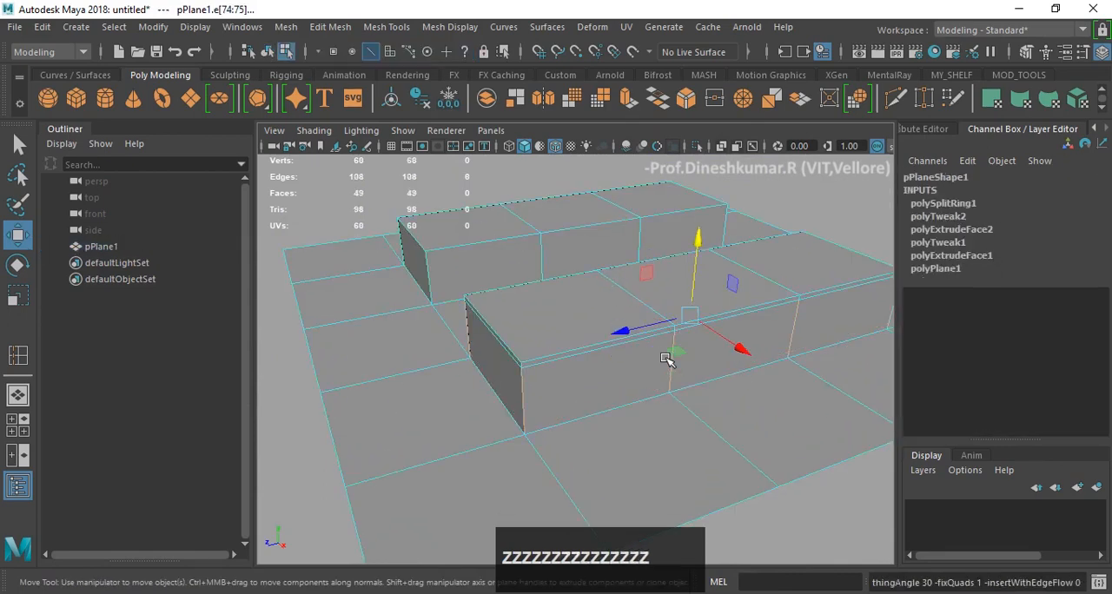
key("z")
key("z")
- Use Multi-Cut to insert two edge loops around the nearer block, one just below its top edge and one just above its base
scroll(550, 325, "up", 3)
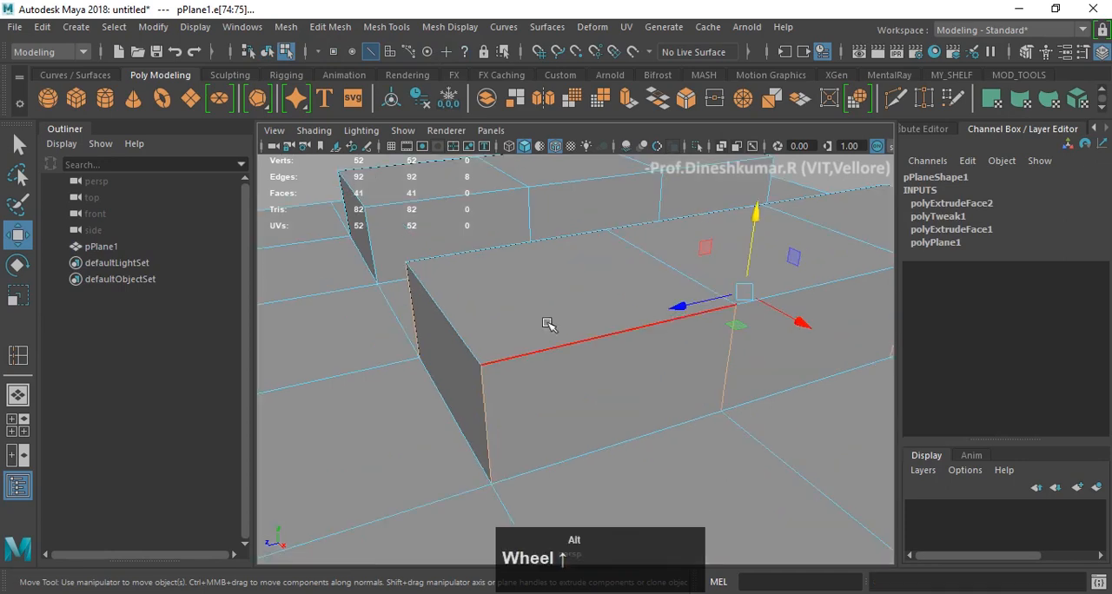
left_click_drag(550, 325, 570, 323, "alt")
right_click_drag(570, 324, 678, 196)
left_click(610, 263)
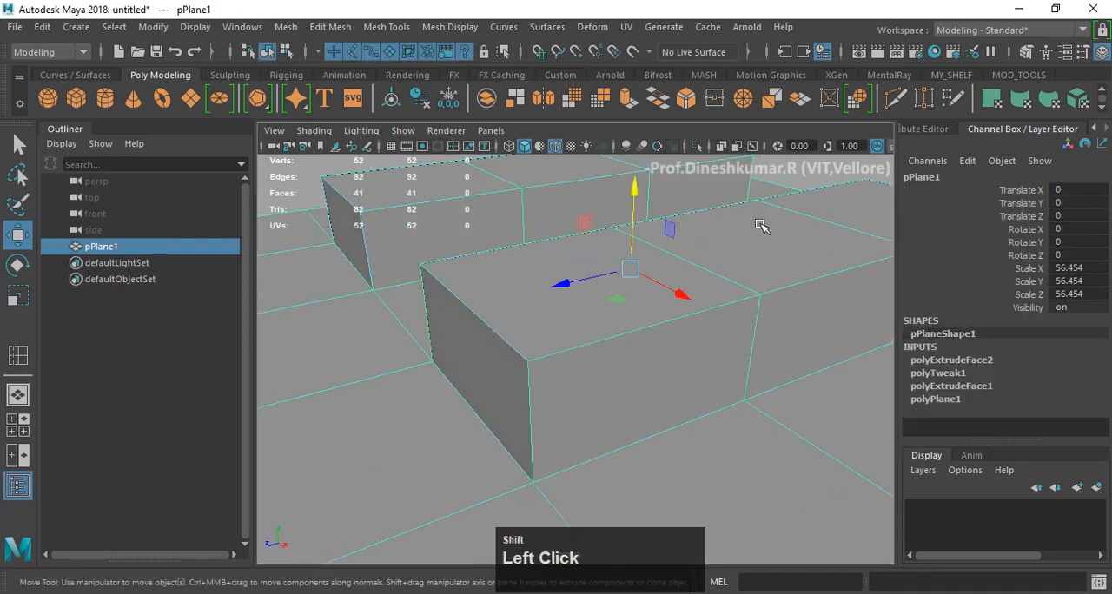
scroll(753, 251, "down", 2, "alt")
mouse_move(724, 264)
left_mouse_down("alt")
mouse_move(739, 255)
mouse_move(732, 275)
left_mouse_up("alt")
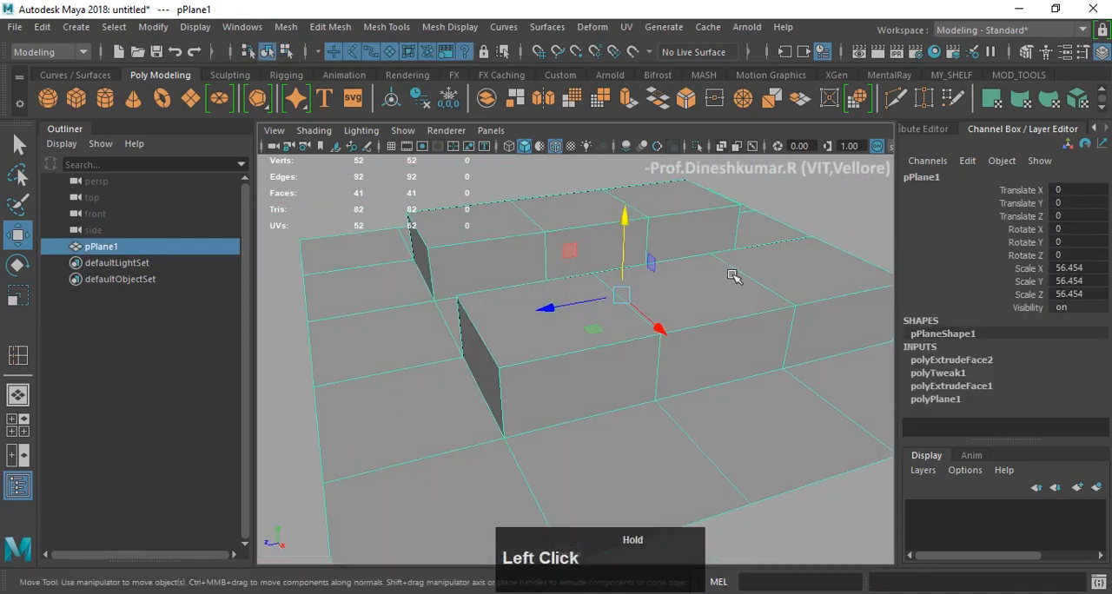
right_click_drag(799, 210, 698, 214, "shift")
key("ctrl")
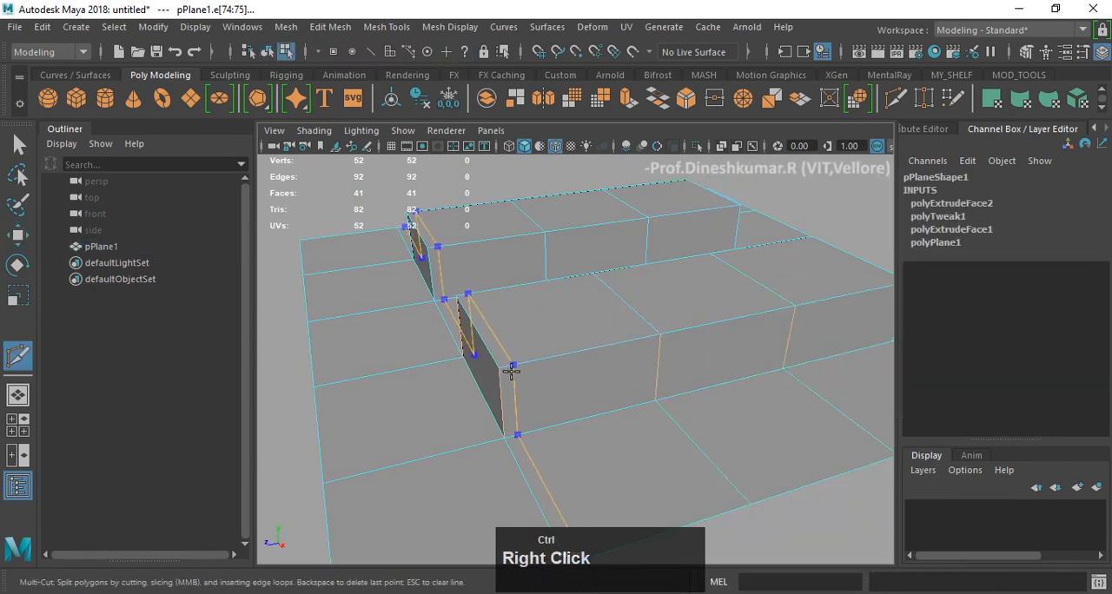
left_click(497, 375, "ctrl")
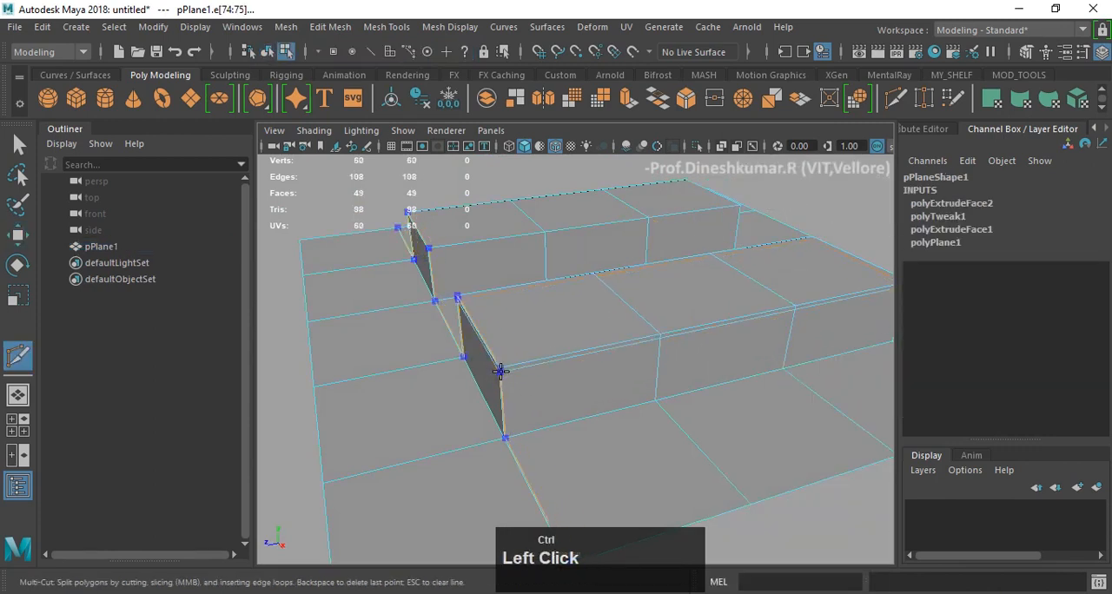
left_click(502, 427, "ctrl")
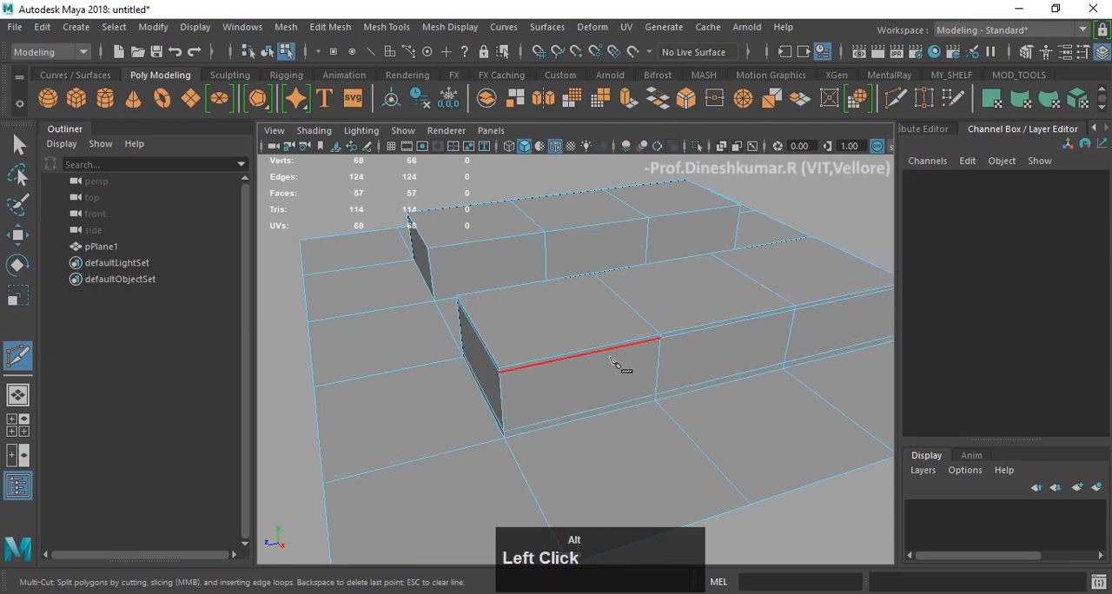
- Insert an edge loop close to each short end of the nearer block with Multi-Cut, running across both blocks
left_click_drag(626, 355, 509, 377, "alt")
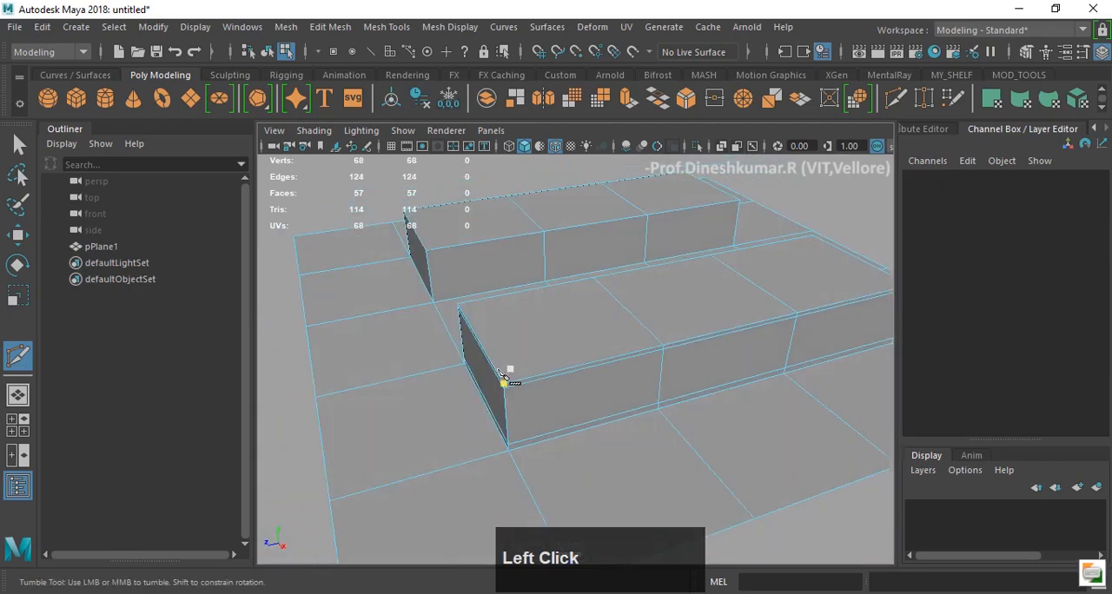
key("ctrl")
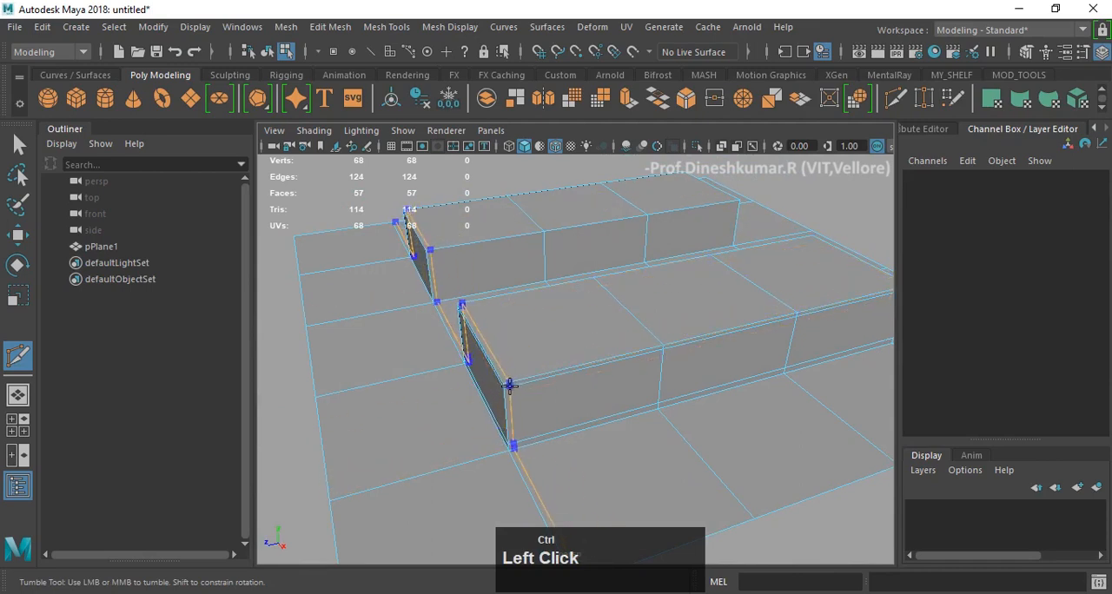
left_click_drag(676, 366, 660, 411, "alt")
left_click(744, 436, "ctrl")
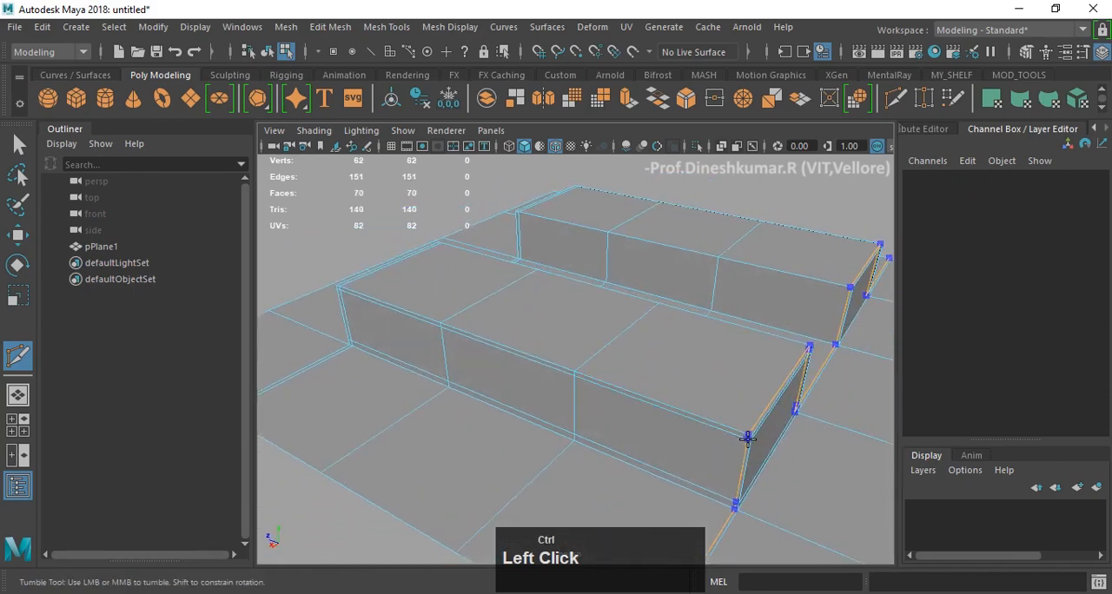
left_click_drag(731, 526, 705, 416, "alt")
- Leave Multi-Cut for the Move tool, return to object mode, display the plane in smooth mesh preview and deselect it
key("w")
right_click_drag(653, 297, 727, 265)
key("3")
left_click(776, 285)
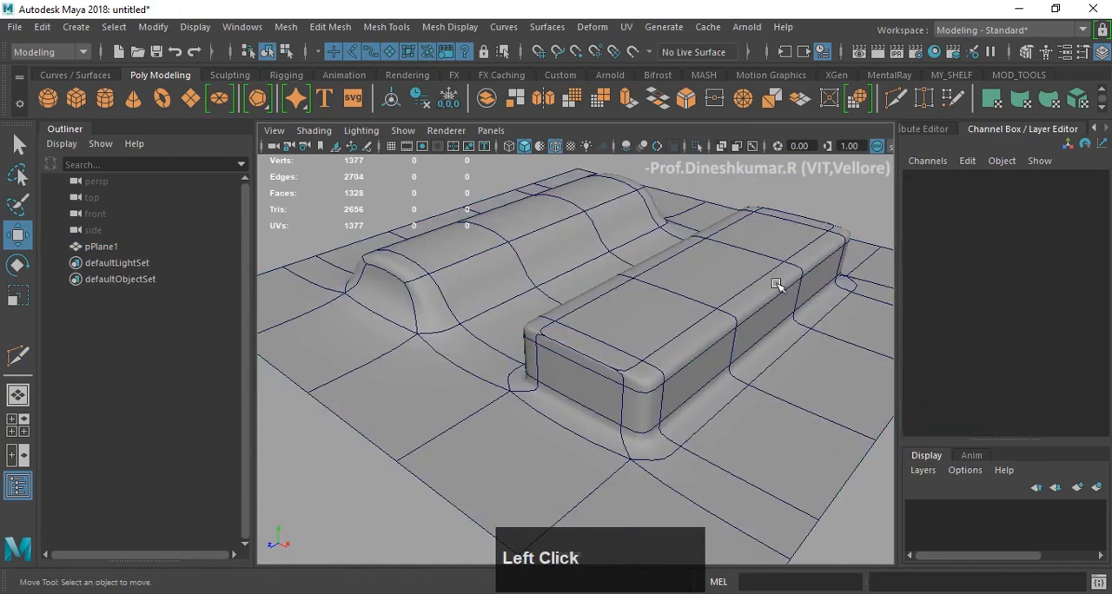
- Compare the smoothed edges and corners of the two blocks from different angles, with the wireframe overlay hidden
left_click_drag(684, 386, 460, 376, "alt")
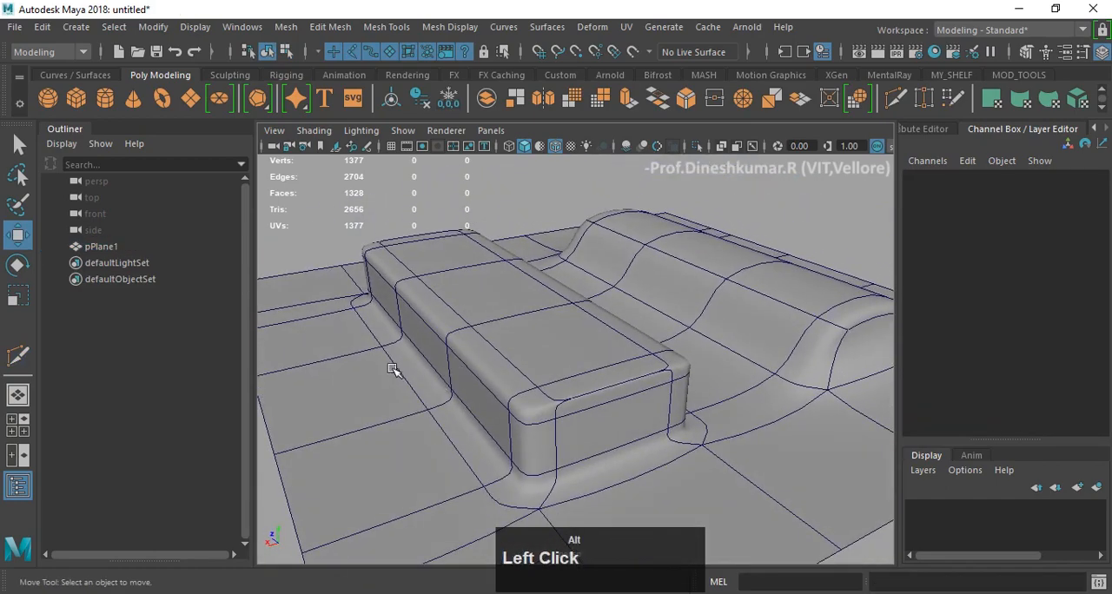
left_click_drag(392, 370, 642, 375, "alt+shift")
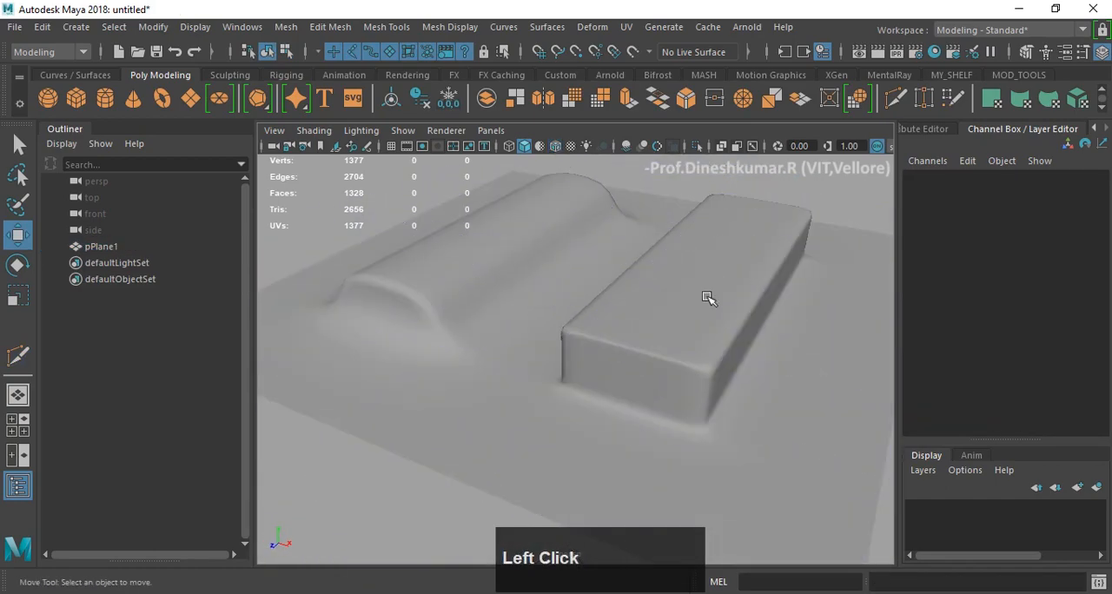
scroll(709, 298, "down", 5)
left_click_drag(708, 298, 489, 373, "alt")
scroll(439, 335, "up", 5)
left_click_drag(439, 335, 347, 365, "alt")
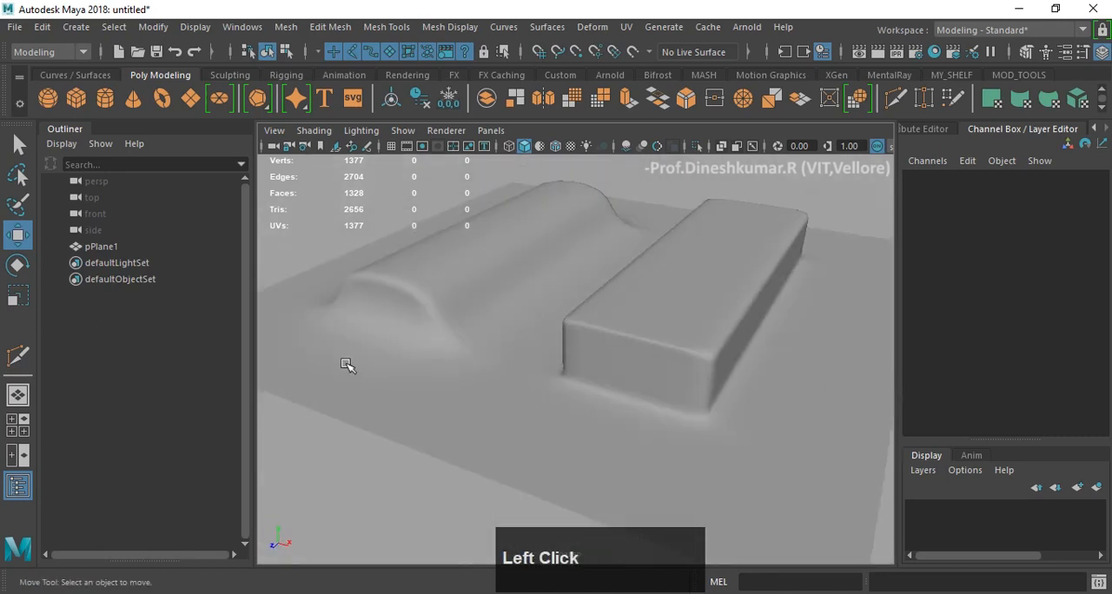
left_click(436, 311)
left_click_drag(618, 350, 737, 209, "alt")
left_click(772, 266)
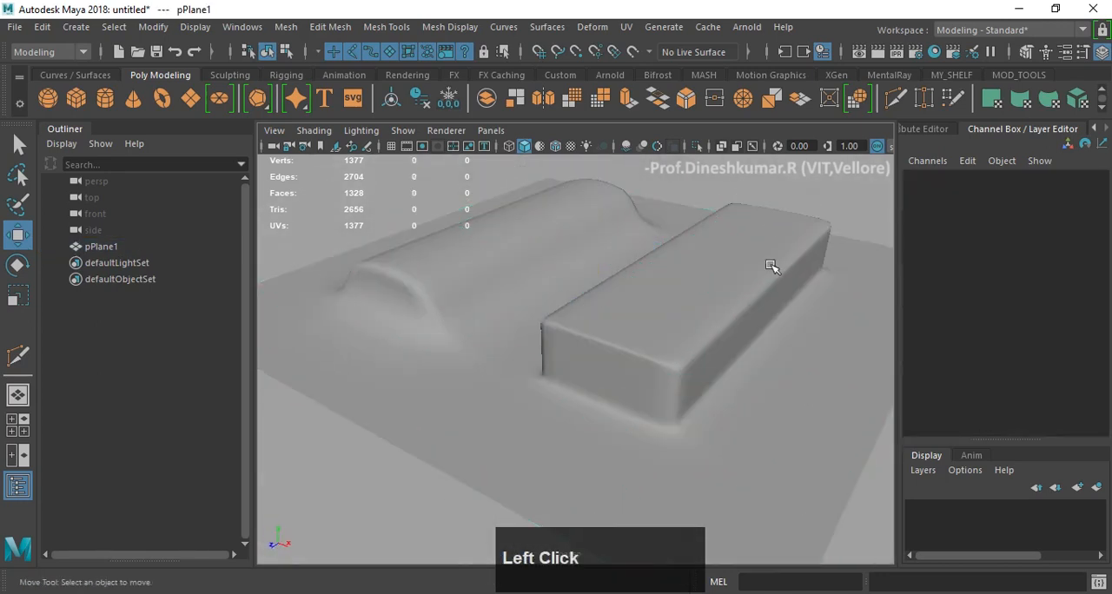
left_click_drag(772, 266, 714, 304, "alt")
- Return the plane to unsmoothed display and use Multi-Cut to insert an edge loop close to each long side of the nearer block
left_click(687, 321)
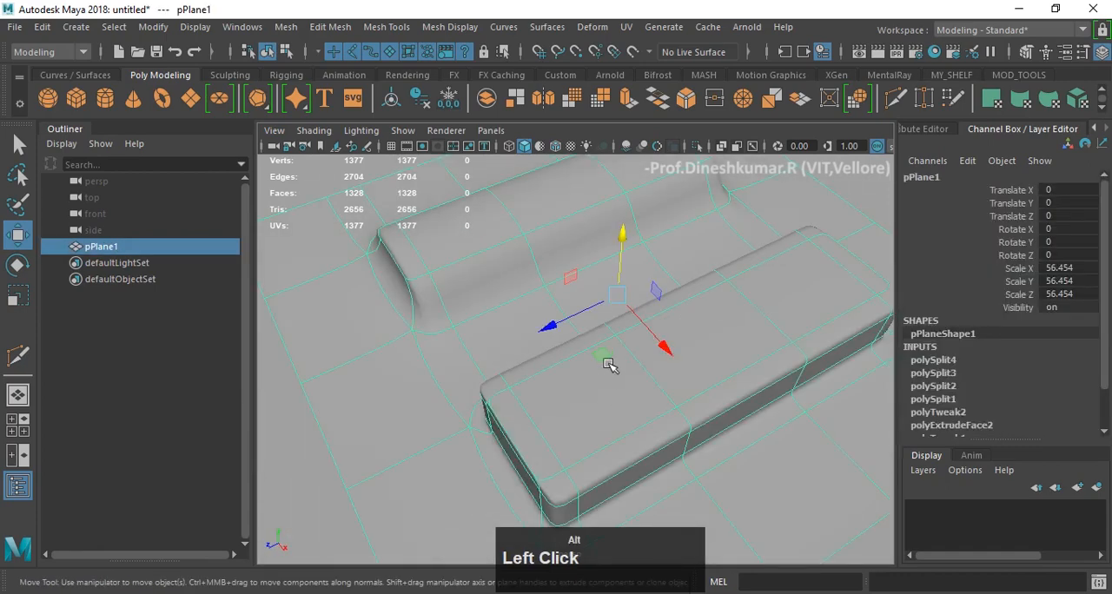
left_click_drag(611, 367, 752, 350, "alt")
scroll(657, 332, "up", 5)
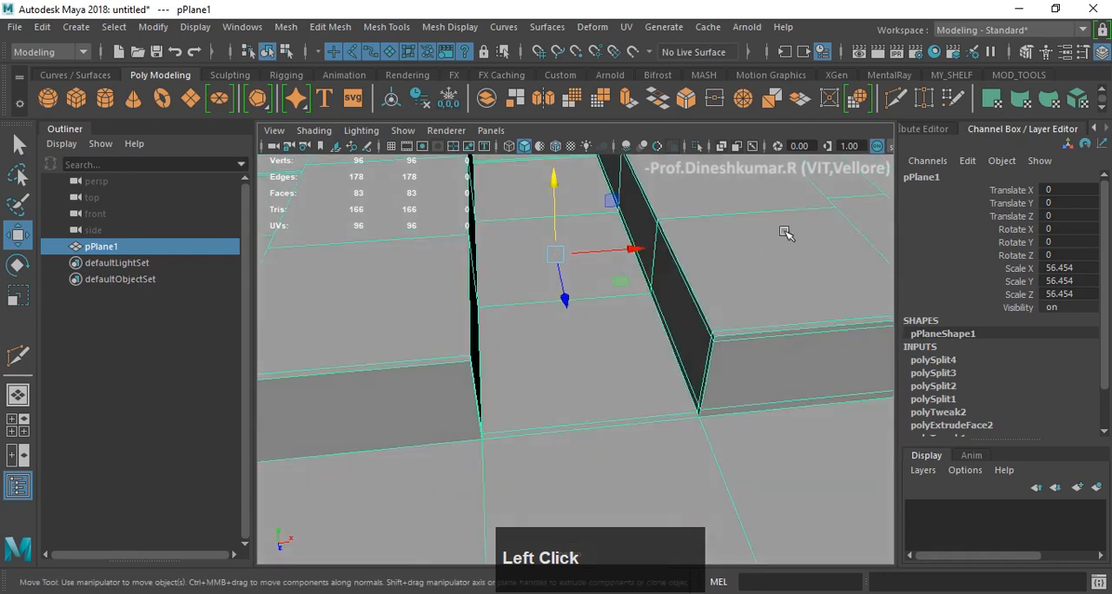
right_click(799, 201, "shift")
right_click_drag(732, 225, 728, 205, "shift")
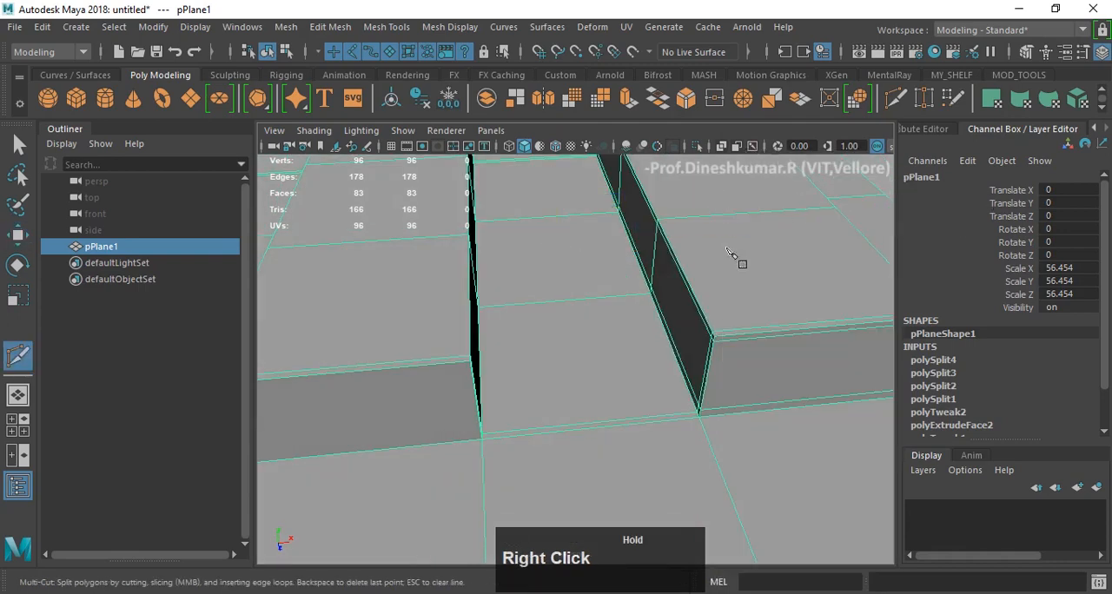
left_click(720, 336, "ctrl")
left_click_drag(720, 335, 716, 403, "alt")
left_click(691, 390, "ctrl")
- Return to the Move tool and object mode, display the plane in smooth mesh preview and inspect the nearer block's edges
key("w")
right_click(675, 330)
right_click_drag(710, 237, 759, 101)
left_click_drag(683, 347, 562, 332, "alt")
key("3")
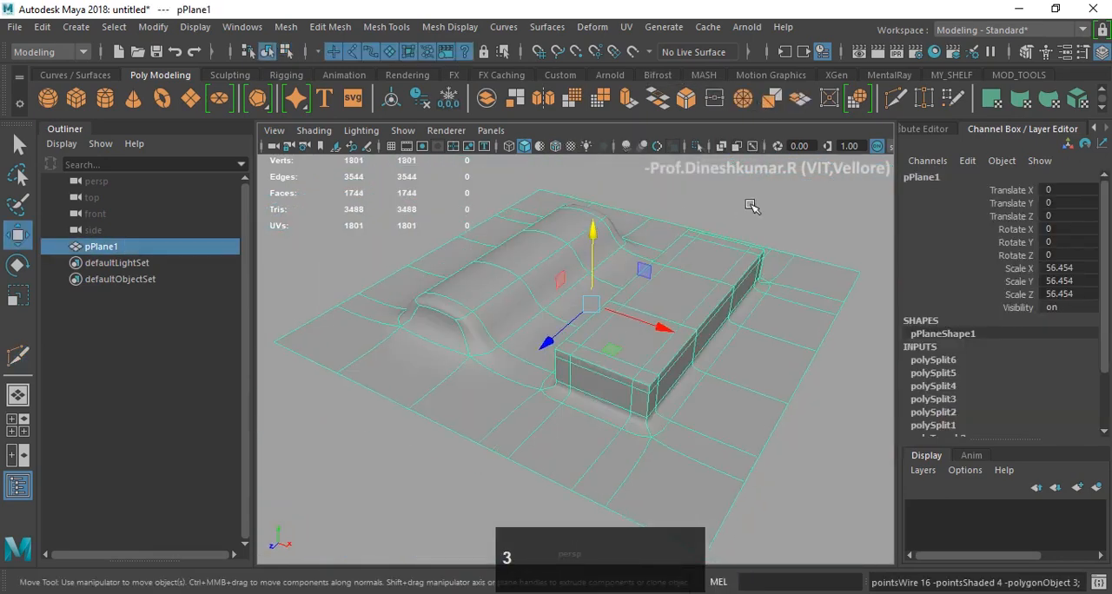
left_click(753, 200)
left_click_drag(705, 325, 556, 325, "alt")
scroll(529, 373, "up", 4)
scroll(593, 388, "up", 3, "alt")
left_click_drag(593, 388, 622, 315, "alt+shift")
- Select the plane, switch it to unsmoothed display and examine the edge loops bordering the nearer block's edges and corners
left_click(549, 303)
scroll(568, 337, "down", 10)
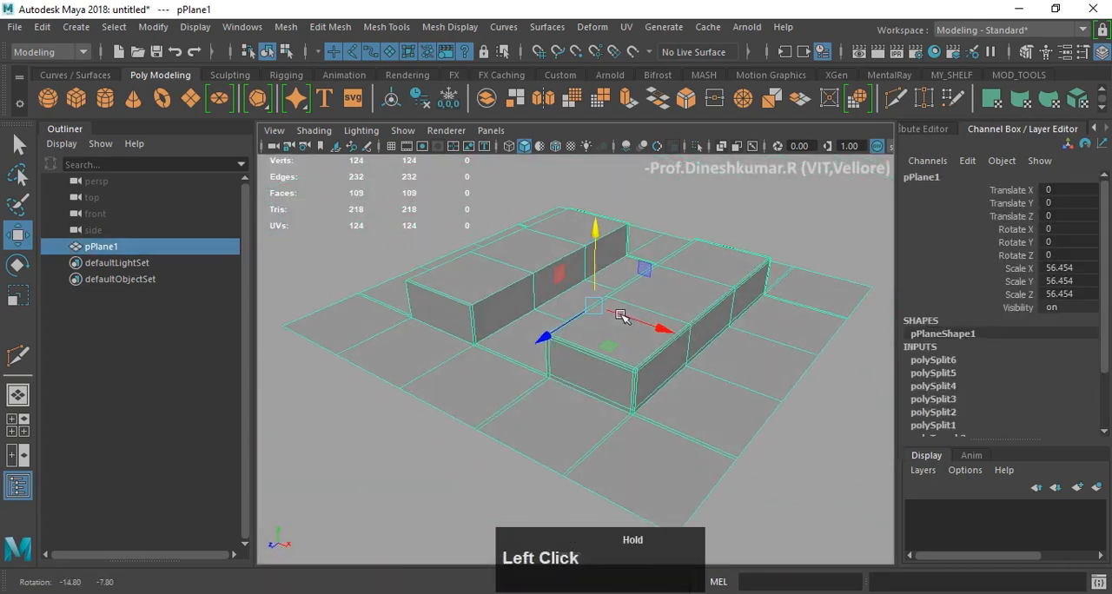
scroll(656, 363, "up", 4)
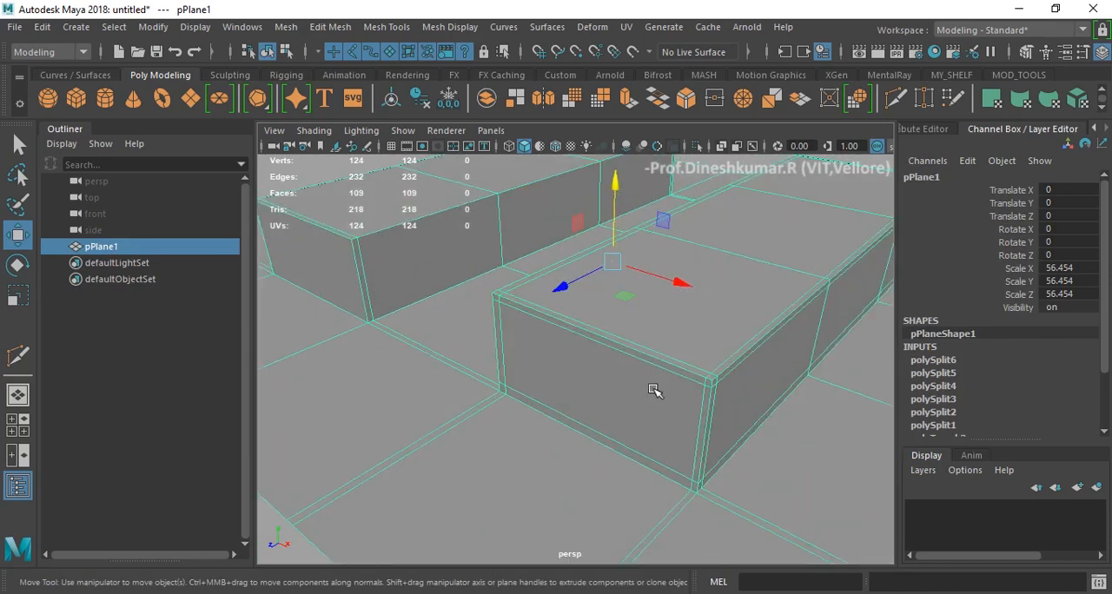
left_click_drag(741, 324, 727, 270, "alt")
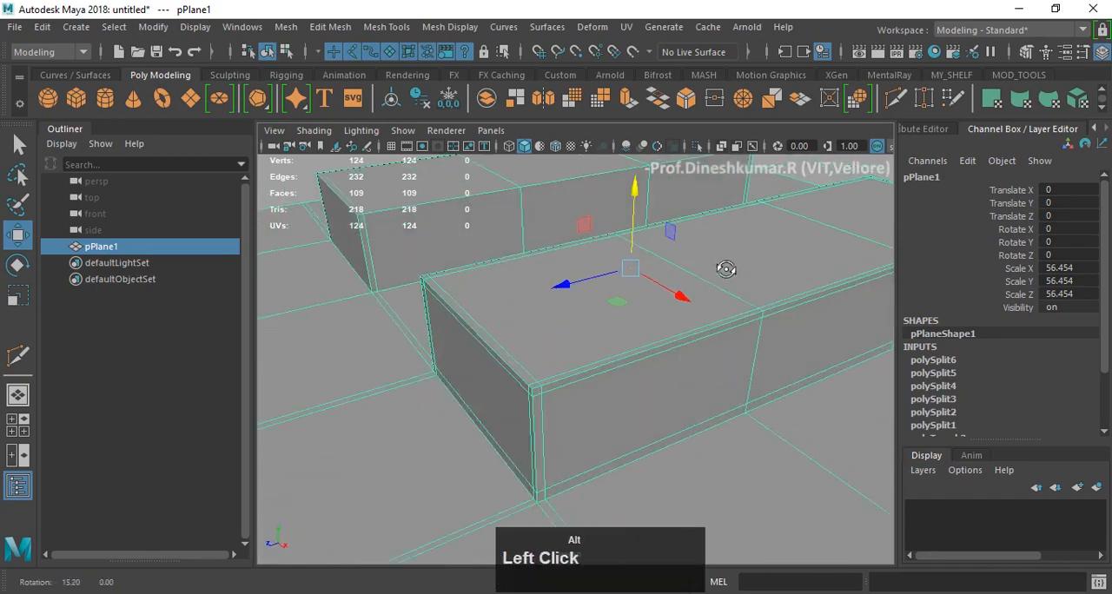
scroll(495, 419, "up", 3)
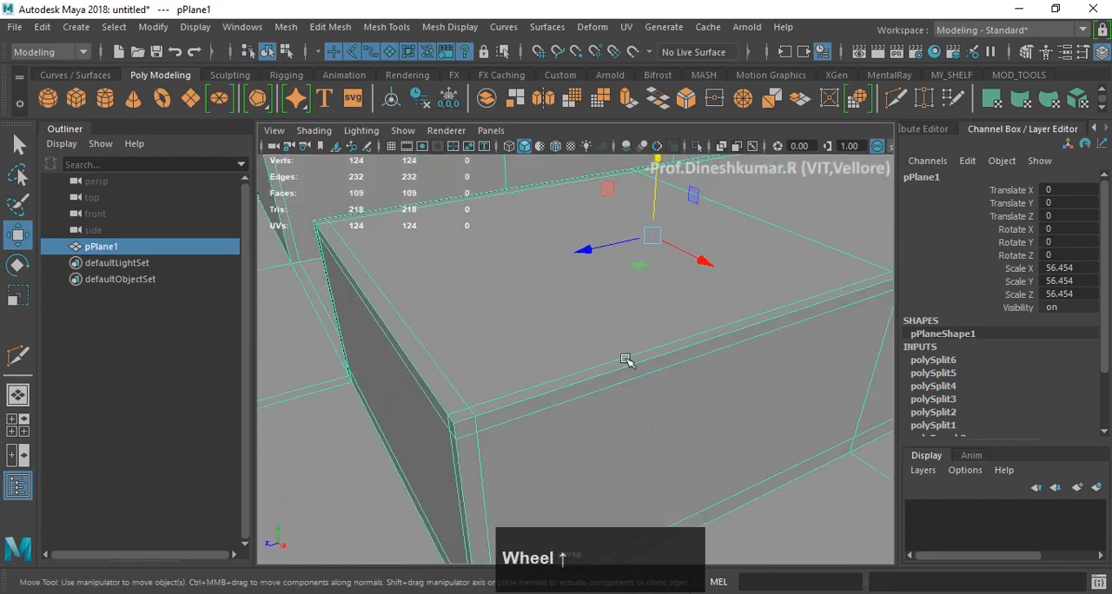
scroll(625, 360, "down", 3)
left_click_drag(702, 347, 650, 357, "alt")
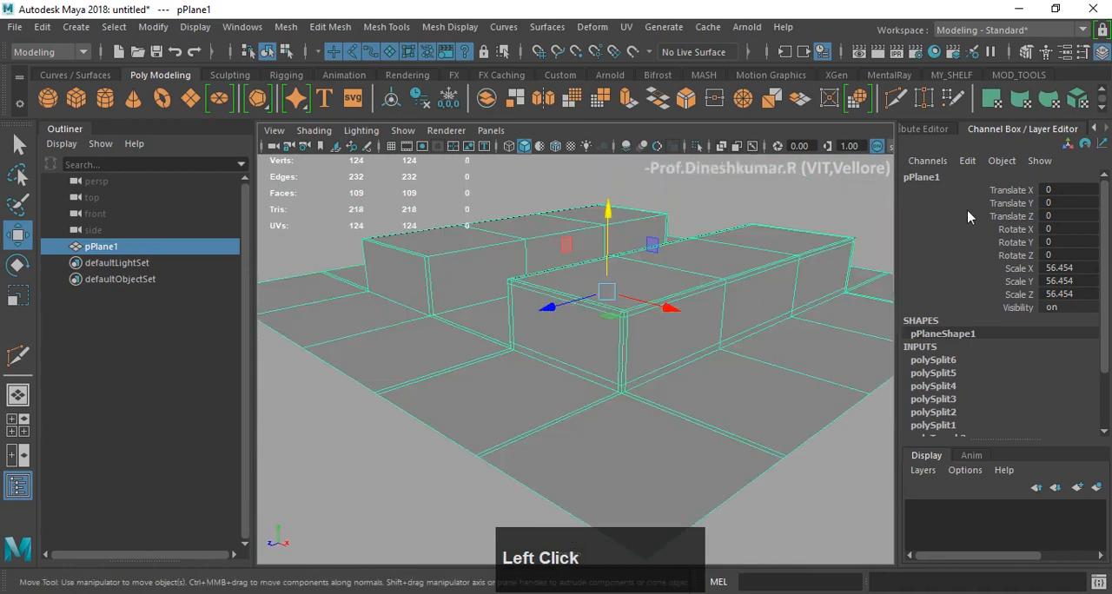
- Discard the current scene with the extruded plane and start a new, empty one
left_click_drag(777, 346, 762, 373, "alt")
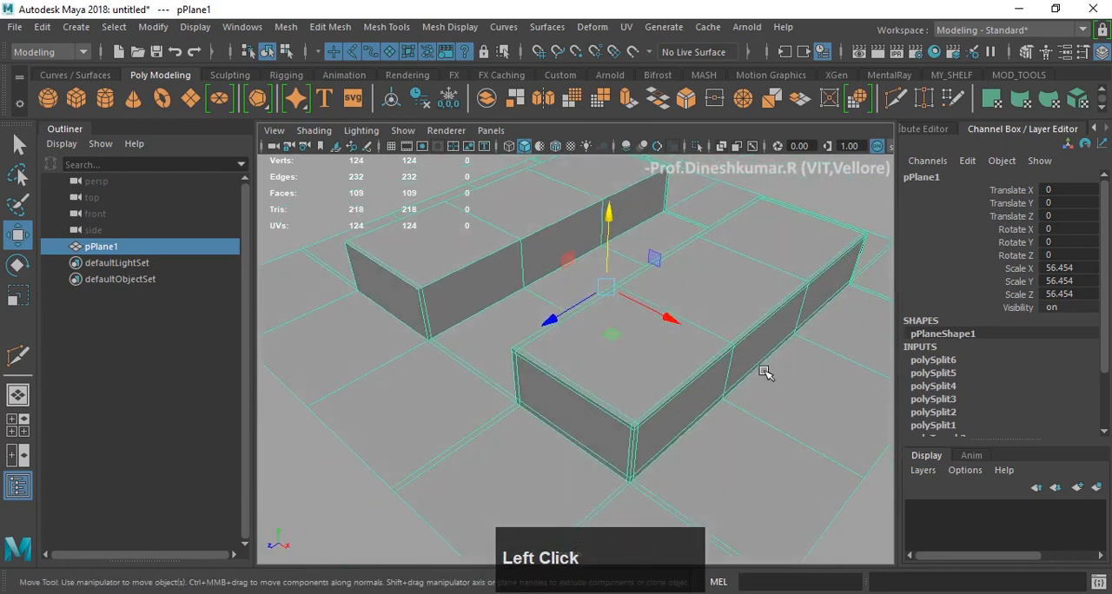
scroll(764, 372, "down", 2)
middle_click_drag(665, 238, 576, 249, "alt")
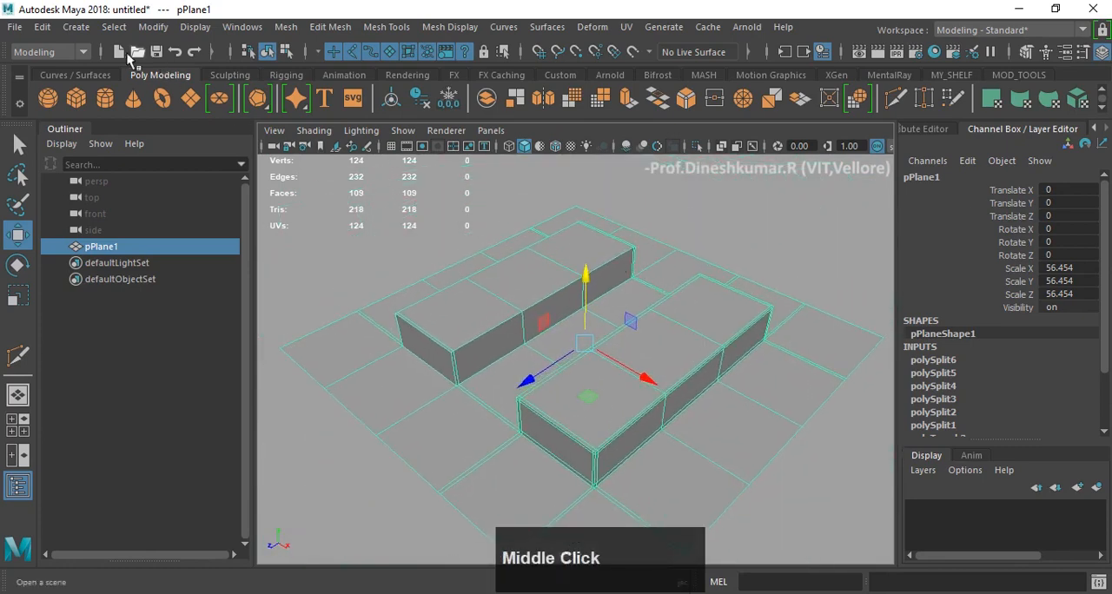
left_click(119, 54)
left_click(560, 310)
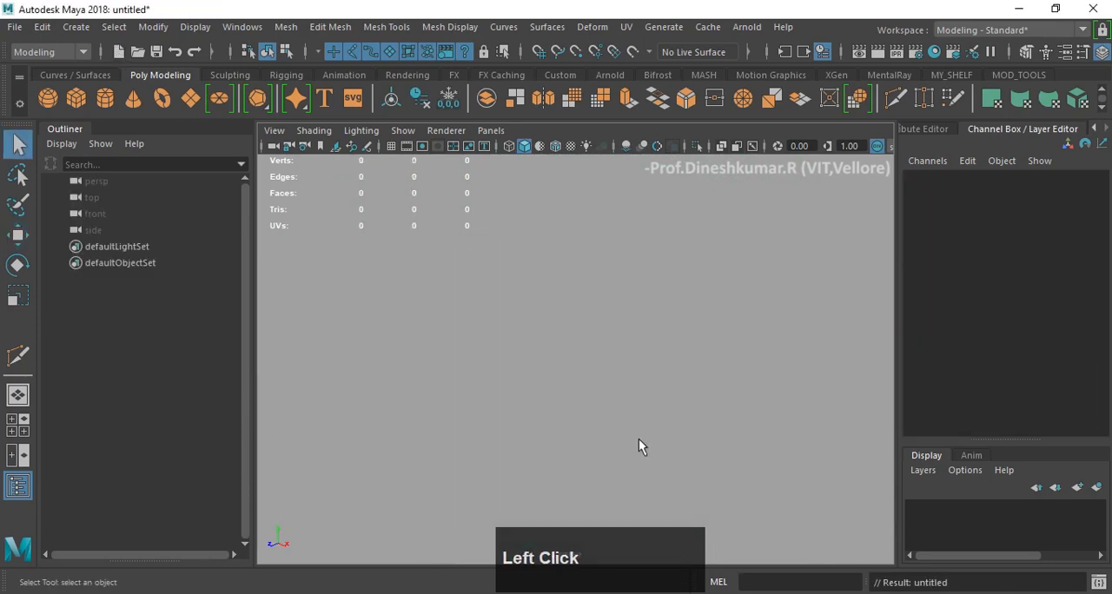
left_click_drag(640, 444, 639, 378, "alt")
key("F9")
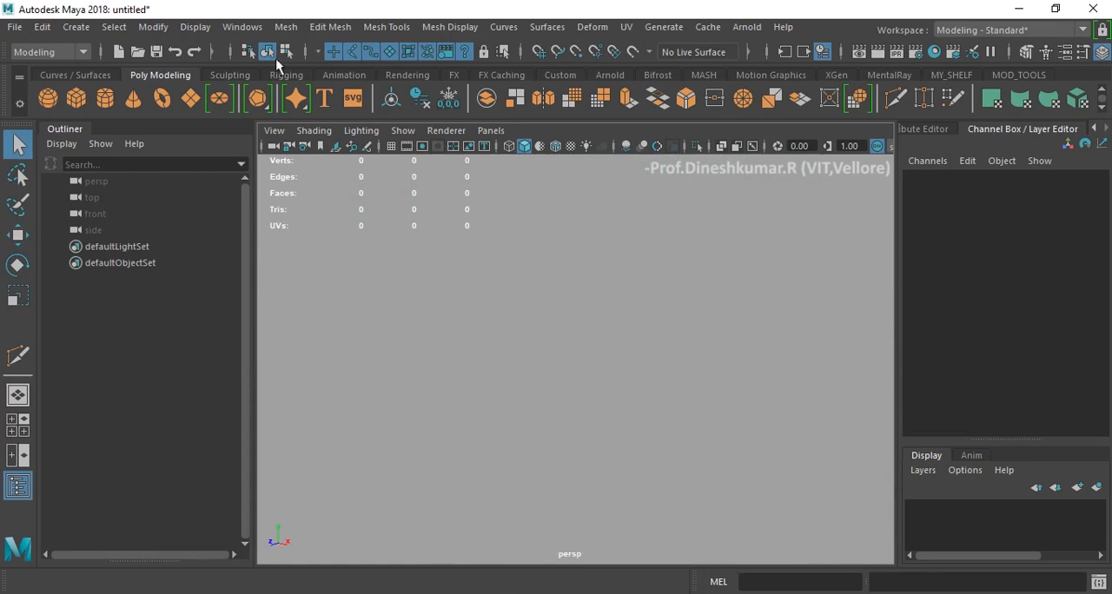
- Create a polygon cube and scale it uniformly to about 1.469
left_click(76, 97)
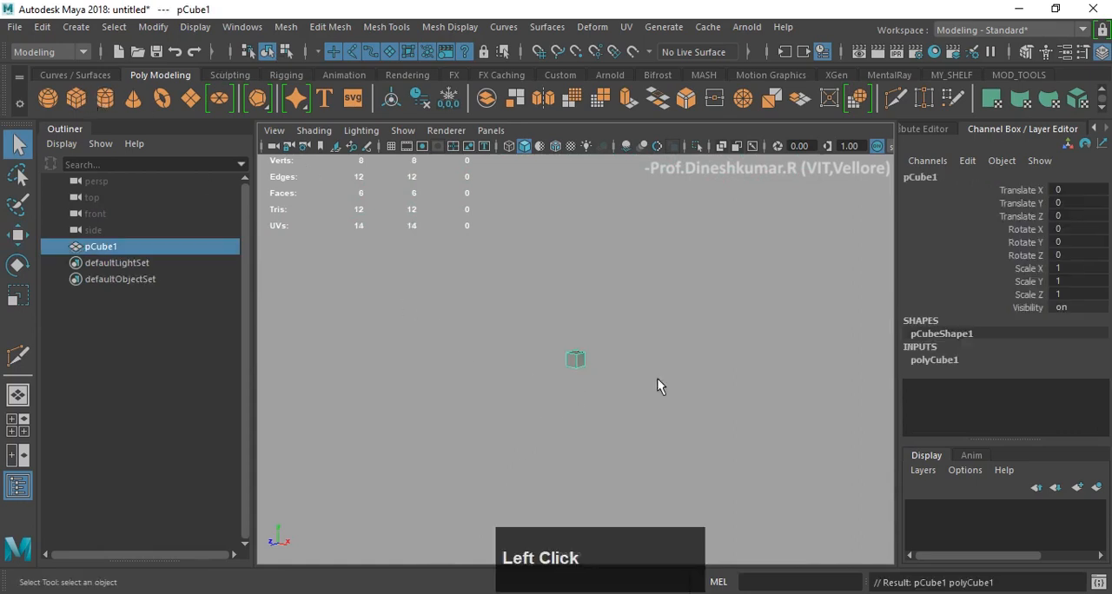
key("f")
key("w")
scroll(643, 377, "down", 3)
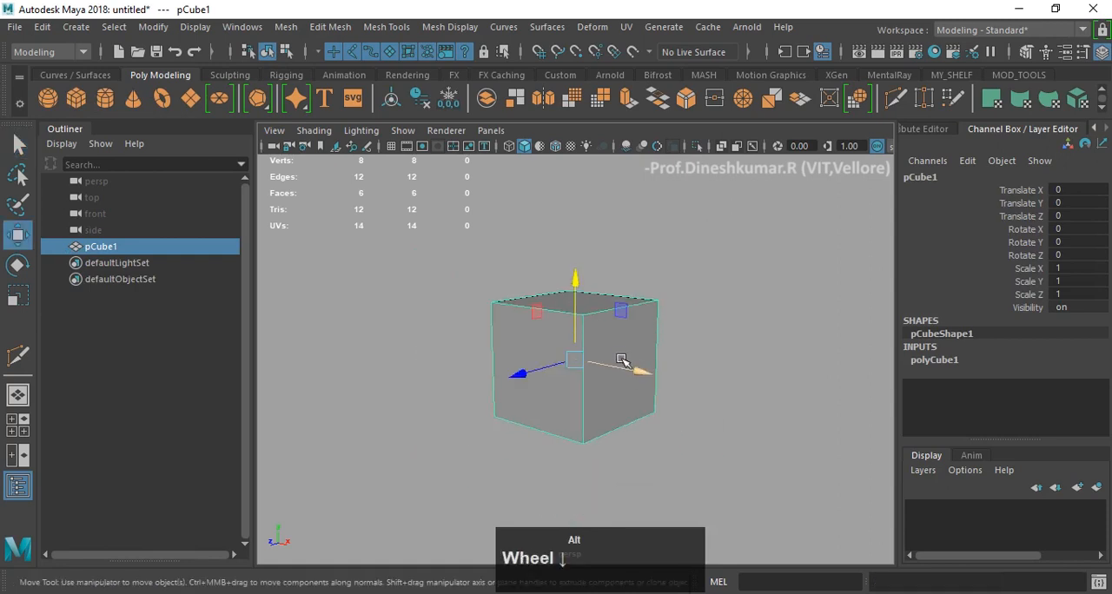
key("r")
left_click_drag(571, 360, 658, 328)
key("w")
middle_click_drag(654, 318, 590, 290, "alt")
scroll(641, 293, "down", 3)
left_click_drag(591, 290, 582, 295, "alt")
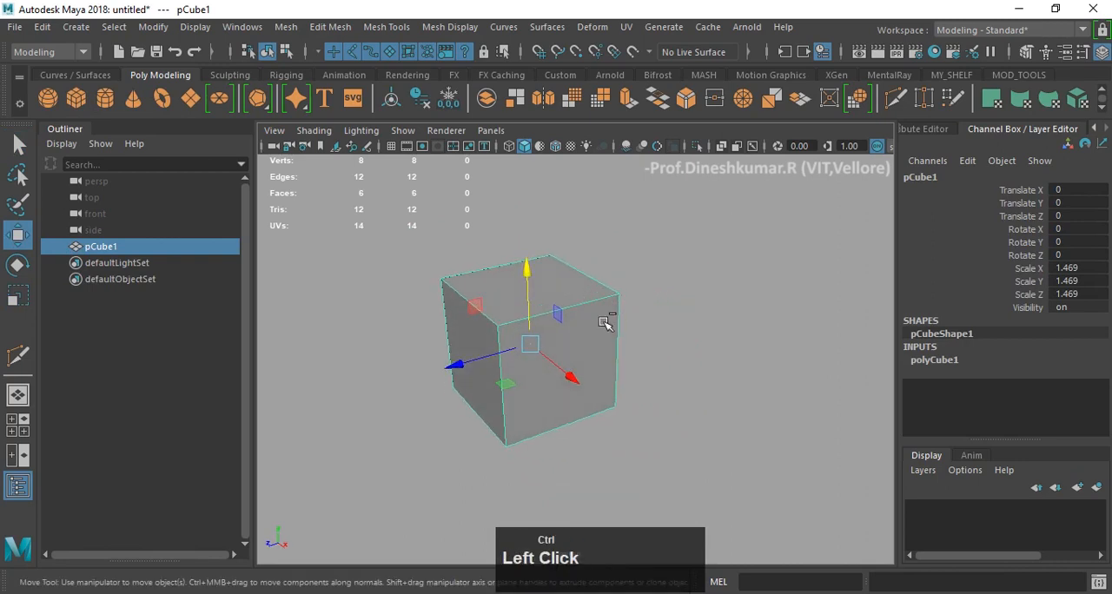
- Duplicate the cube and move the copy along Z to about -3.083
key("ctrl+d")
left_click_drag(461, 368, 690, 316)
middle_click_drag(670, 312, 546, 313, "alt")
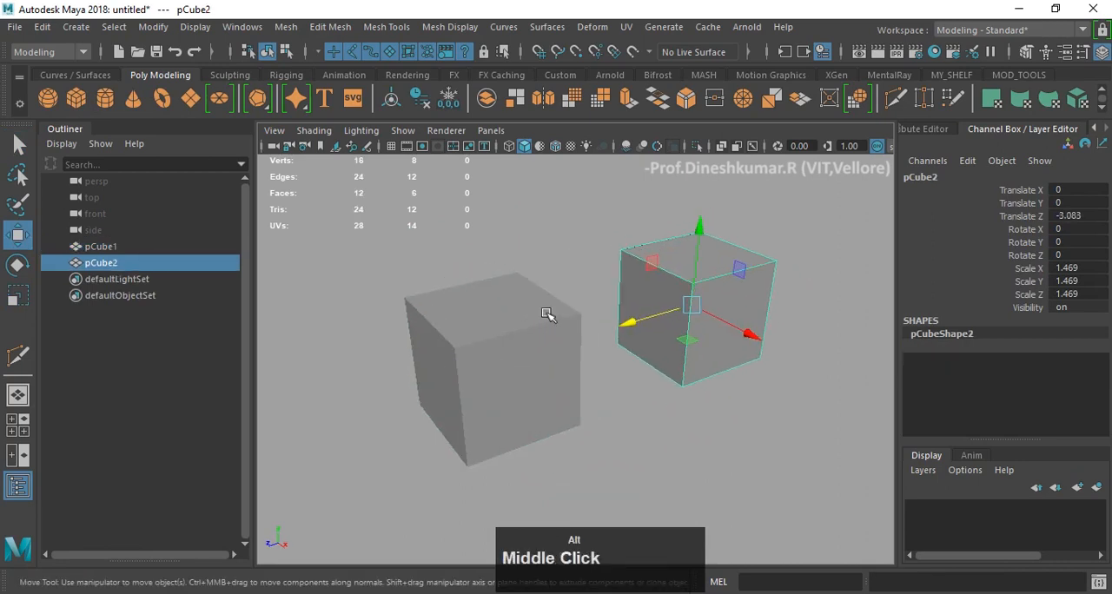
- Turn on the wireframe overlay on the shaded cubes in the perspective view
left_click(555, 146)
middle_click_drag(627, 255, 536, 265, "alt")
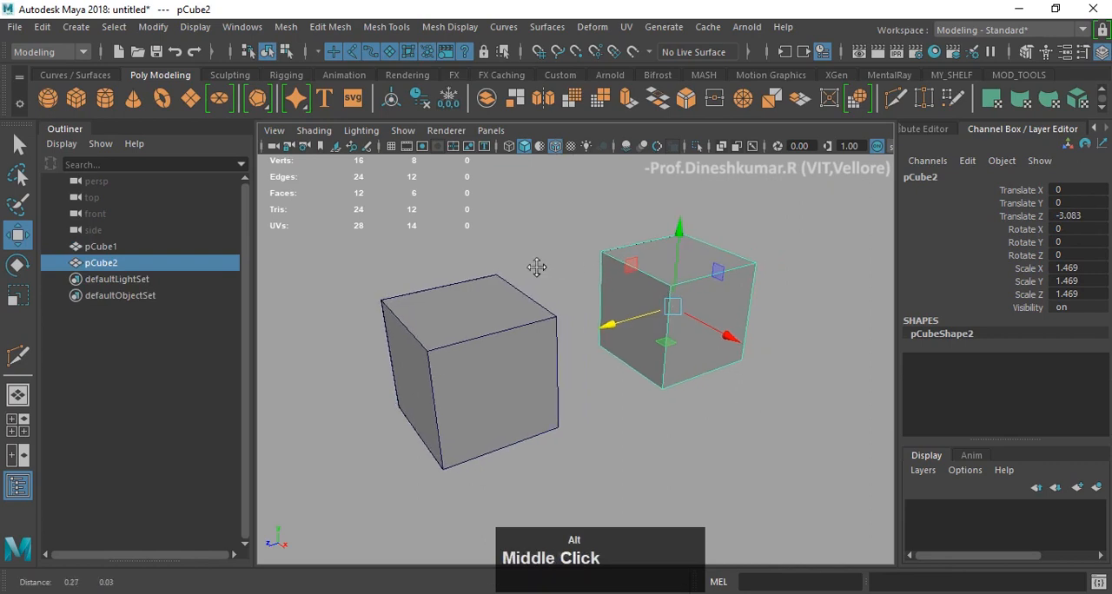
scroll(565, 291, "up", 3)
mouse_move(565, 291)
left_mouse_down("alt")
mouse_move(541, 280)
mouse_move(575, 272)
left_mouse_up("alt")
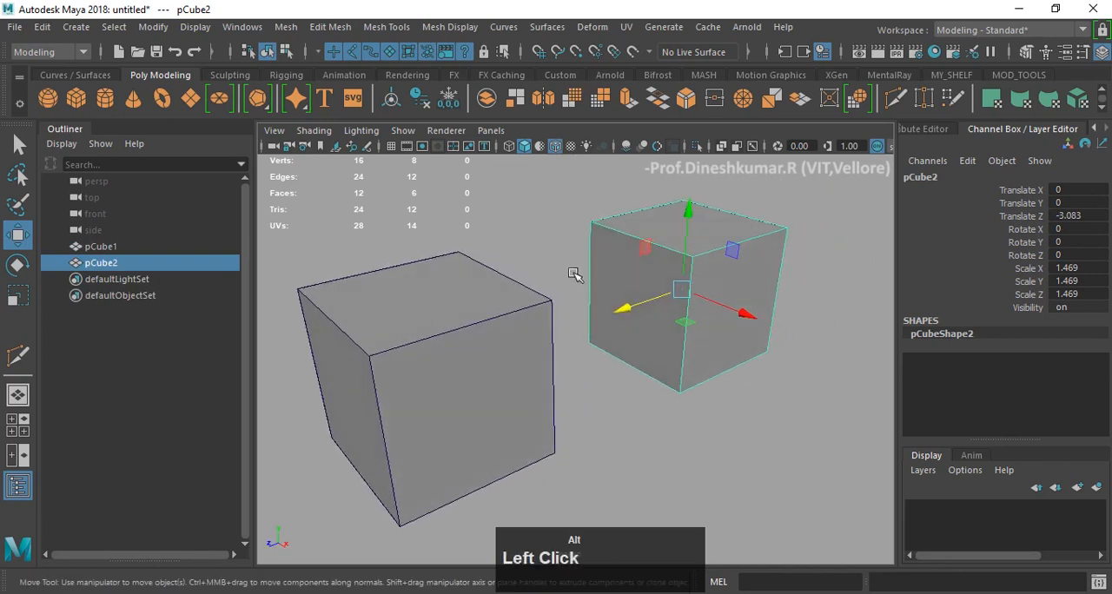
scroll(573, 270, "down", 2)
scroll(566, 261, "up", 1, "alt")
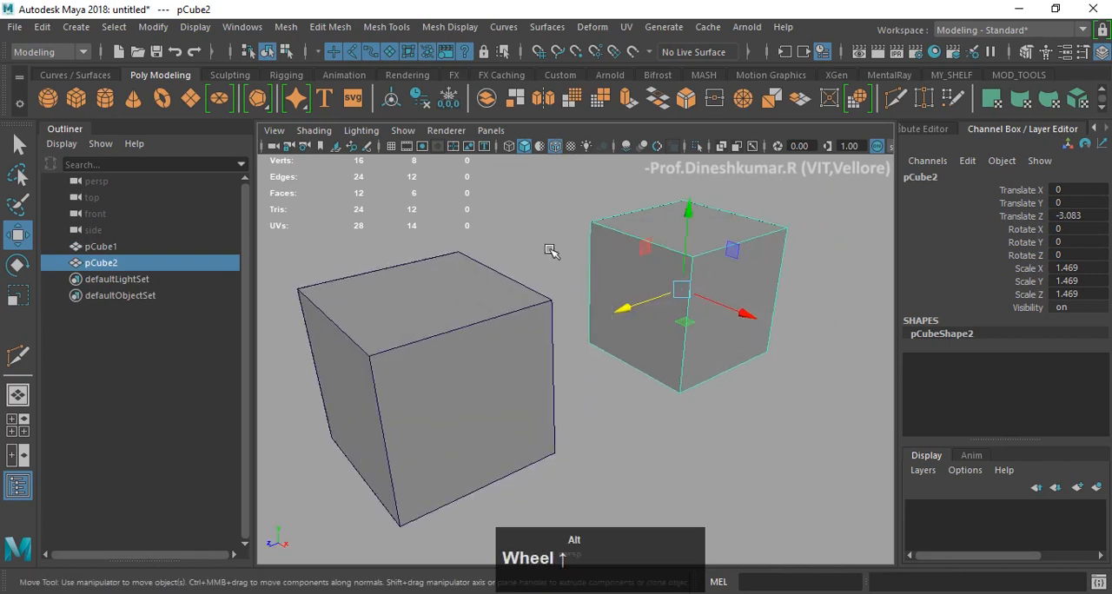
- Select the original cube and use Multi-Cut to insert three edge loops close to the edges meeting at its front top corner
left_click(465, 302)
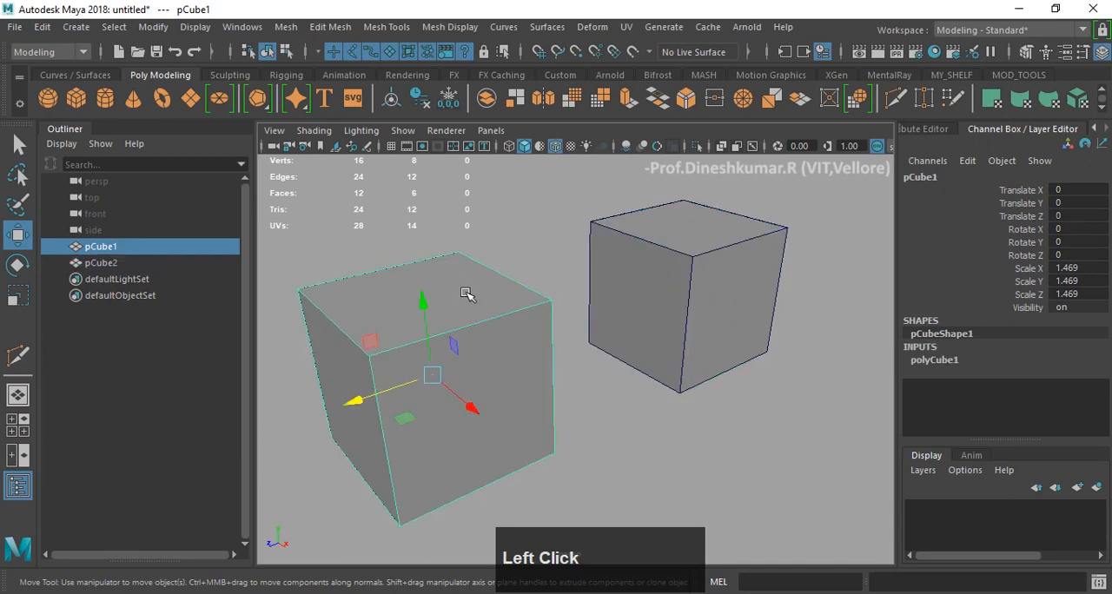
right_click_drag(451, 270, 345, 213, "shift")
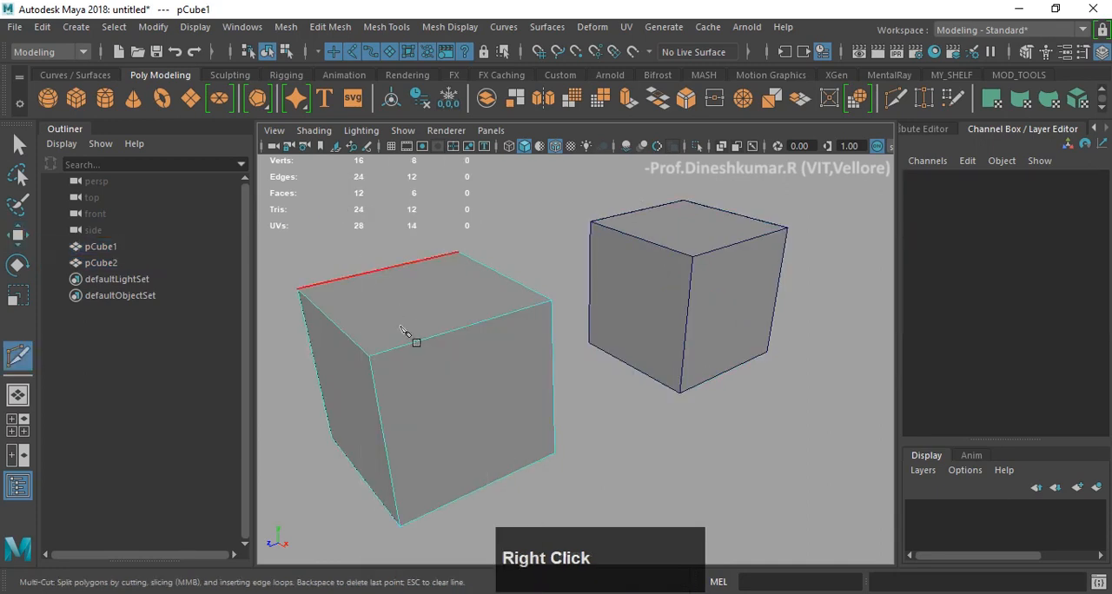
left_click(376, 356, "ctrl")
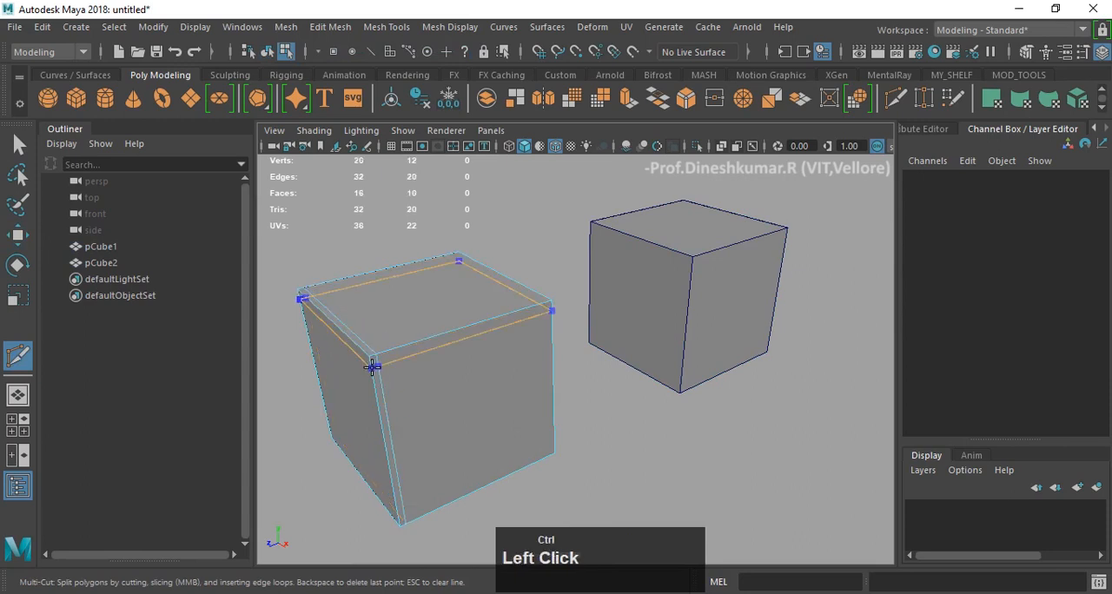
left_click(371, 359, "ctrl")
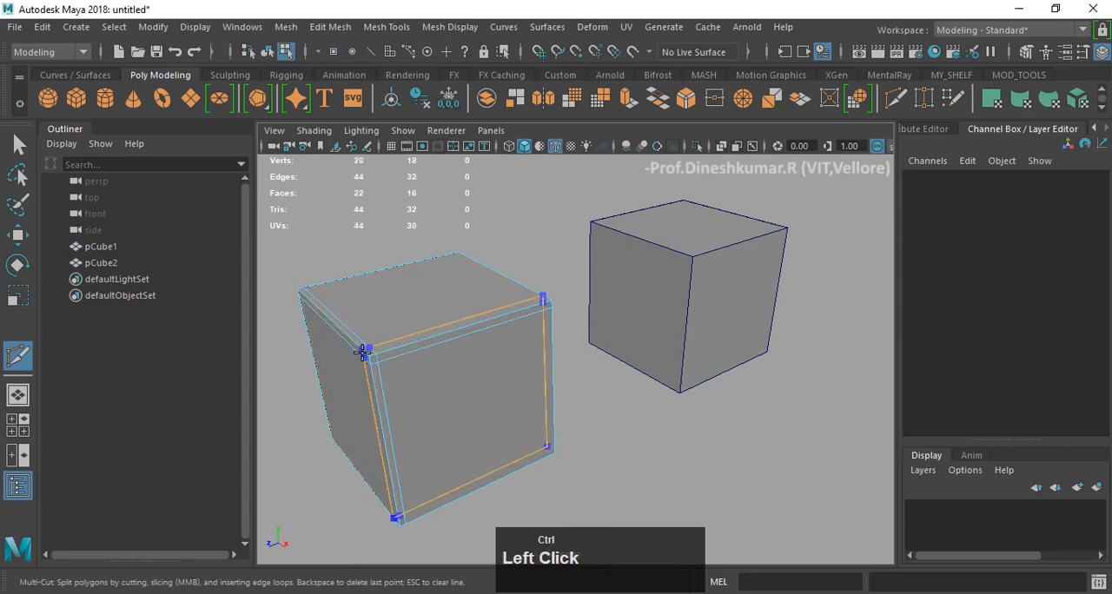
left_click(367, 375, "ctrl")
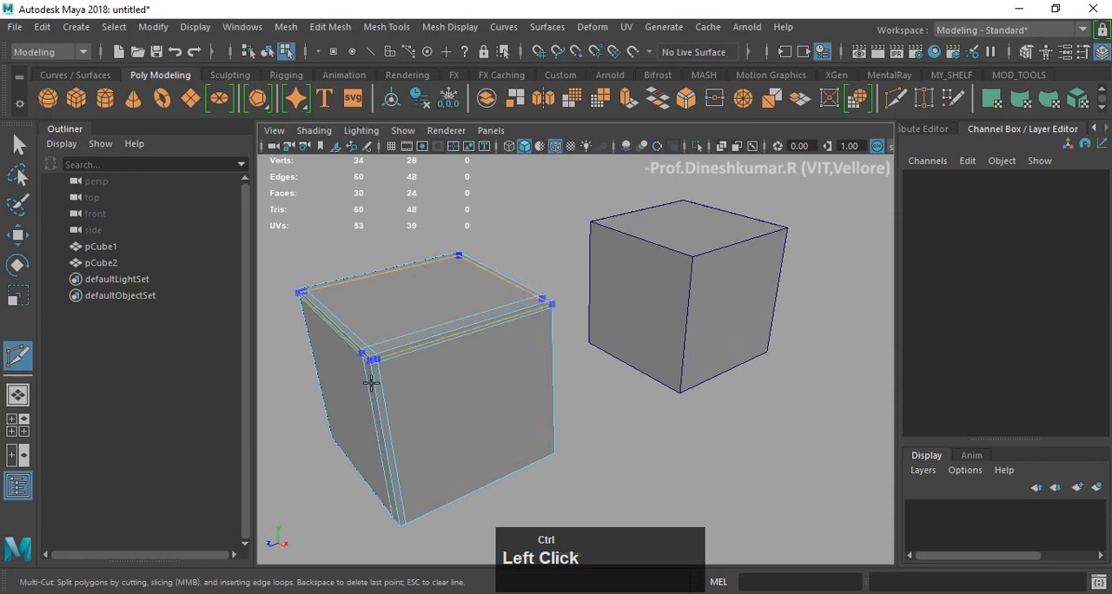
- Undo the last edge loop on the original cube and insert it again closer to the front vertical edge
scroll(330, 427, "up", 3)
left_click_drag(331, 427, 390, 384, "alt")
middle_click_drag(390, 384, 574, 278, "alt")
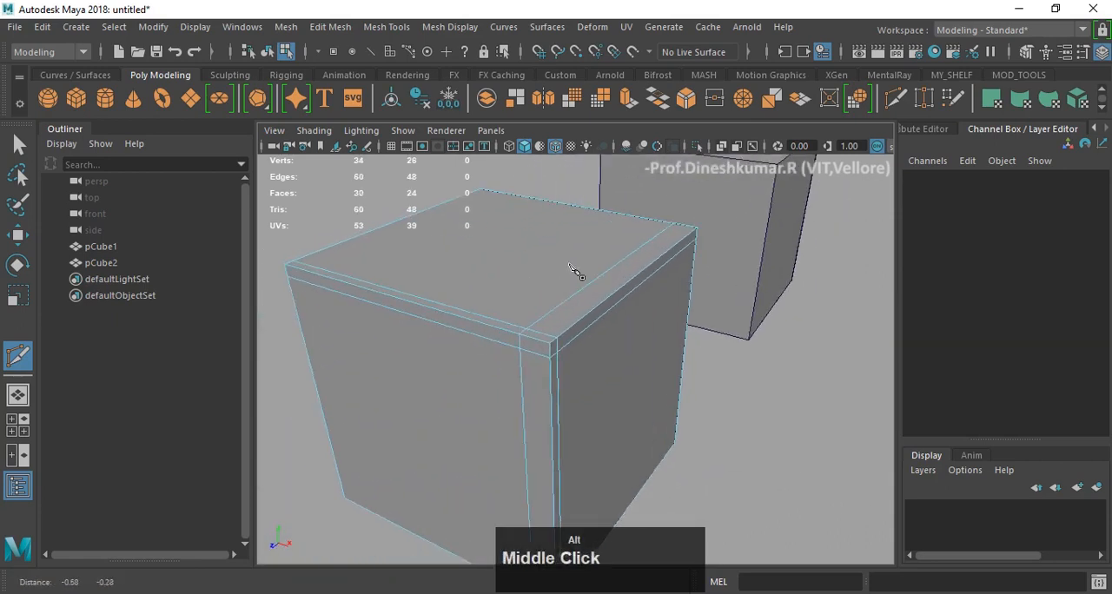
left_click_drag(573, 277, 491, 346, "alt")
key("ctrl+z")
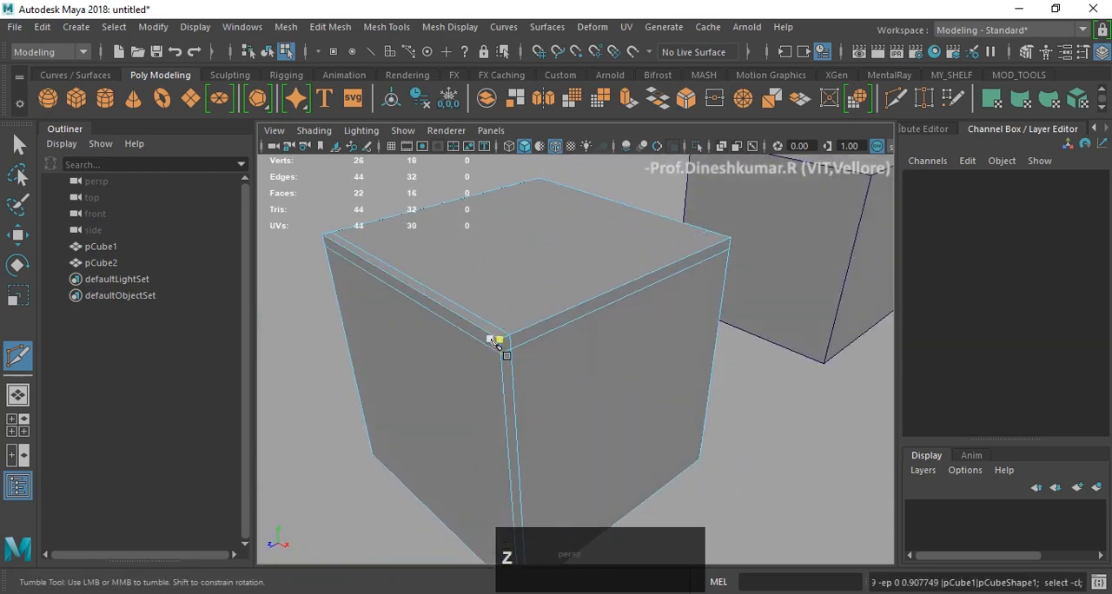
left_click(491, 335, "ctrl")
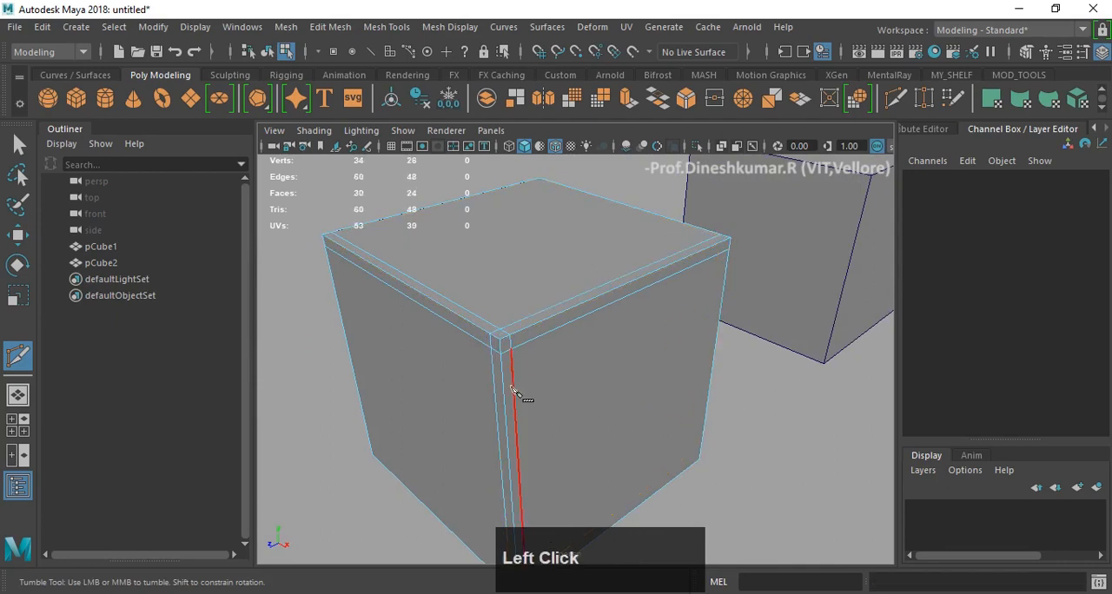
left_click(511, 348)
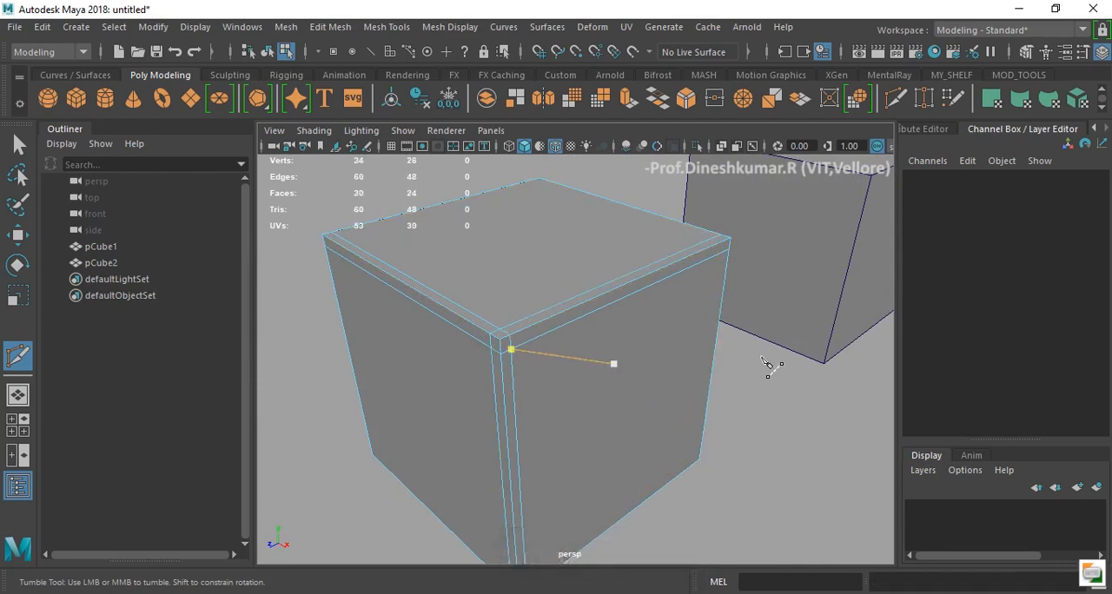
- Insert two more edge loops on the original cube, one beside another vertical edge and one just above its base
left_click_drag(773, 368, 632, 371, "alt")
left_click(574, 302)
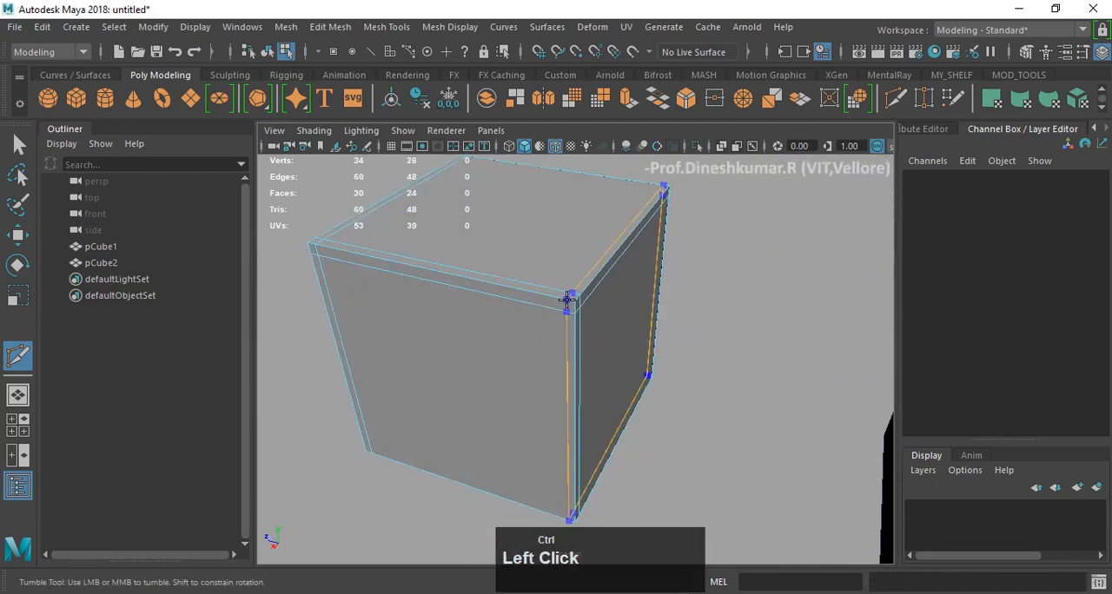
left_click(568, 298, "ctrl")
left_click_drag(571, 386, 578, 354, "alt")
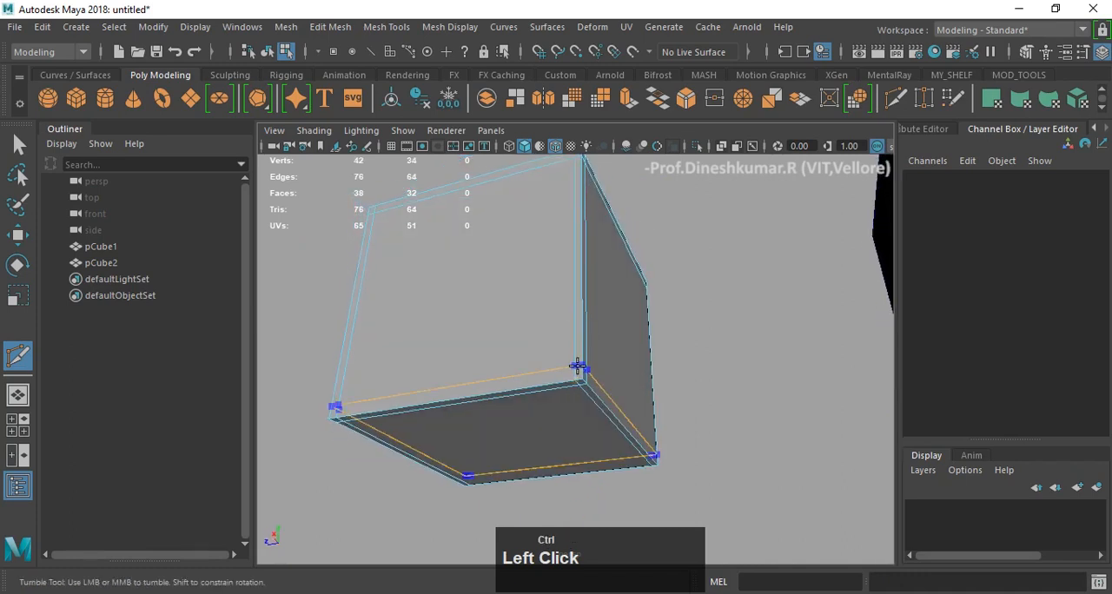
left_click(578, 371, "ctrl")
left_click_drag(709, 352, 770, 386, "alt")
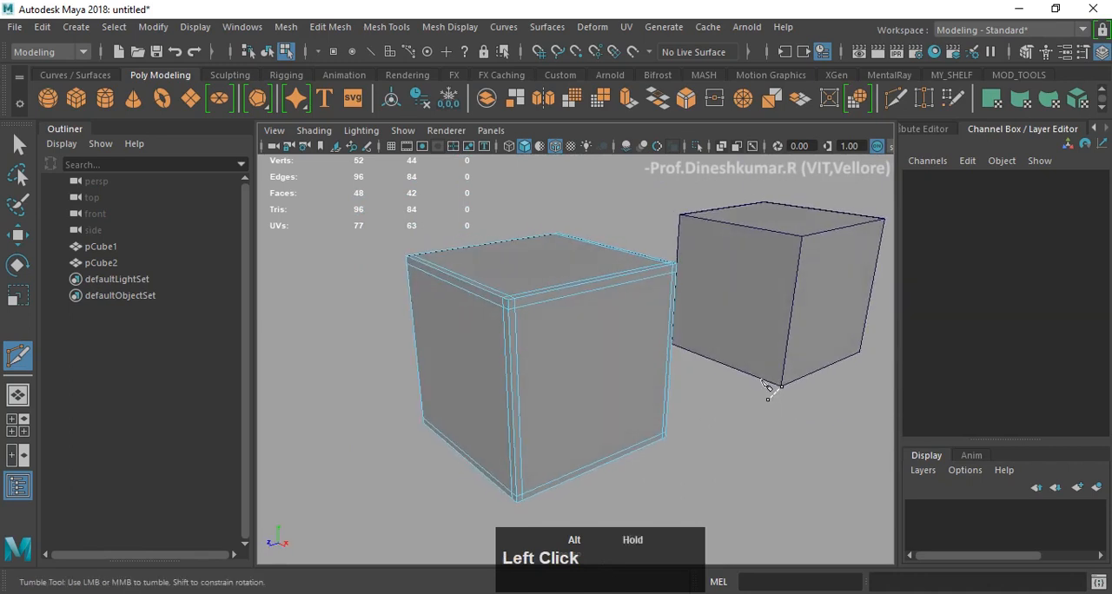
- Return to the Move tool and object mode and display the edge-looped cube in smooth mesh preview
key("w")
right_click(605, 280)
left_click(684, 100)
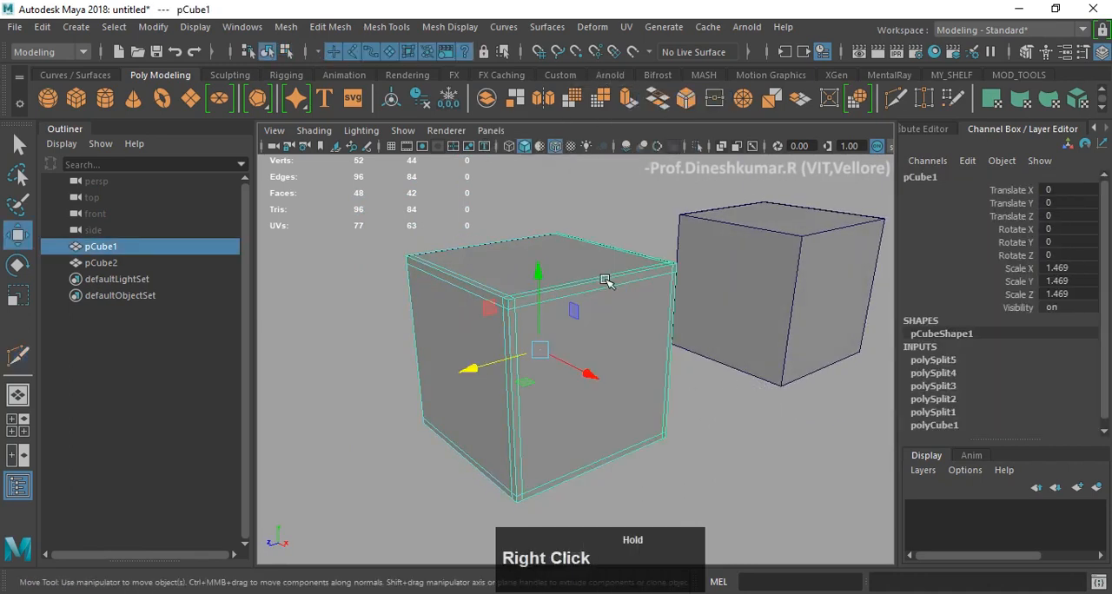
key("3")
left_click(770, 439)
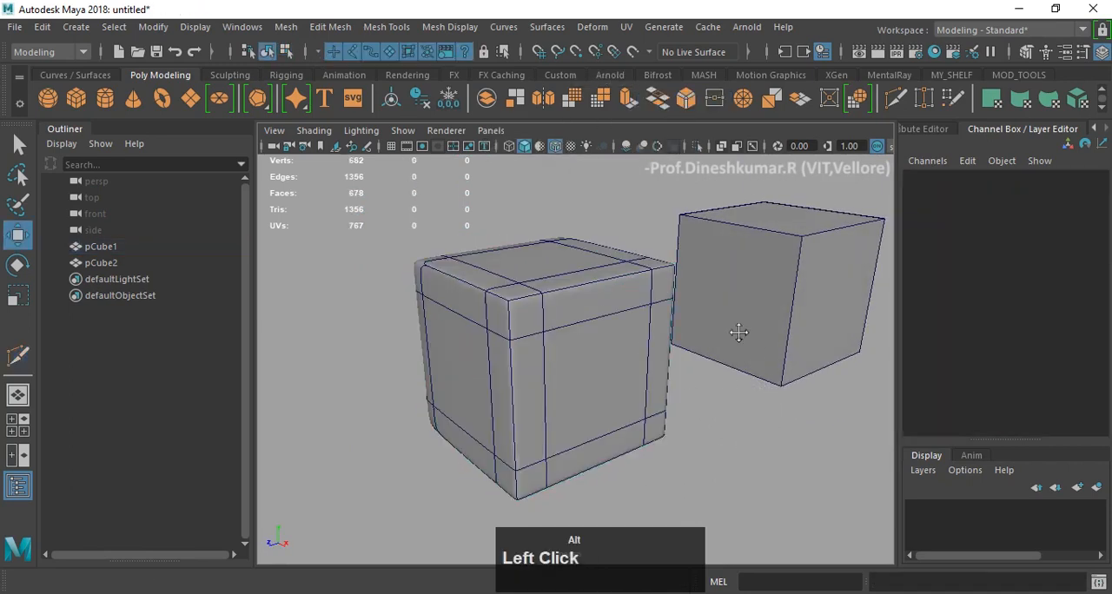
- Select the duplicate cube without edge loops and display it in smooth mesh preview
middle_click_drag(739, 322, 651, 350, "alt")
left_click(710, 302)
key("3")
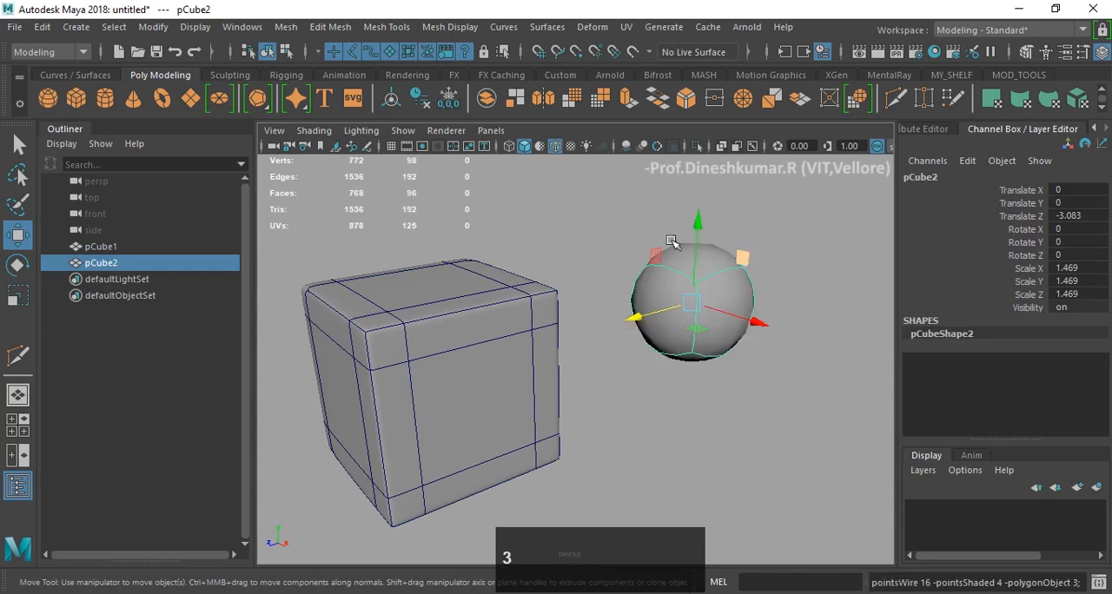
- Hide the wireframe overlay and compare the edges and corners of the two smoothed cubes
left_click(564, 223)
left_click(554, 146)
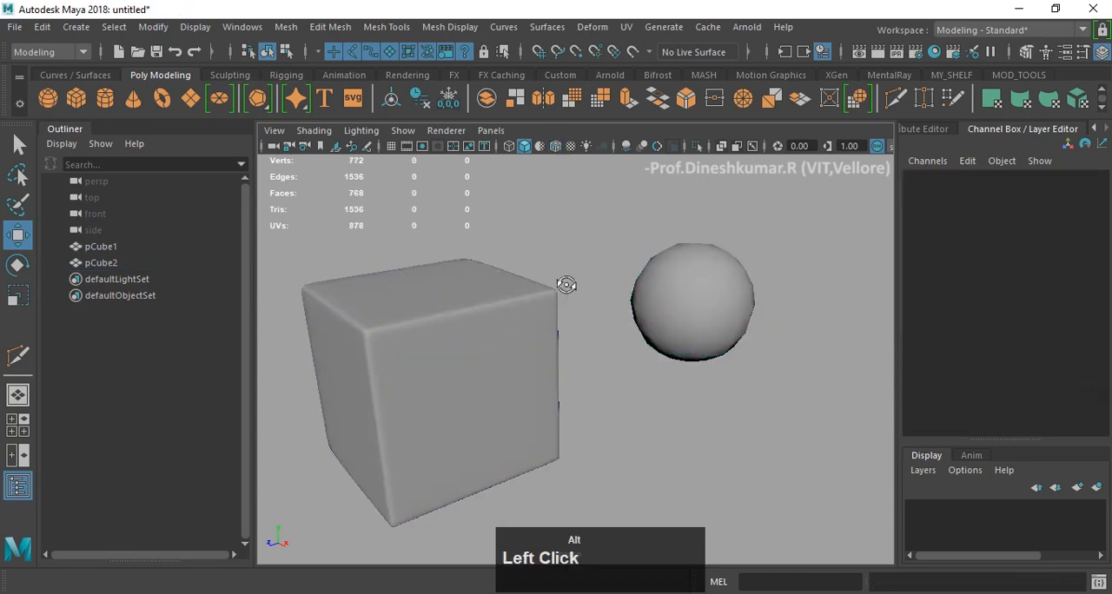
left_click_drag(566, 284, 480, 333, "alt")
left_click(480, 333)
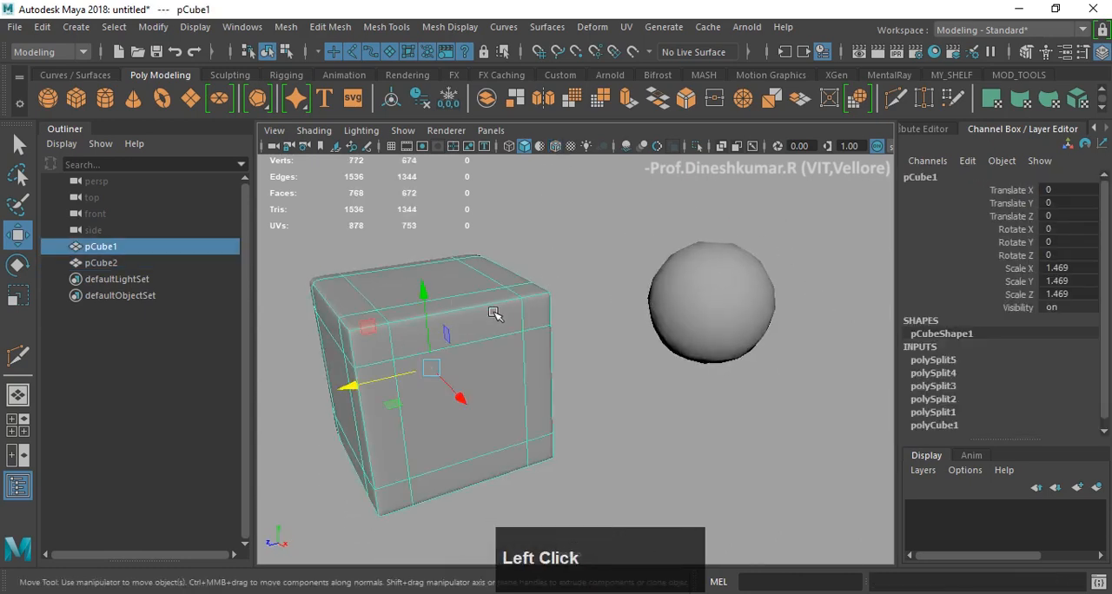
left_click_drag(549, 311, 558, 303, "alt")
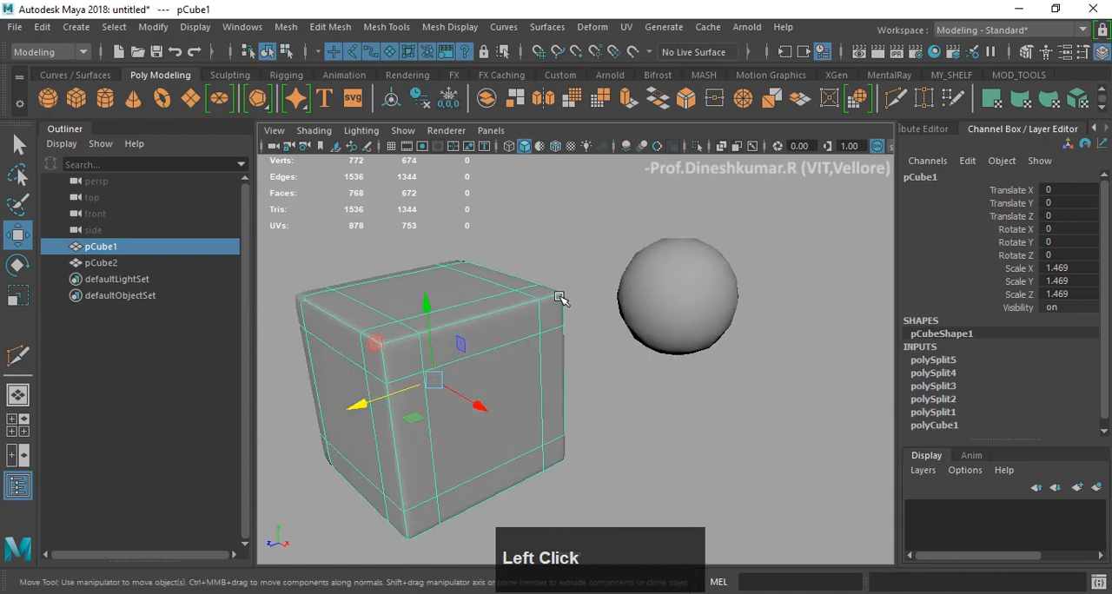
- Return both cubes to unsmoothed display and turn the wireframe overlay back on
left_click(568, 261)
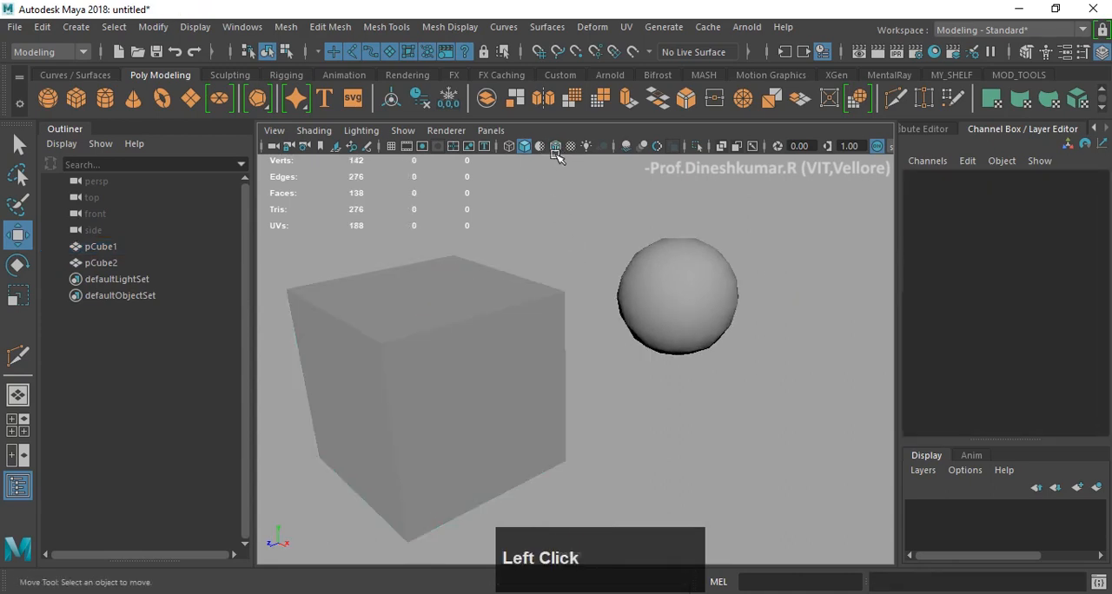
left_click(554, 151)
middle_click_drag(557, 262, 652, 251, "alt")
scroll(599, 313, "up", 3)
mouse_move(621, 304)
left_mouse_down("alt")
mouse_move(599, 311)
mouse_move(580, 299)
mouse_move(571, 310)
mouse_move(617, 315)
mouse_move(597, 322)
left_mouse_up("alt")
scroll(573, 302, "up", 3)
scroll(567, 339, "up", 3)
scroll(614, 331, "down", 5)
scroll(618, 317, "up", 3)
scroll(626, 326, "down", 3, "alt")
left_click(760, 313)
key("1")
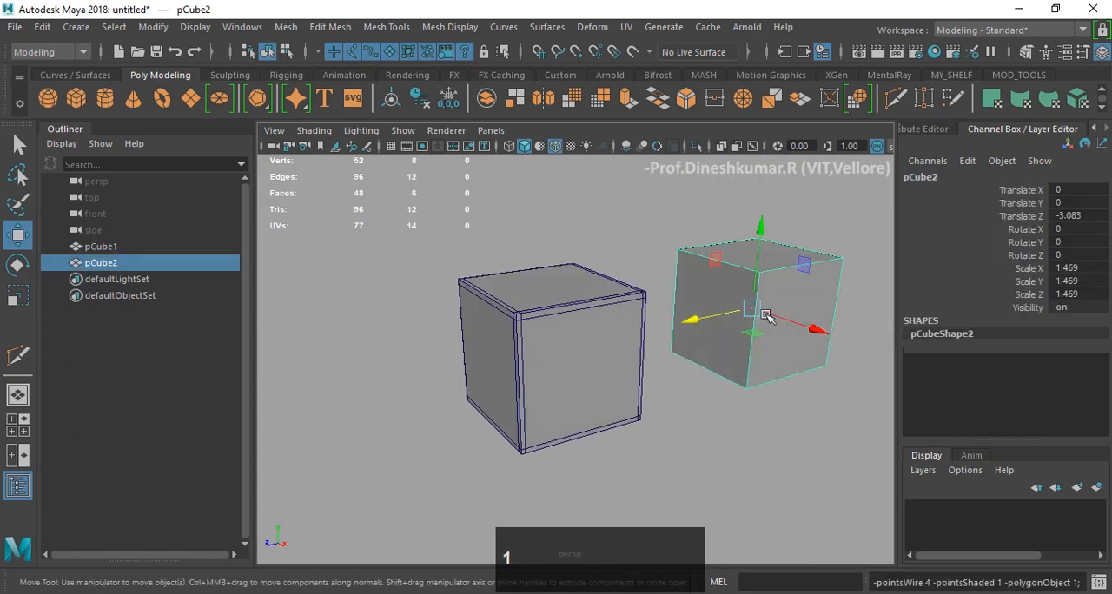
- Try duplicating edge loops close to both sides of two adjacent top edges of the duplicate cube with the Duplicate Edge Loop Tool
key("f")
left_click_drag(777, 283, 682, 290, "alt")
scroll(625, 310, "up", 5)
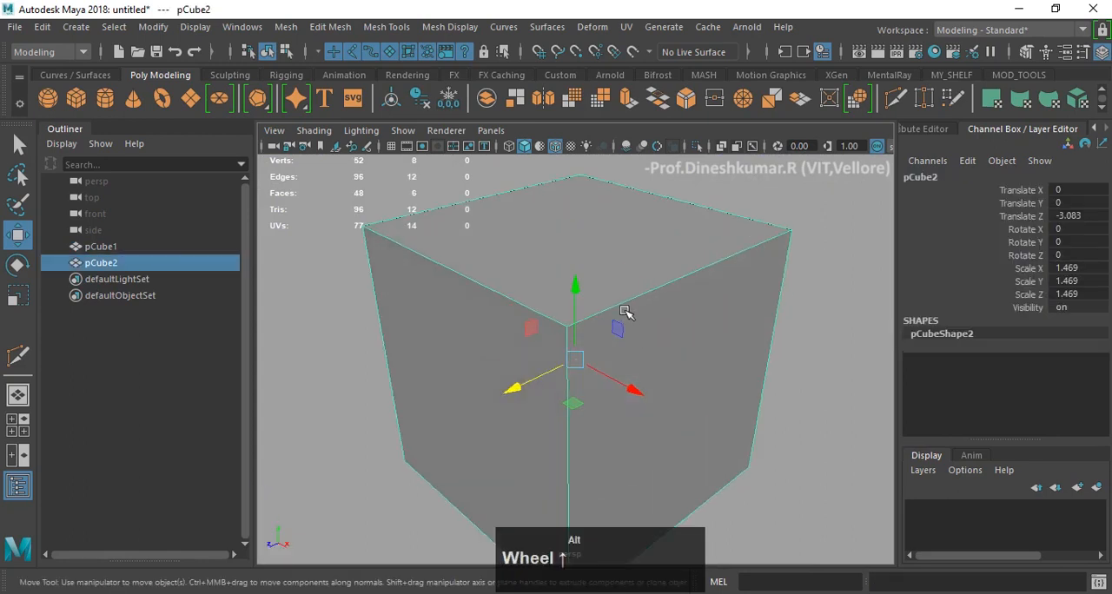
left_click_drag(621, 304, 600, 286, "alt")
right_click_drag(645, 203, 638, 288, "shift")
left_click_drag(544, 265, 561, 280, "alt")
scroll(561, 281, "down", 3)
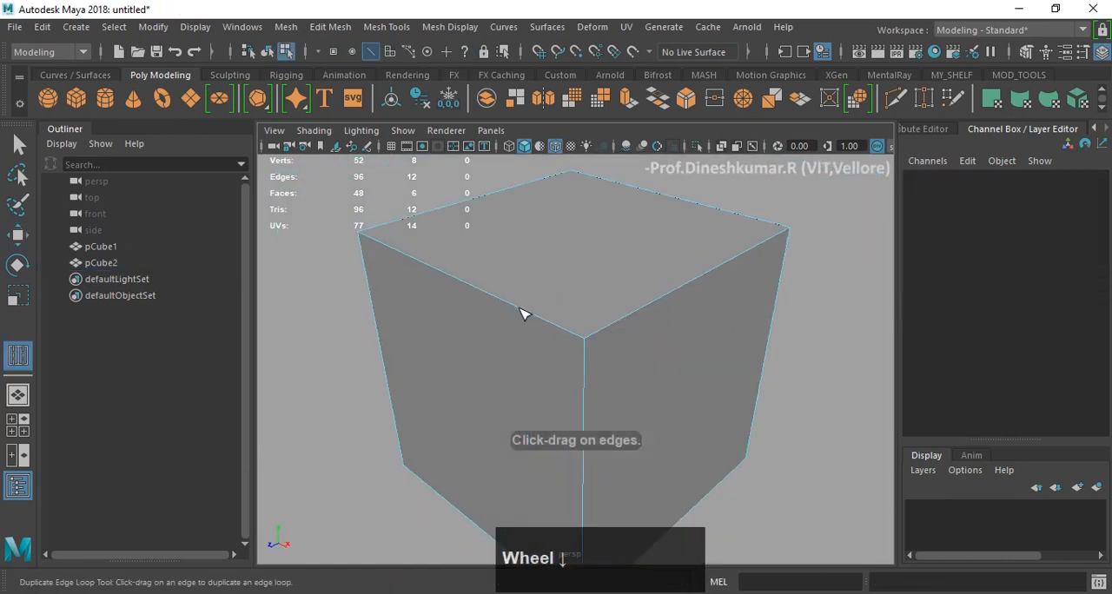
left_click(524, 314)
left_click_drag(534, 329, 380, 188)
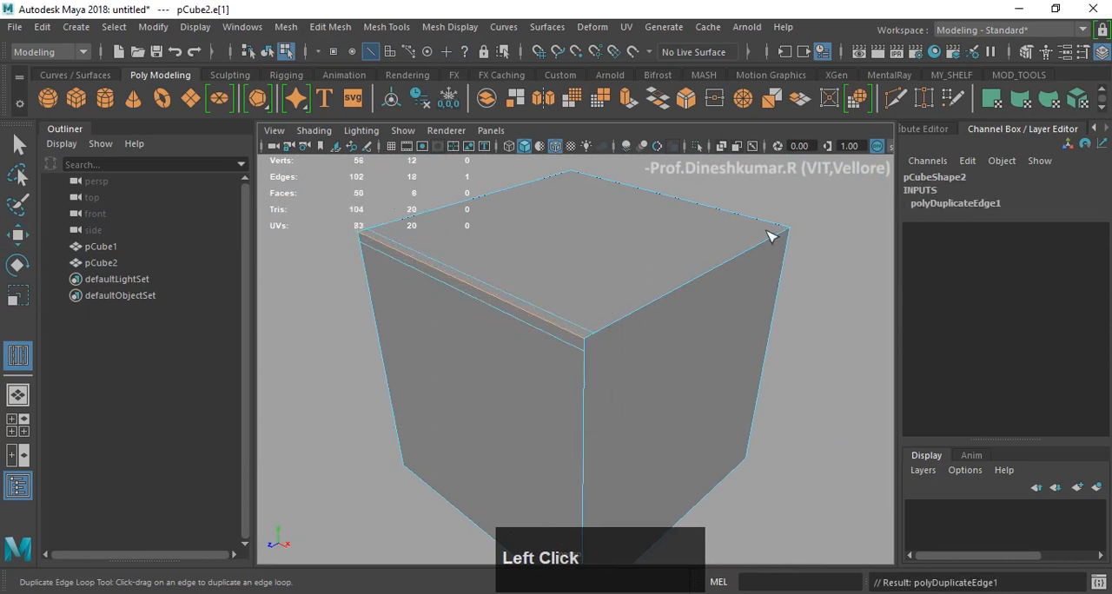
left_click_drag(770, 236, 658, 328, "alt")
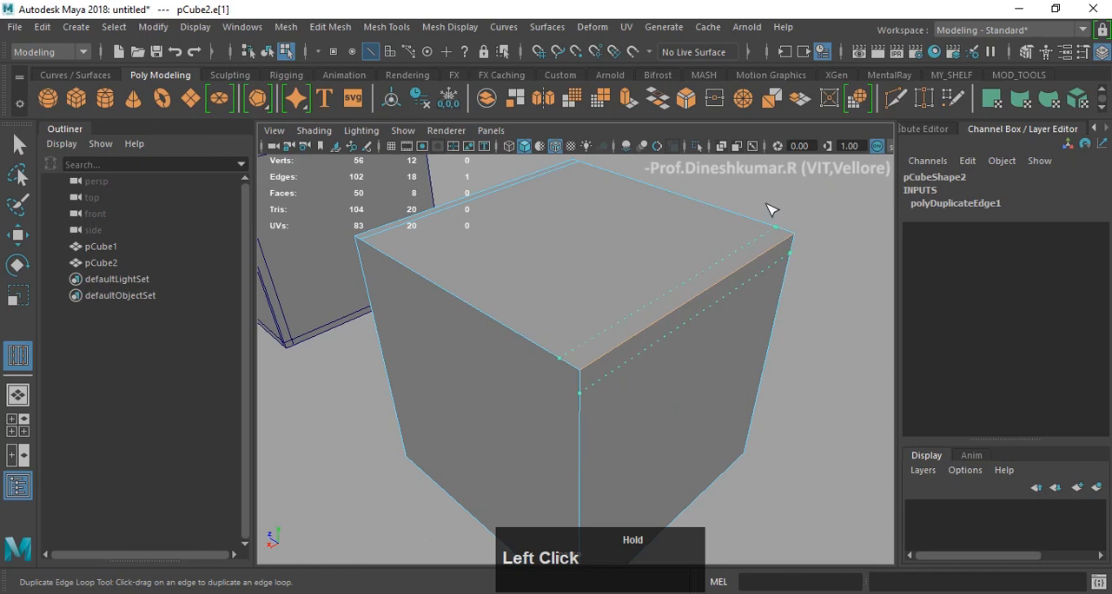
left_click_drag(792, 243, 630, 329)
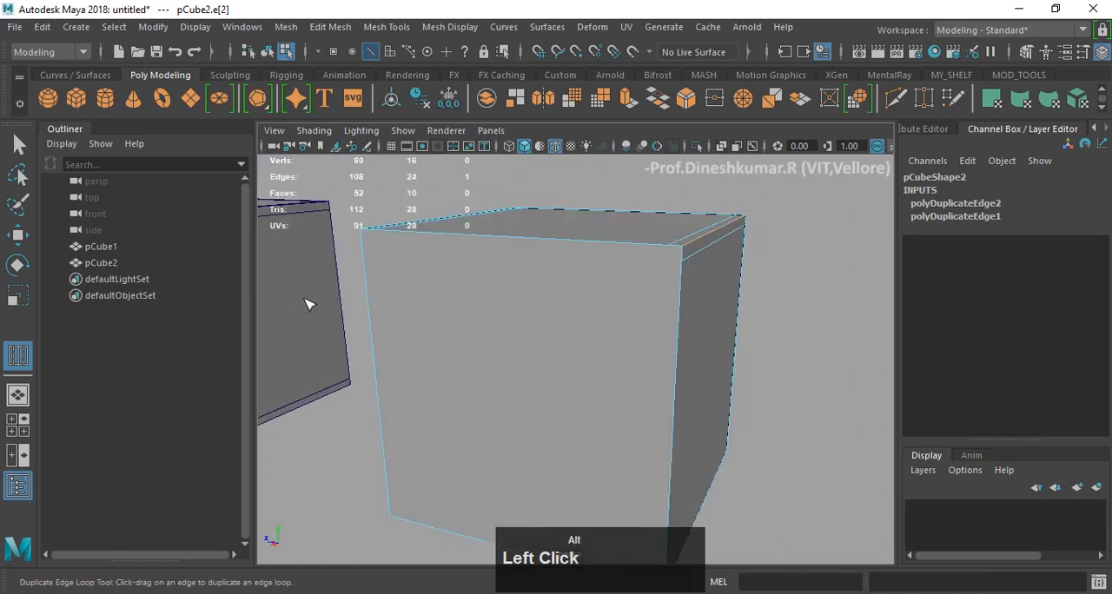
- Return to the Move tool and object mode, display the duplicate cube in smooth mesh preview and examine its deformed shape
left_click_drag(309, 304, 373, 305, "alt")
middle_click_drag(373, 305, 501, 317, "alt")
left_click_drag(730, 318, 596, 321, "alt+shift")
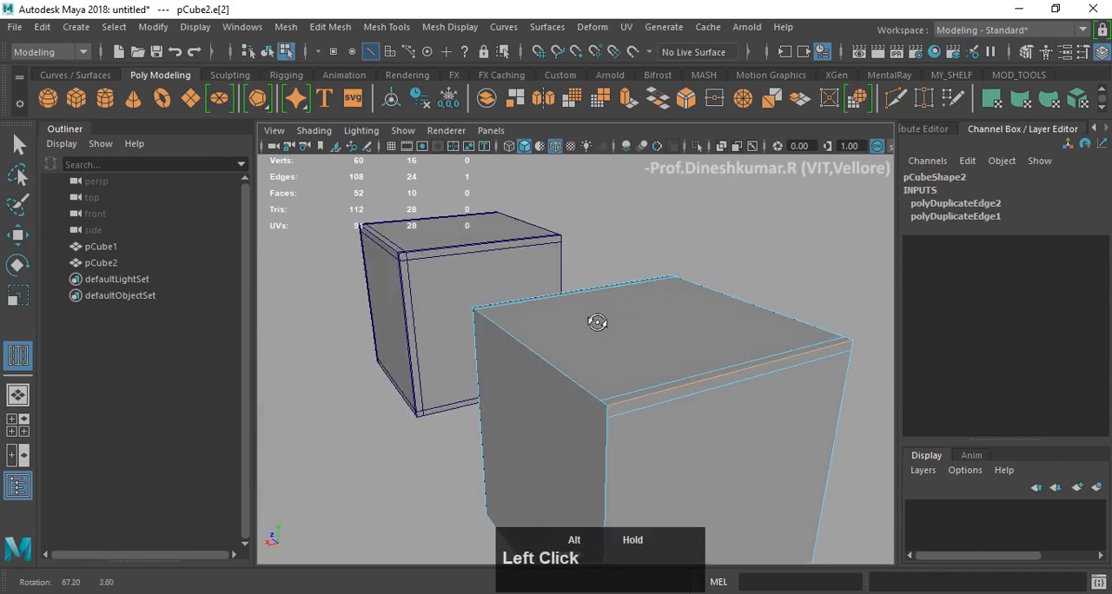
key("w")
left_click_drag(640, 400, 633, 385, "alt")
left_click(673, 337)
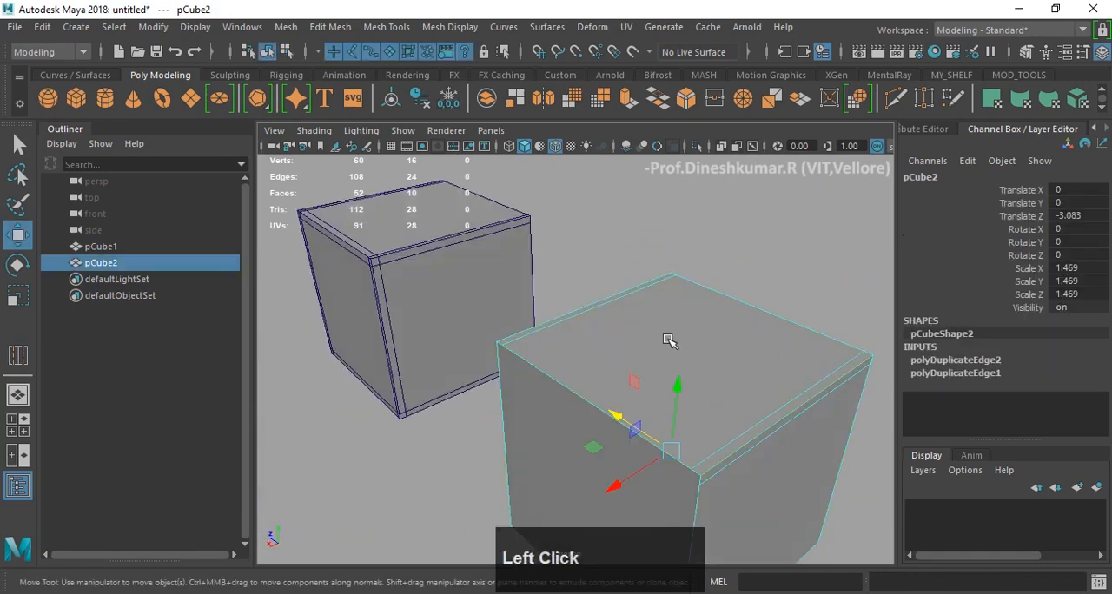
key("3")
left_click(777, 268)
middle_click_drag(777, 269, 674, 289, "alt")
scroll(674, 289, "up", 2)
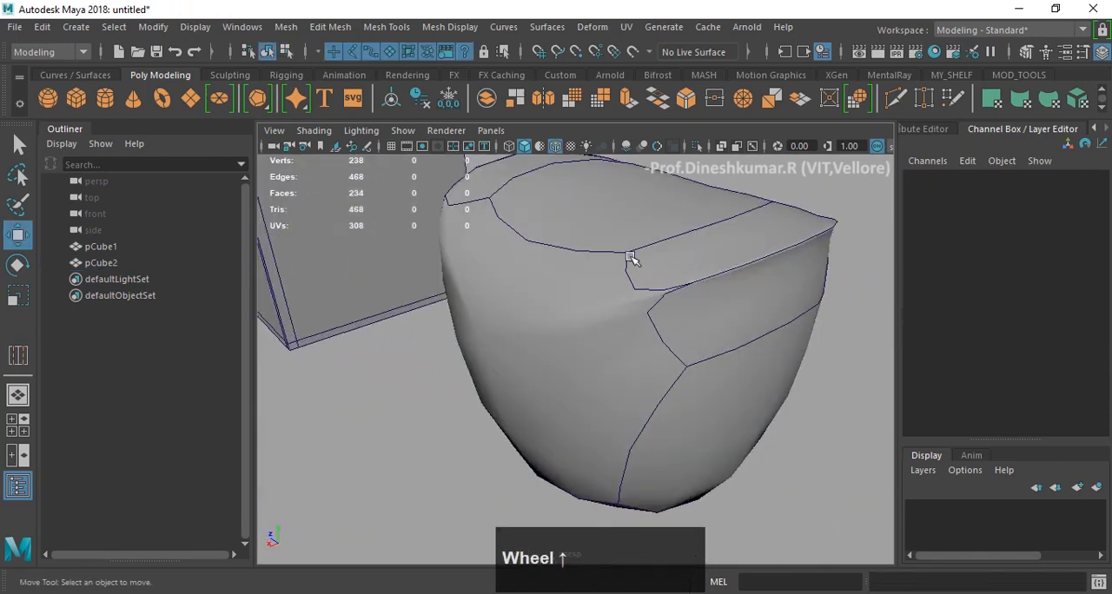
- Return the duplicate cube to unsmoothed display and try the Smooth operation on it with 1 division
left_click(720, 289)
key("1")
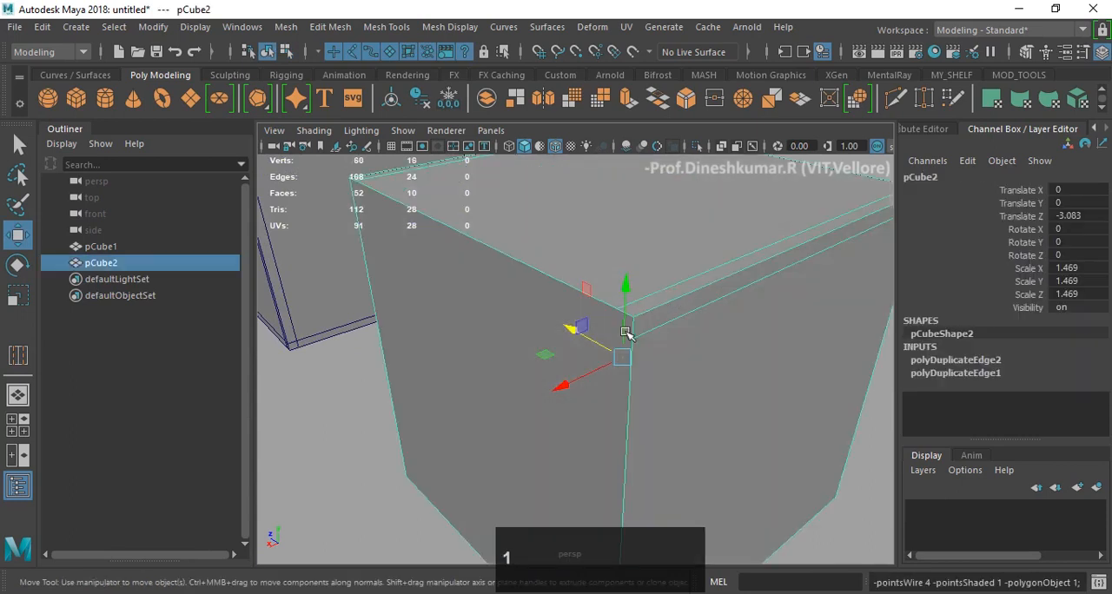
left_click_drag(628, 330, 603, 322, "alt")
right_click(781, 196, "shift")
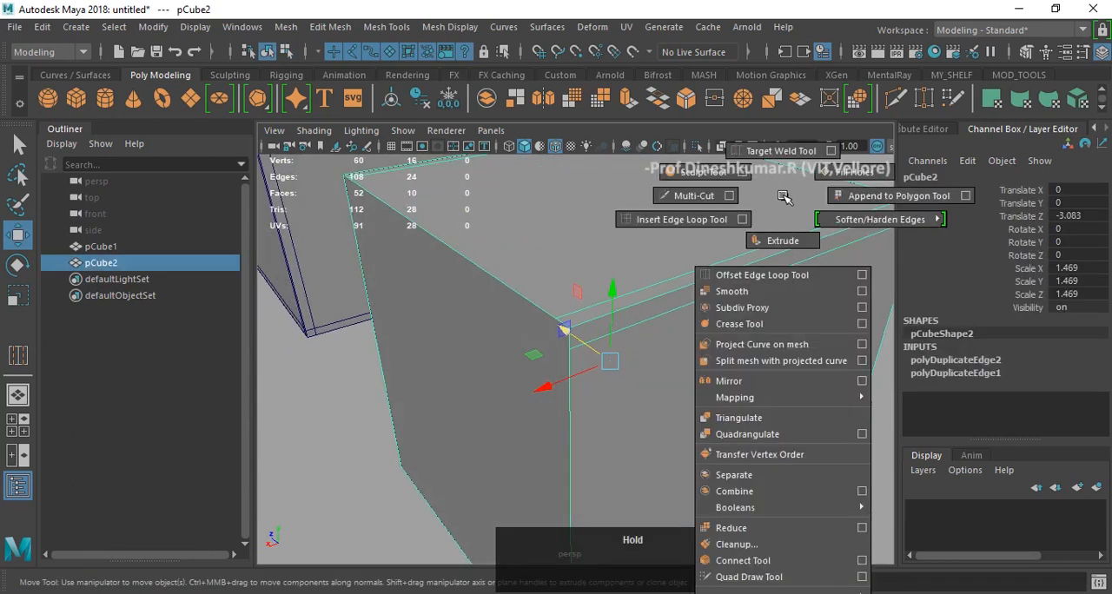
left_click(731, 291)
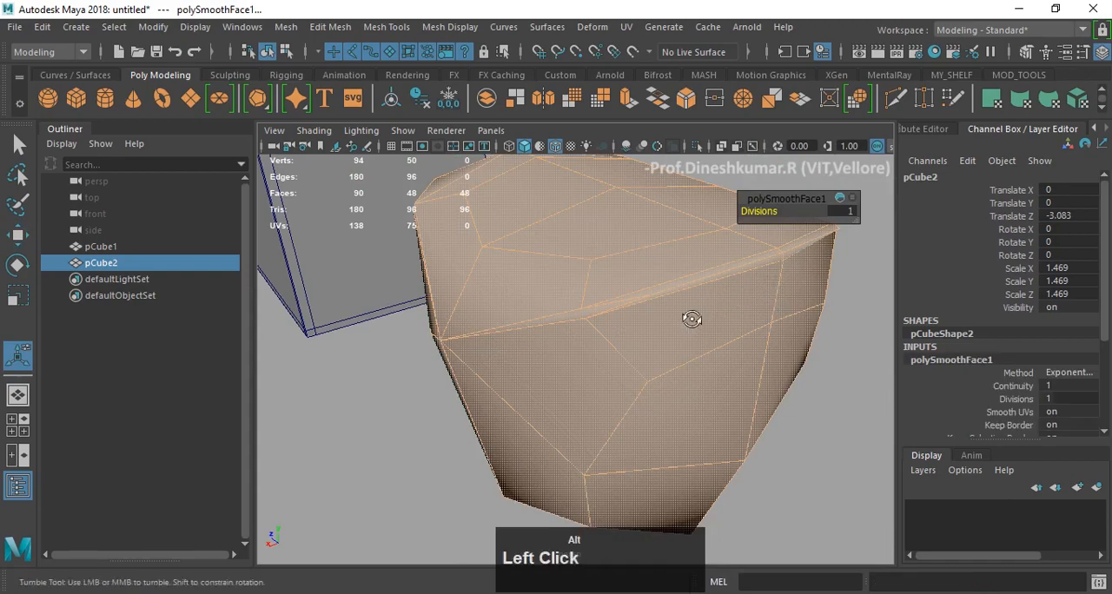
left_click(847, 401)
- Hide the wireframe overlay, examine the smoothed cube's shading and edges, and turn the overlay back on
left_click_drag(799, 360, 756, 339, "alt")
left_click(555, 145)
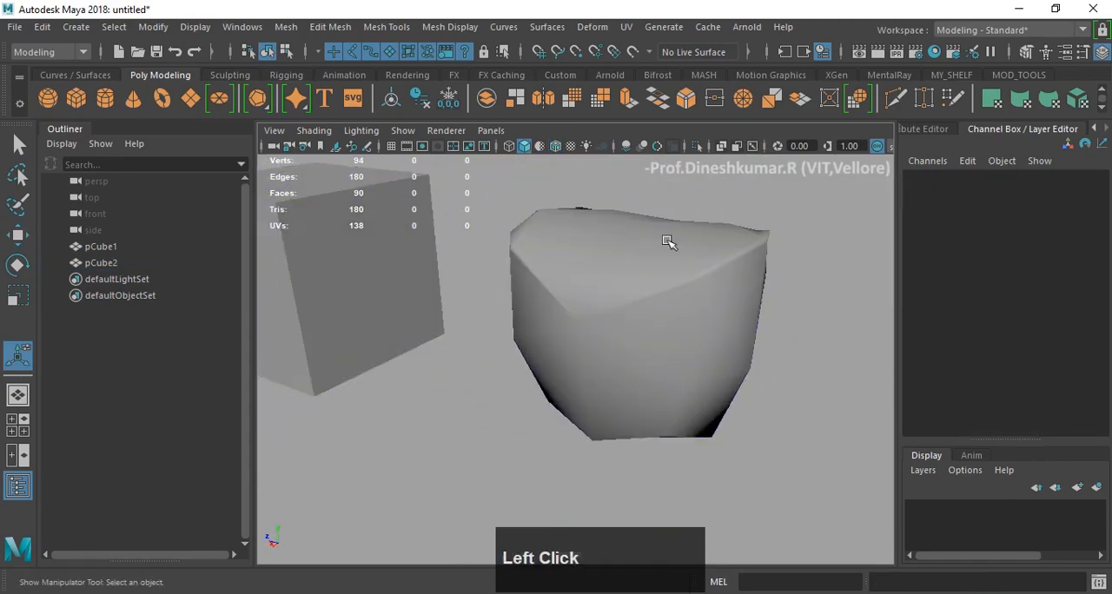
mouse_move(665, 241)
left_mouse_down("alt")
mouse_move(540, 241)
mouse_move(678, 266)
left_mouse_up("alt")
left_click(665, 280)
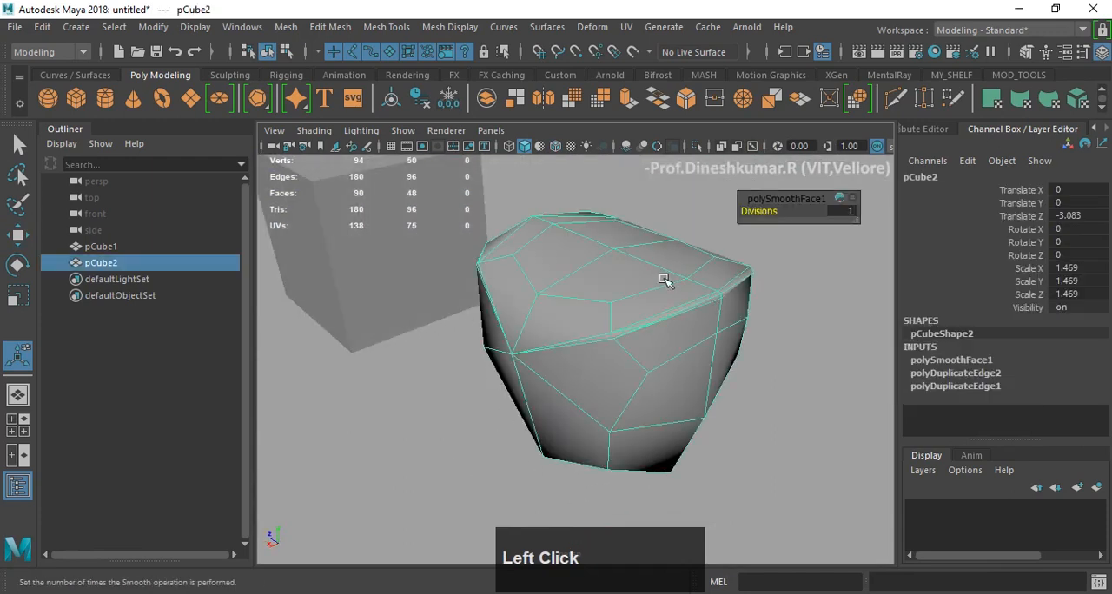
left_click(554, 146)
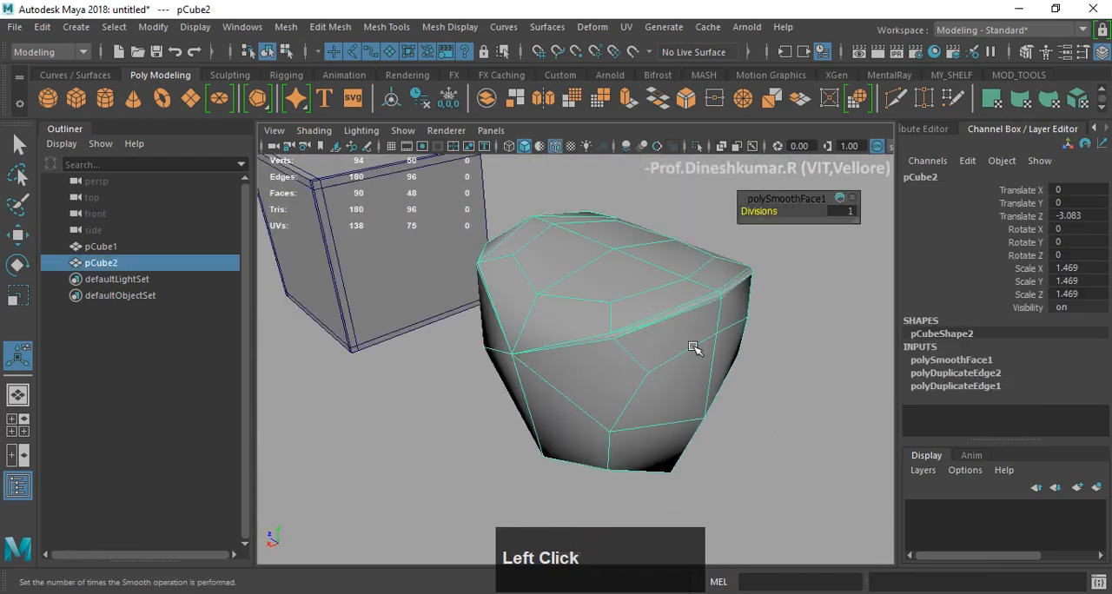
- Undo the Smooth operation on the duplicate cube
key("z")
key("z")
key("z")
scroll(699, 347, "up", 3)
left_click_drag(703, 331, 712, 314, "alt")
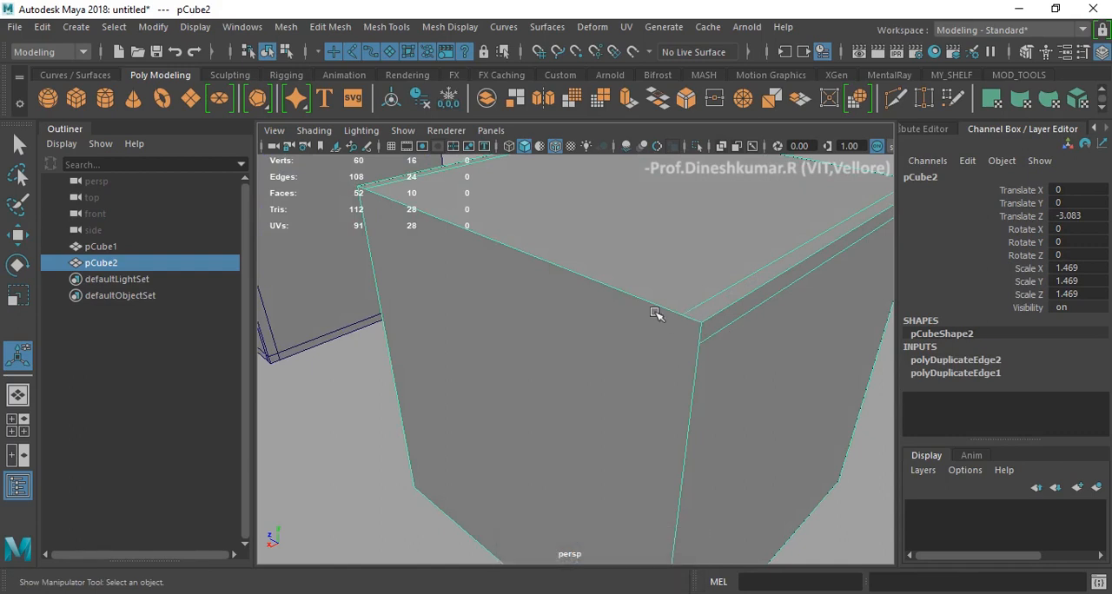
- Undo both edge loop duplications on the duplicate cube, then return to object mode and reselect the cube
key("z")
key("z")
key("z")
key("z")
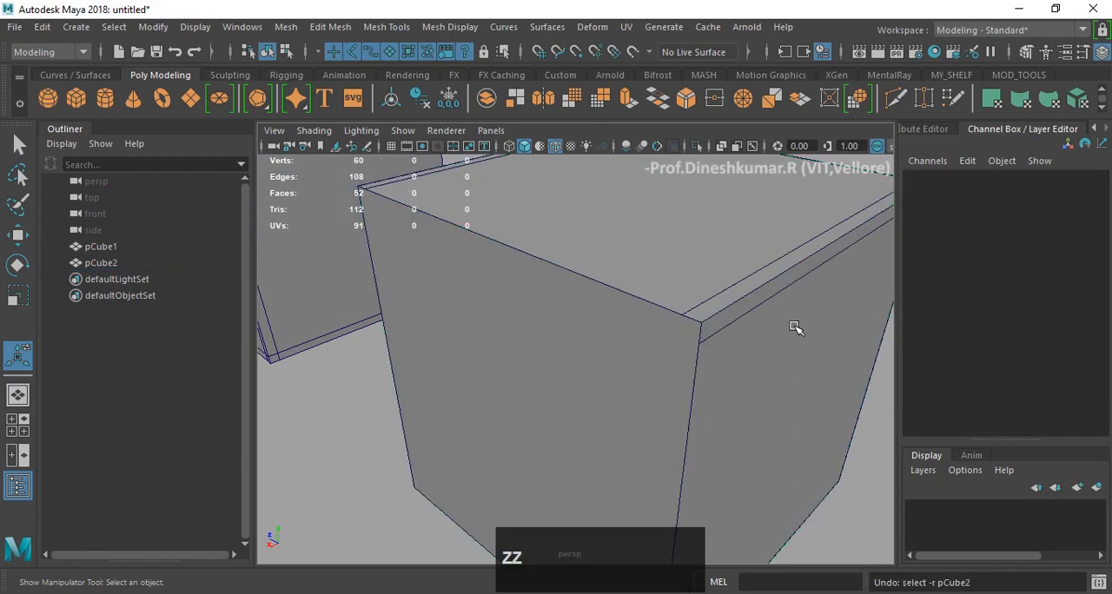
key("z")
key("z")
key("z")
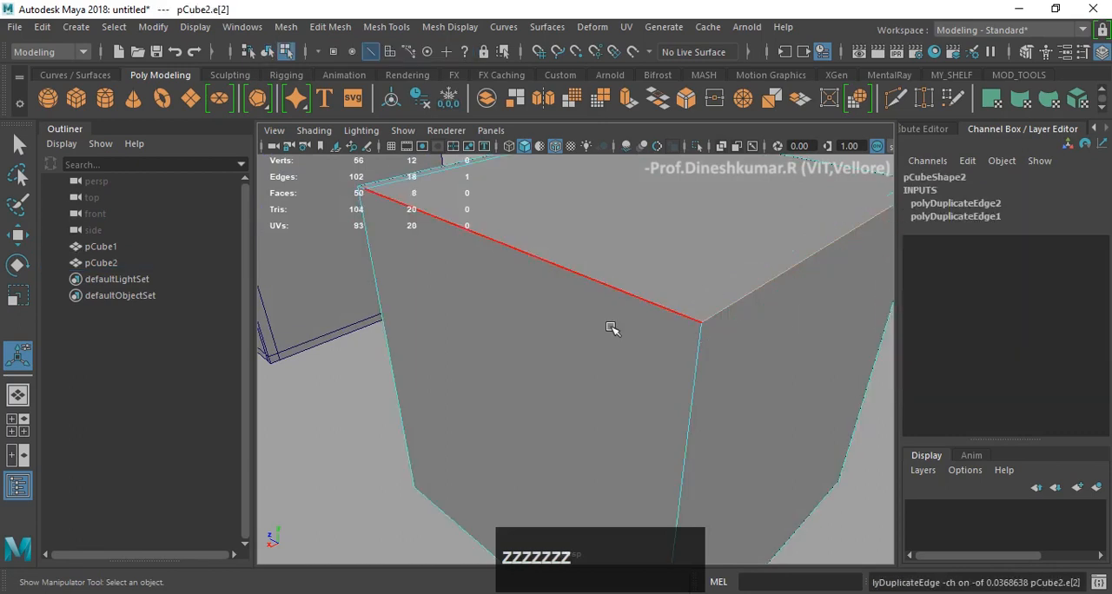
left_click_drag(595, 307, 655, 293, "alt")
key("z")
key("z")
right_click_drag(655, 293, 720, 220, "alt")
left_click(654, 316)
scroll(654, 316, "down", 3)
left_click_drag(654, 316, 563, 255, "alt")
scroll(593, 278, "down", 3)
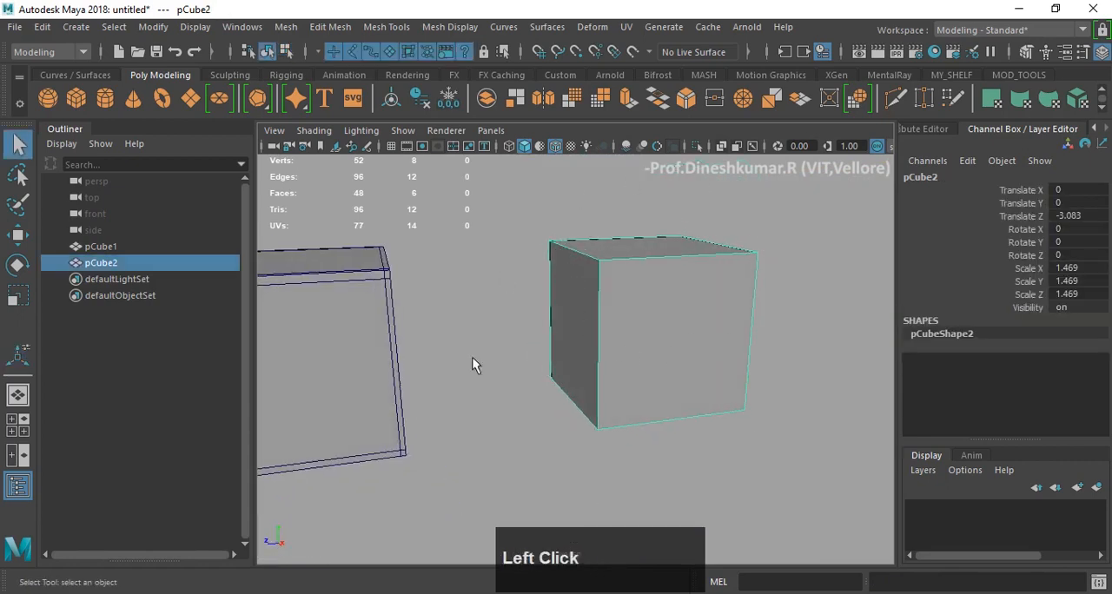
- Insert one horizontal and one vertical edge loop near the middle of the duplicate cube with Multi-Cut
scroll(573, 356, "up", 2)
left_click_drag(572, 341, 599, 356, "alt")
middle_click_drag(599, 356, 577, 338, "alt")
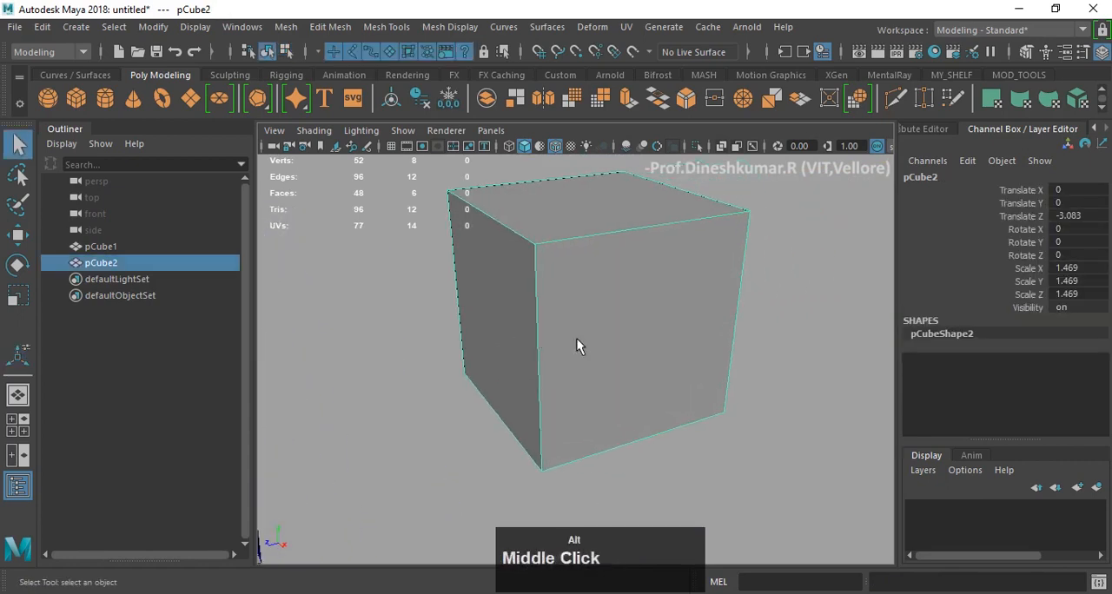
scroll(582, 335, "up", 2)
scroll(589, 334, "down", 3)
mouse_move(671, 210)
right_mouse_down()
mouse_move(588, 227)
mouse_move(585, 195)
right_mouse_up()
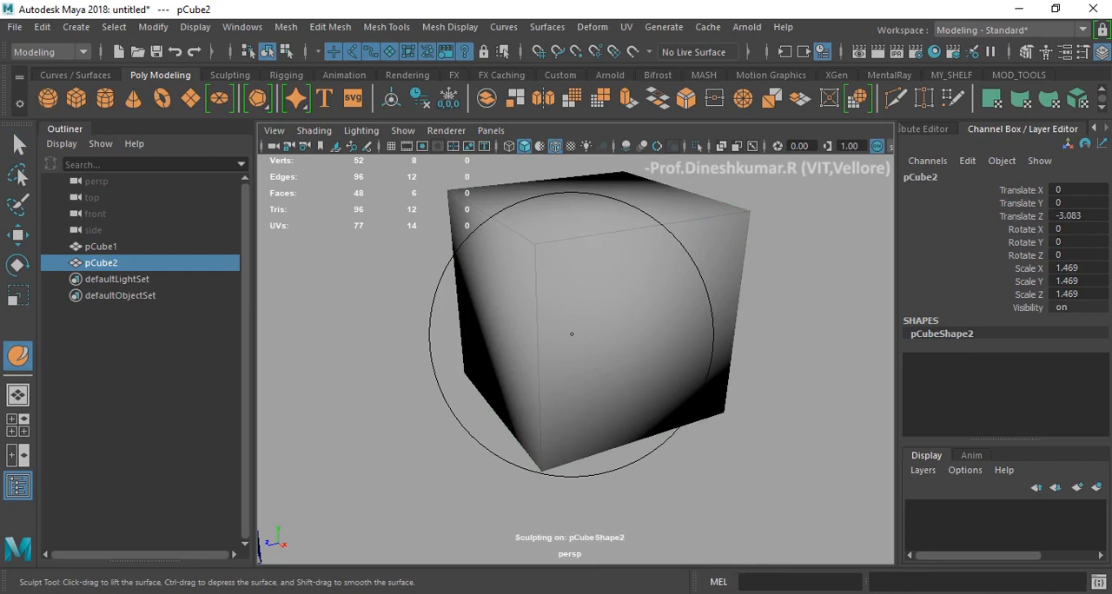
key("w")
right_click_drag(707, 210, 619, 209)
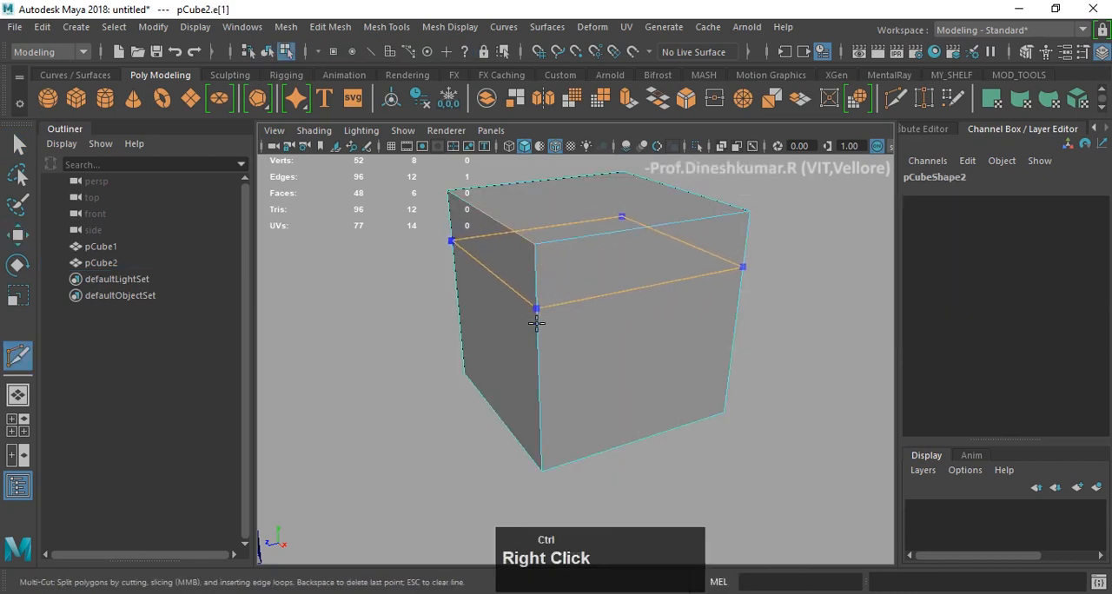
left_click(536, 351, "ctrl")
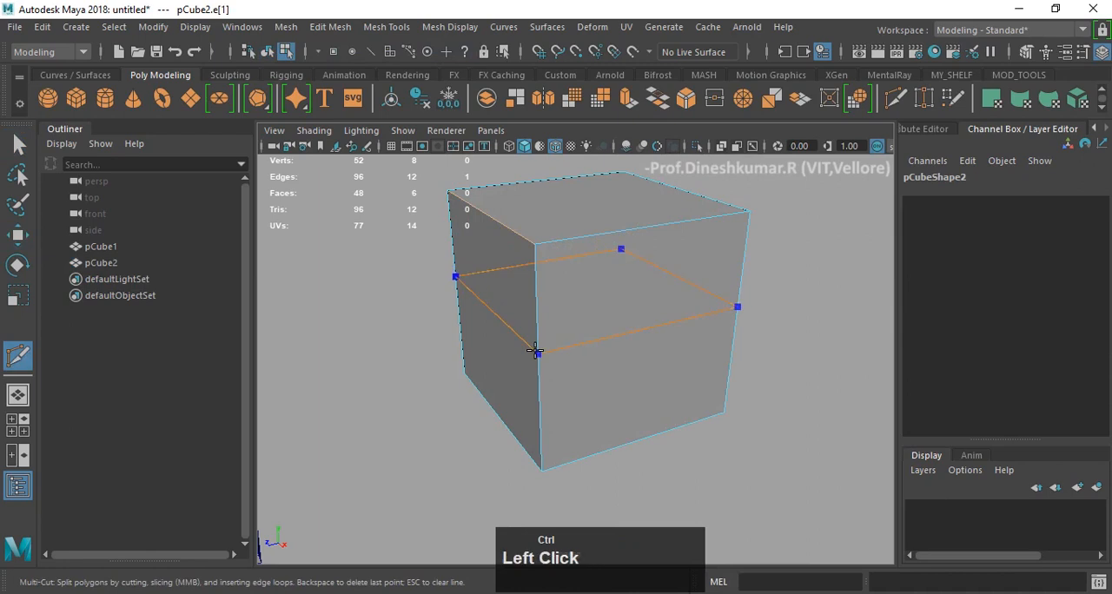
left_click(644, 235, "ctrl")
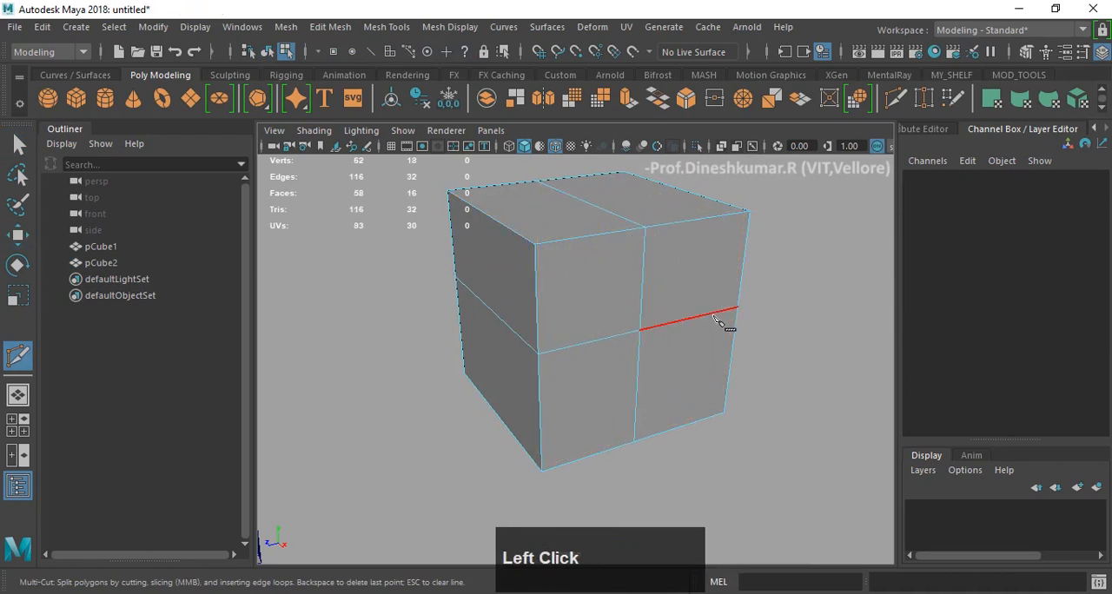
- Duplicate the horizontal middle edge loop to both of its sides with the Duplicate Edge Loop Tool
key("w")
right_click_drag(684, 264, 831, 109)
right_click_drag(706, 218, 709, 293, "shift")
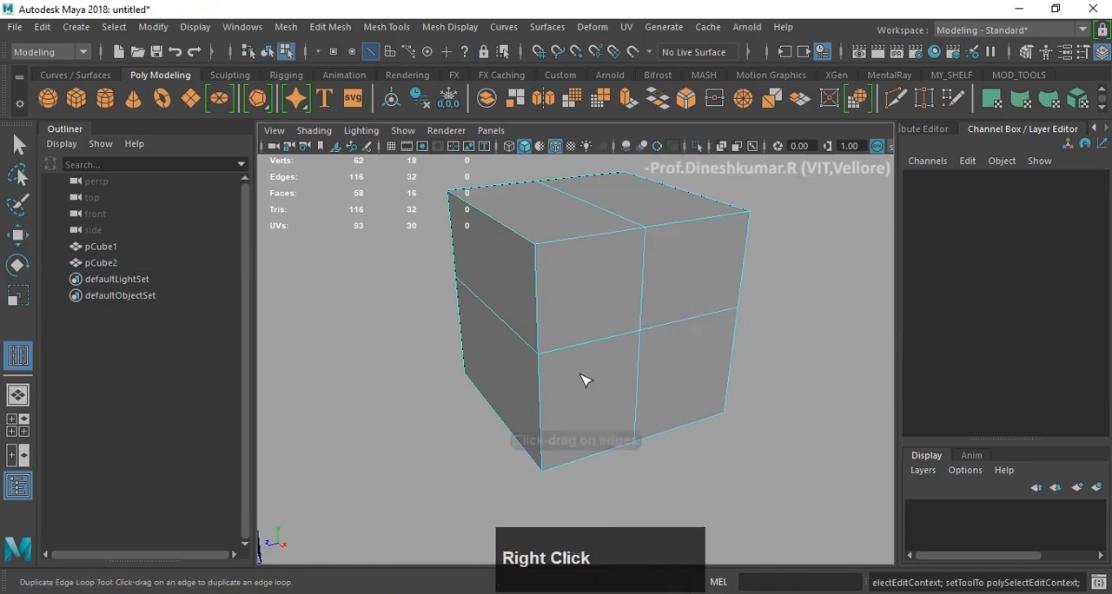
scroll(553, 364, "up", 5)
scroll(521, 337, "down", 2)
left_click_drag(532, 352, 560, 196)
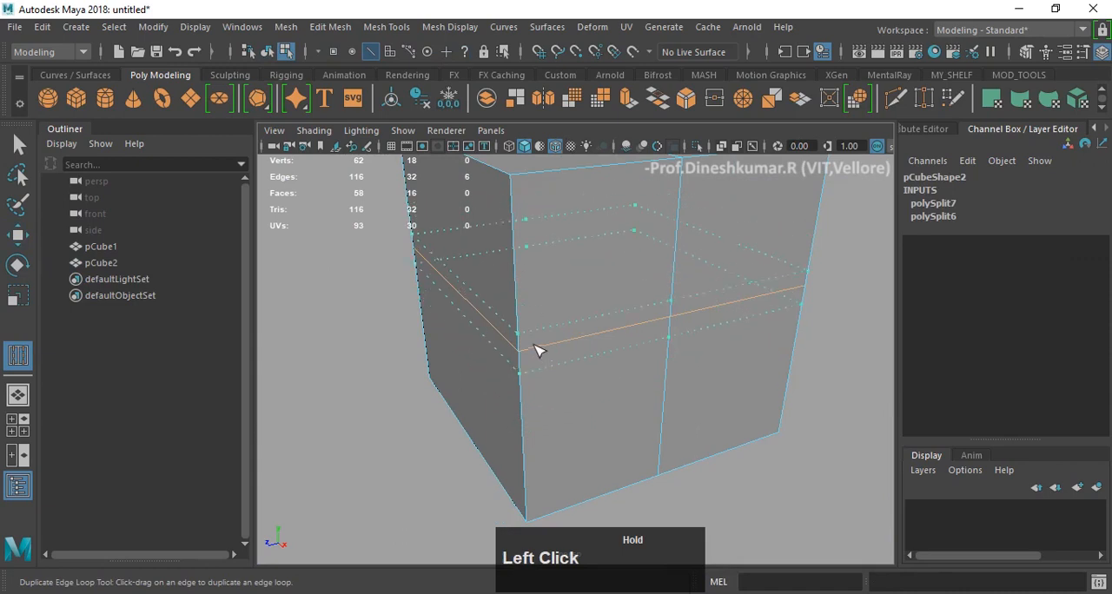
left_click_drag(536, 351, 536, 351)
- Duplicate the vertical middle edge loop to both of its sides, keeping the copies close to it
scroll(666, 328, "down", 3)
left_click_drag(665, 327, 632, 305, "alt")
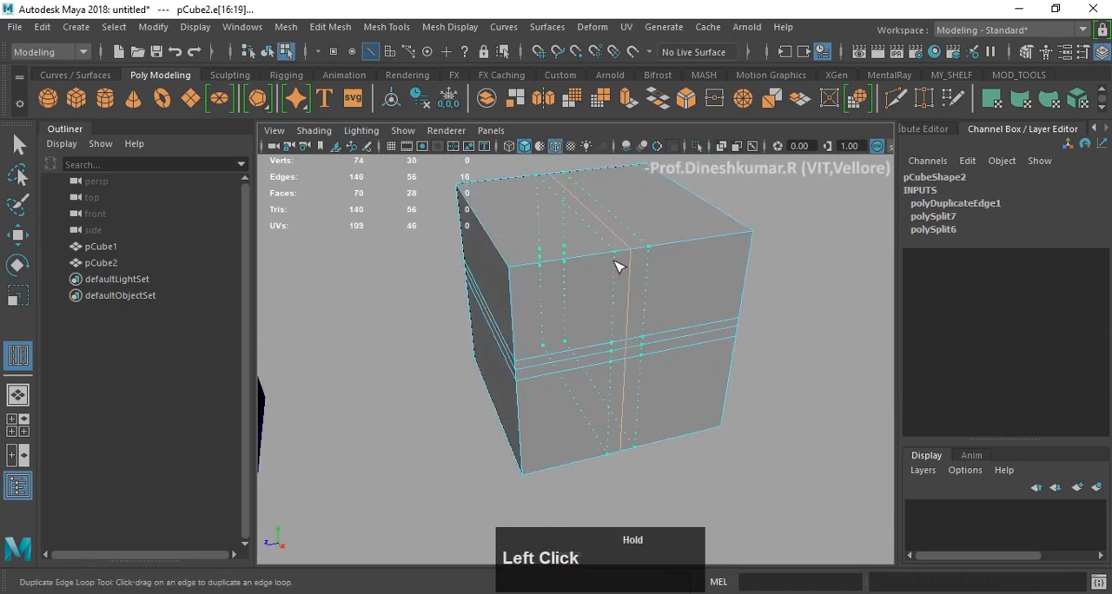
left_click_drag(614, 269, 614, 269)
left_click_drag(573, 368, 663, 385, "alt")
scroll(689, 348, "down", 3)
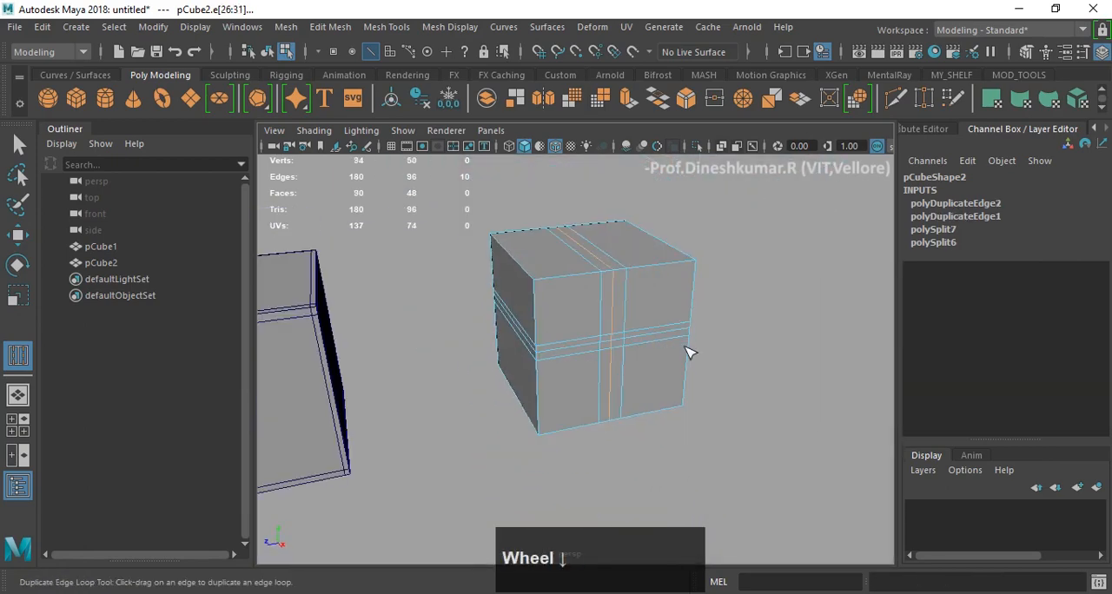
- Return to the Move tool and object mode, select both cubes and delete them
key("w")
left_click_drag(640, 325, 665, 251, "alt")
right_click(665, 251, "shift")
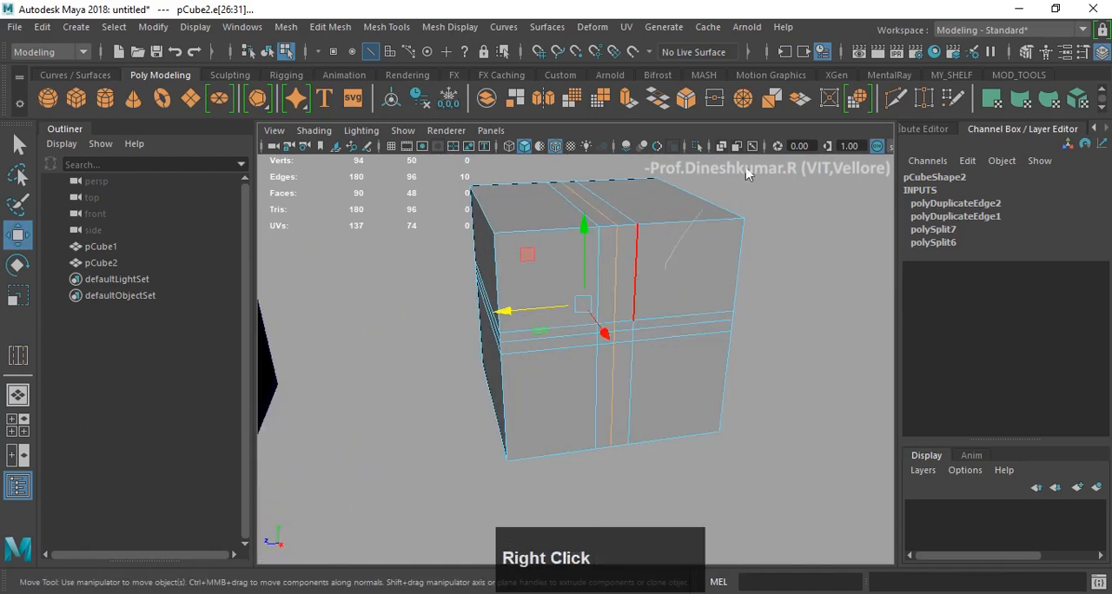
left_click(660, 254)
scroll(660, 256, "down", 3)
middle_click_drag(599, 278, 613, 273, "alt")
left_click_drag(614, 296, 573, 285, "alt")
scroll(640, 322, "down", 3)
left_click_drag(490, 291, 523, 313, "alt")
left_click_drag(397, 285, 708, 433)
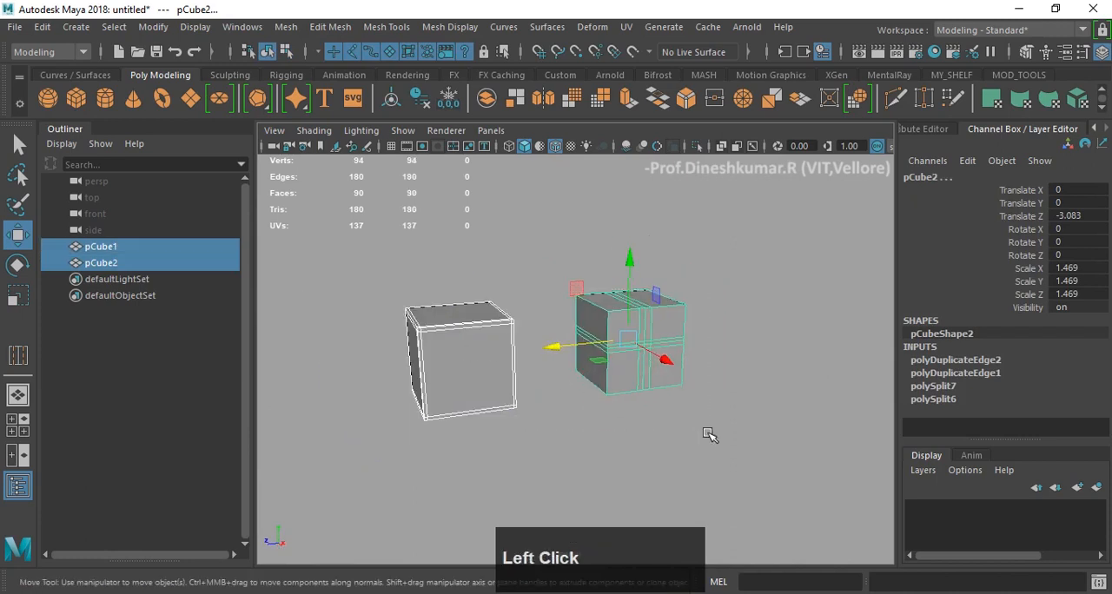
key("Delete")
- Create a new polygon cube and frame it in the perspective view
left_click(76, 98)
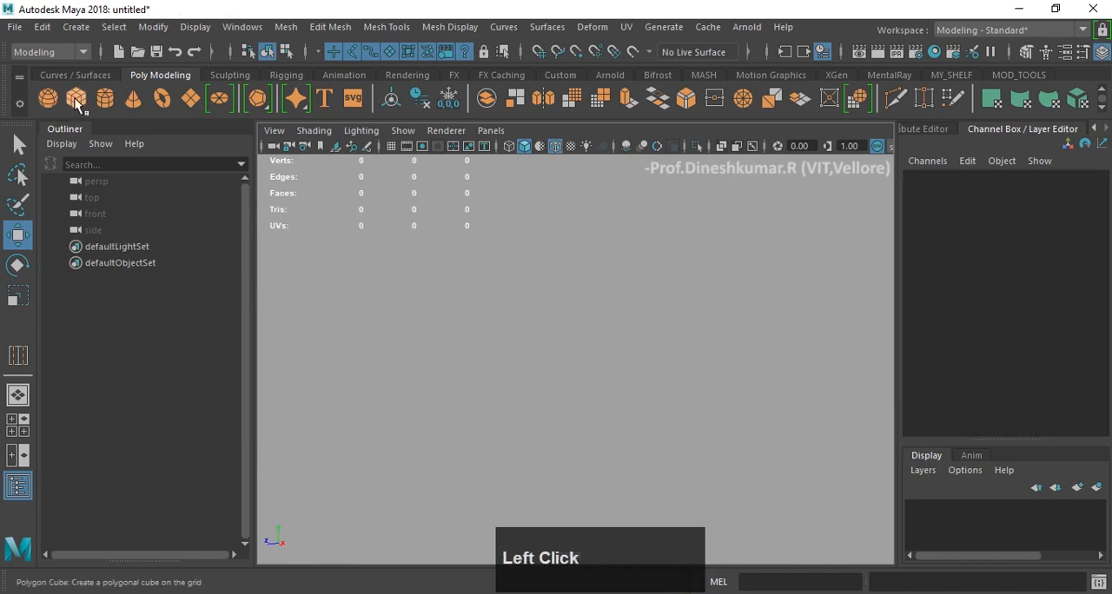
key("f")
scroll(598, 315, "down", 2)
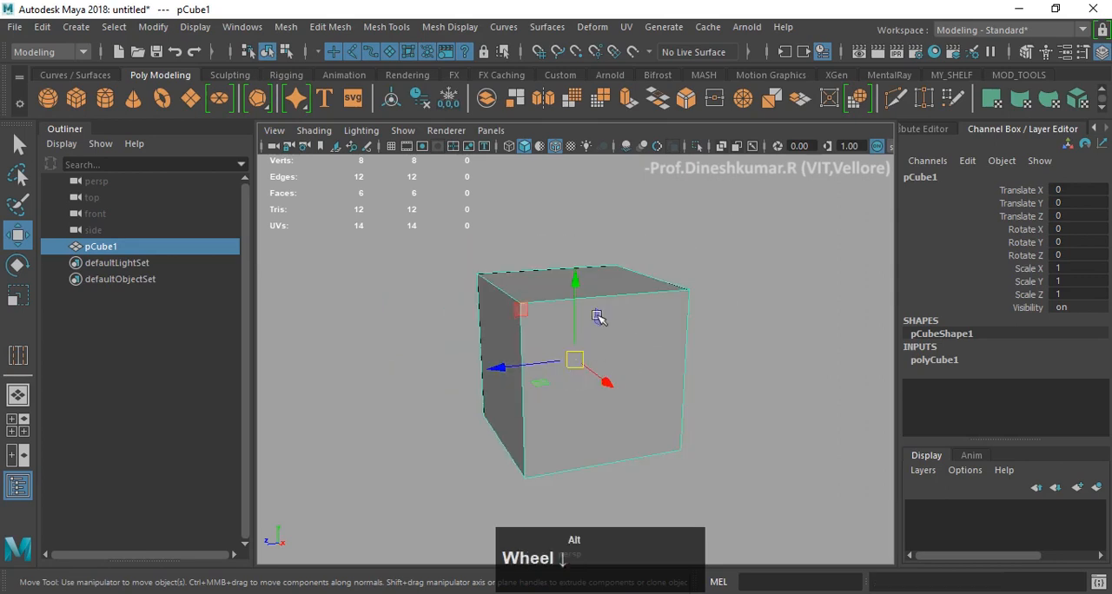
scroll(637, 348, "up", 2)
left_click_drag(637, 347, 541, 318, "alt")
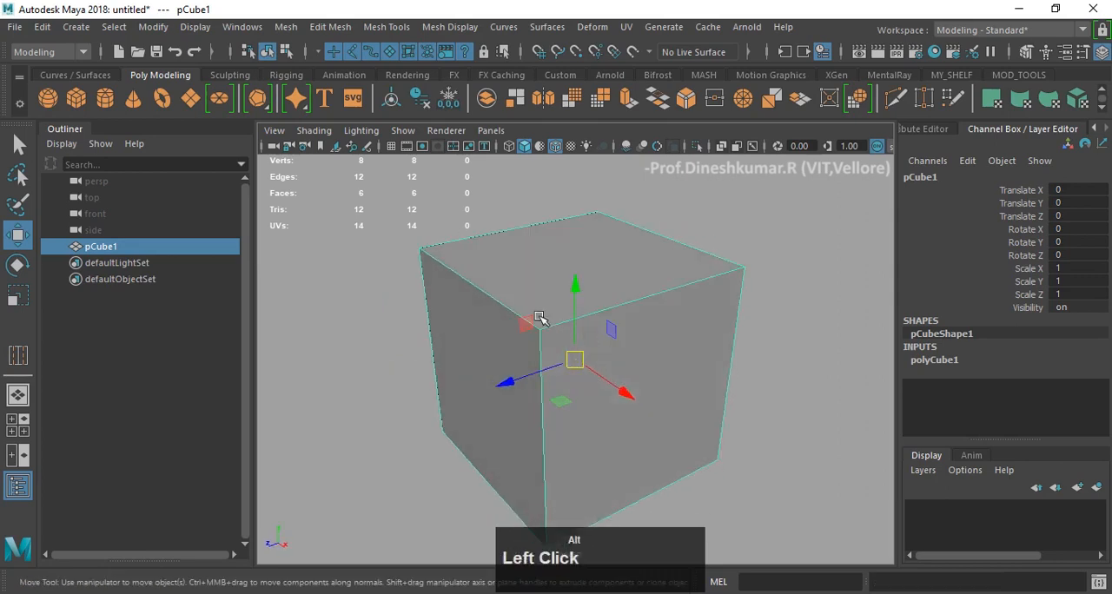
- Select one top edge of the new cube and bevel it with a fraction of 0.5 and 1 segment
right_click_drag(491, 314, 492, 279)
left_click(468, 276)
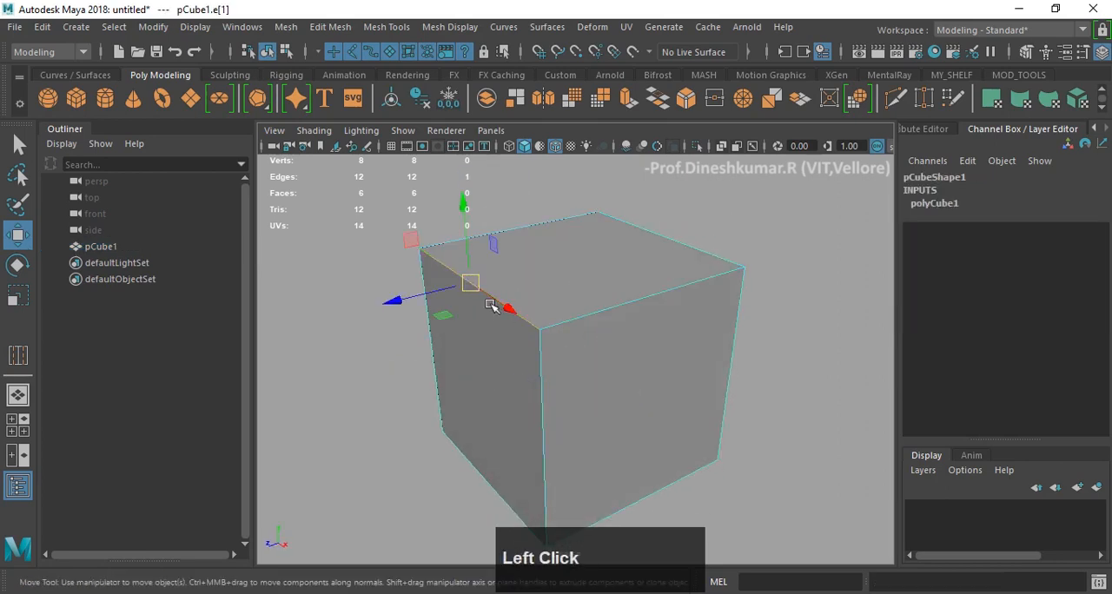
right_click(437, 262, "shift")
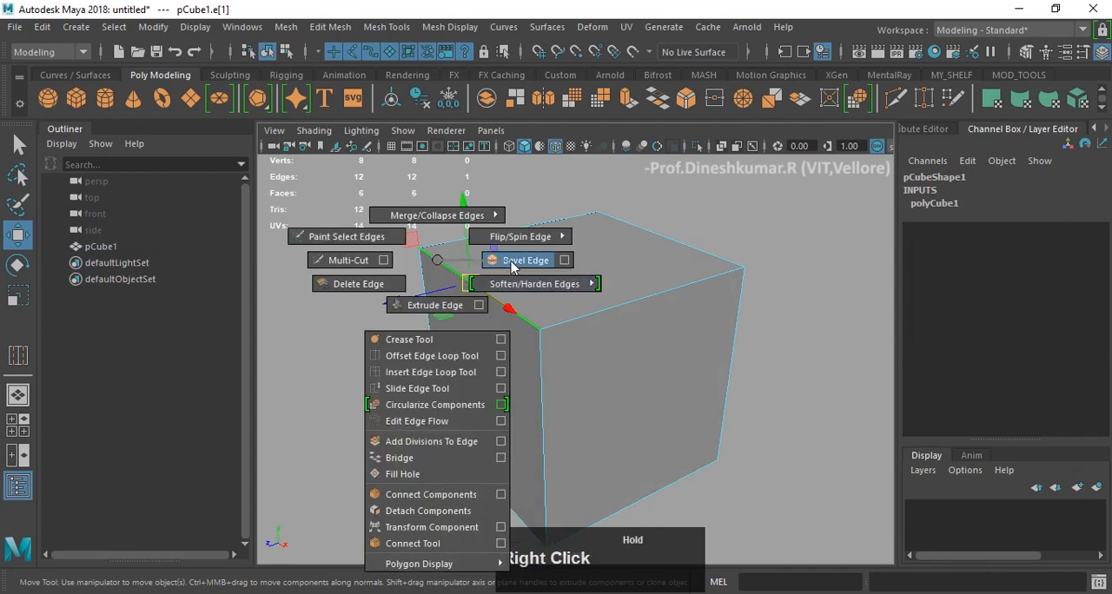
right_click_drag(519, 263, 519, 263, "shift")
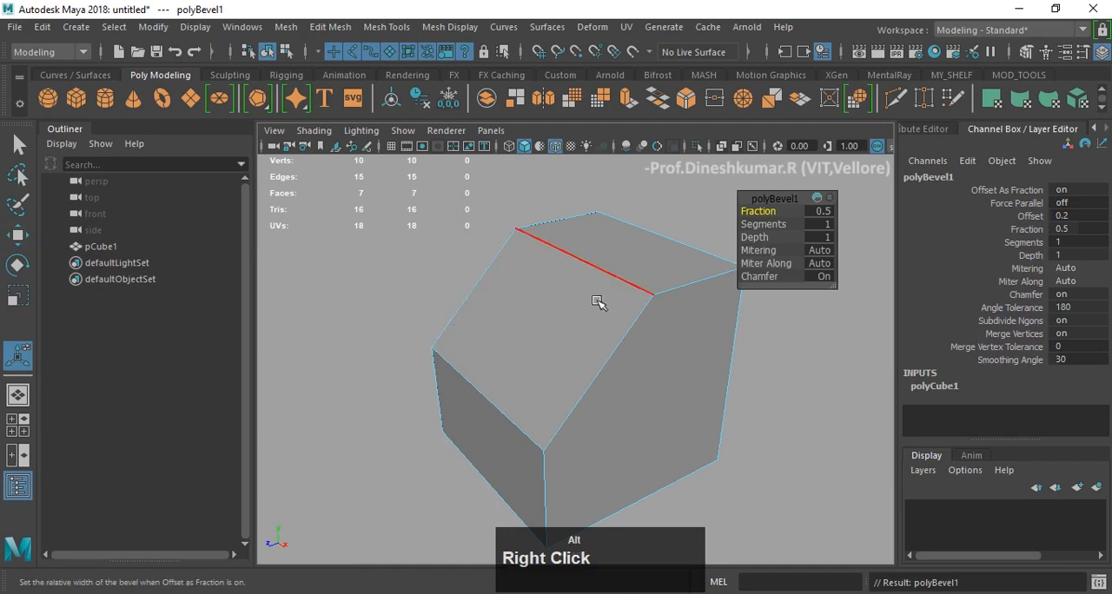
- Set the edge bevel's fraction to 0.1 and its segments to 5, and close the bevel settings
left_click_drag(598, 303, 511, 257, "alt")
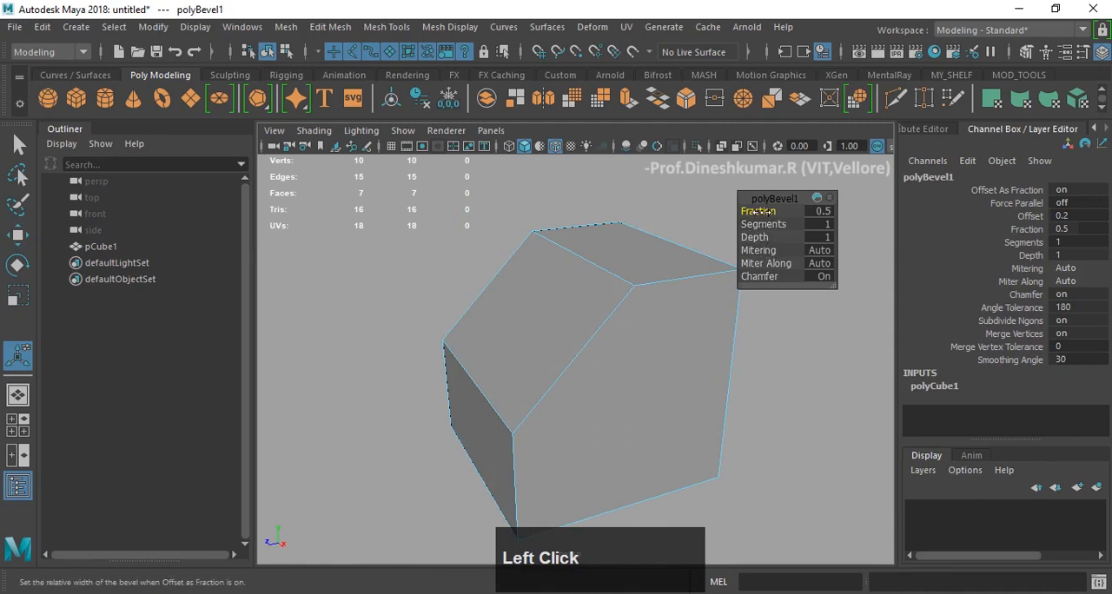
mouse_move(760, 211)
left_mouse_down()
mouse_move(775, 211)
mouse_move(758, 213)
left_mouse_up()
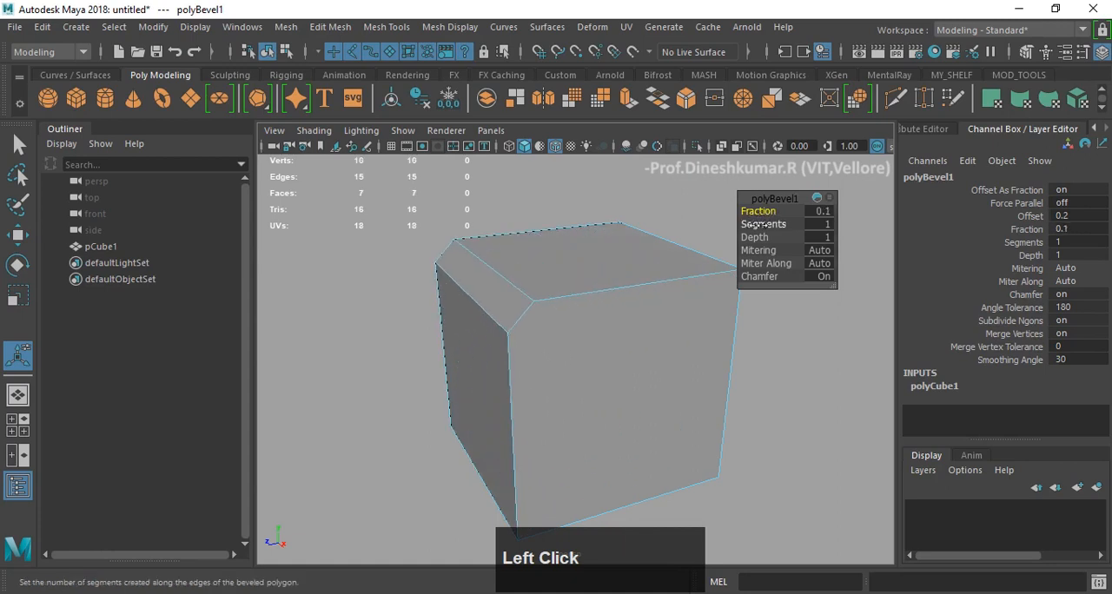
left_click(768, 238)
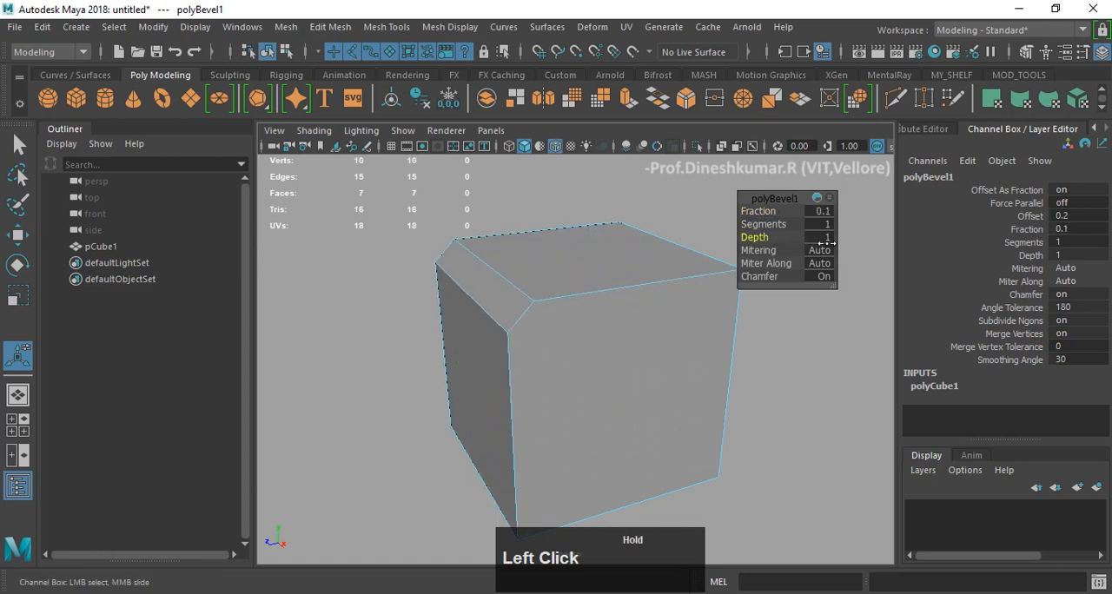
left_click_drag(760, 242, 799, 229)
key("z")
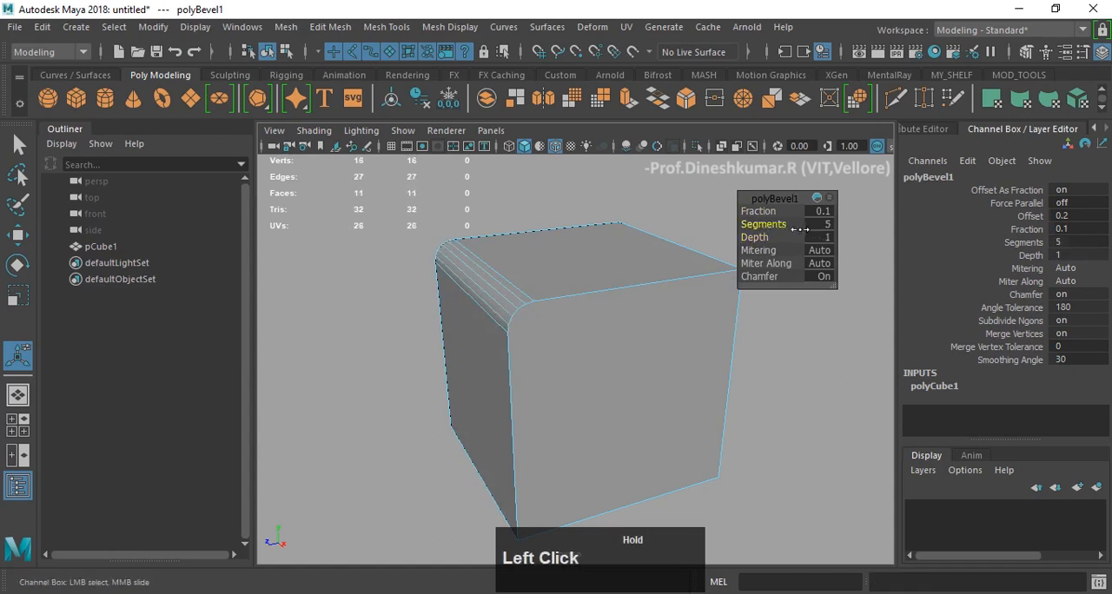
mouse_move(789, 380)
left_mouse_down("alt")
mouse_move(714, 355)
mouse_move(787, 373)
left_mouse_up("alt")
left_click(613, 346)
left_click_drag(610, 345, 589, 327, "alt")
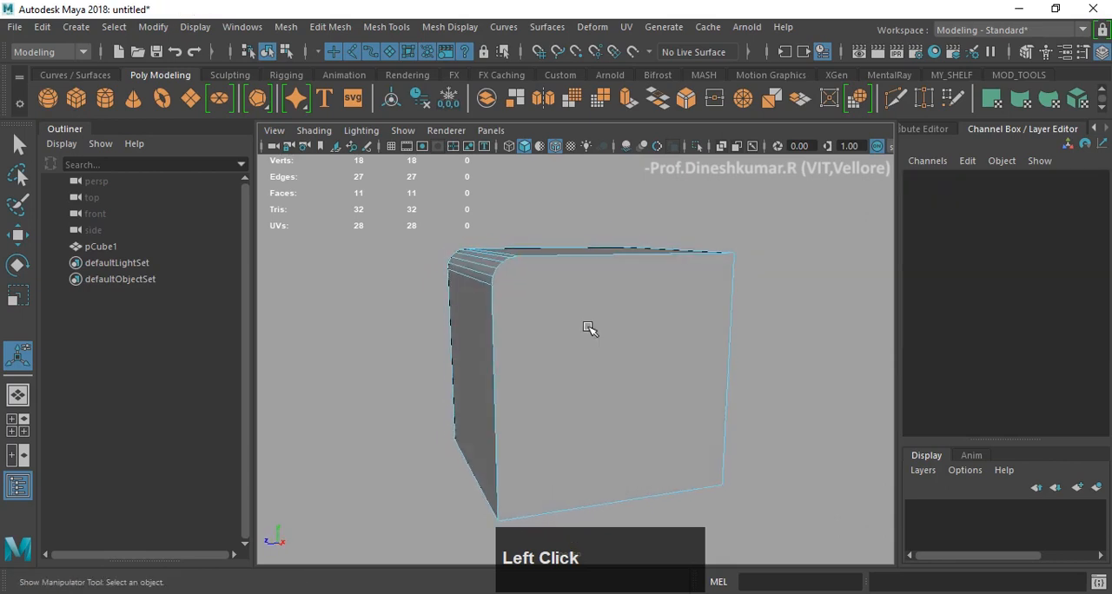
- Return to object mode, deselect the cube and turn off wireframe on shaded to show the rounded edge cleanly
scroll(521, 321, "up", 3)
left_click_drag(504, 320, 494, 320, "alt")
right_click_drag(495, 318, 565, 252)
left_click_drag(483, 317, 658, 292, "alt")
left_click(833, 358)
scroll(796, 310, "down", 5)
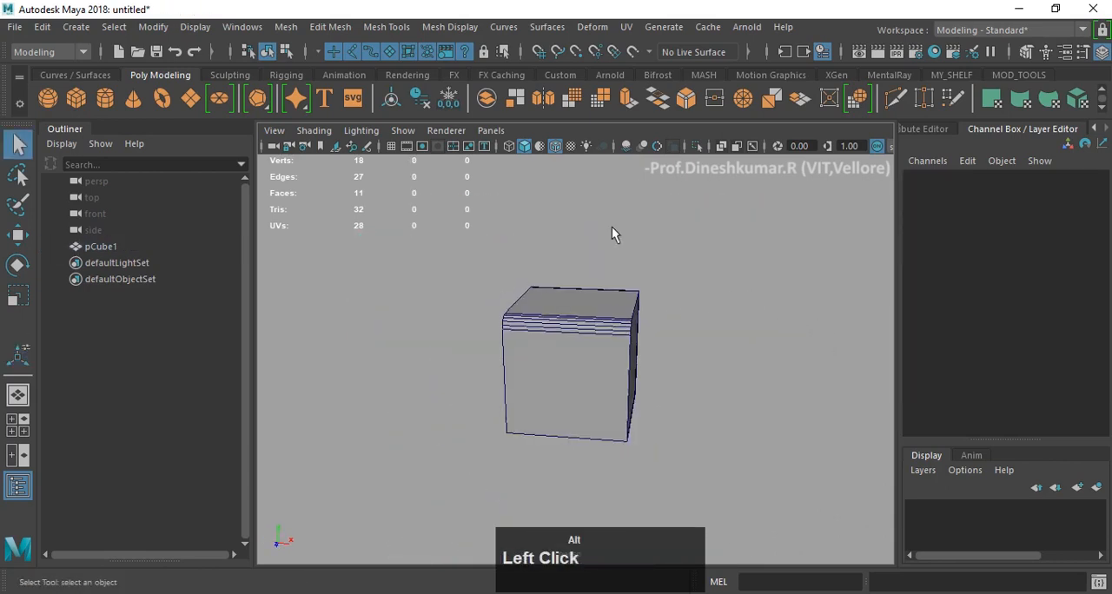
left_click(554, 144)
scroll(619, 322, "up", 5)
scroll(560, 352, "down", 3)
mouse_move(626, 339)
left_mouse_down("alt")
mouse_move(471, 348)
mouse_move(618, 353)
mouse_move(518, 362)
left_mouse_up("alt")
- Undo the single-edge bevel to return to the plain cube in edge mode
key("z")
key("z")
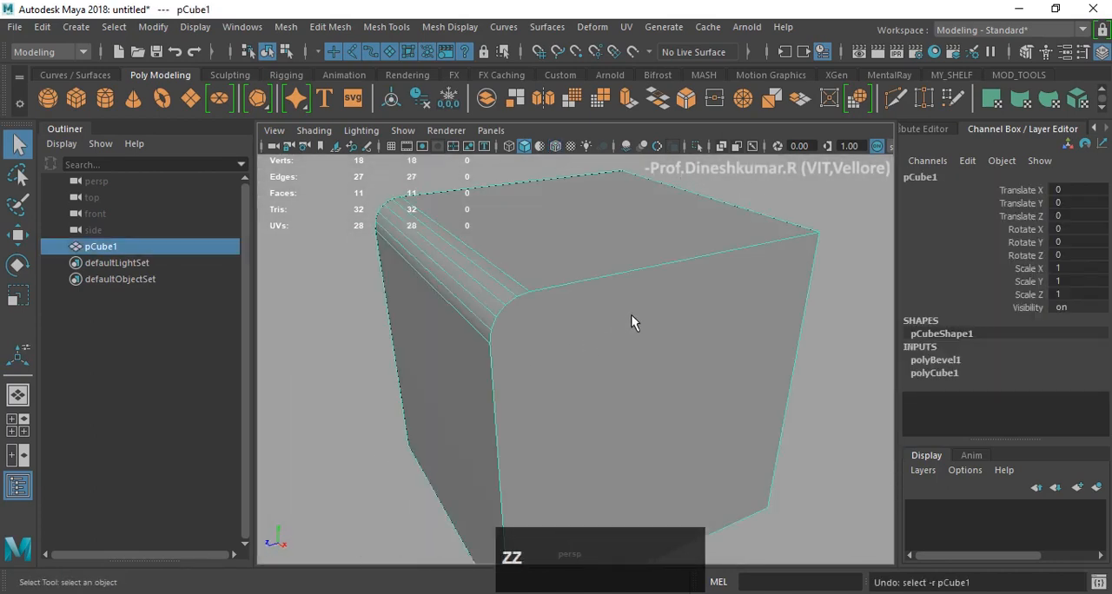
key("z")
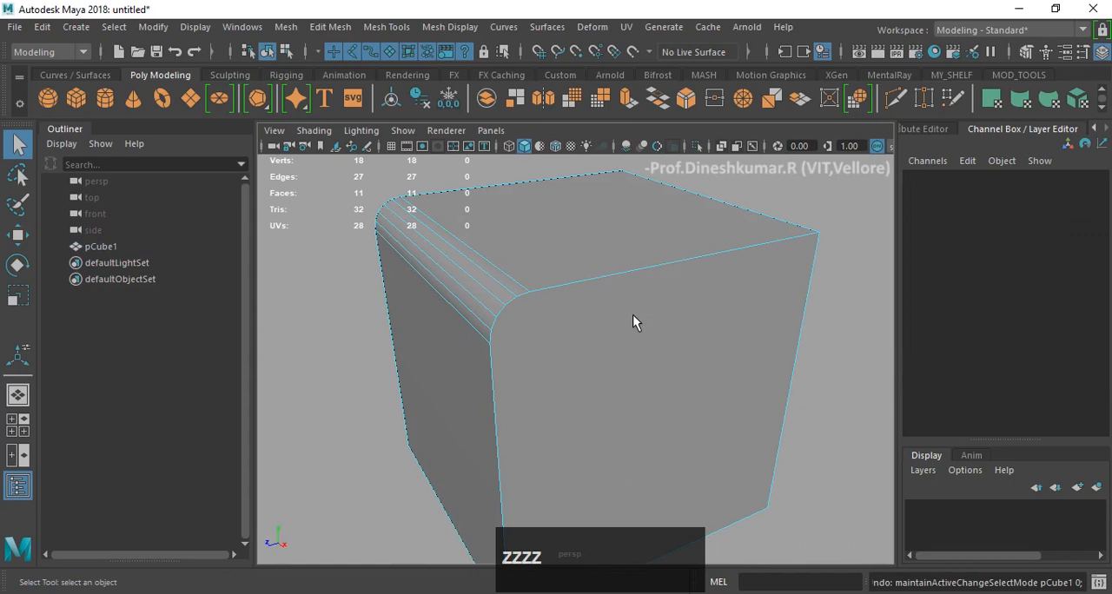
key("z")
key("z")
key("z")
key("z")
scroll(634, 311, "down", 3)
- Select all the edges of the cube and bevel them with a fraction of 0.1 and 3 segments
left_click(677, 241, "shift")
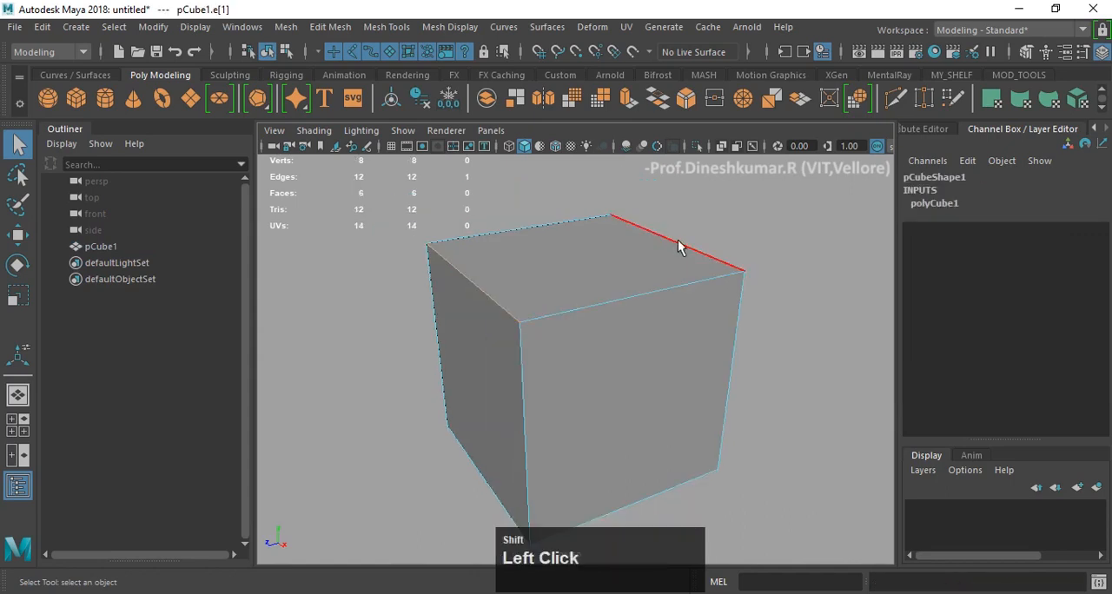
left_click_drag(649, 336, 632, 304, "alt")
scroll(631, 304, "down", 5)
left_click(463, 335)
left_click_drag(414, 278, 761, 552)
left_click_drag(762, 552, 701, 452, "alt")
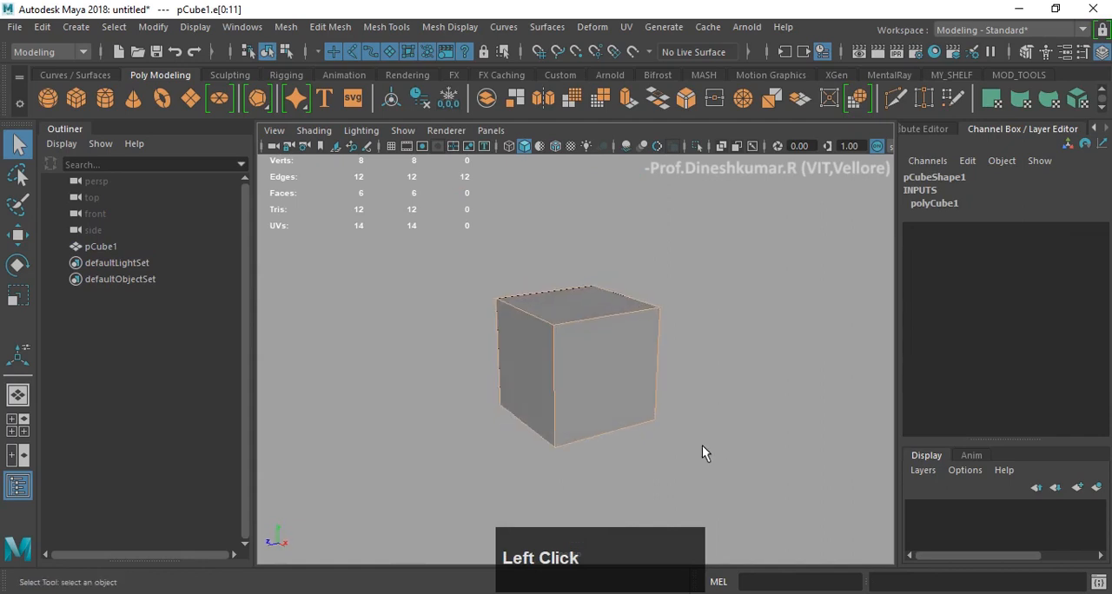
scroll(686, 429, "up", 3, "alt")
right_click_drag(691, 286, 772, 295, "shift")
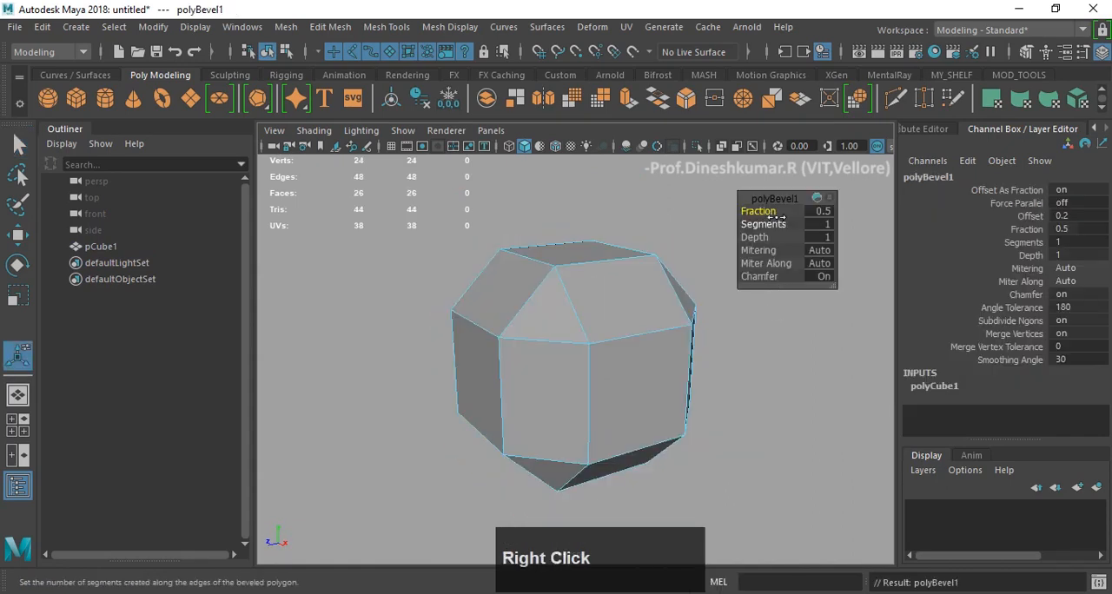
mouse_move(775, 217)
left_mouse_down()
mouse_move(764, 211)
mouse_move(781, 225)
left_mouse_up()
left_click(735, 368)
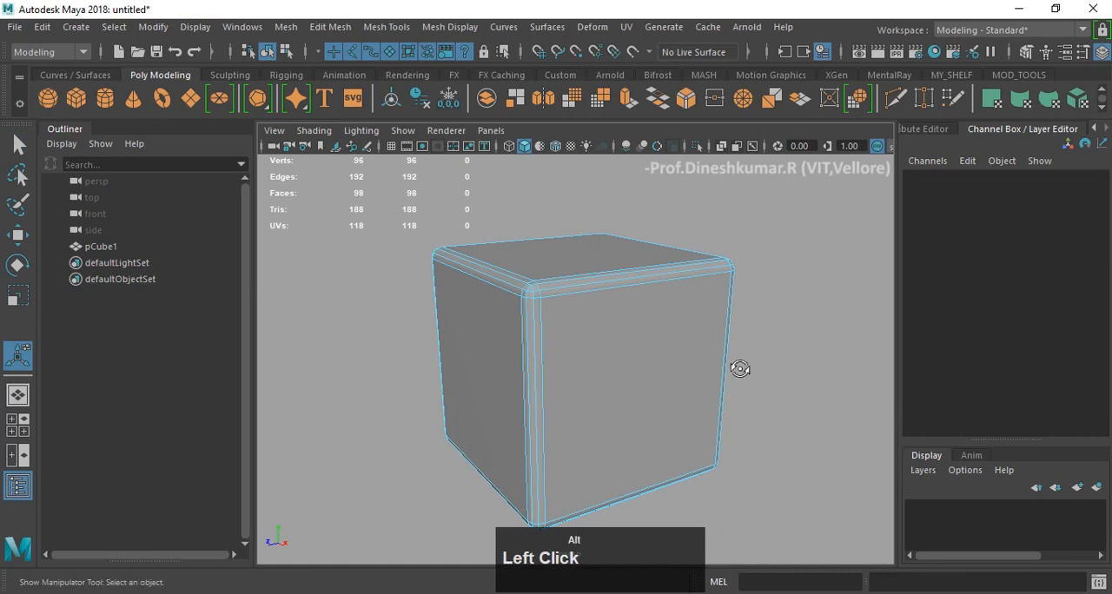
- Return to object mode, deselect the cube and examine its beveled edges without wireframe
mouse_move(735, 367)
left_mouse_down("alt")
mouse_move(710, 285)
mouse_move(721, 359)
left_mouse_up("alt")
right_click_drag(672, 312, 751, 101)
left_click(730, 292)
left_click_drag(730, 291, 661, 308, "alt")
scroll(660, 307, "up", 3)
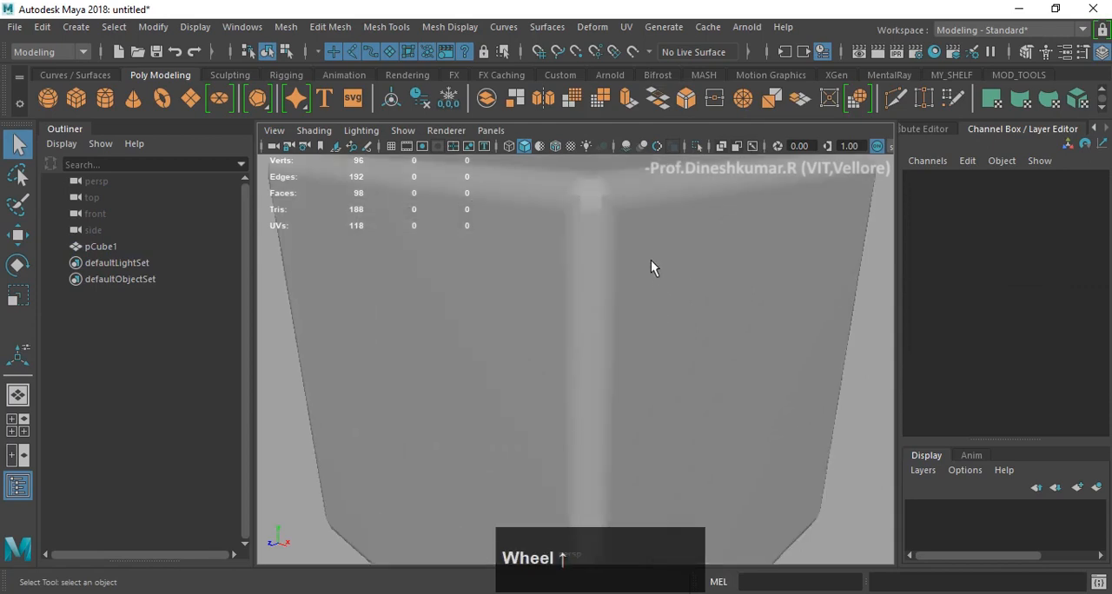
scroll(647, 233, "up", 1)
scroll(647, 232, "down", 4)
- Select the cube and examine the bevel topology where three edges meet at the upper front corner
left_click(619, 276)
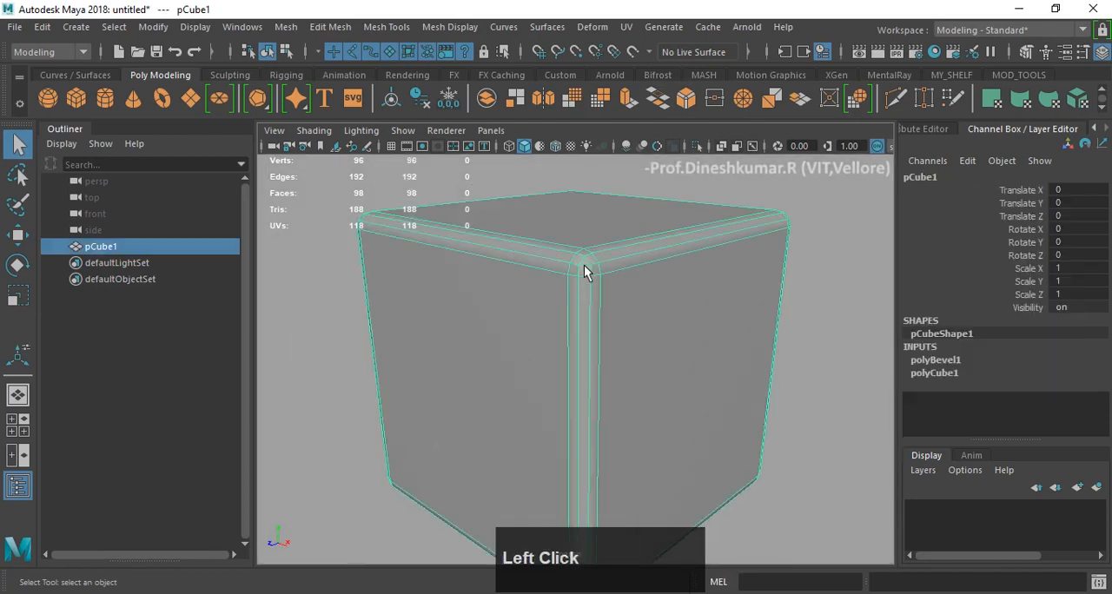
scroll(754, 260, "up", 3)
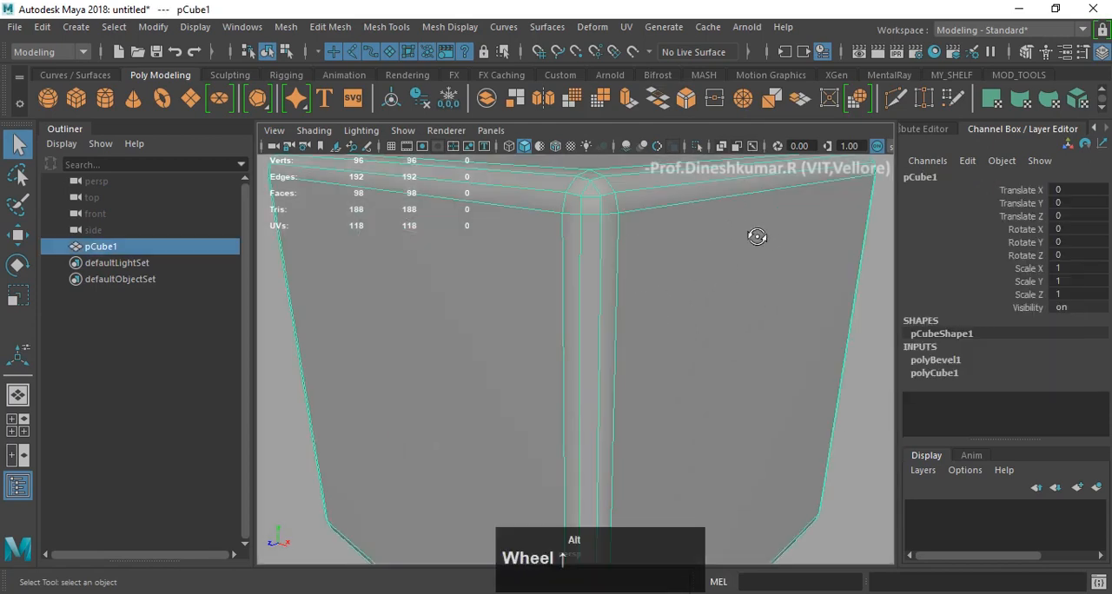
left_click_drag(752, 236, 589, 261, "alt")
scroll(589, 255, "up", 2)
scroll(600, 265, "down", 2)
middle_click(608, 280)
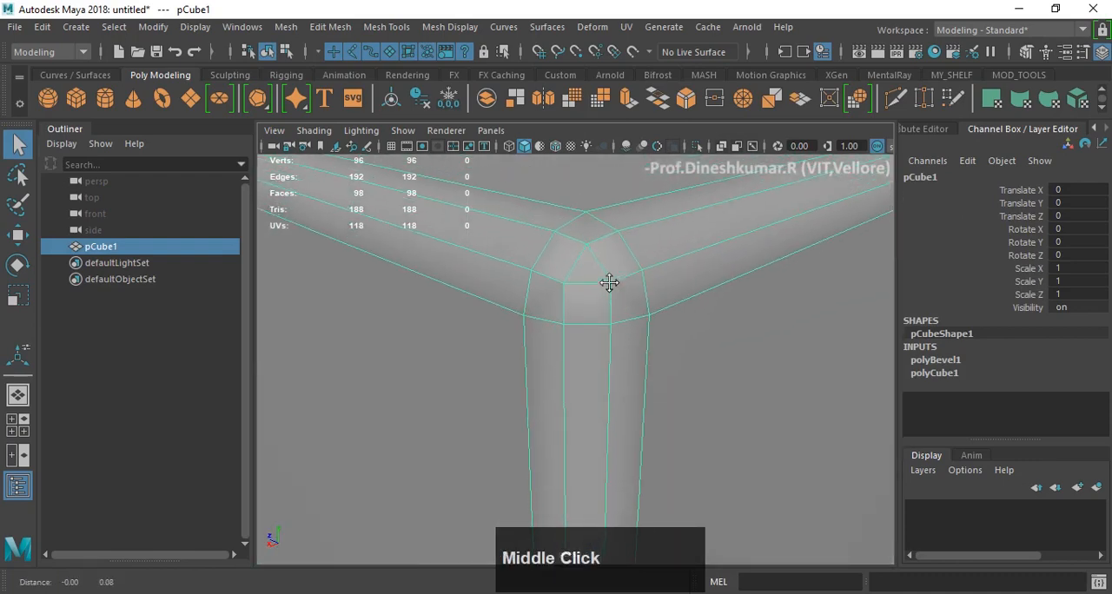
scroll(608, 283, "up", 3)
scroll(609, 282, "down", 3)
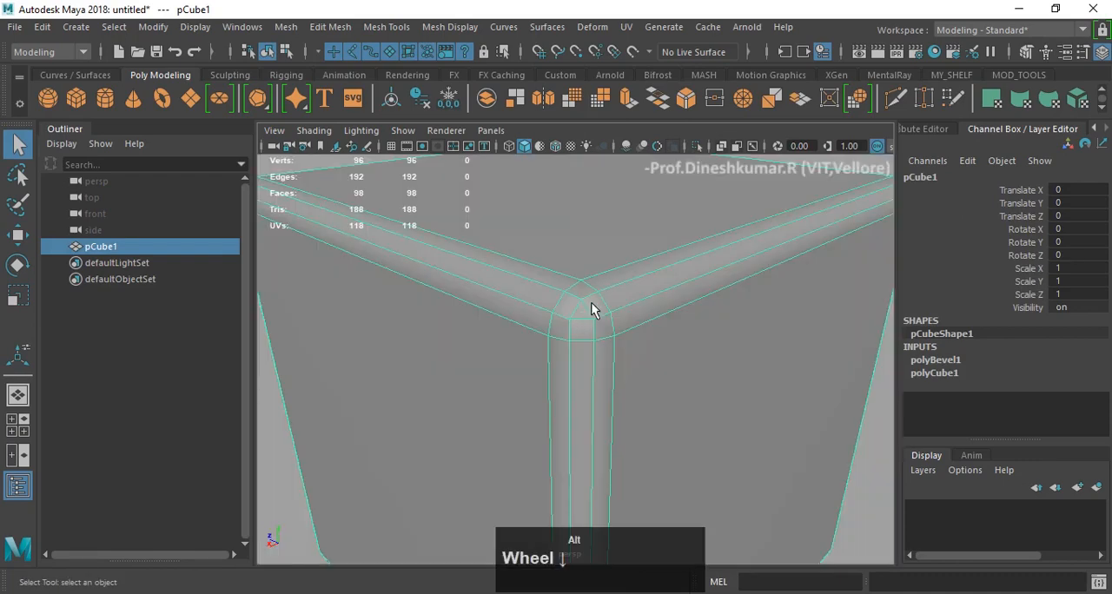
- Compare the rounded corner with the cube deselected and selected, and deselect the whole cube
left_click(885, 426)
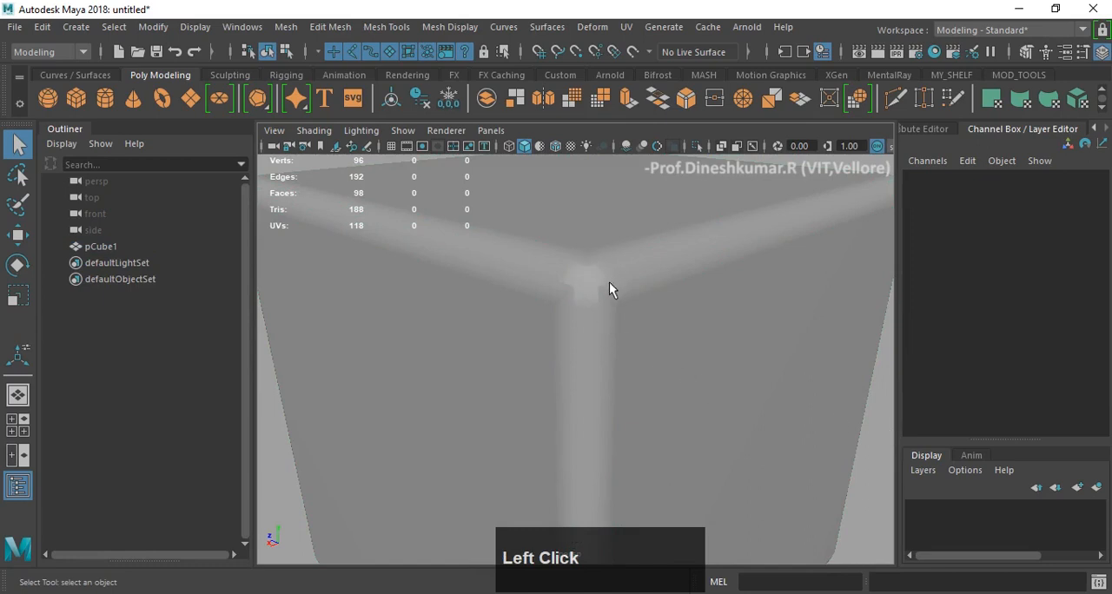
left_click_drag(570, 287, 559, 315, "alt")
left_click(538, 322)
scroll(562, 316, "up", 5)
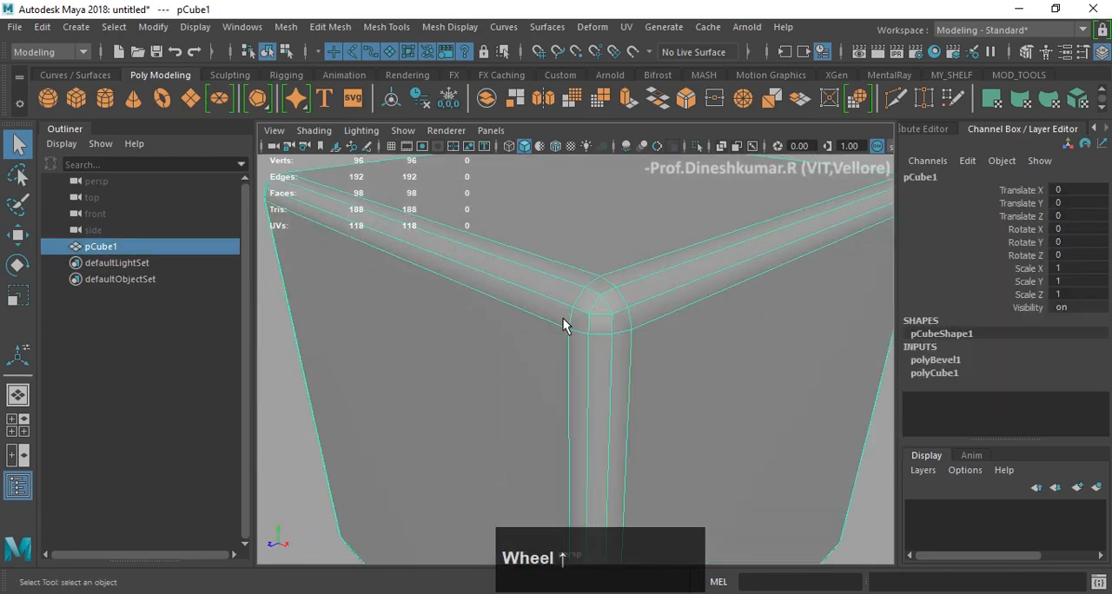
scroll(679, 286, "down", 5)
left_click(597, 384)
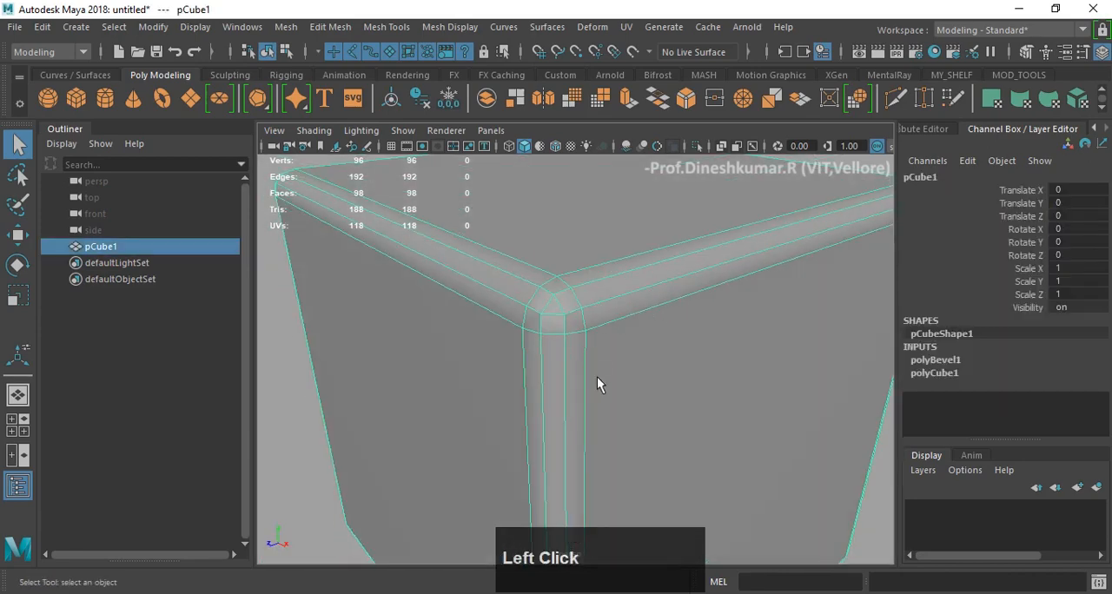
left_click(329, 436)
left_click_drag(773, 405, 717, 380, "alt")
scroll(663, 376, "down", 4)
- Undo the bevel on all the cube's edges
key("z")
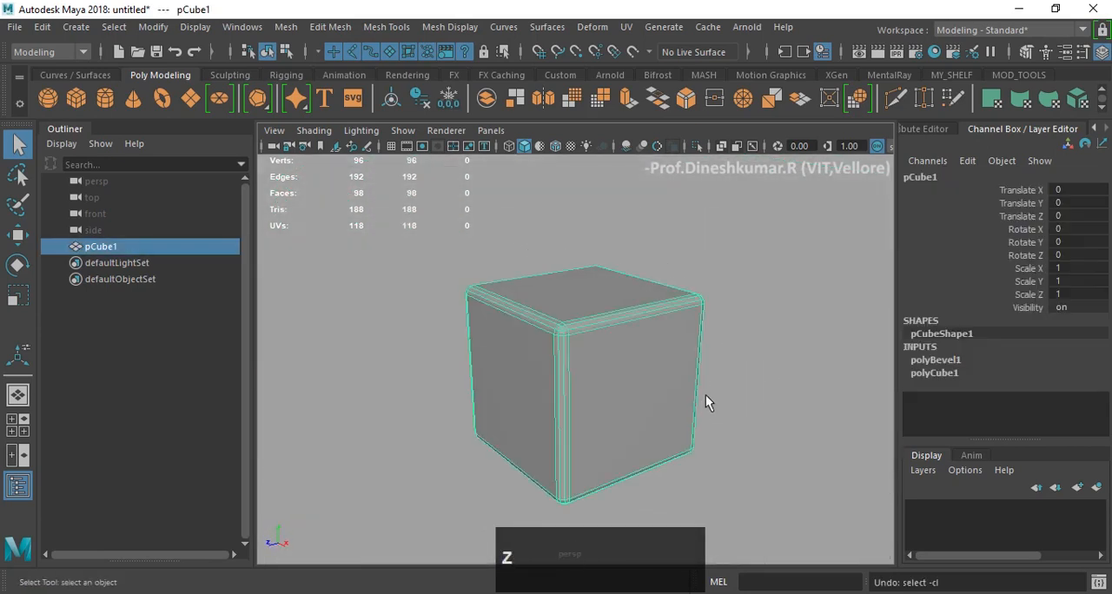
key("z")
key("z")
key("z")
key("z")
key("z")
key("z")
key("z")
key("z")
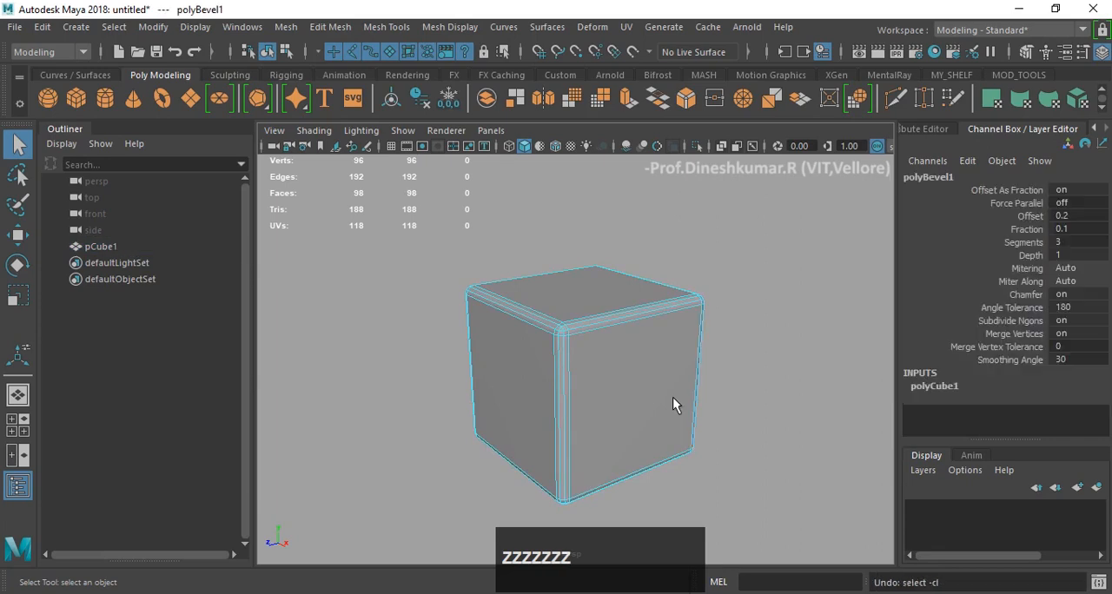
key("z")
- Switch to the Move tool, clear the all-edge selection, return to object mode and select the cube
key("w")
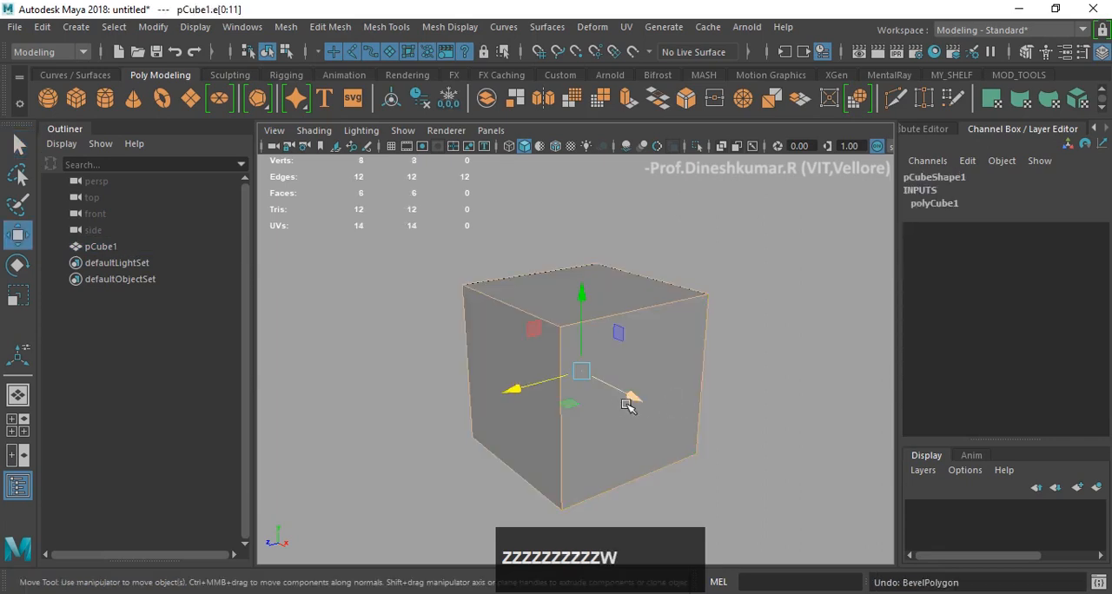
scroll(611, 385, "up", 3, "alt")
middle_click_drag(612, 385, 595, 356, "alt")
left_click(747, 270)
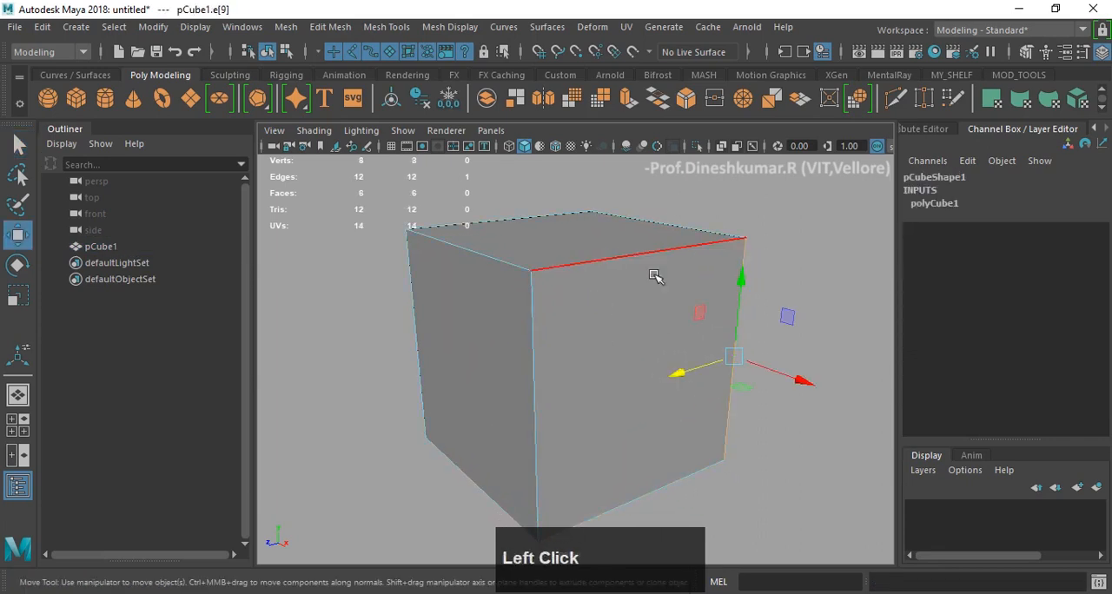
left_click(702, 243)
left_click(735, 224)
left_click(667, 269)
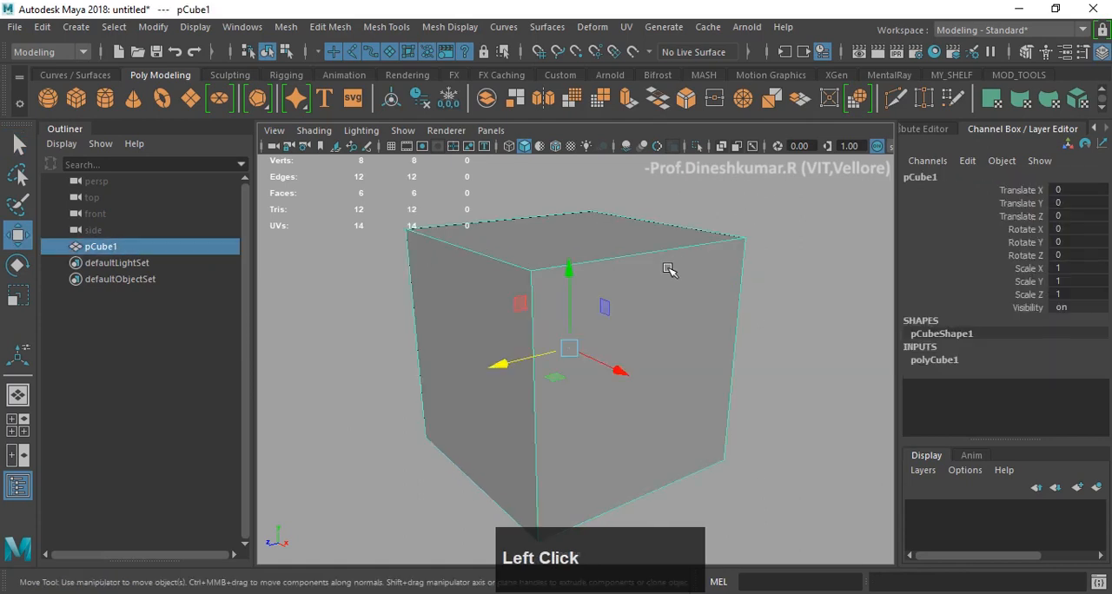
left_click(624, 231, "shift")
- Review the mesh operations offered for the selected cube, and deselect the cube
right_click(648, 246, "shift")
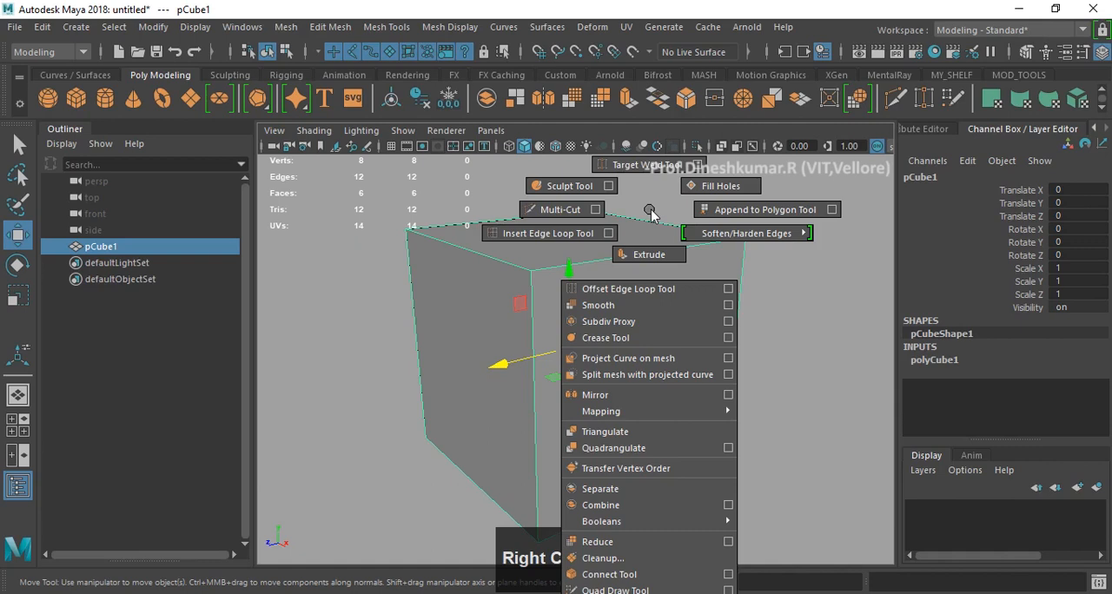
right_click_drag(651, 214, 602, 286)
left_click(781, 294)
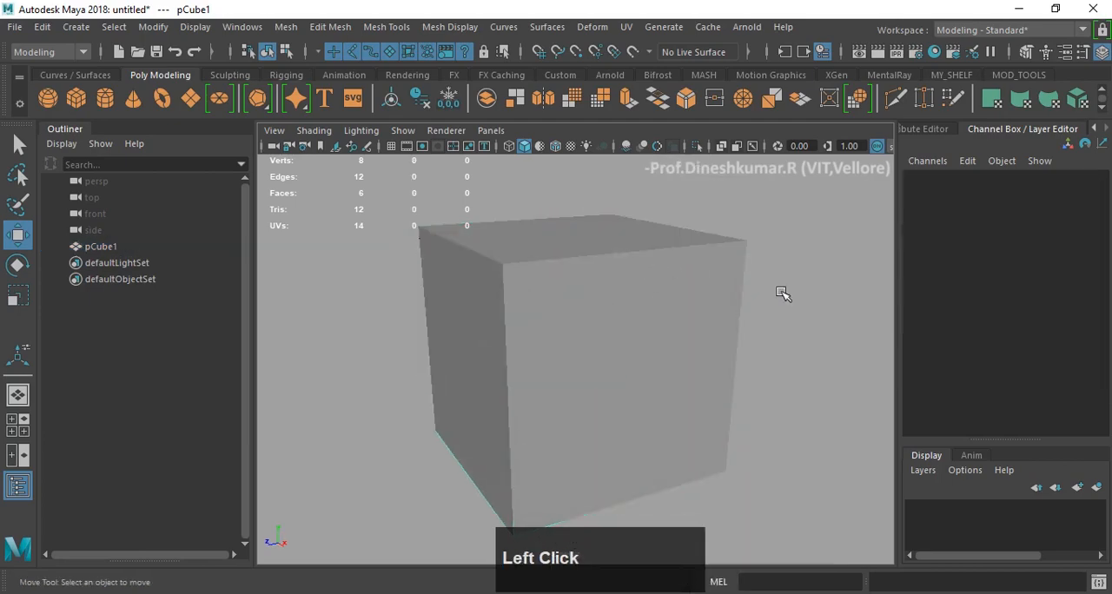